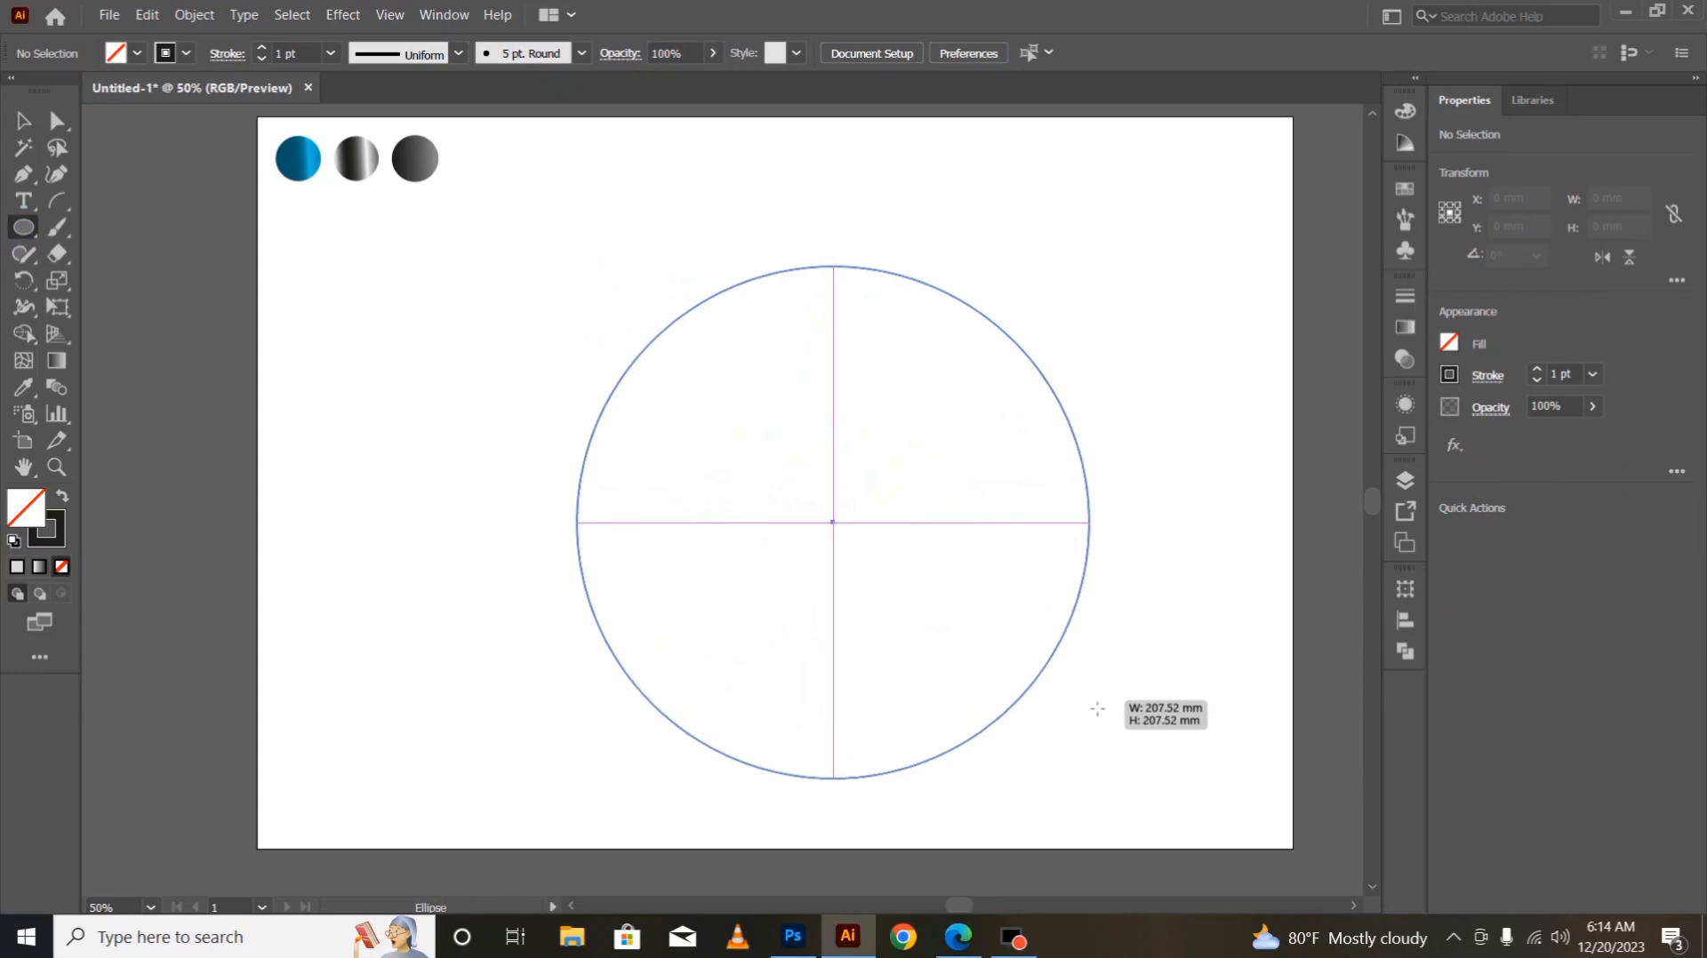
- Scale the circle down to about 193 mm in diameter and move it to the upper middle of the artboard
click(24, 121)
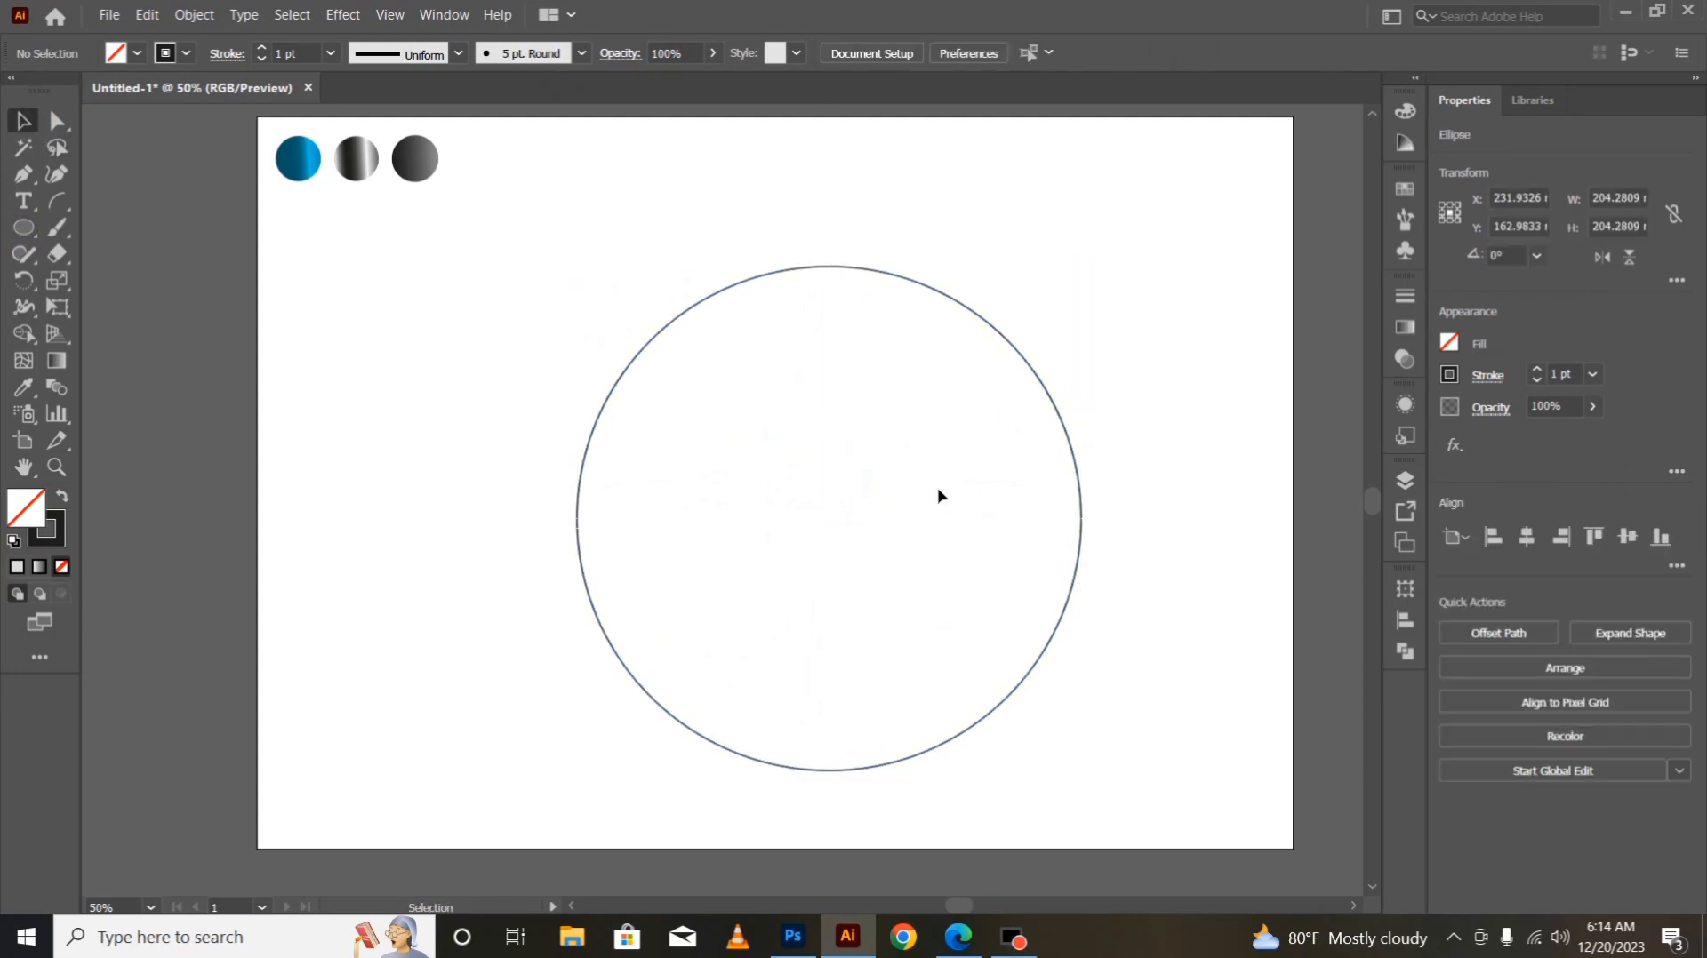
click(937, 496)
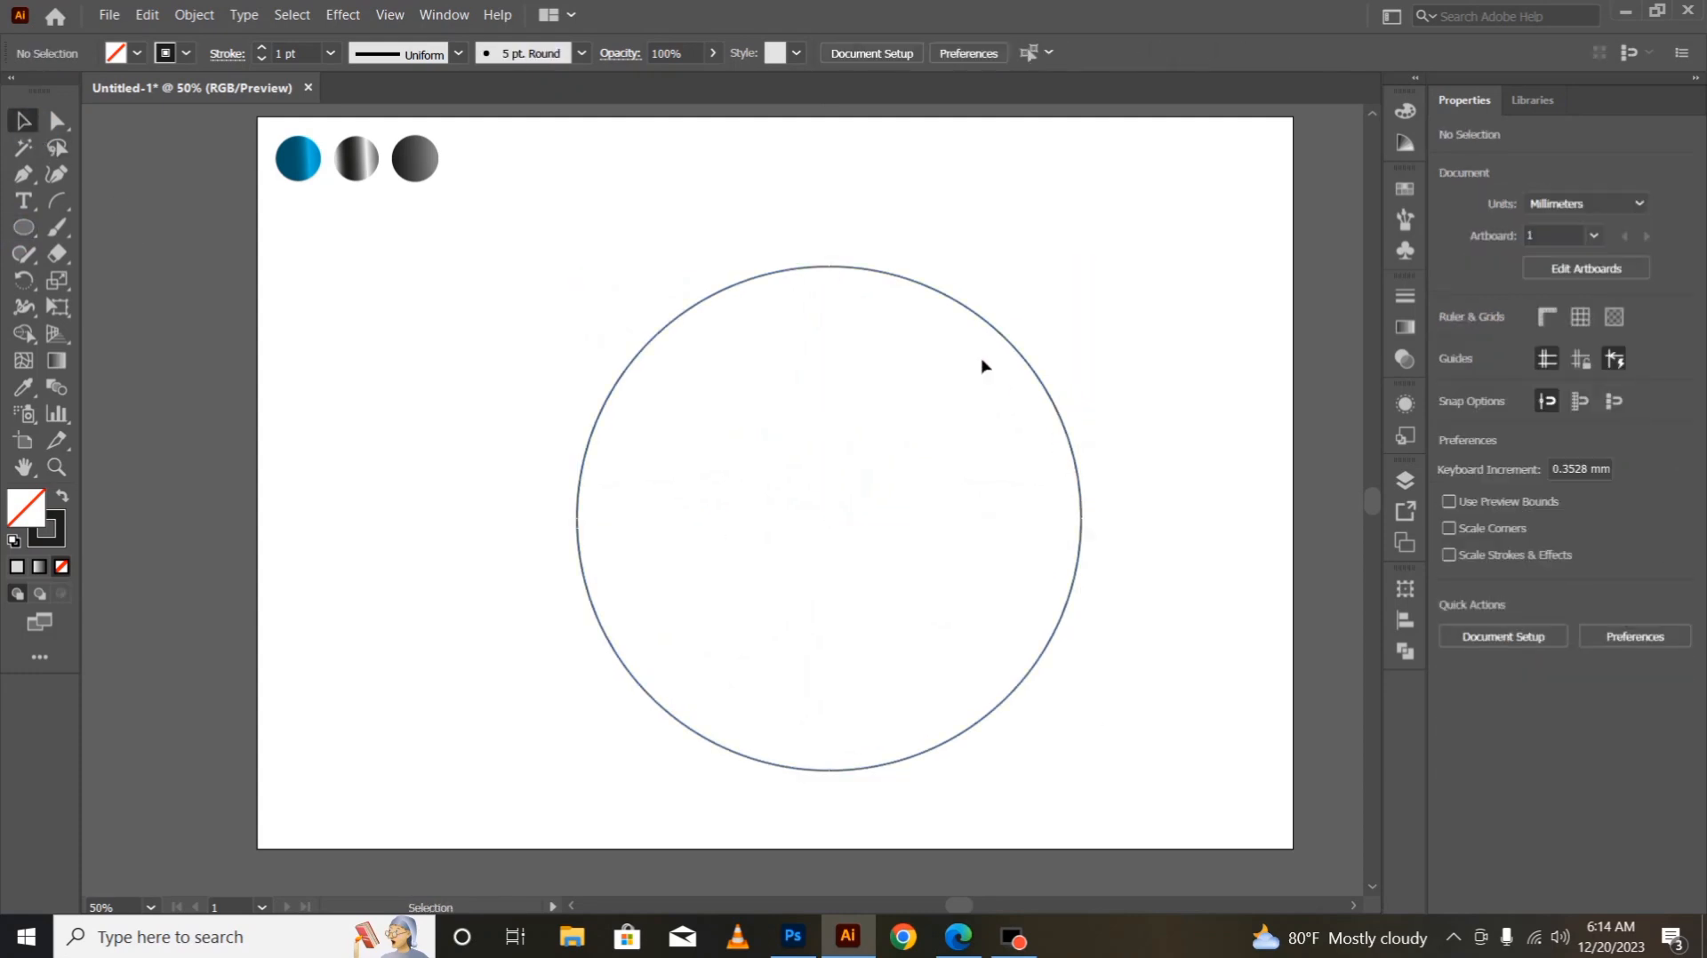
drag(1020, 357, 1017, 308)
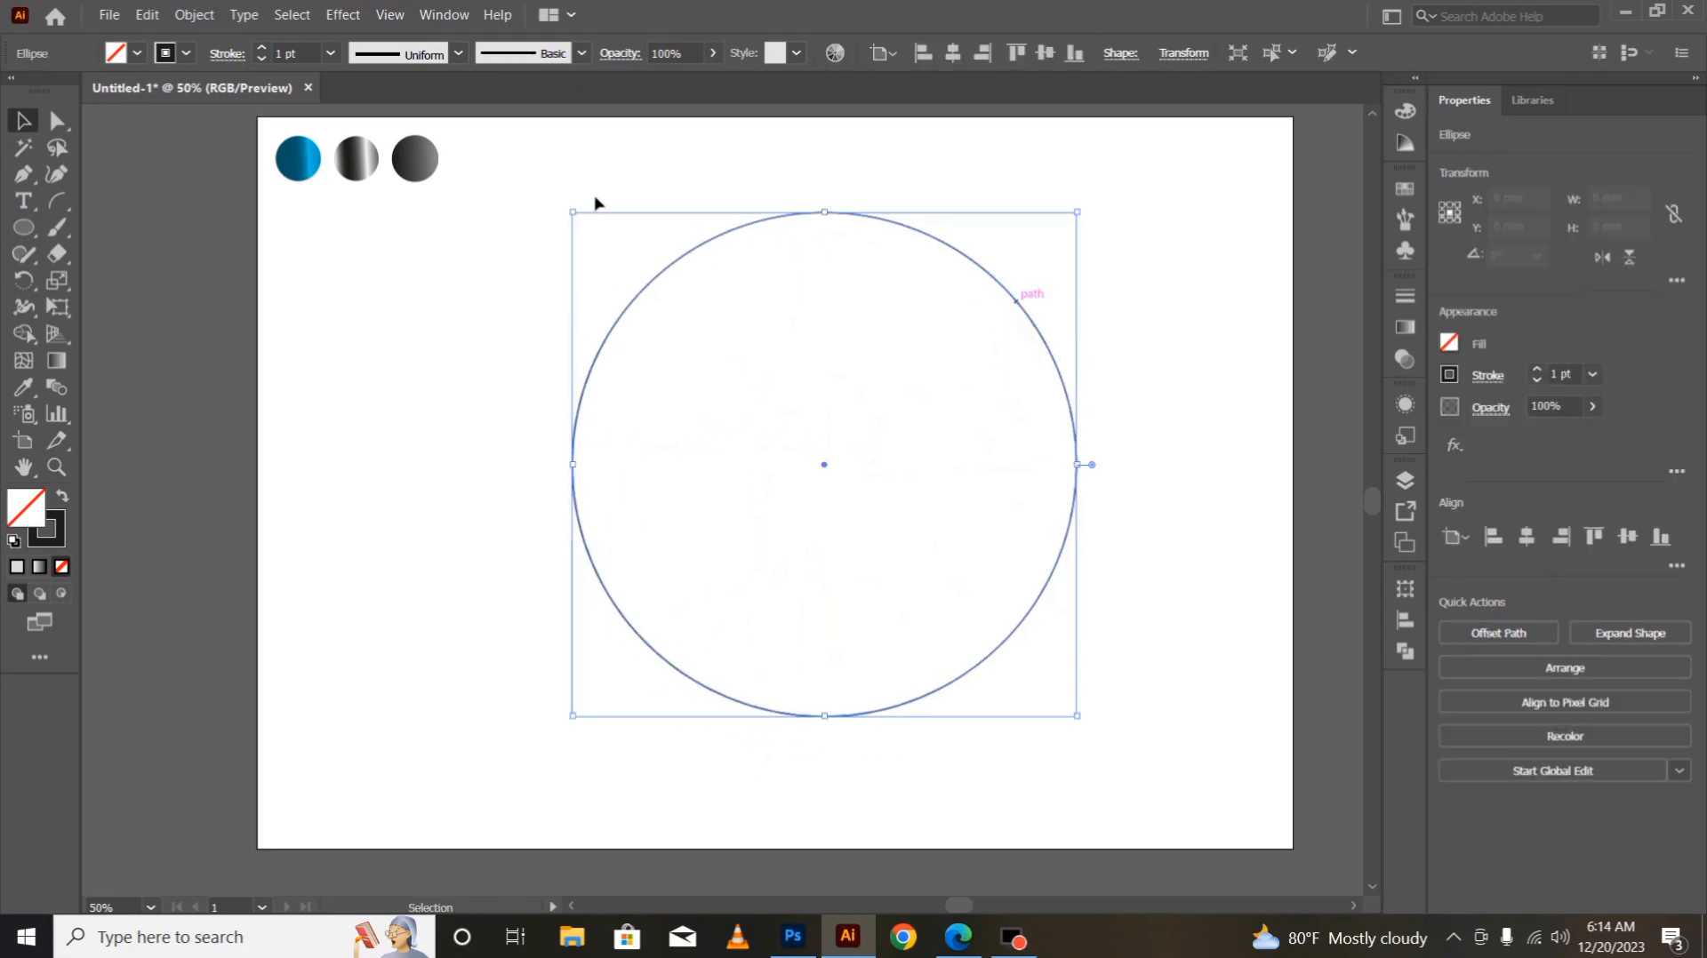
drag(575, 213, 600, 240)
click(513, 337)
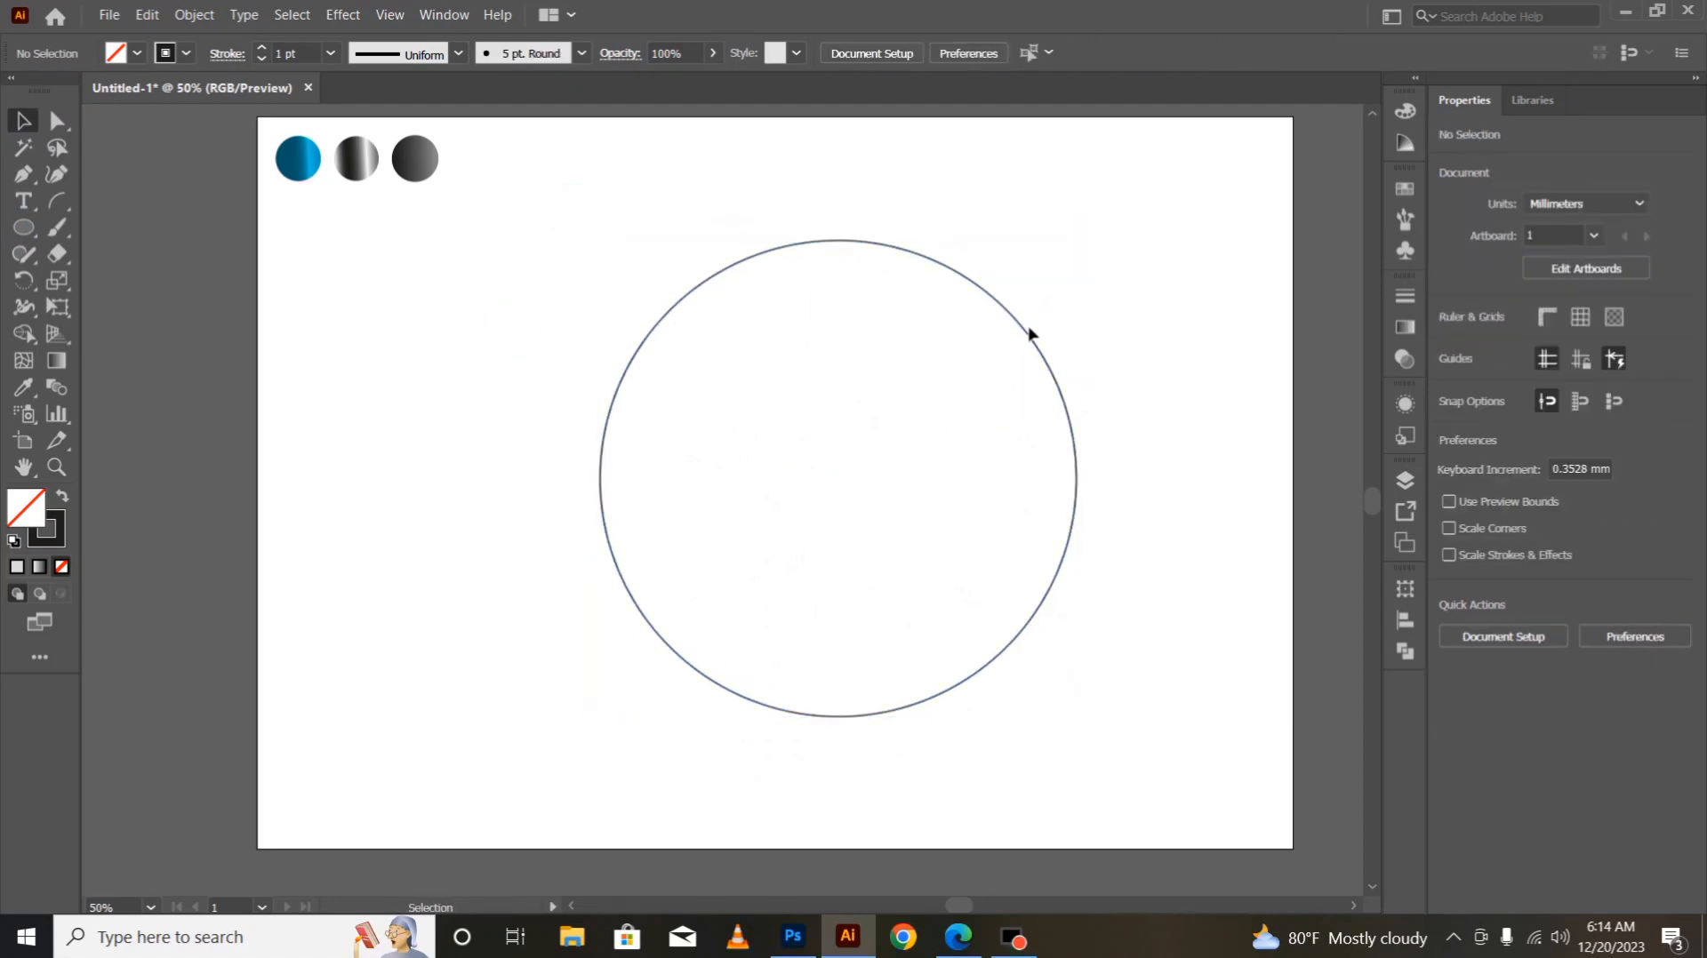
drag(1021, 334, 997, 317)
click(457, 609)
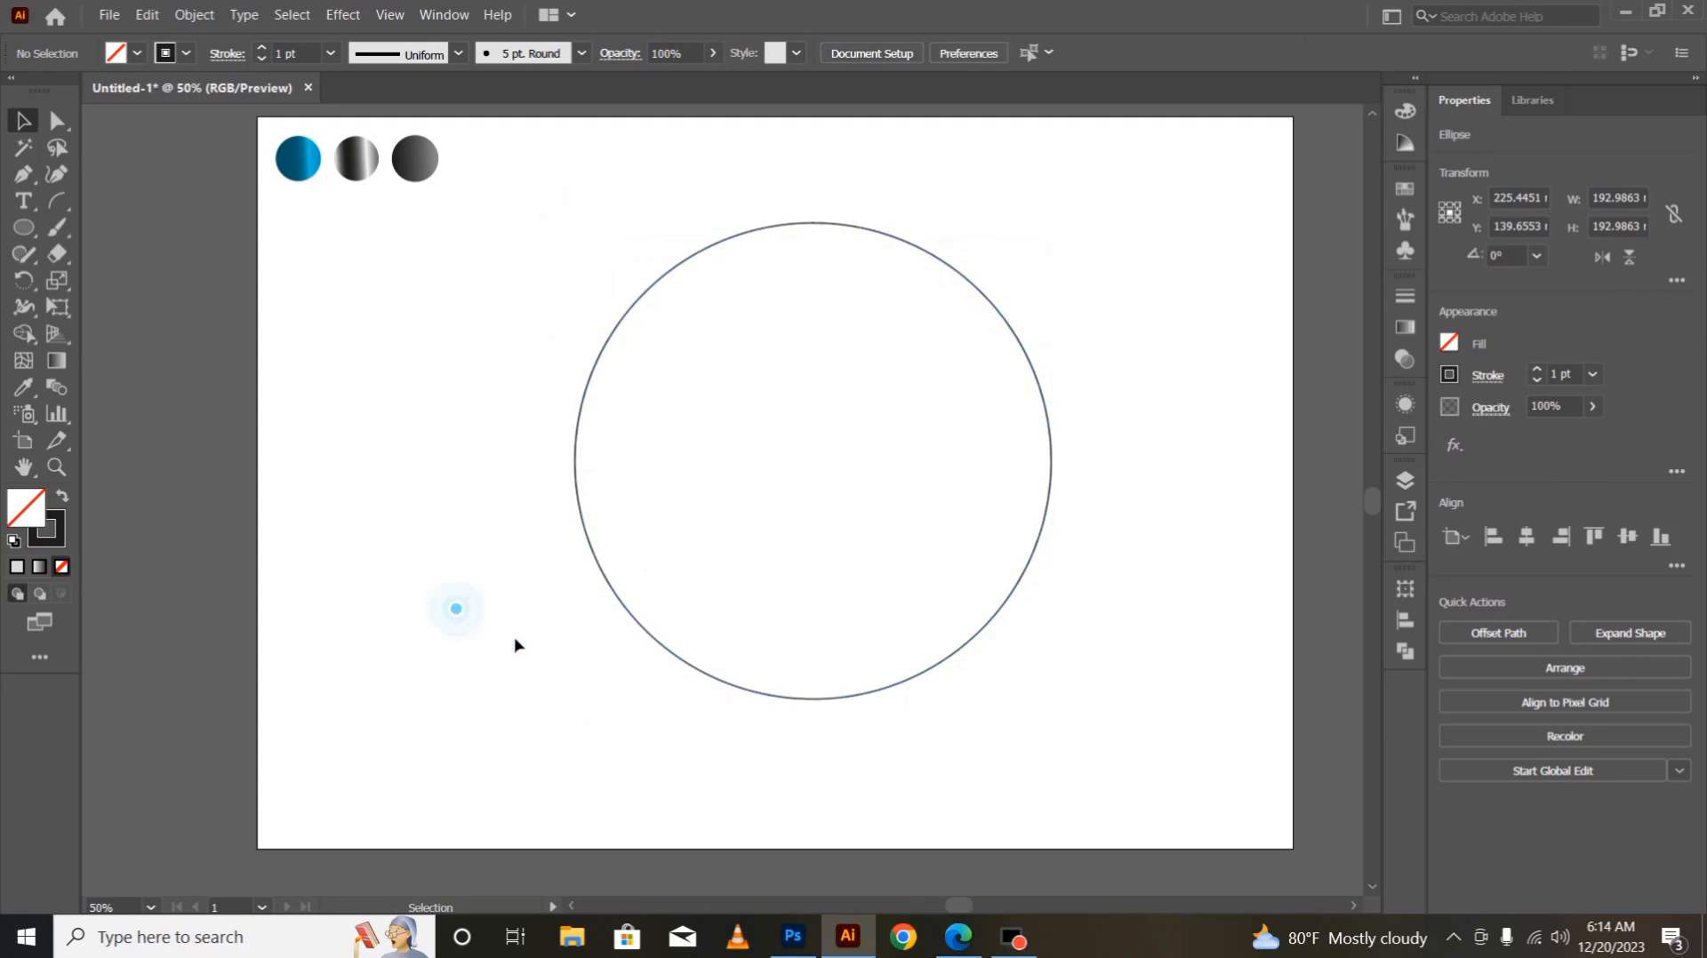
- Draw an open arc in the empty space beside the circle and rotate it so it bulges toward the circle
click(57, 201)
drag(378, 281, 601, 285)
click(21, 120)
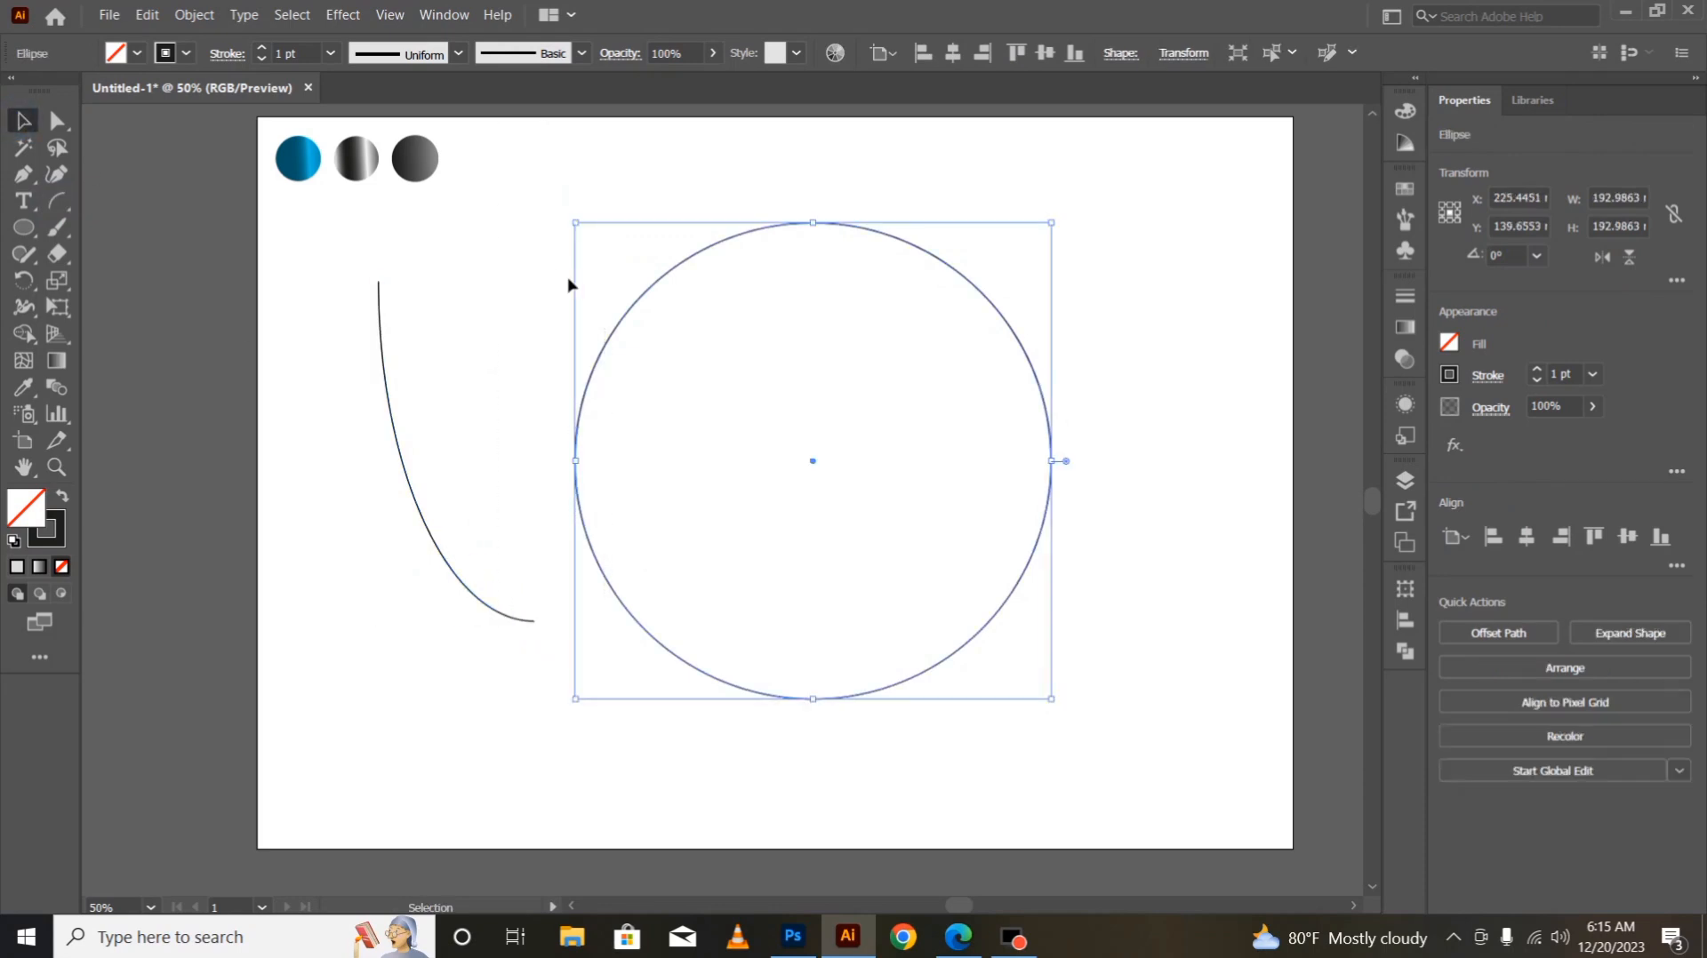
click(535, 639)
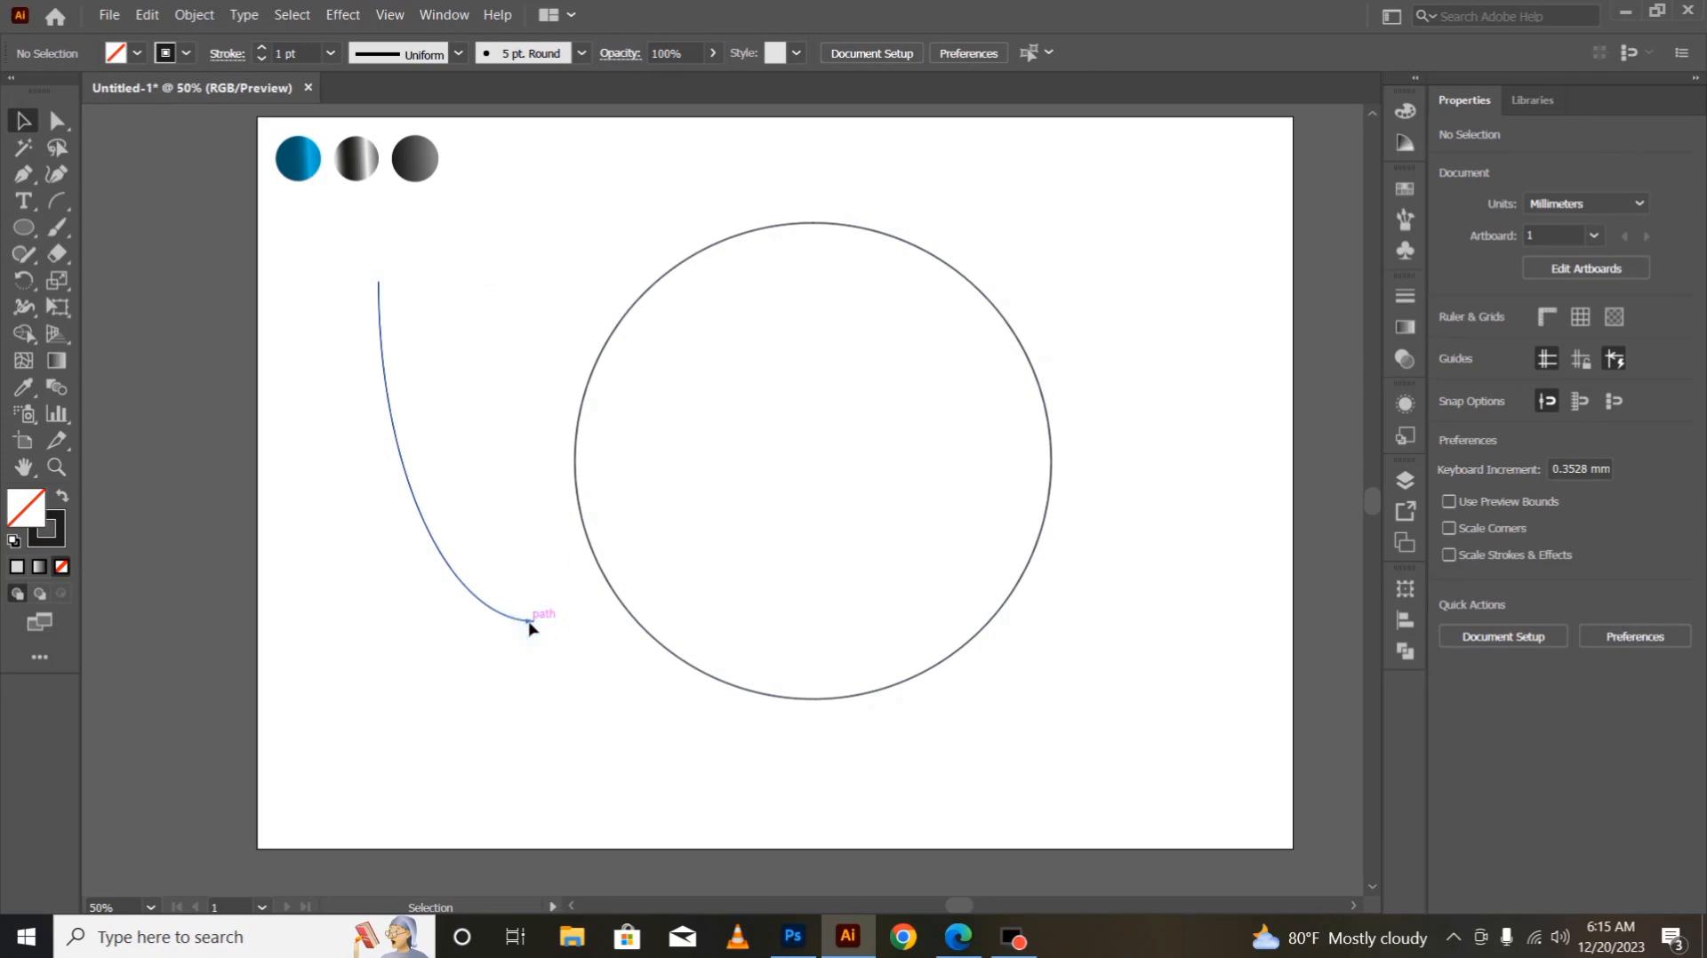
click(533, 621)
drag(549, 635, 405, 258)
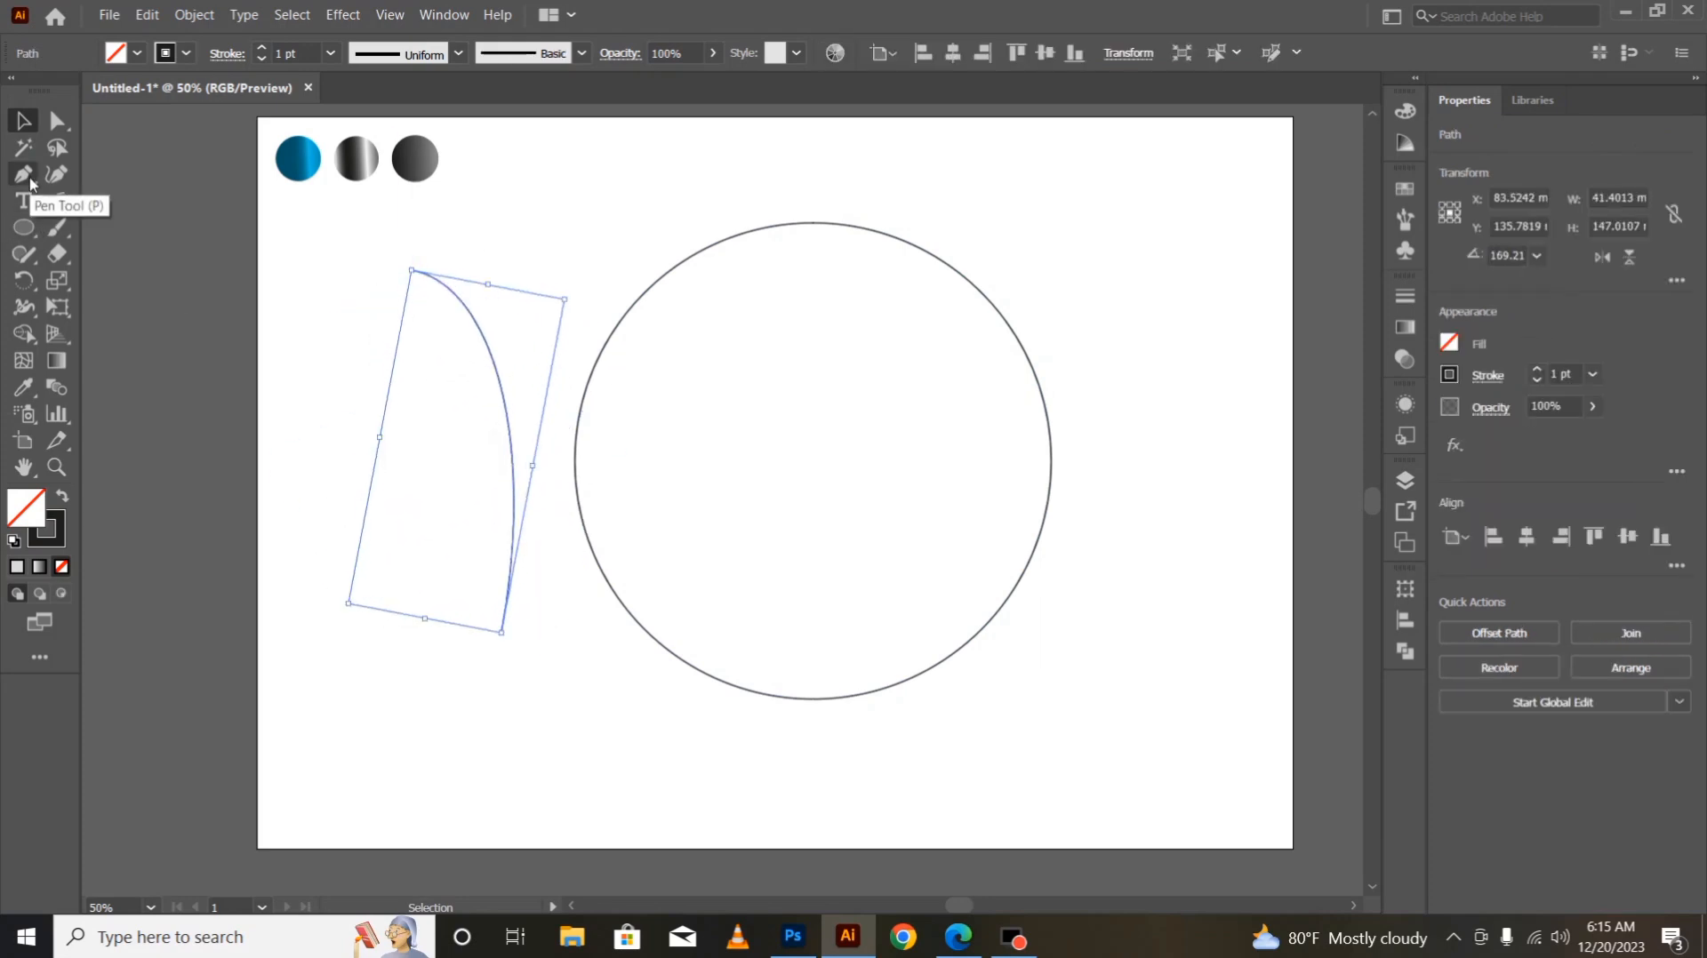
- Bend the arc into a deep curve overlapping the circle's left side and rotate it so the bend faces lower right
click(55, 122)
click(411, 269)
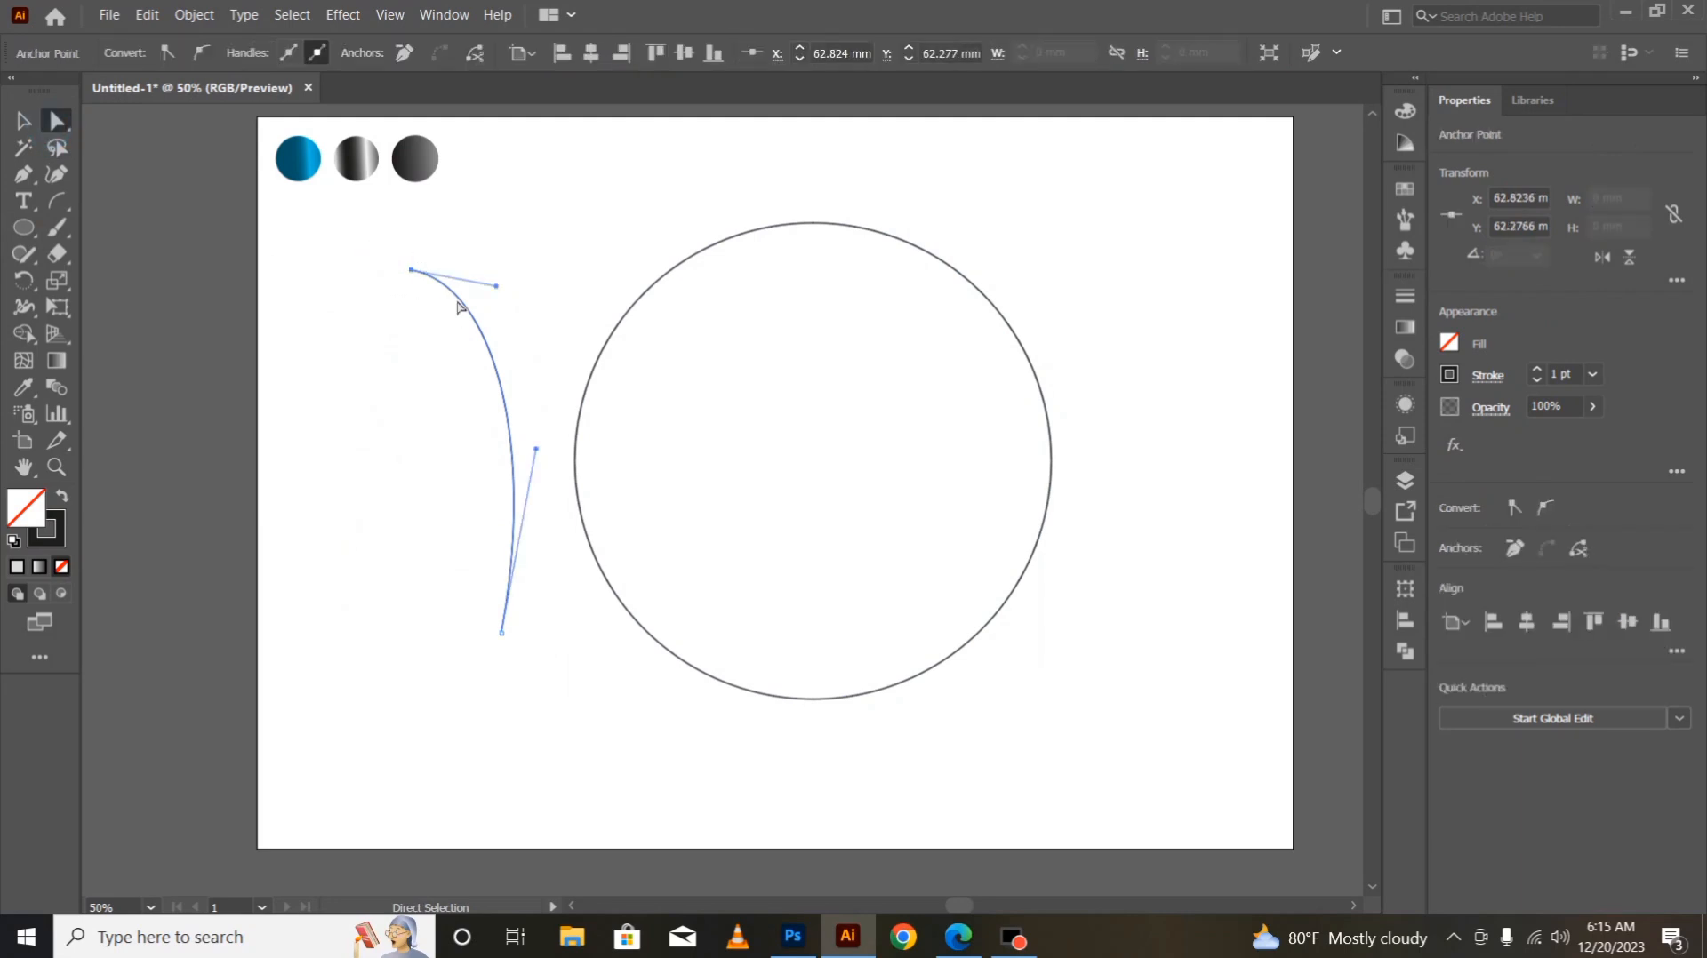
drag(509, 407, 708, 320)
click(19, 122)
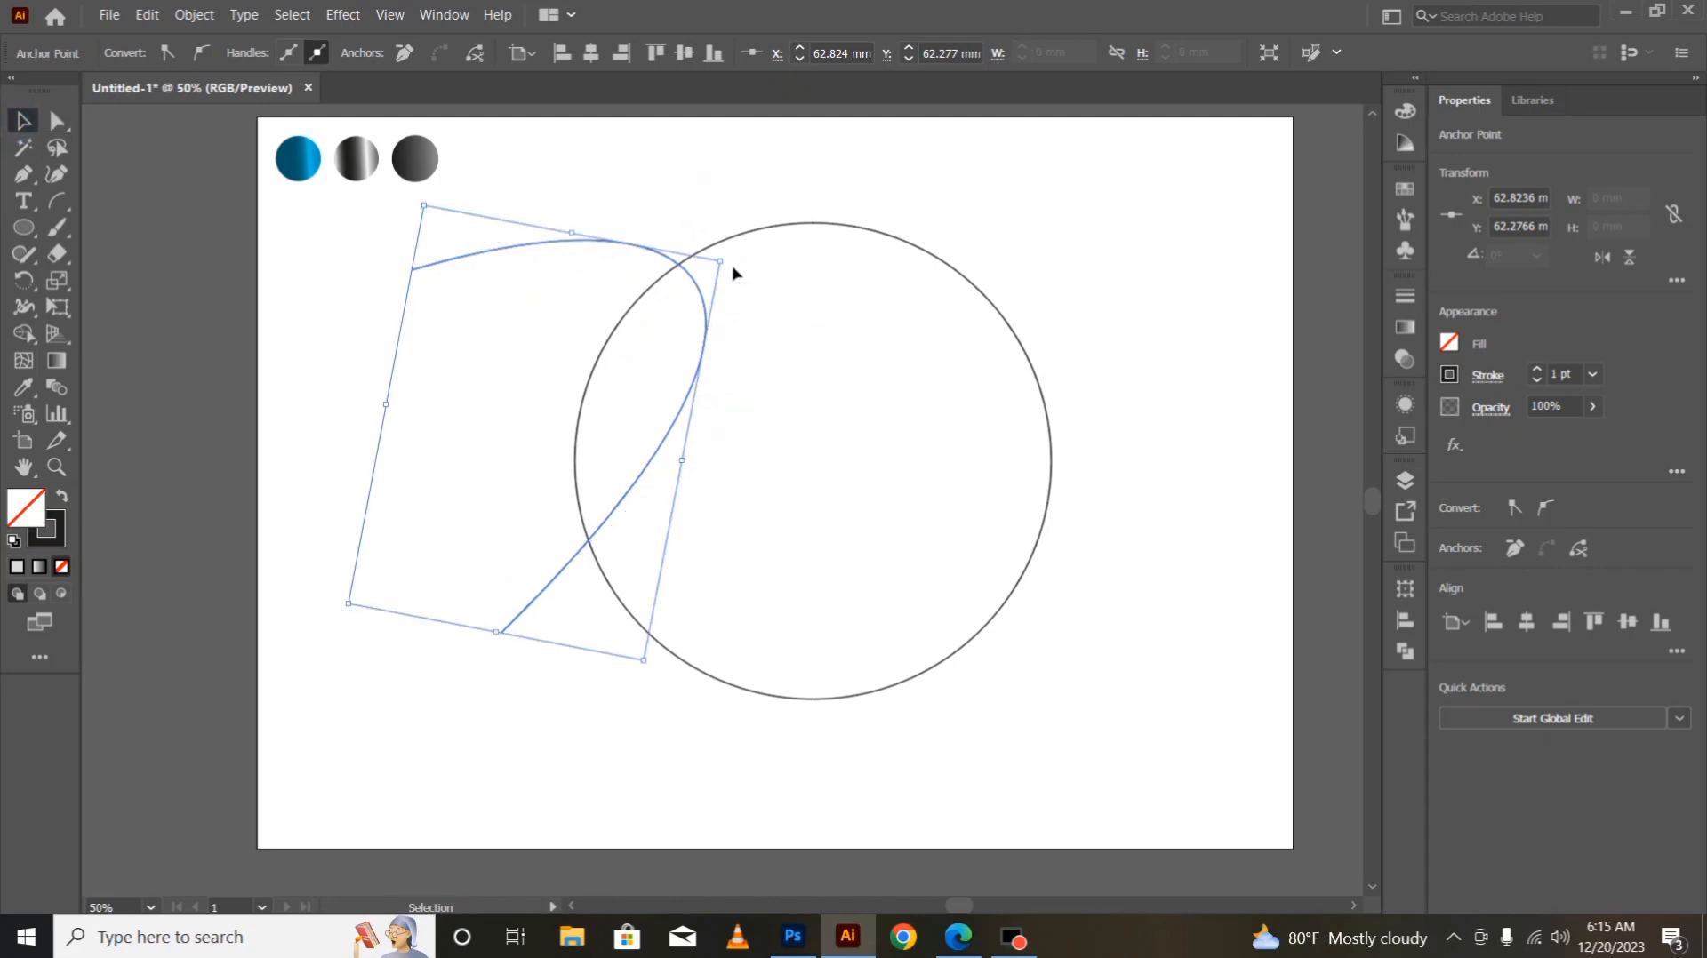
drag(734, 258, 764, 555)
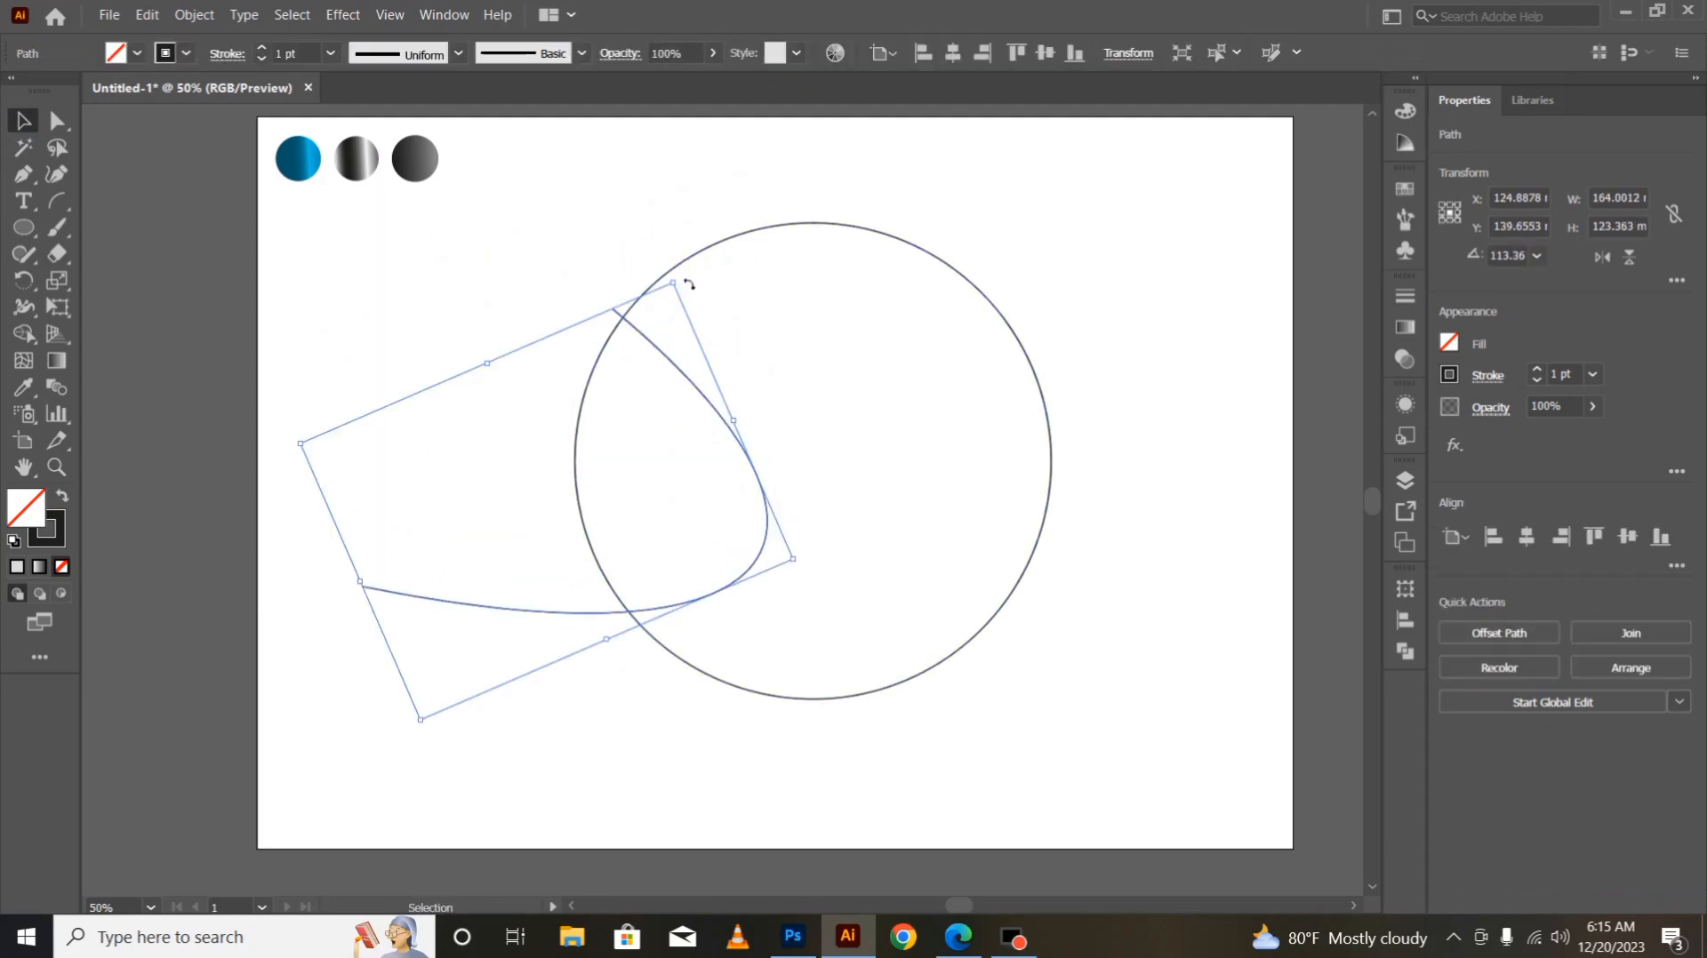
mouse_move(682, 291)
mouse_down()
mouse_move(658, 321)
mouse_move(706, 293)
mouse_move(712, 272)
mouse_move(678, 264)
mouse_up()
- Shift the curve's two end anchors to refine where it crosses the circle's left side
click(57, 121)
drag(305, 507, 381, 594)
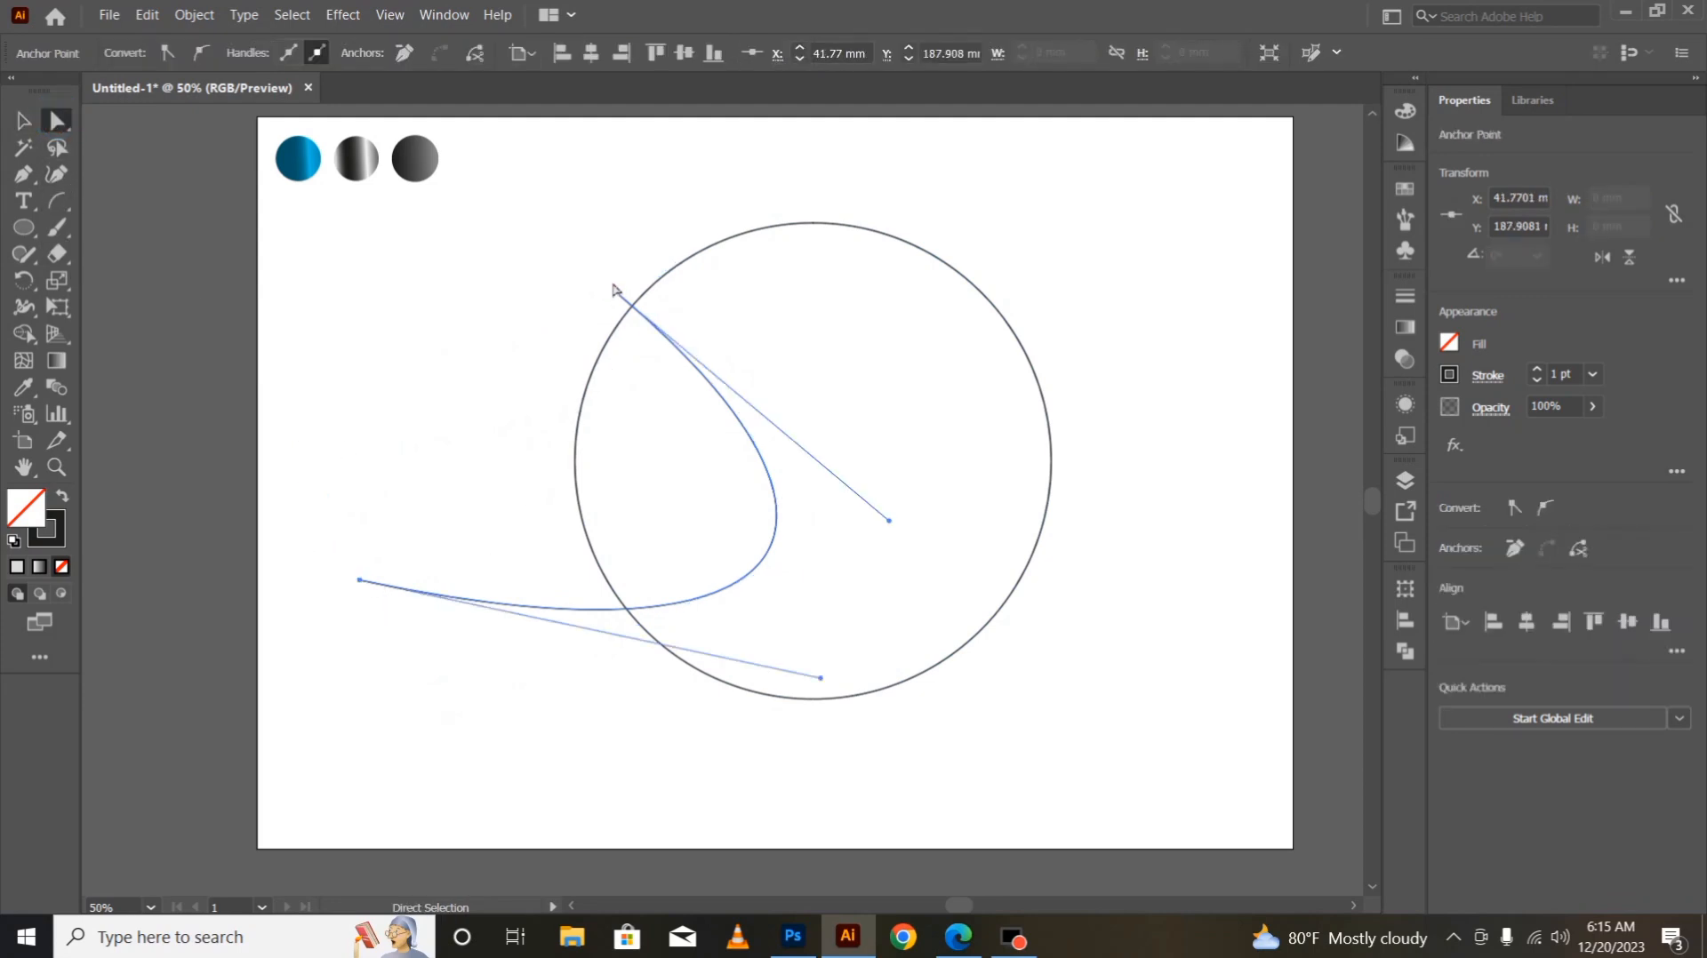
drag(614, 297, 535, 298)
- Duplicate the curve, rotate the copy to face the opposite way, and position it over the circle's right side
click(24, 120)
drag(646, 400, 1155, 363)
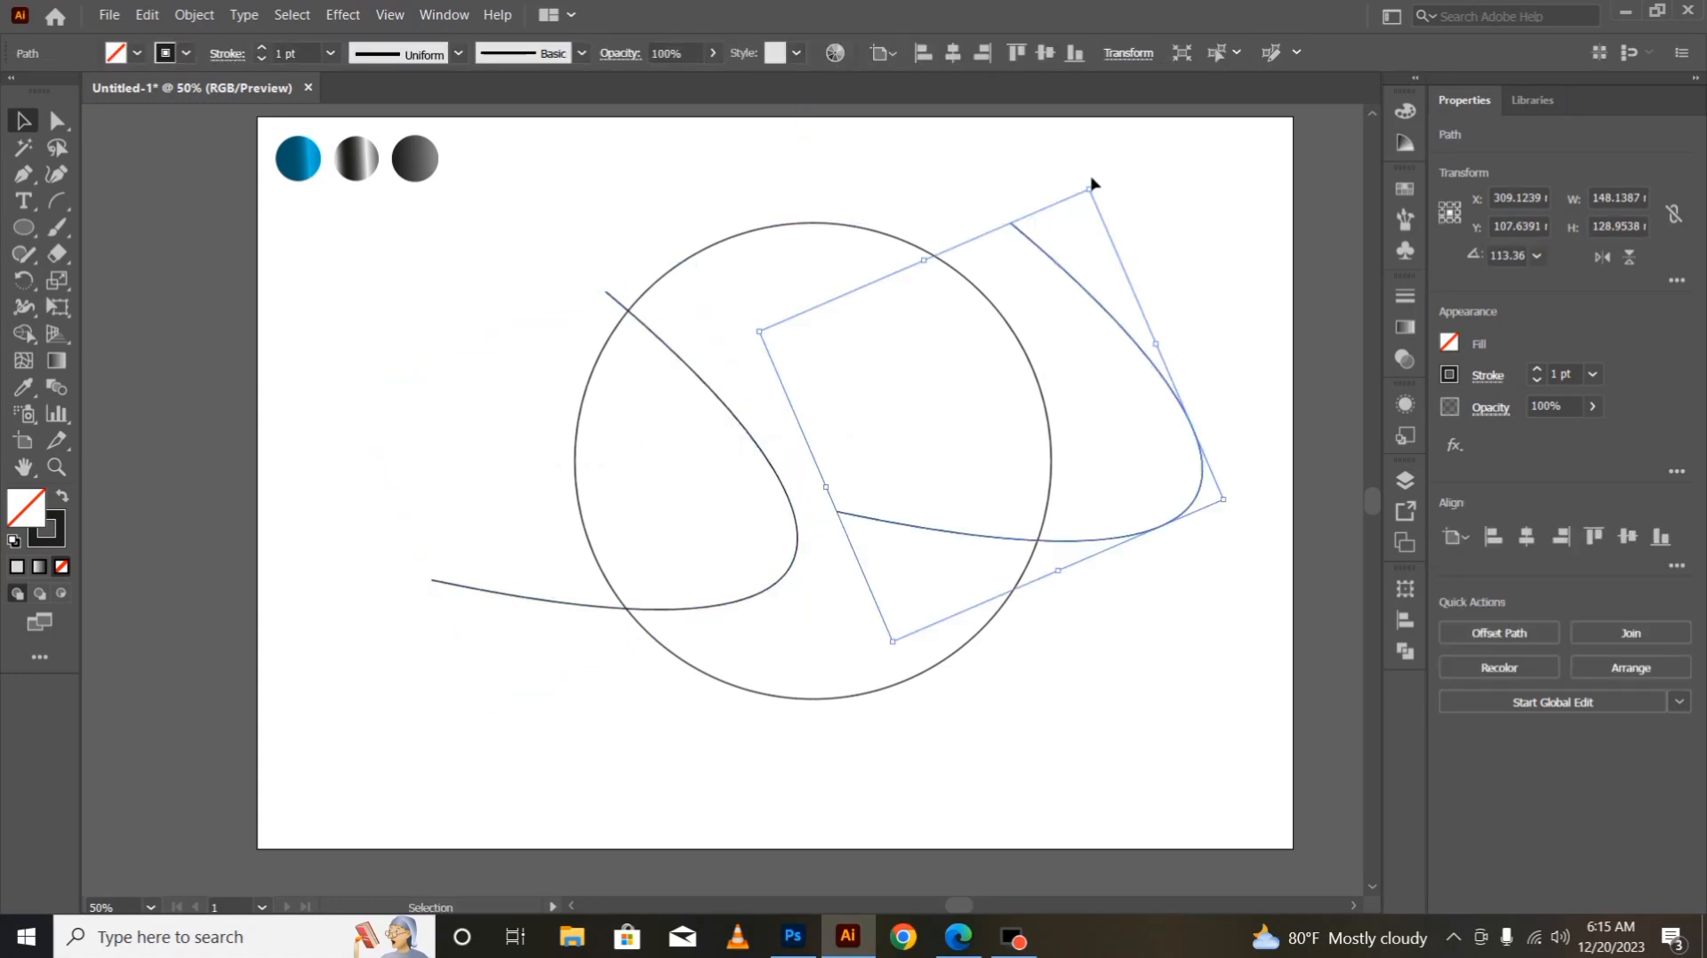
drag(1105, 189, 877, 609)
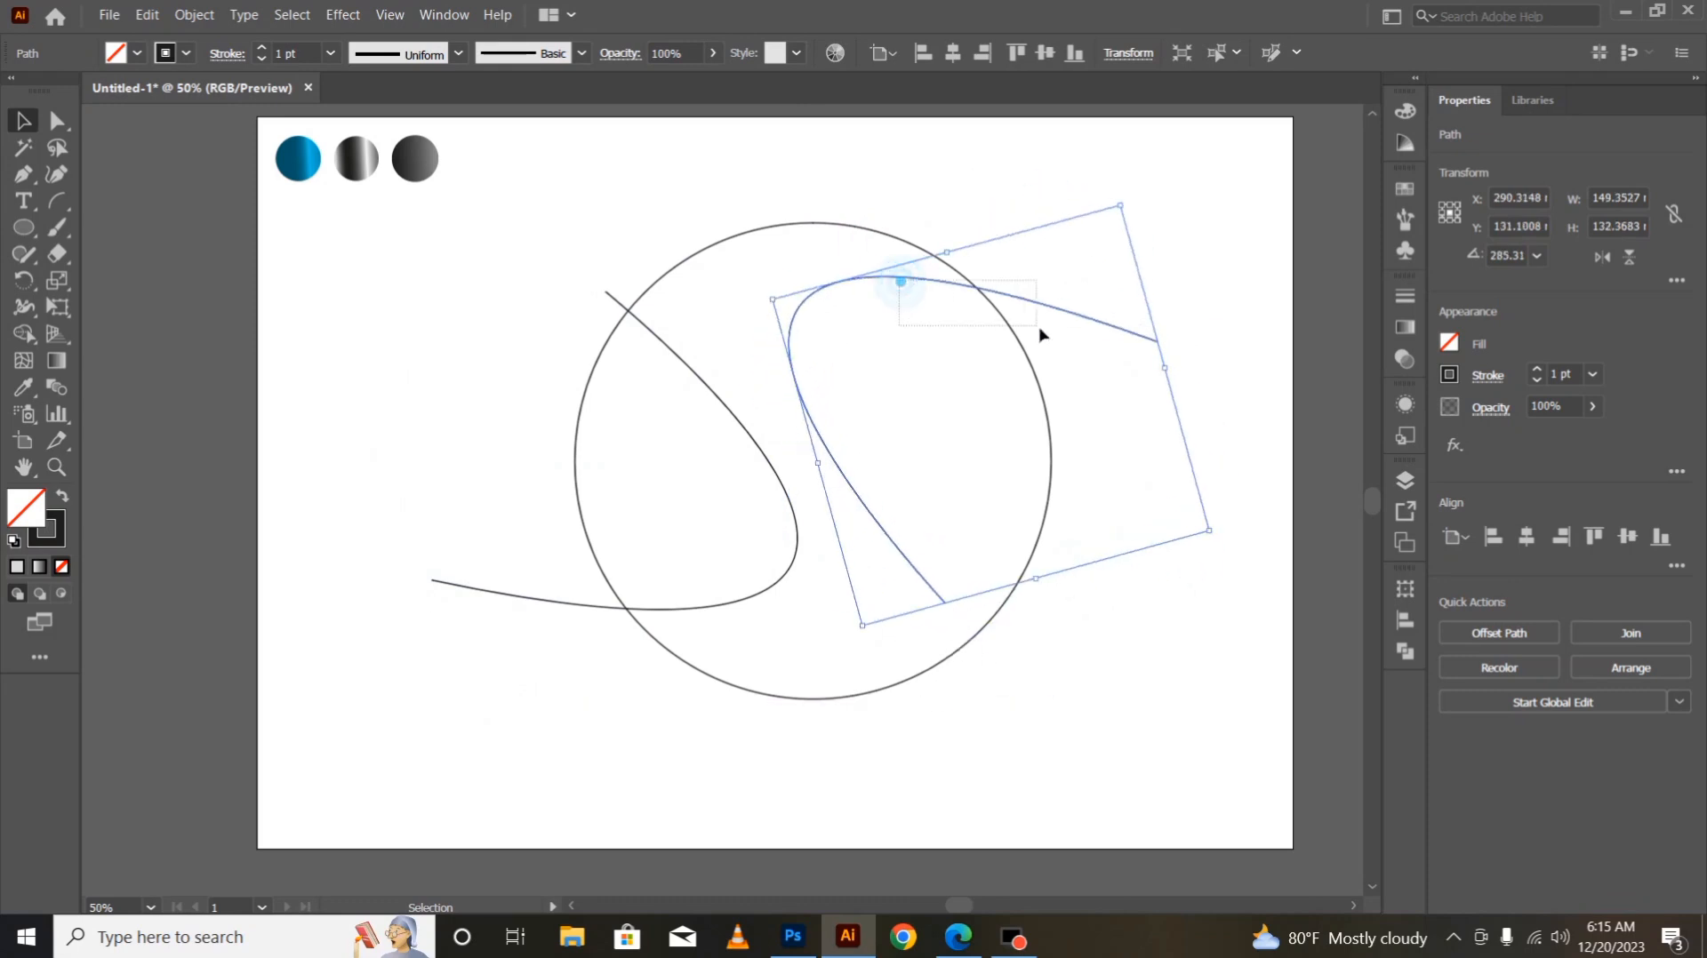
shift+click(966, 292)
click(1076, 768)
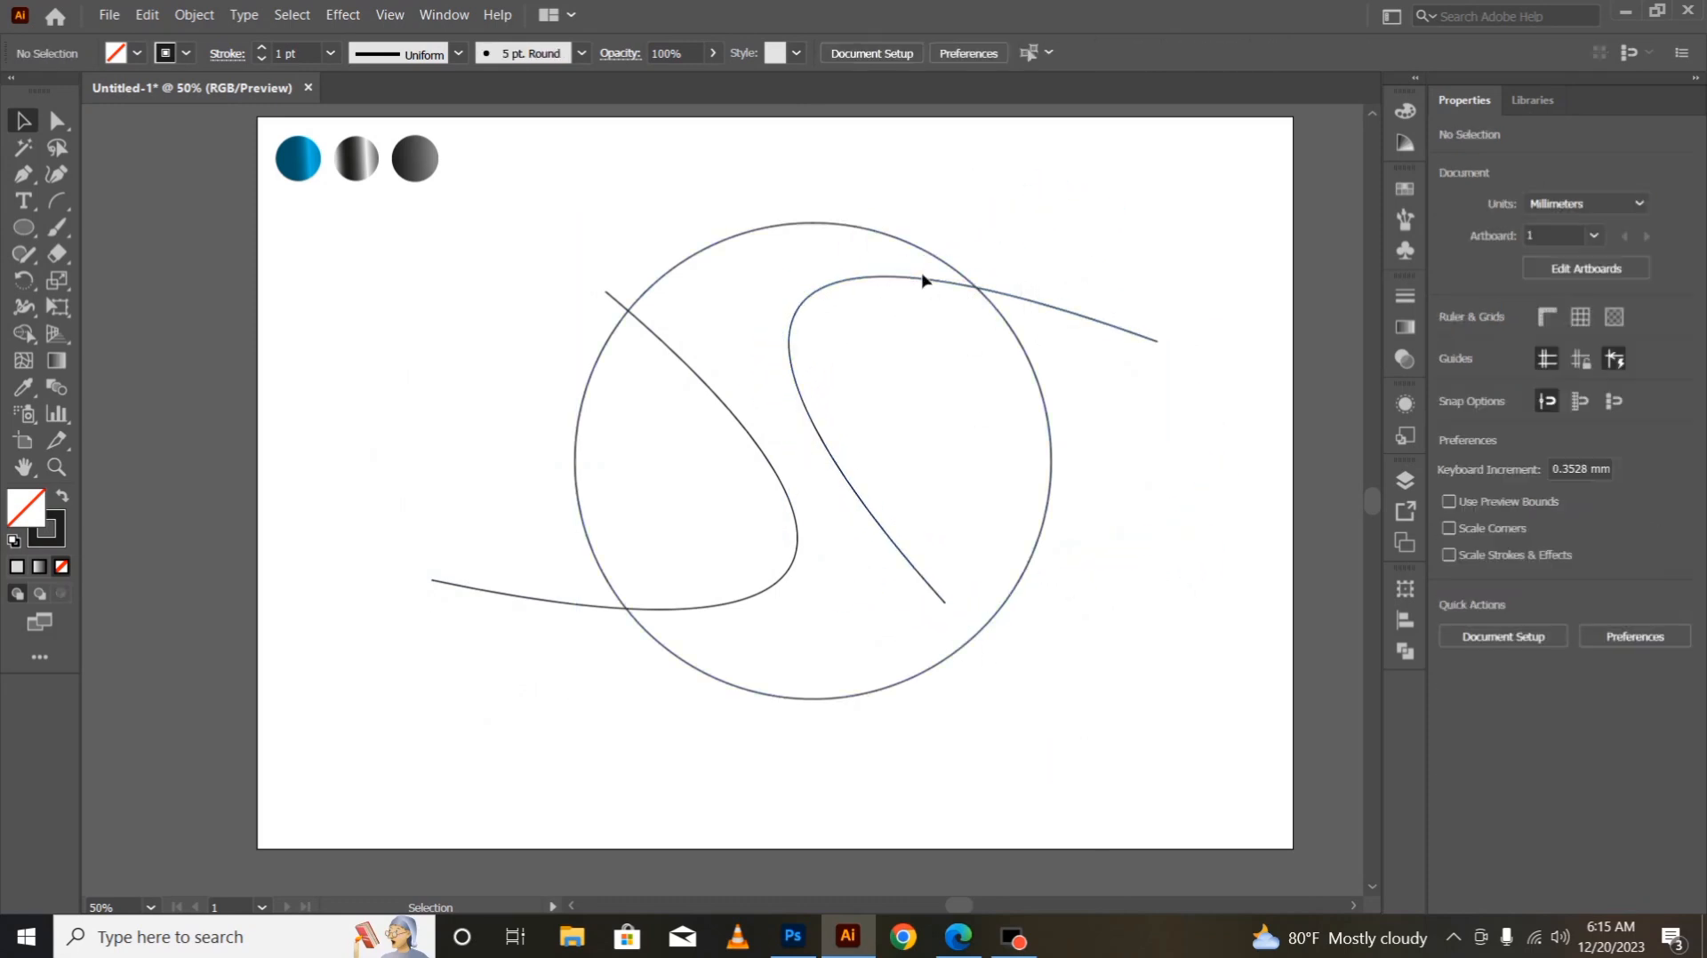
drag(925, 276, 1016, 327)
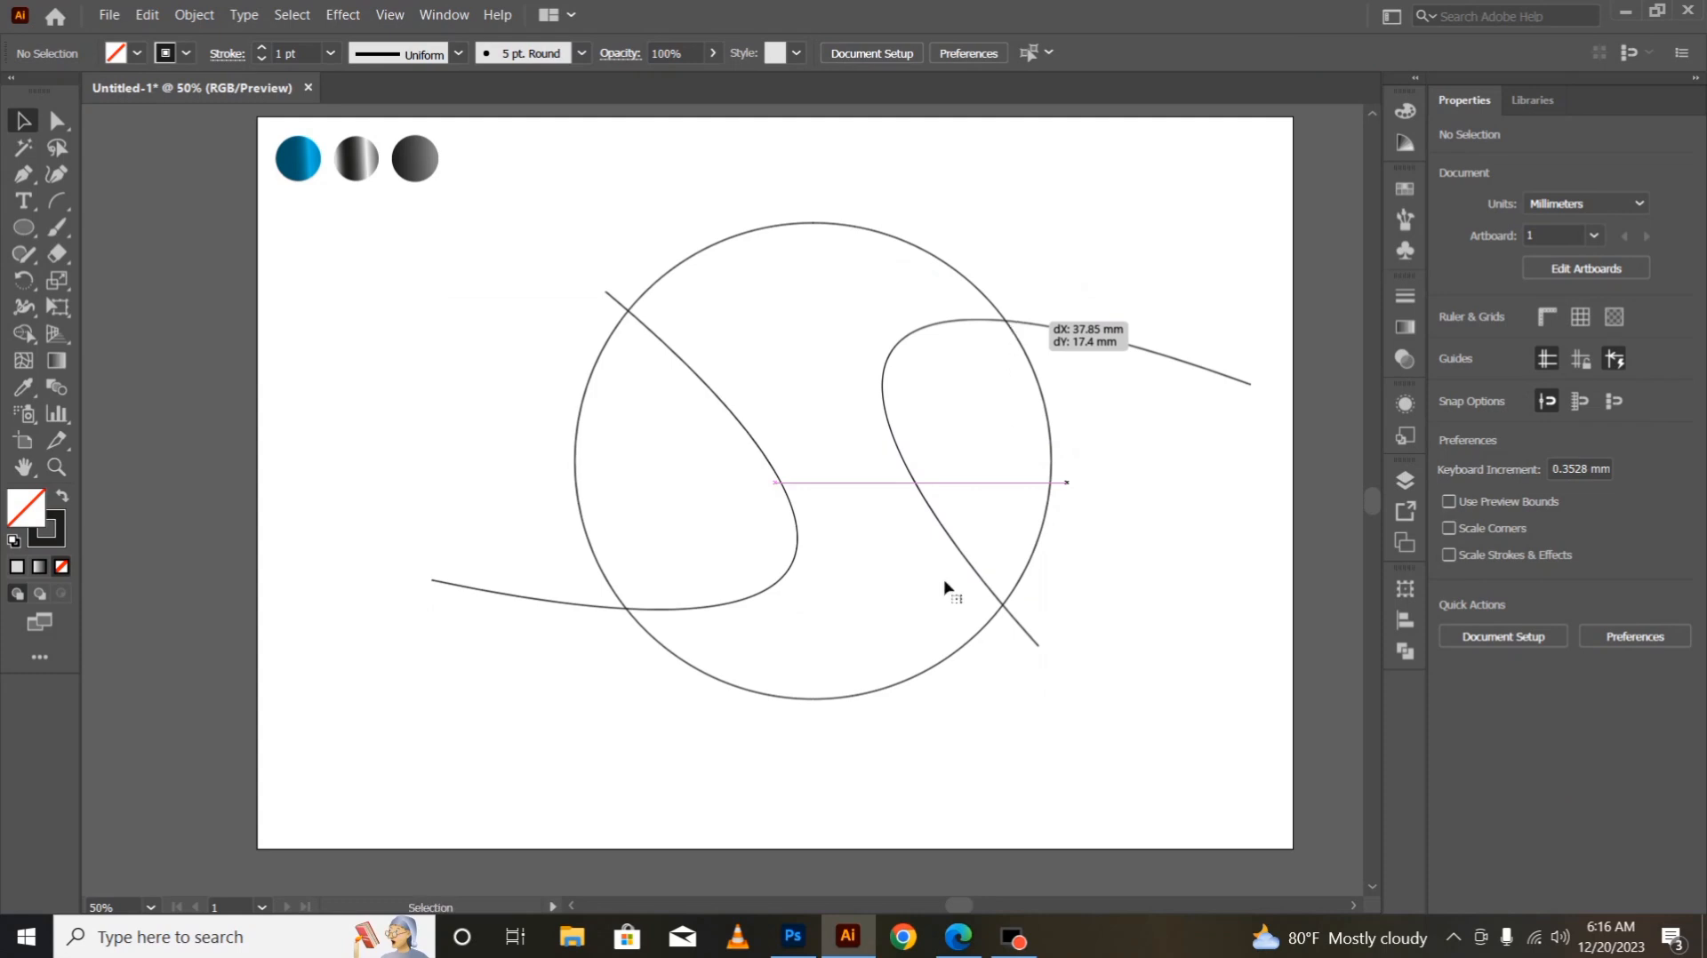
click(617, 700)
- Remove the circle's left and right side regions enclosed by the curves with the Shape Builder
drag(541, 209, 1191, 801)
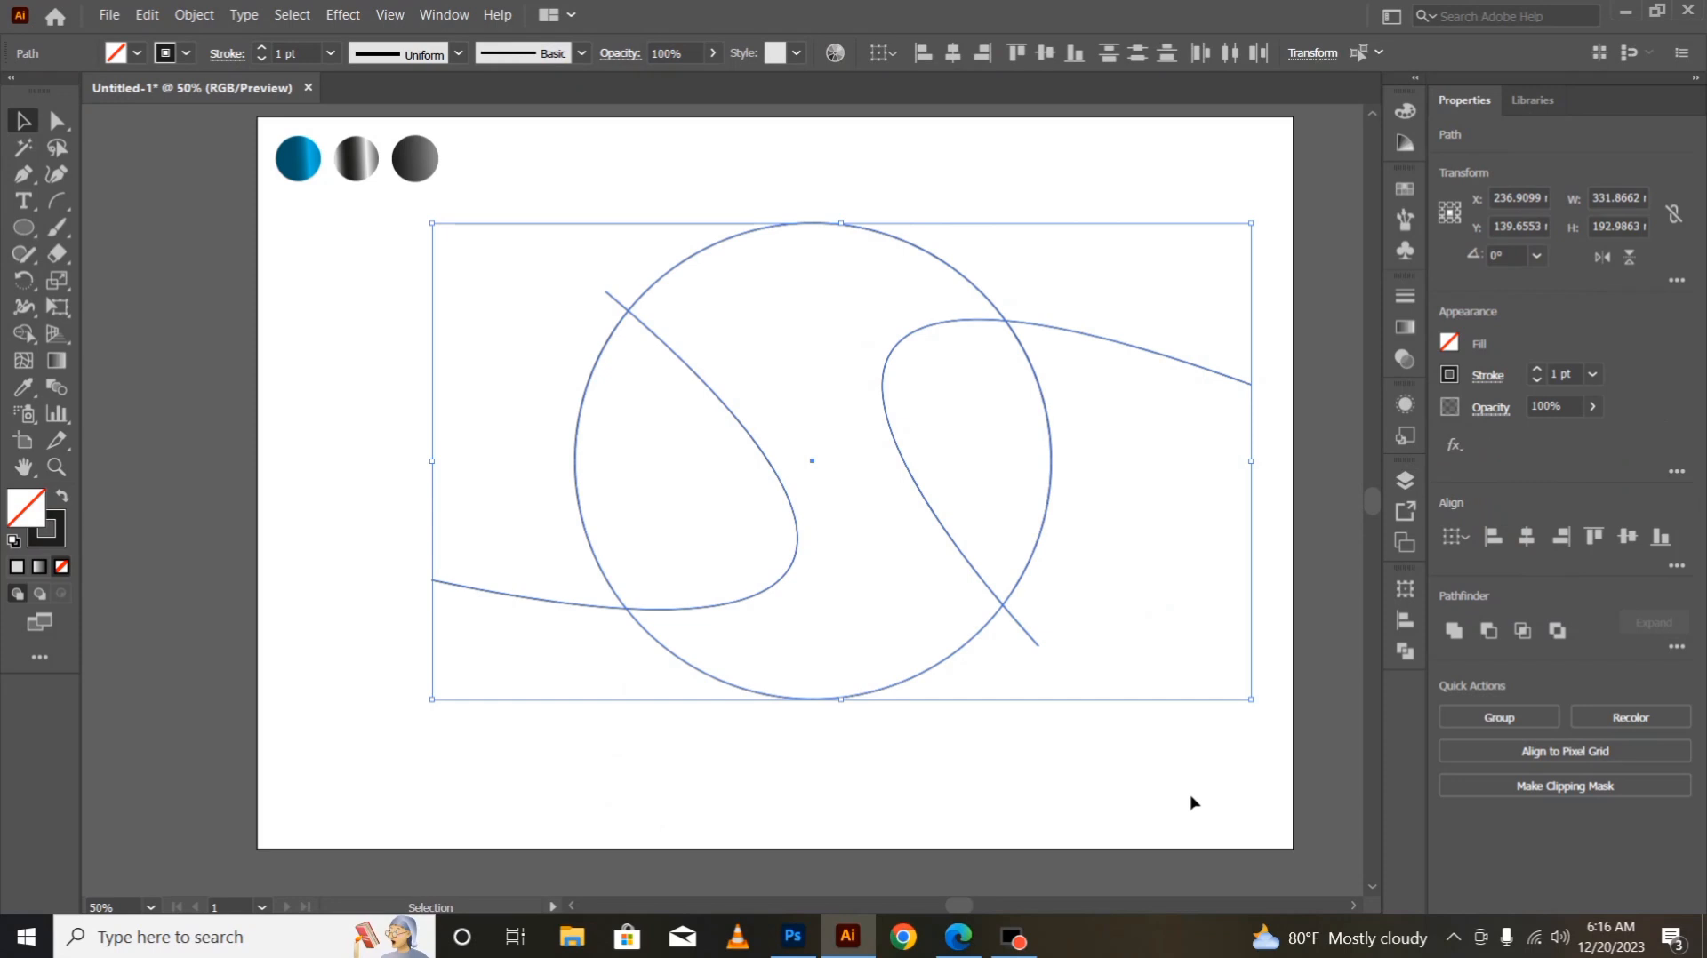
click(26, 333)
alt+click(598, 476)
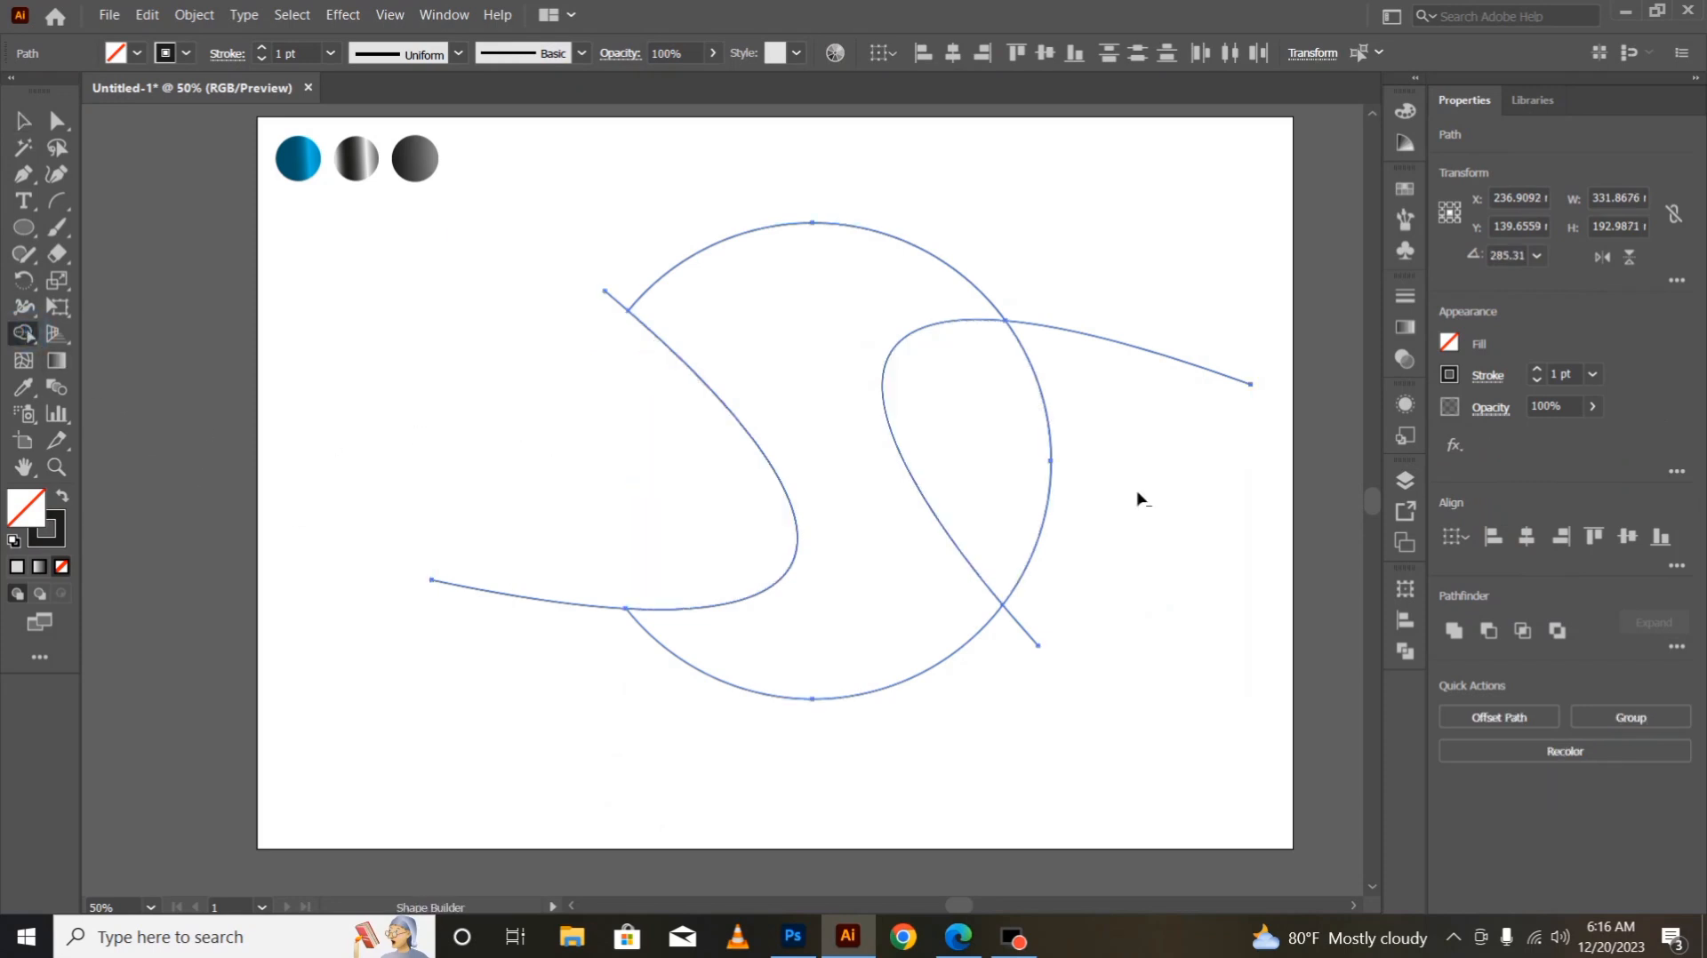
alt+click(1036, 468)
- Delete the two leftover curve paths that extend beyond the S-shaped outline
click(23, 120)
click(389, 511)
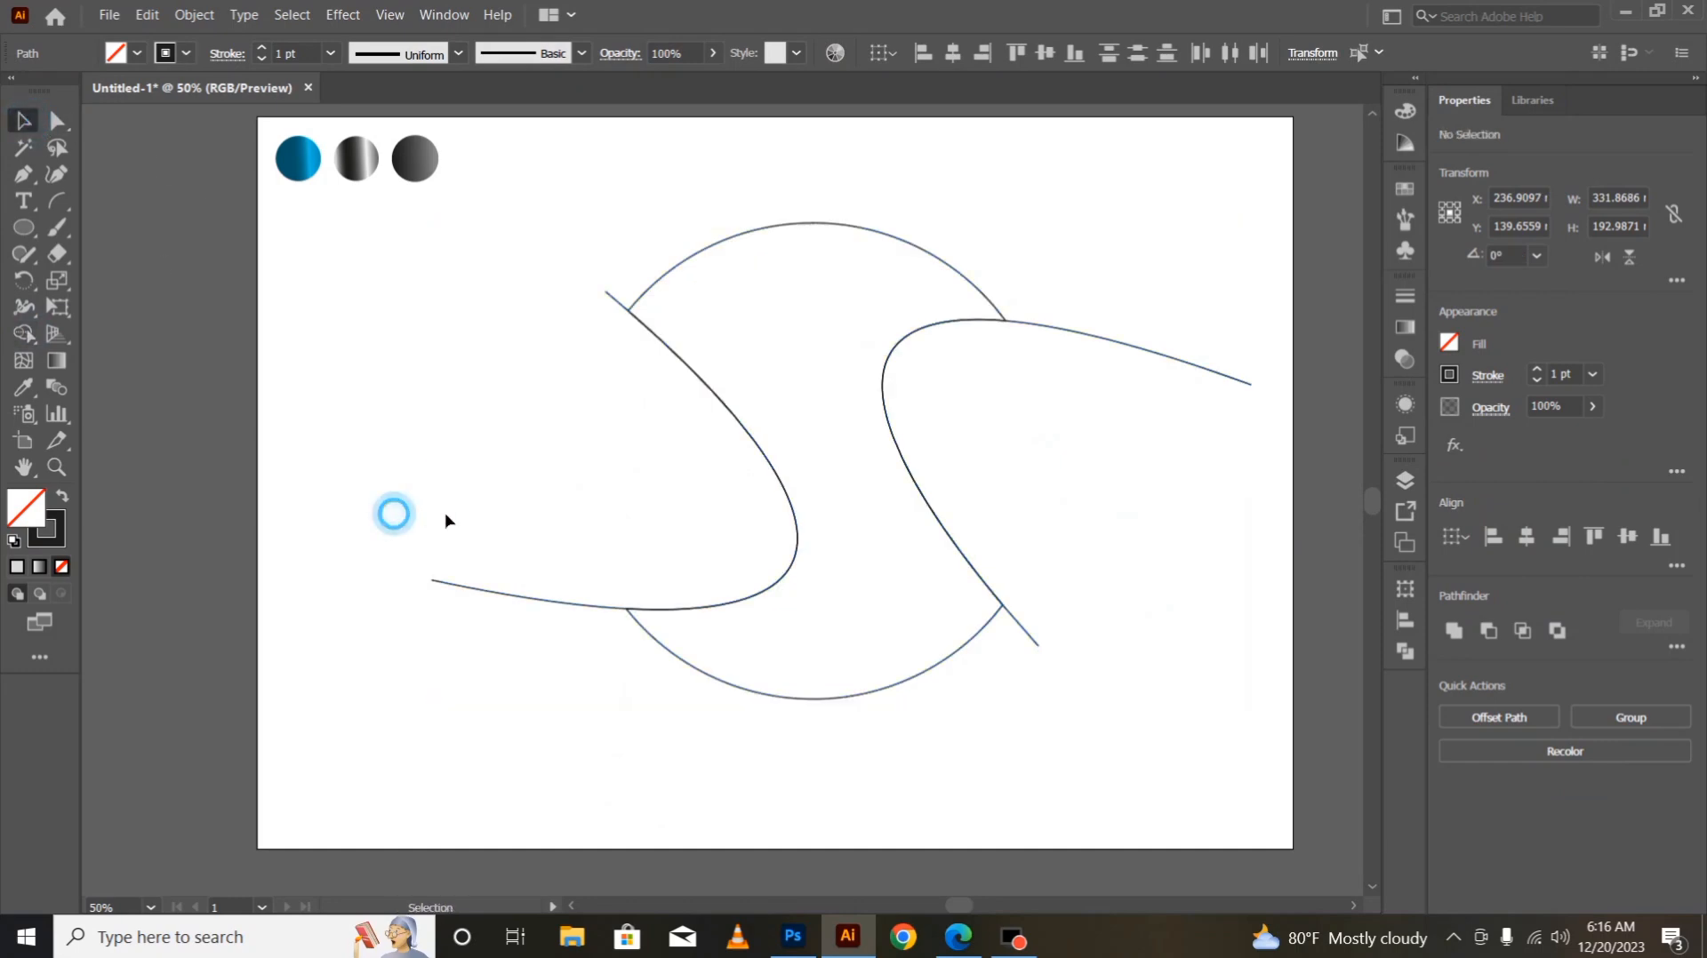
drag(474, 589, 362, 545)
key(Delete)
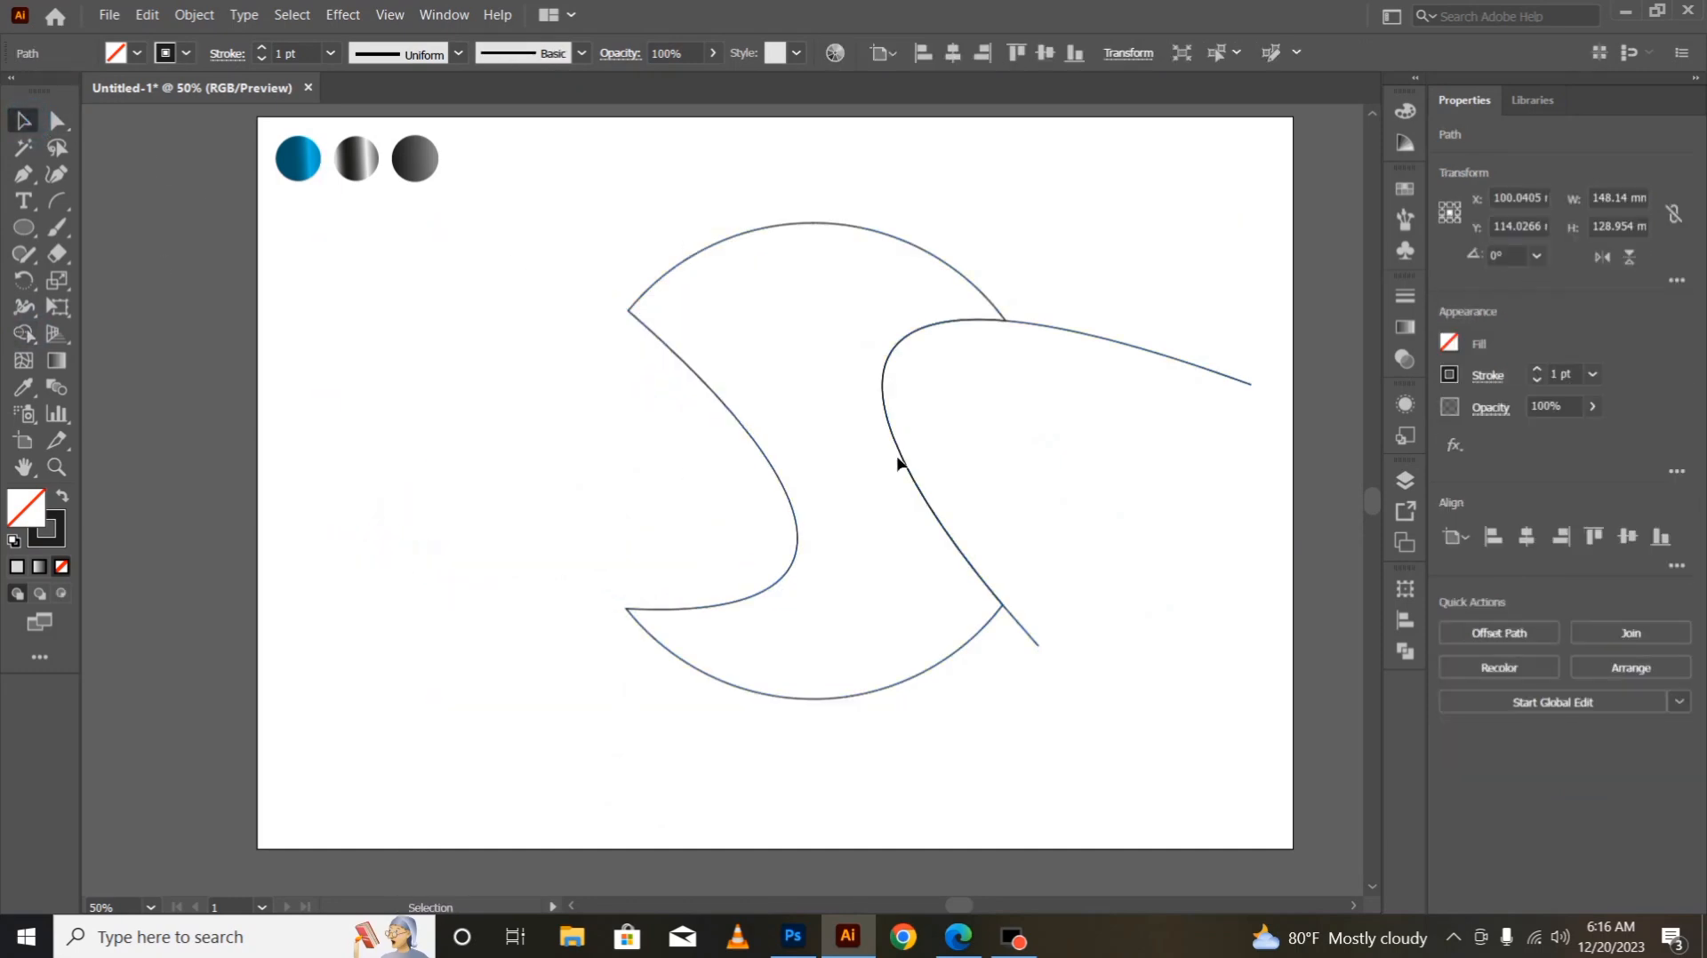
click(1143, 327)
drag(1143, 350, 1192, 445)
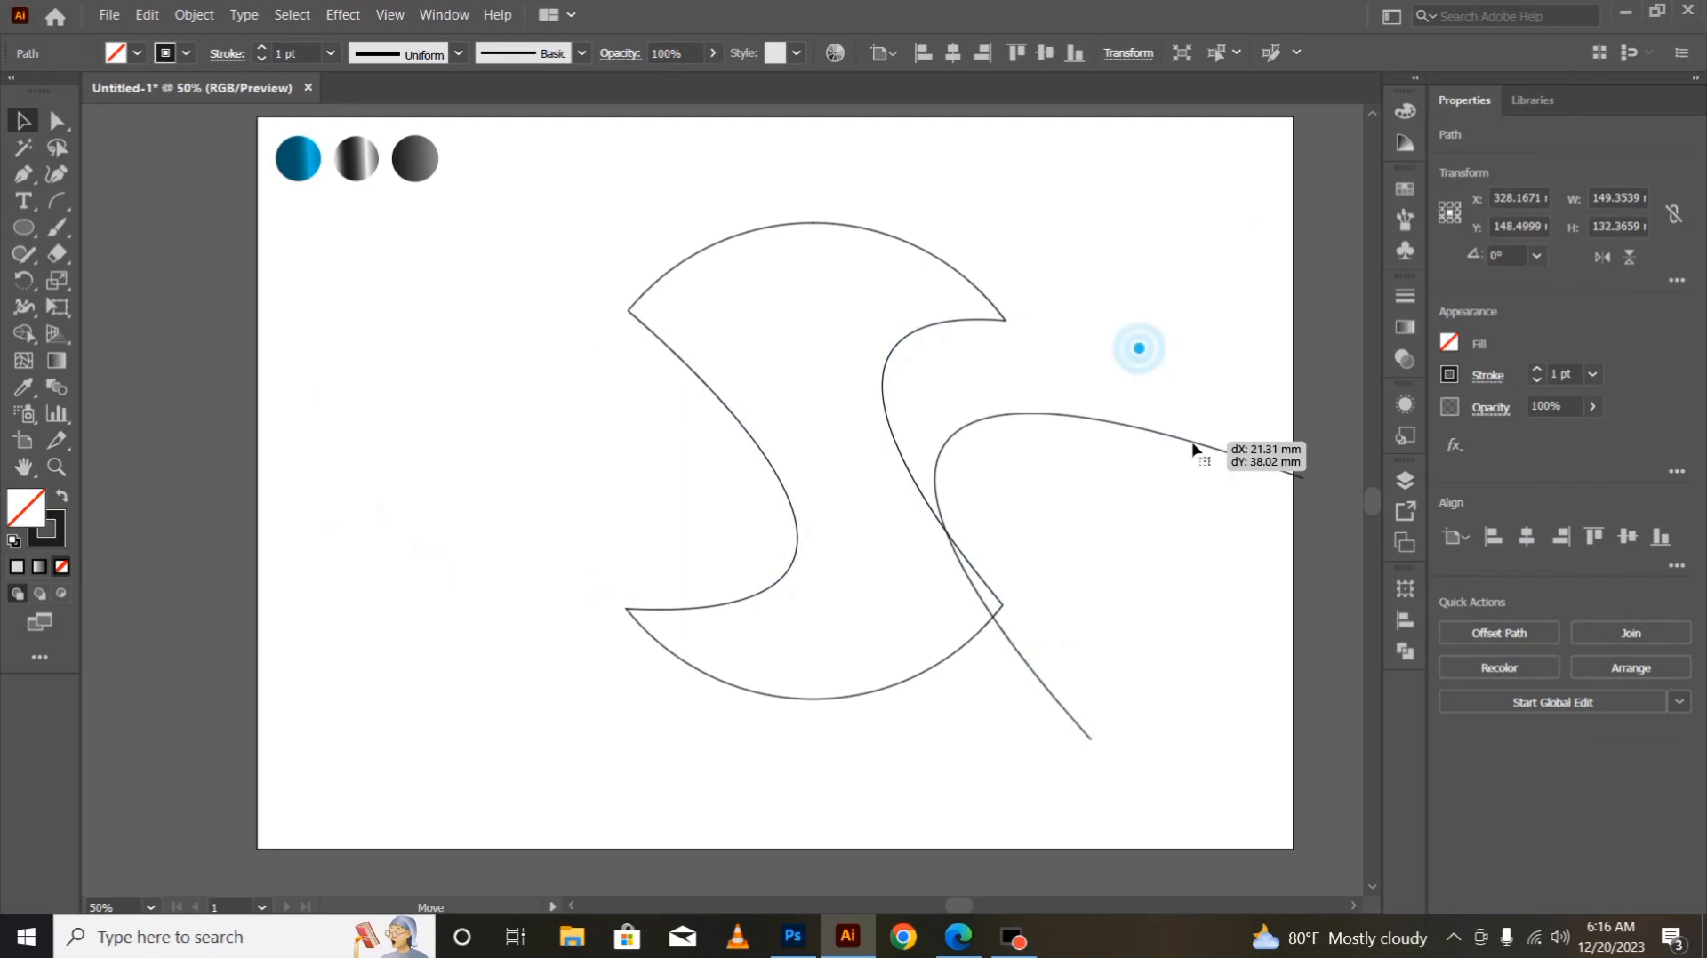
key(Delete)
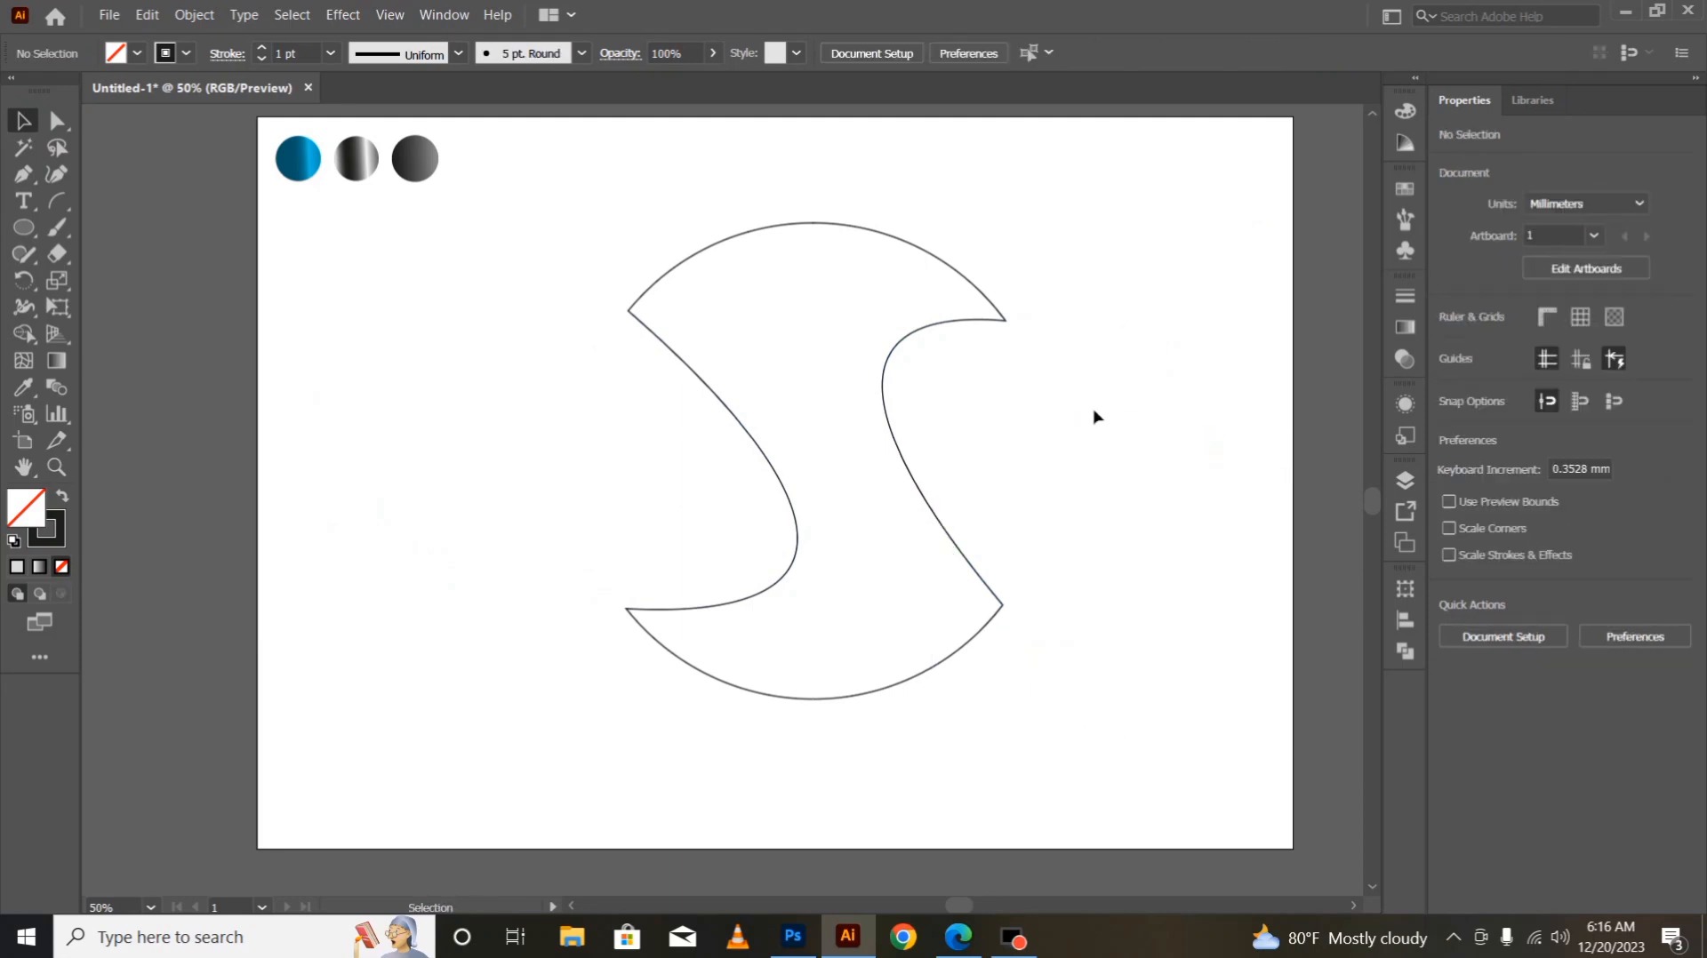
- Move the whole S-shaped outline slightly left on the artboard
drag(595, 182, 1089, 783)
drag(912, 479, 862, 493)
click(1145, 621)
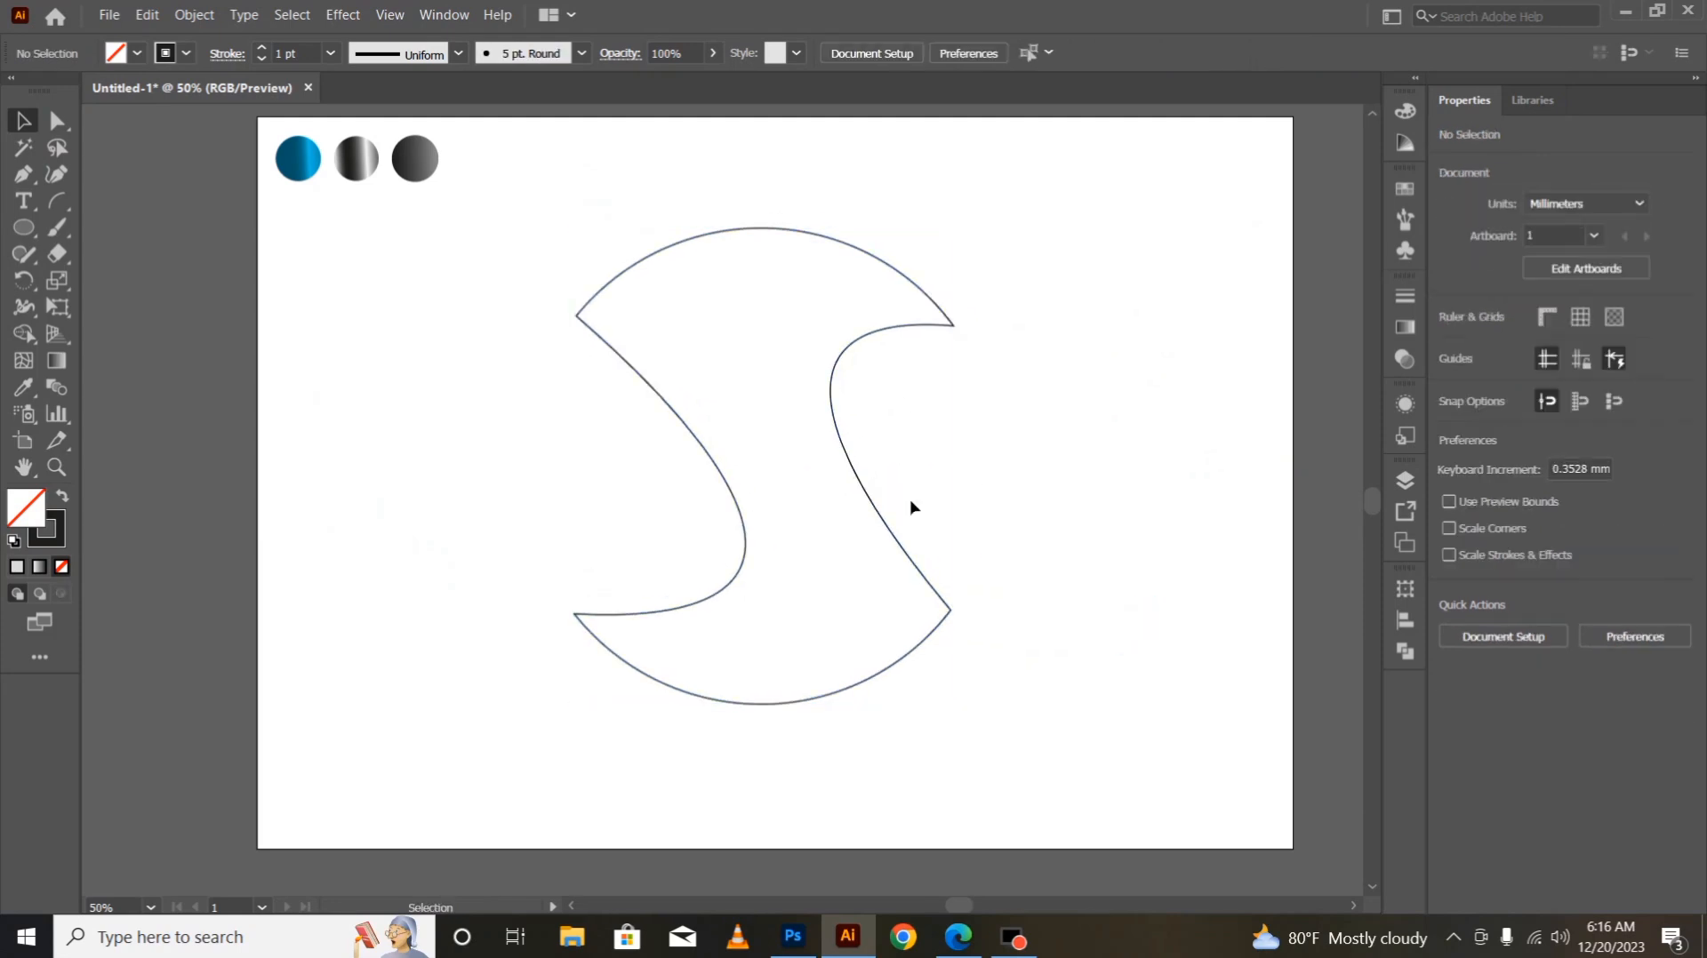
- Draw an arched Pen path inside the S shape's top, from its upper-left edge to the edge near its upper-right tip
click(24, 173)
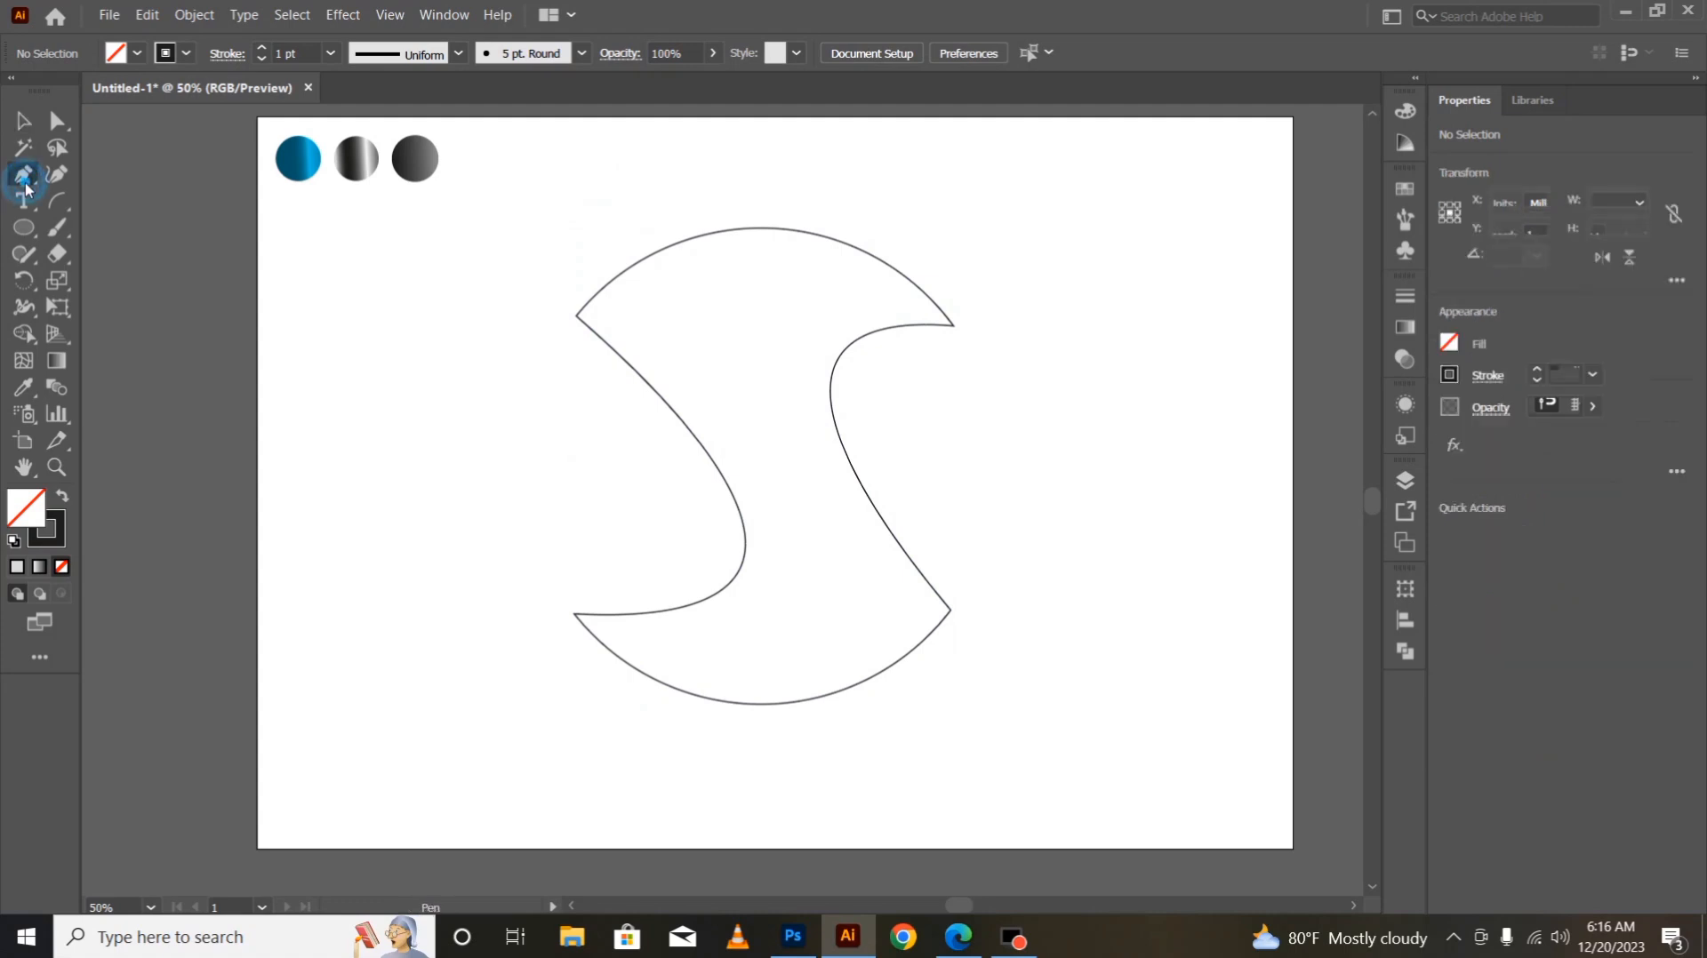
click(613, 349)
drag(909, 325, 1098, 548)
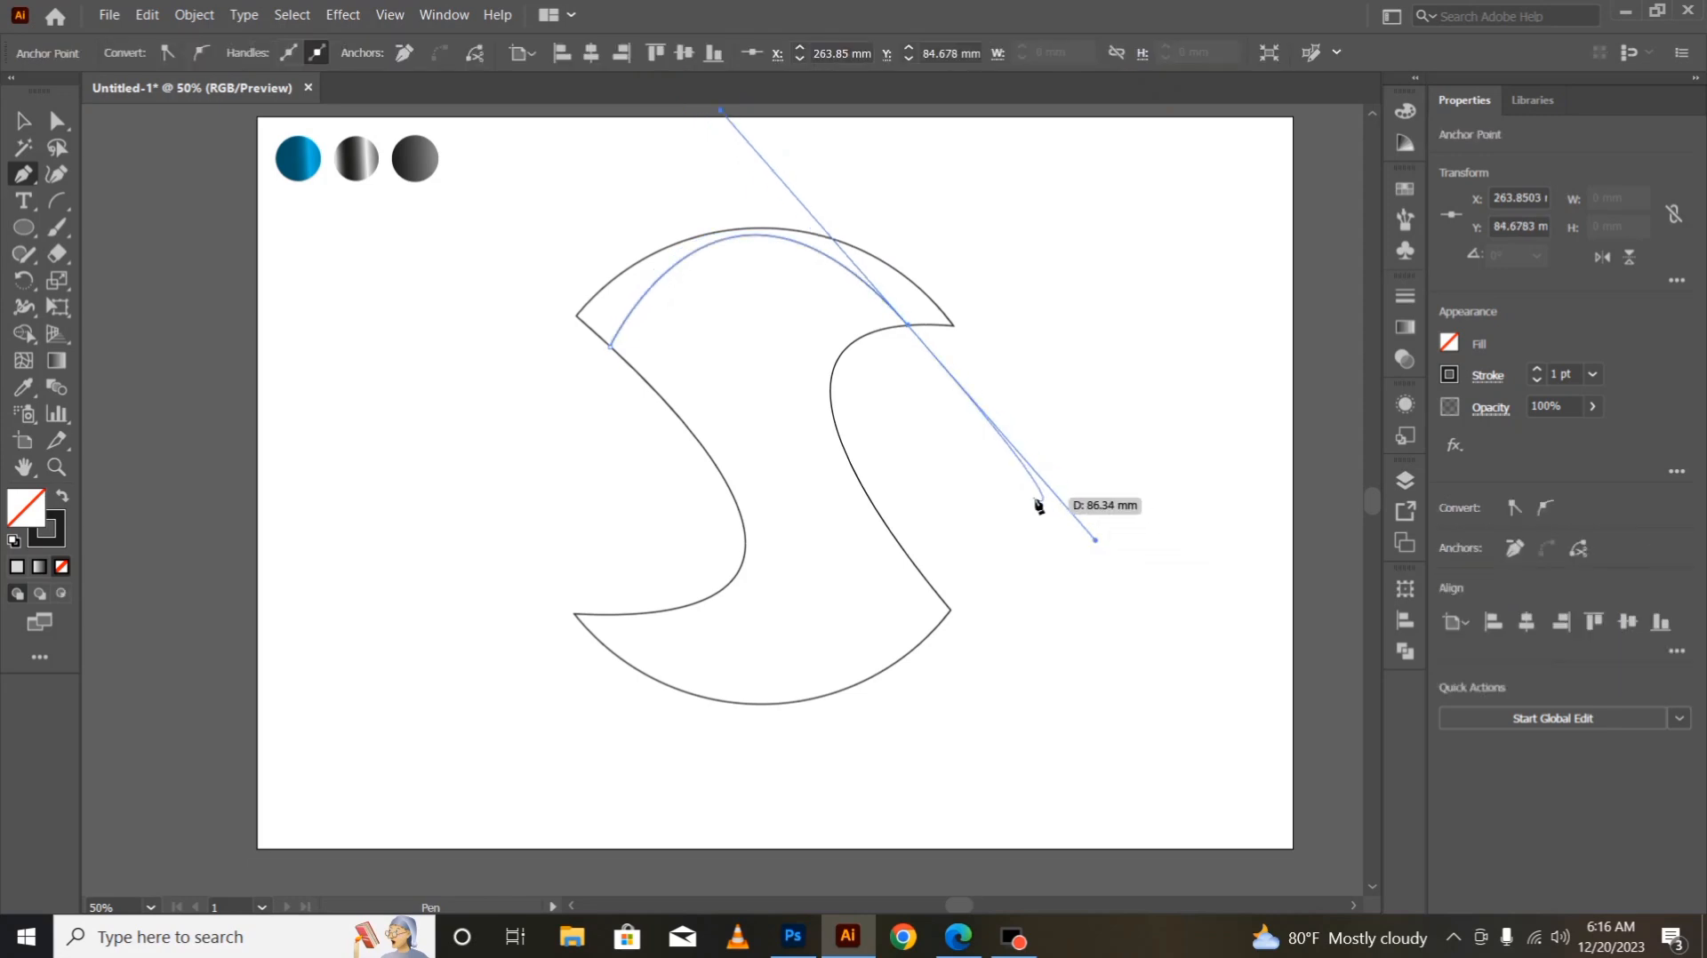
click(23, 120)
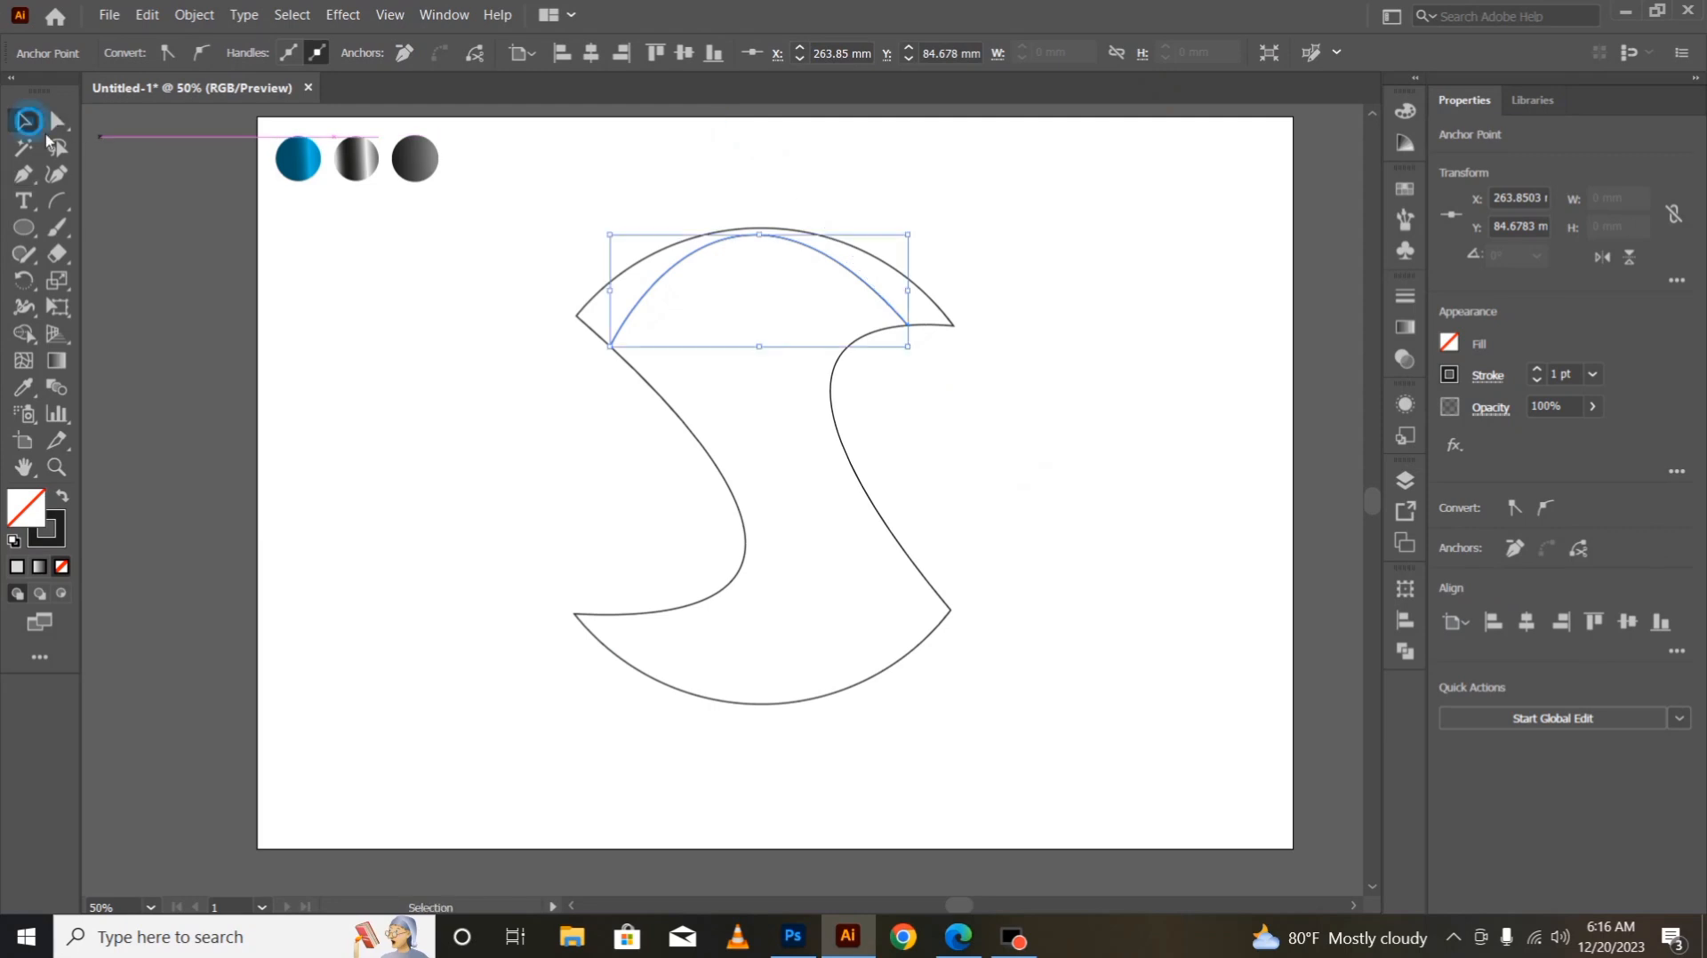
click(303, 409)
- Split the S shape along the arched path into a main body and a top crescent with the Shape Builder
drag(576, 196, 1085, 773)
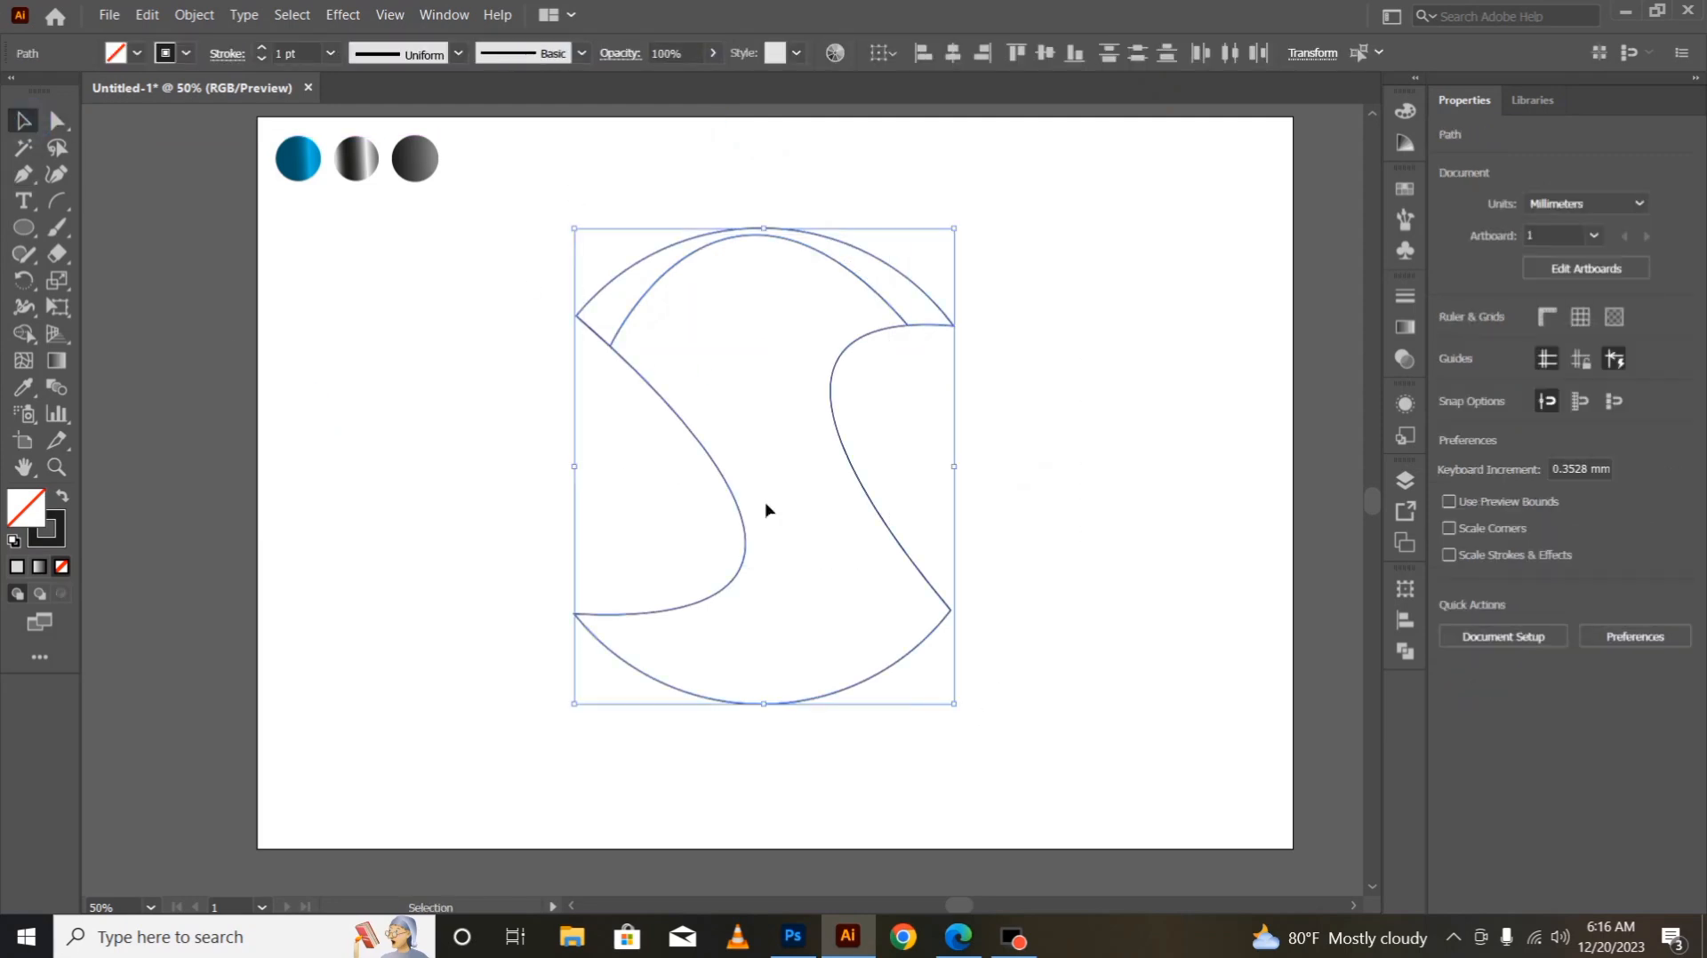
click(36, 336)
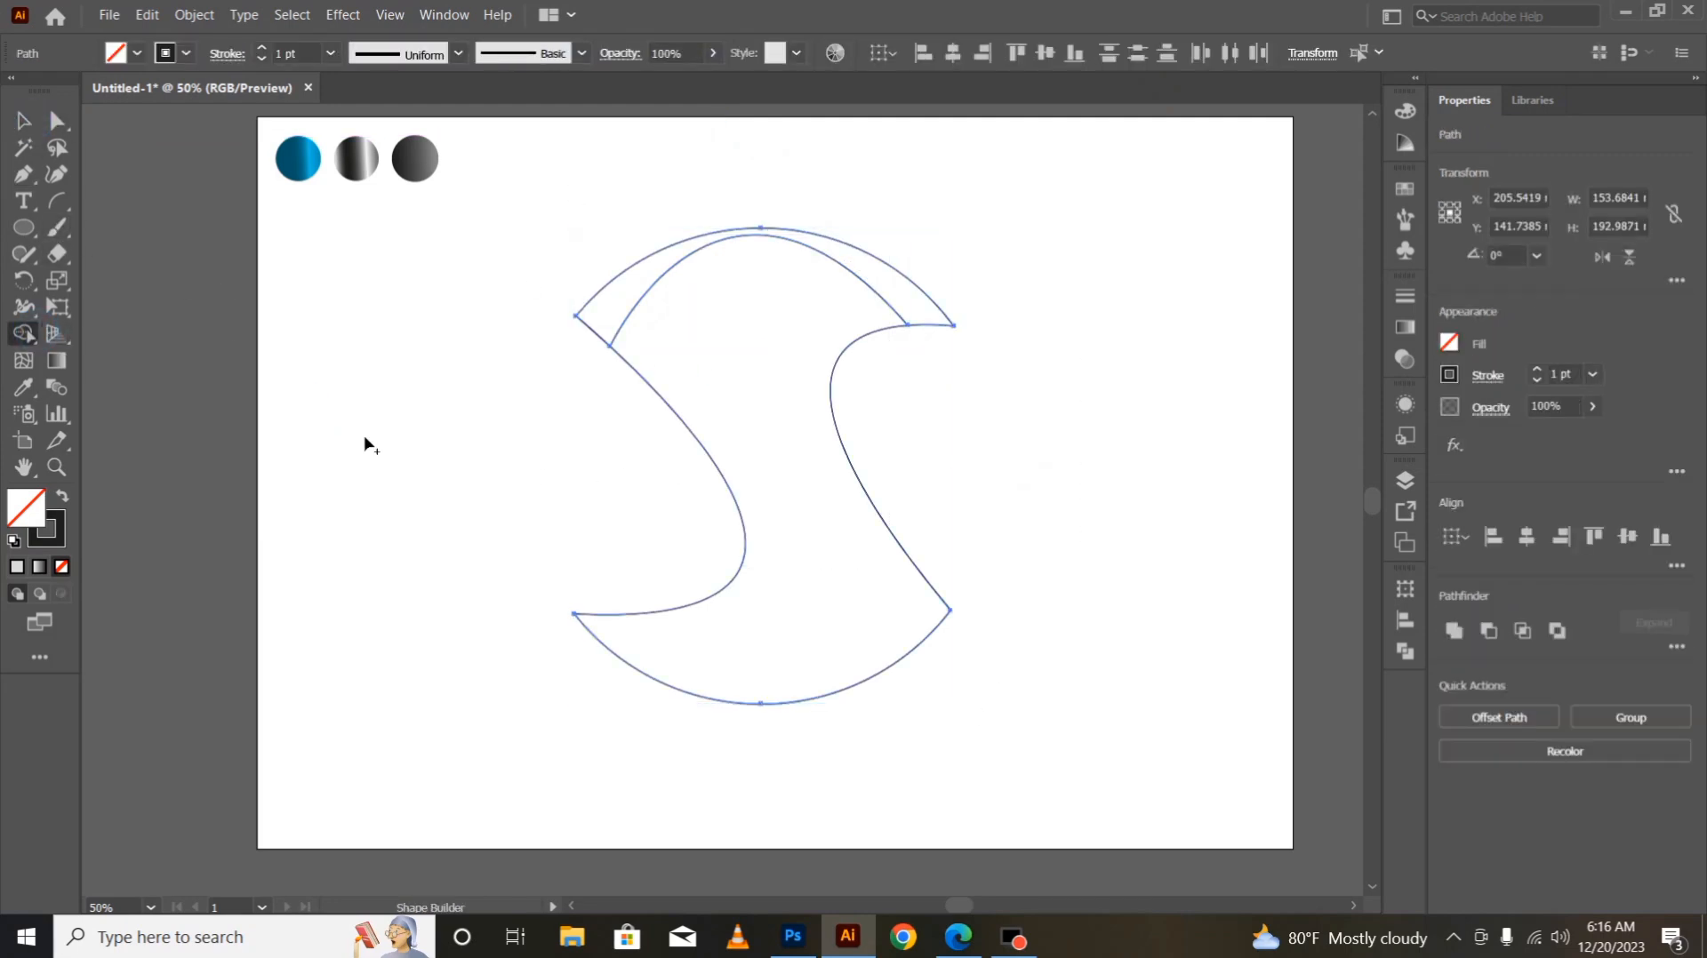
click(746, 438)
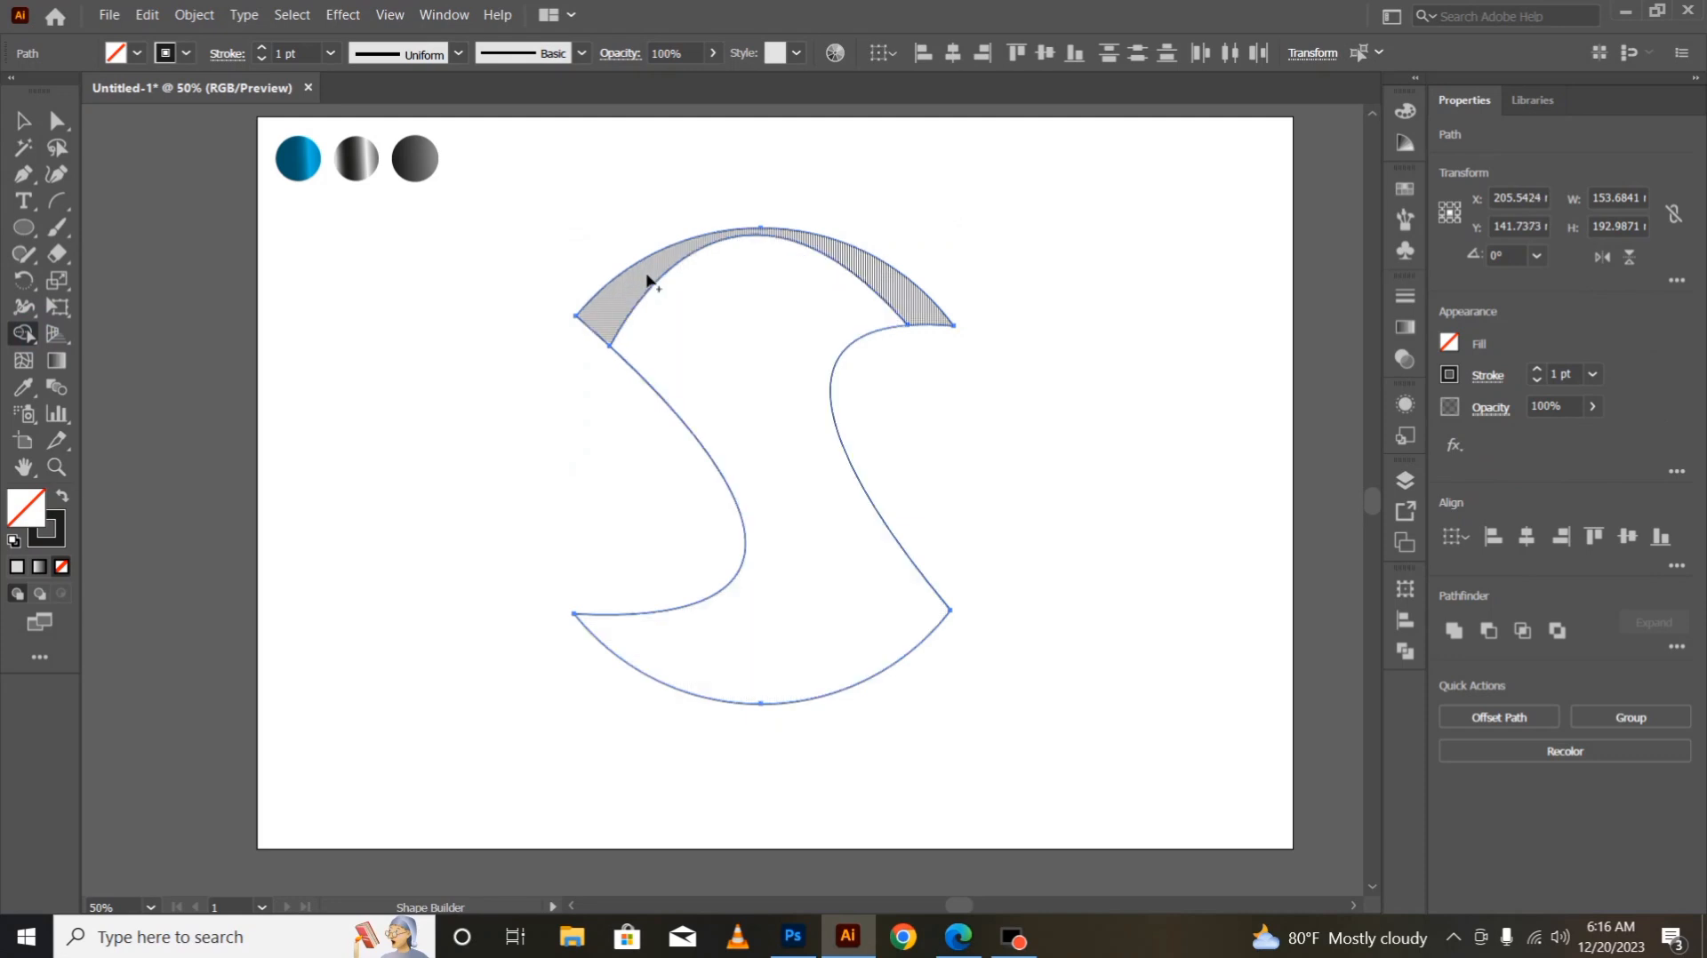
click(647, 281)
click(20, 125)
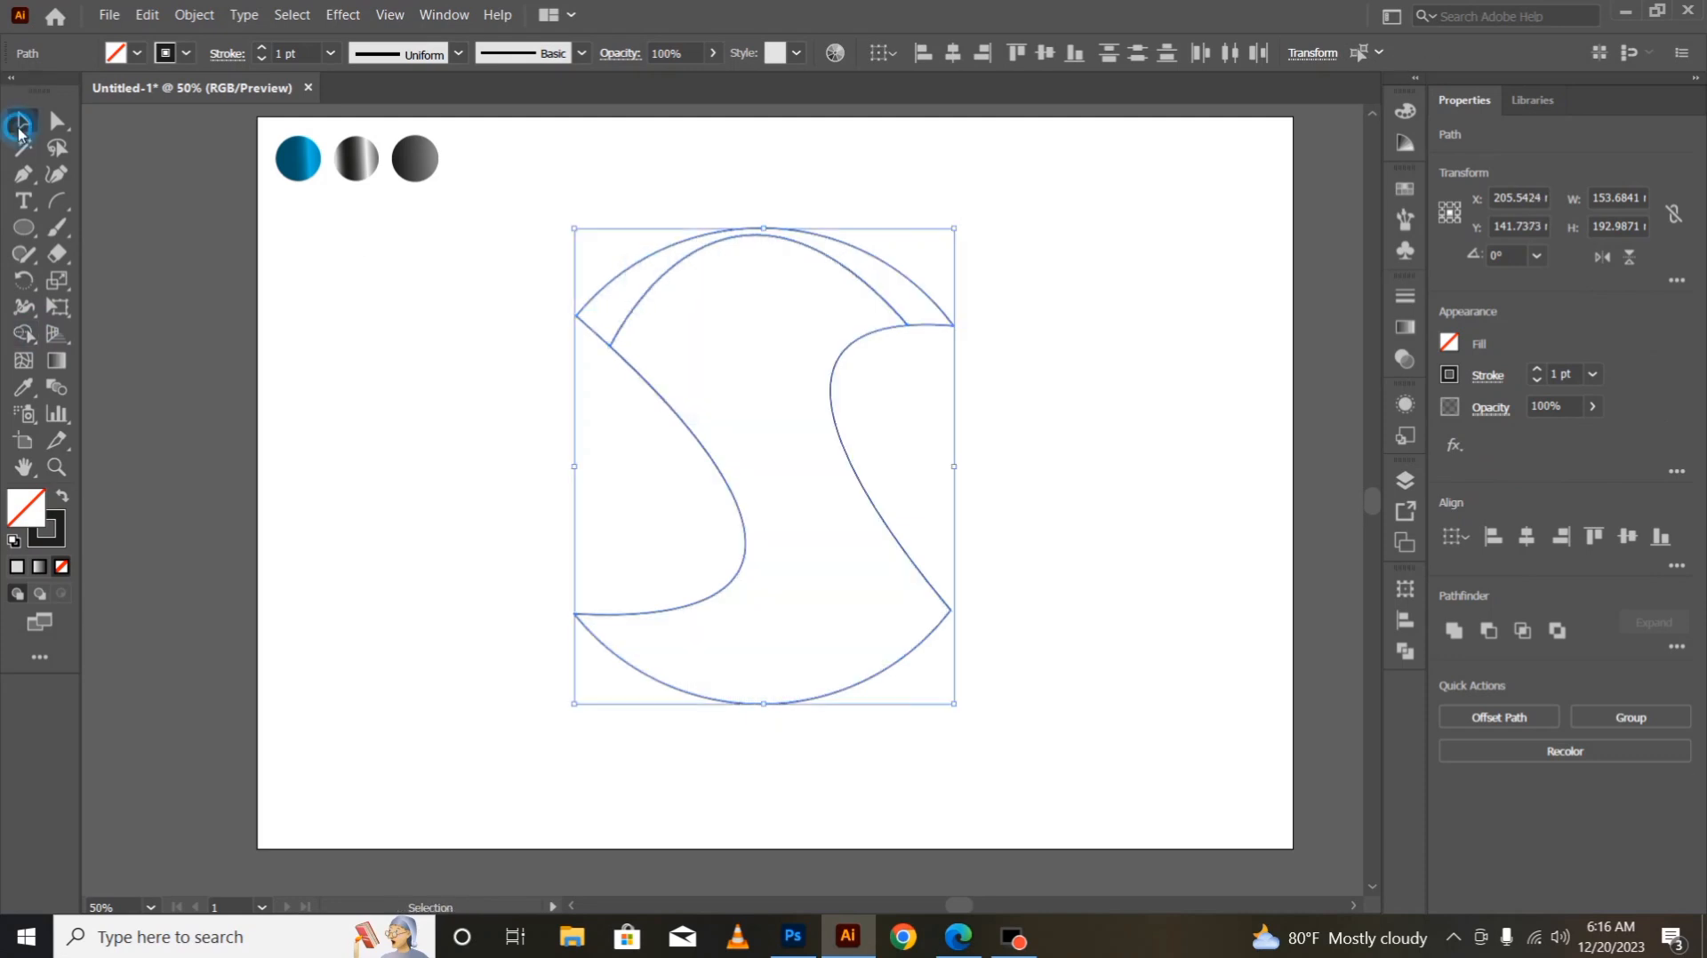
click(271, 390)
- Draw a circle about 151 mm in diameter and centre it over the S shape
click(24, 227)
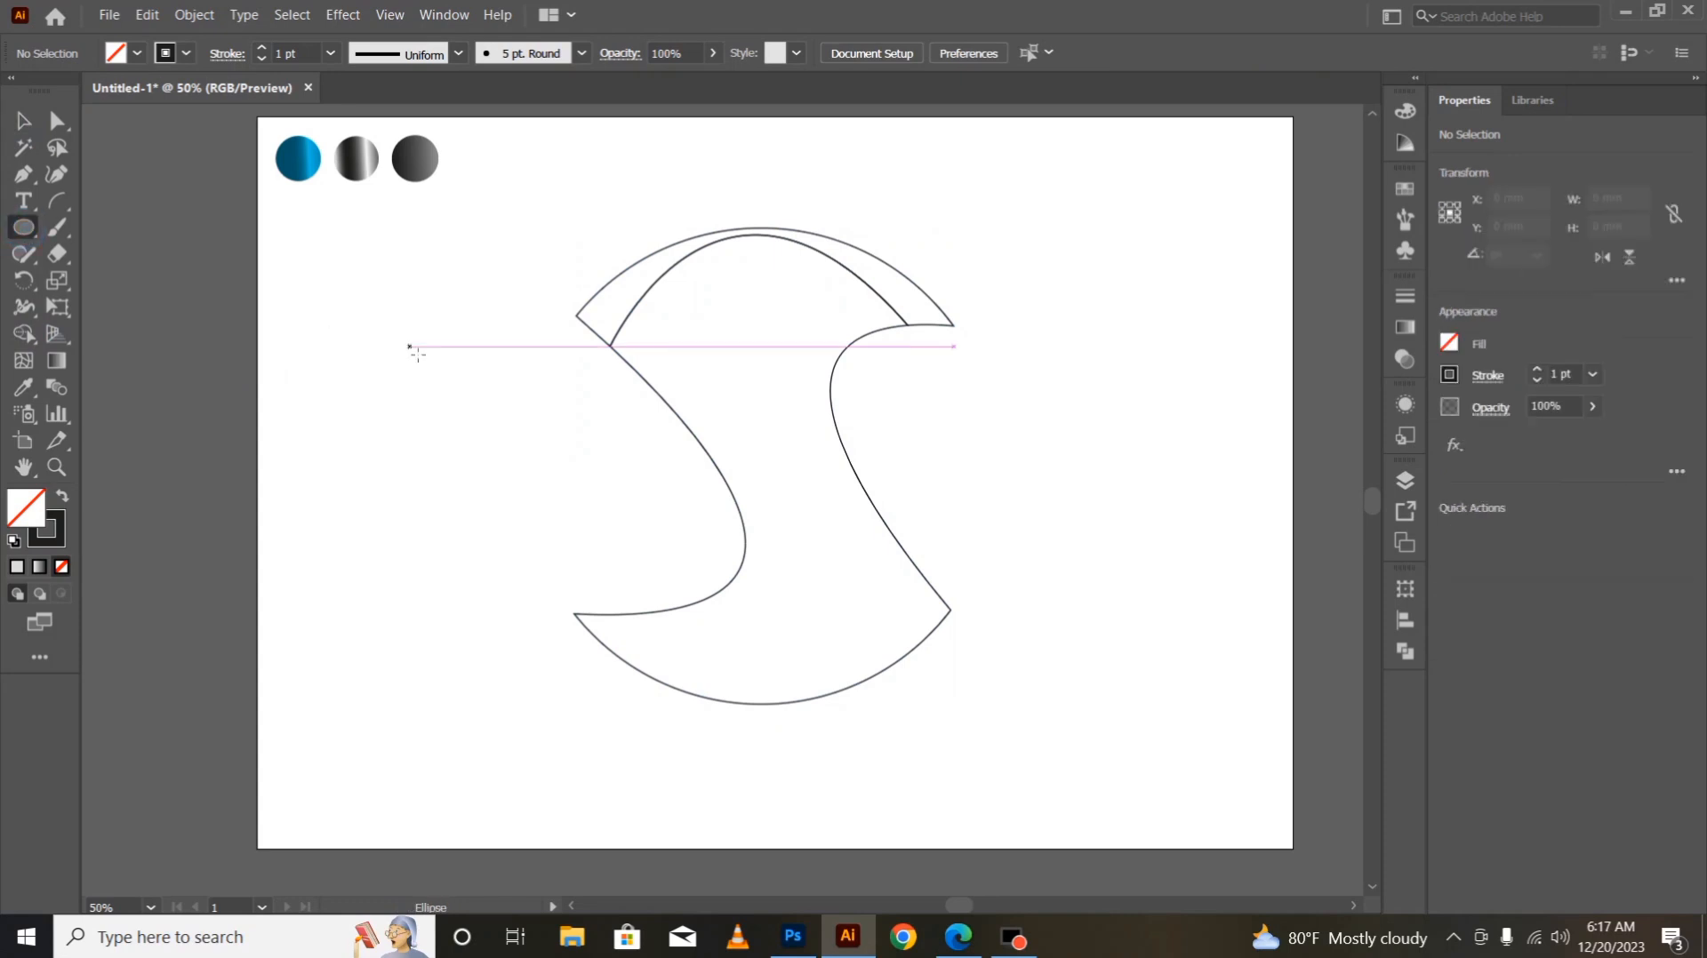
drag(355, 290, 730, 544)
click(23, 120)
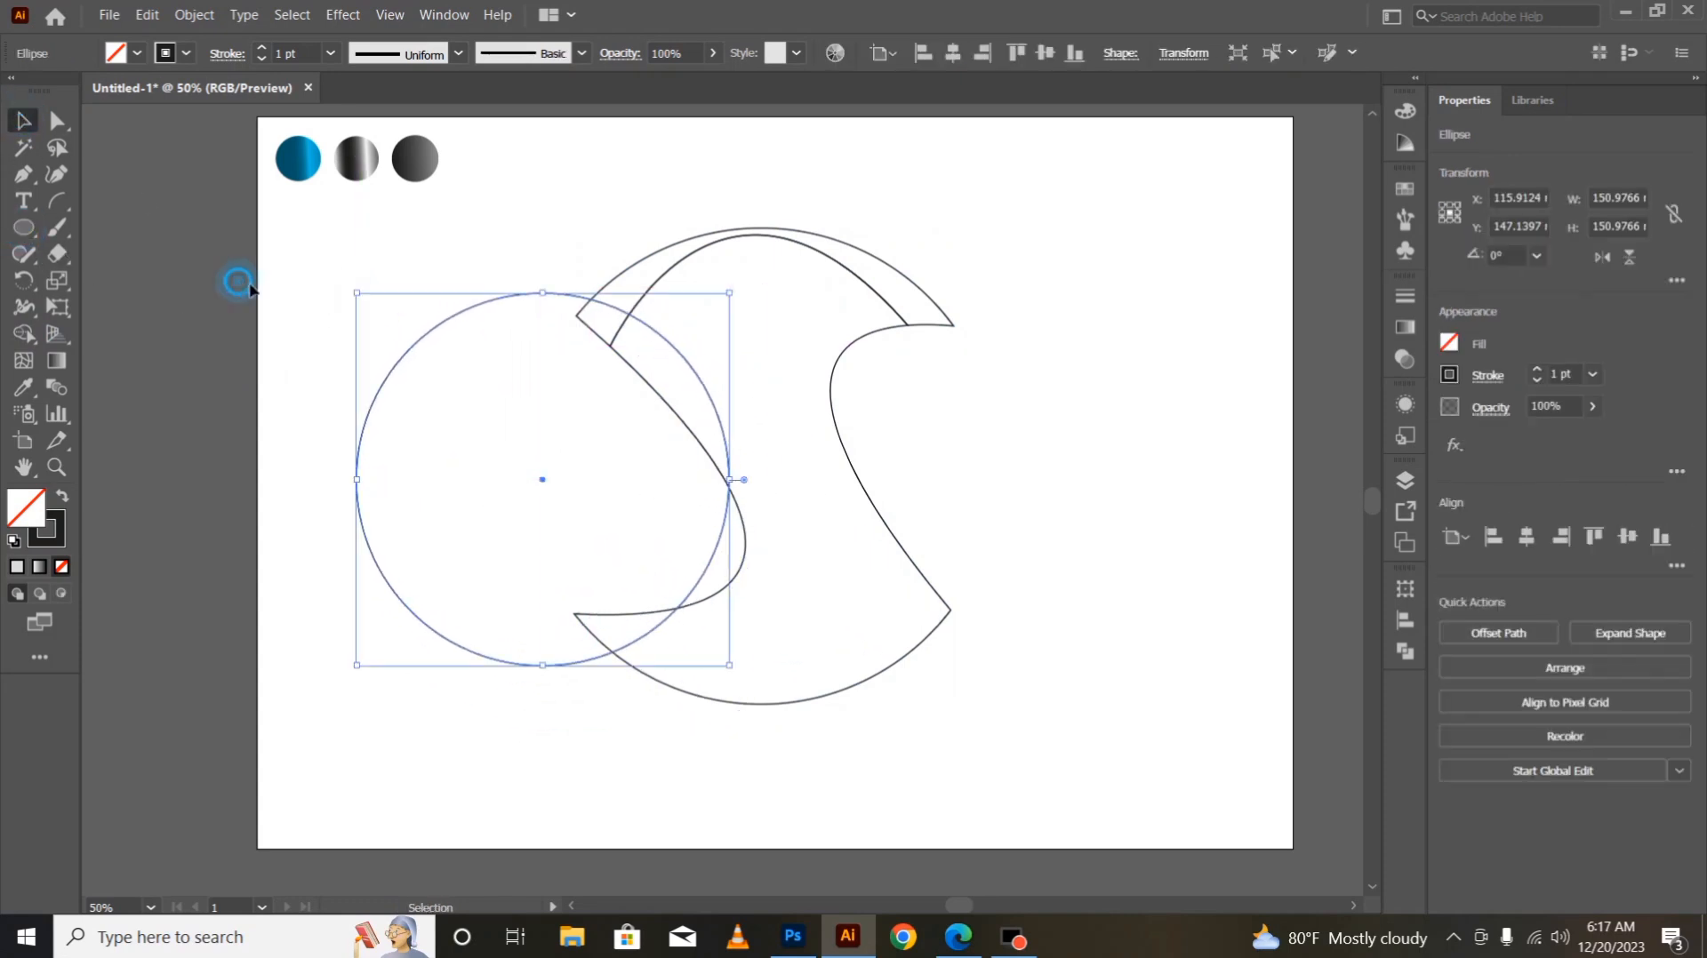
click(727, 397)
drag(711, 397, 926, 381)
click(1075, 580)
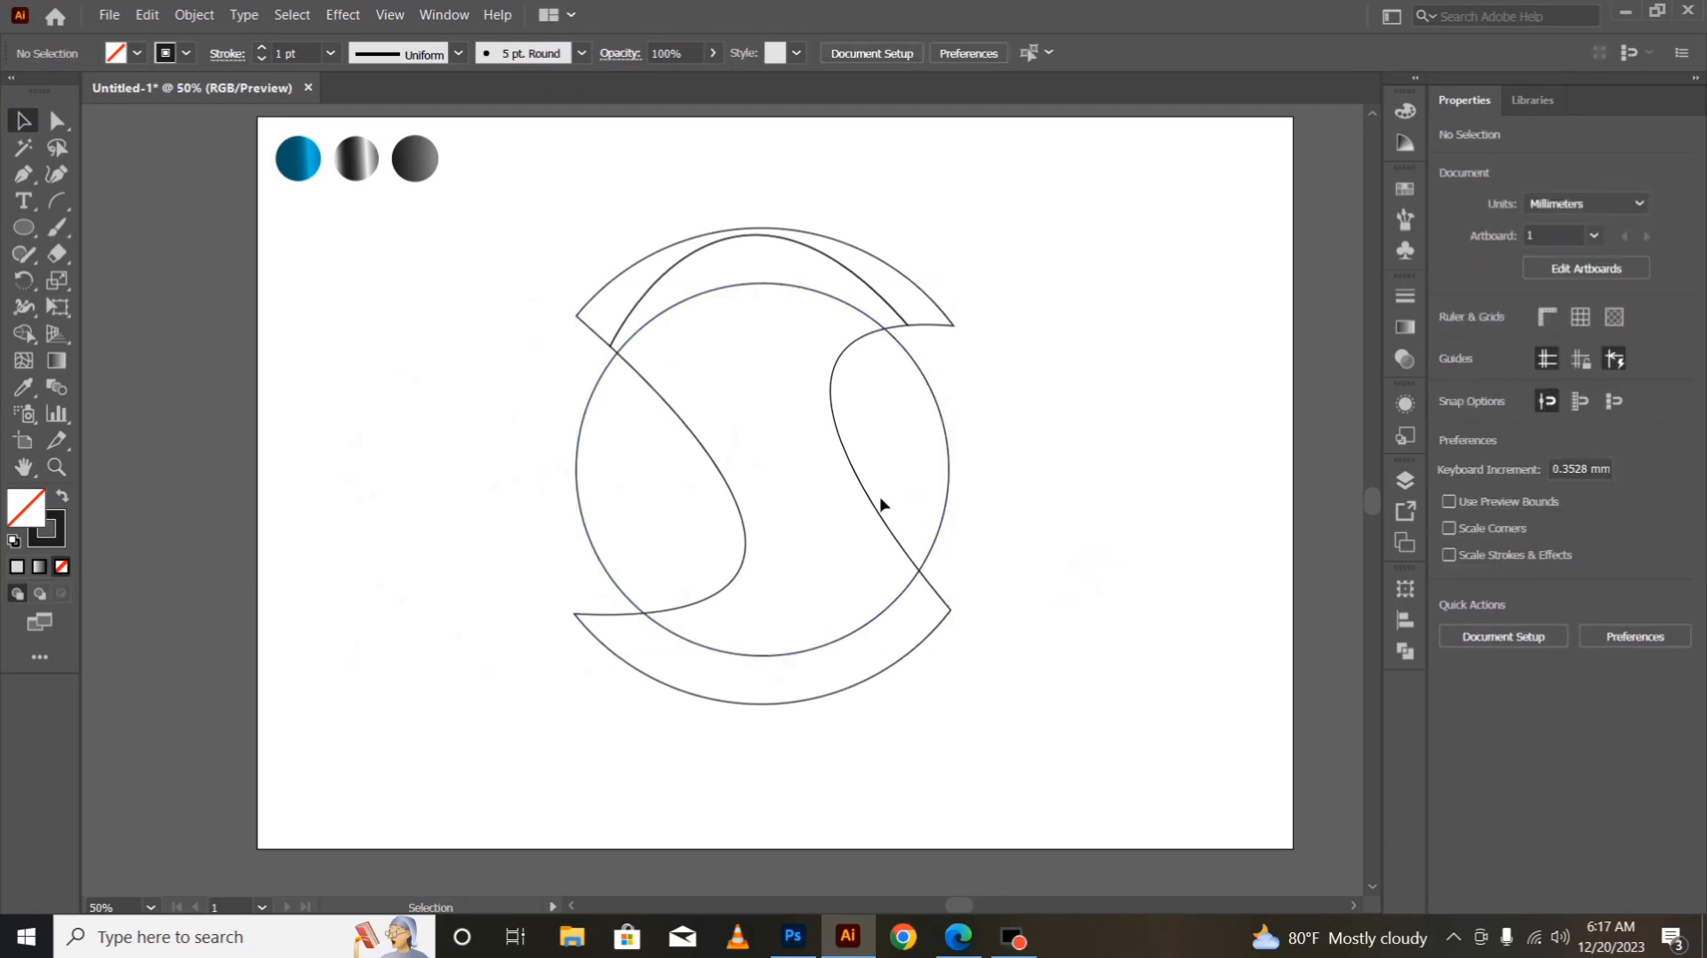
click(480, 407)
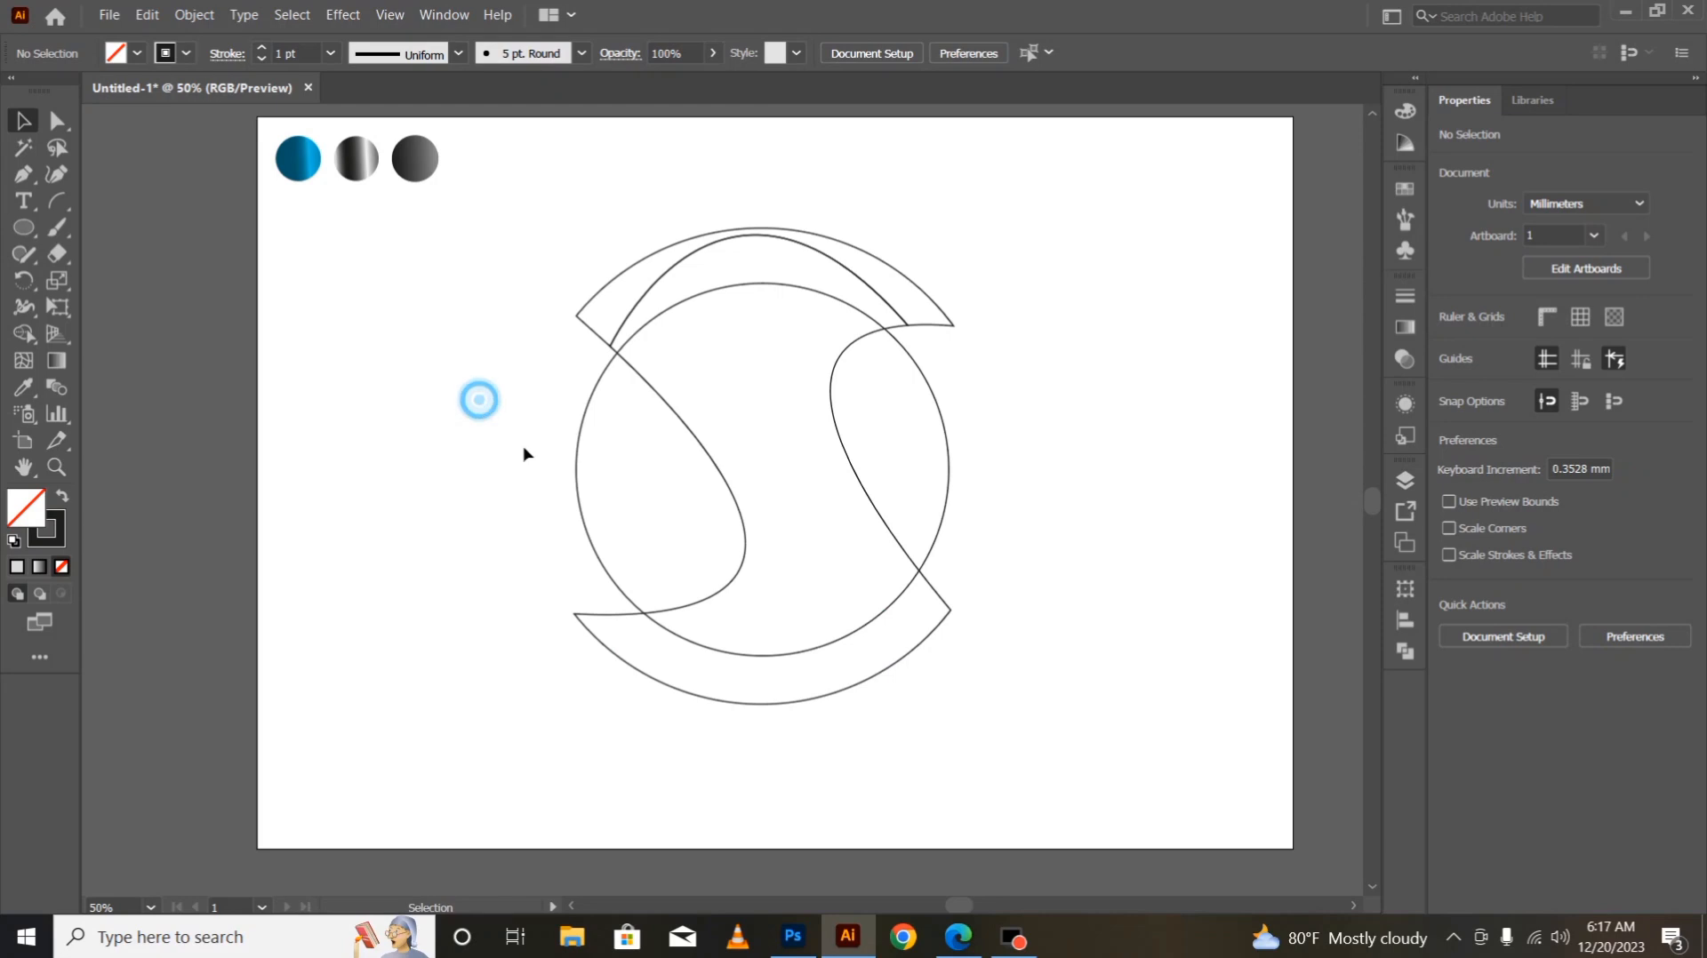
click(734, 507)
click(533, 521)
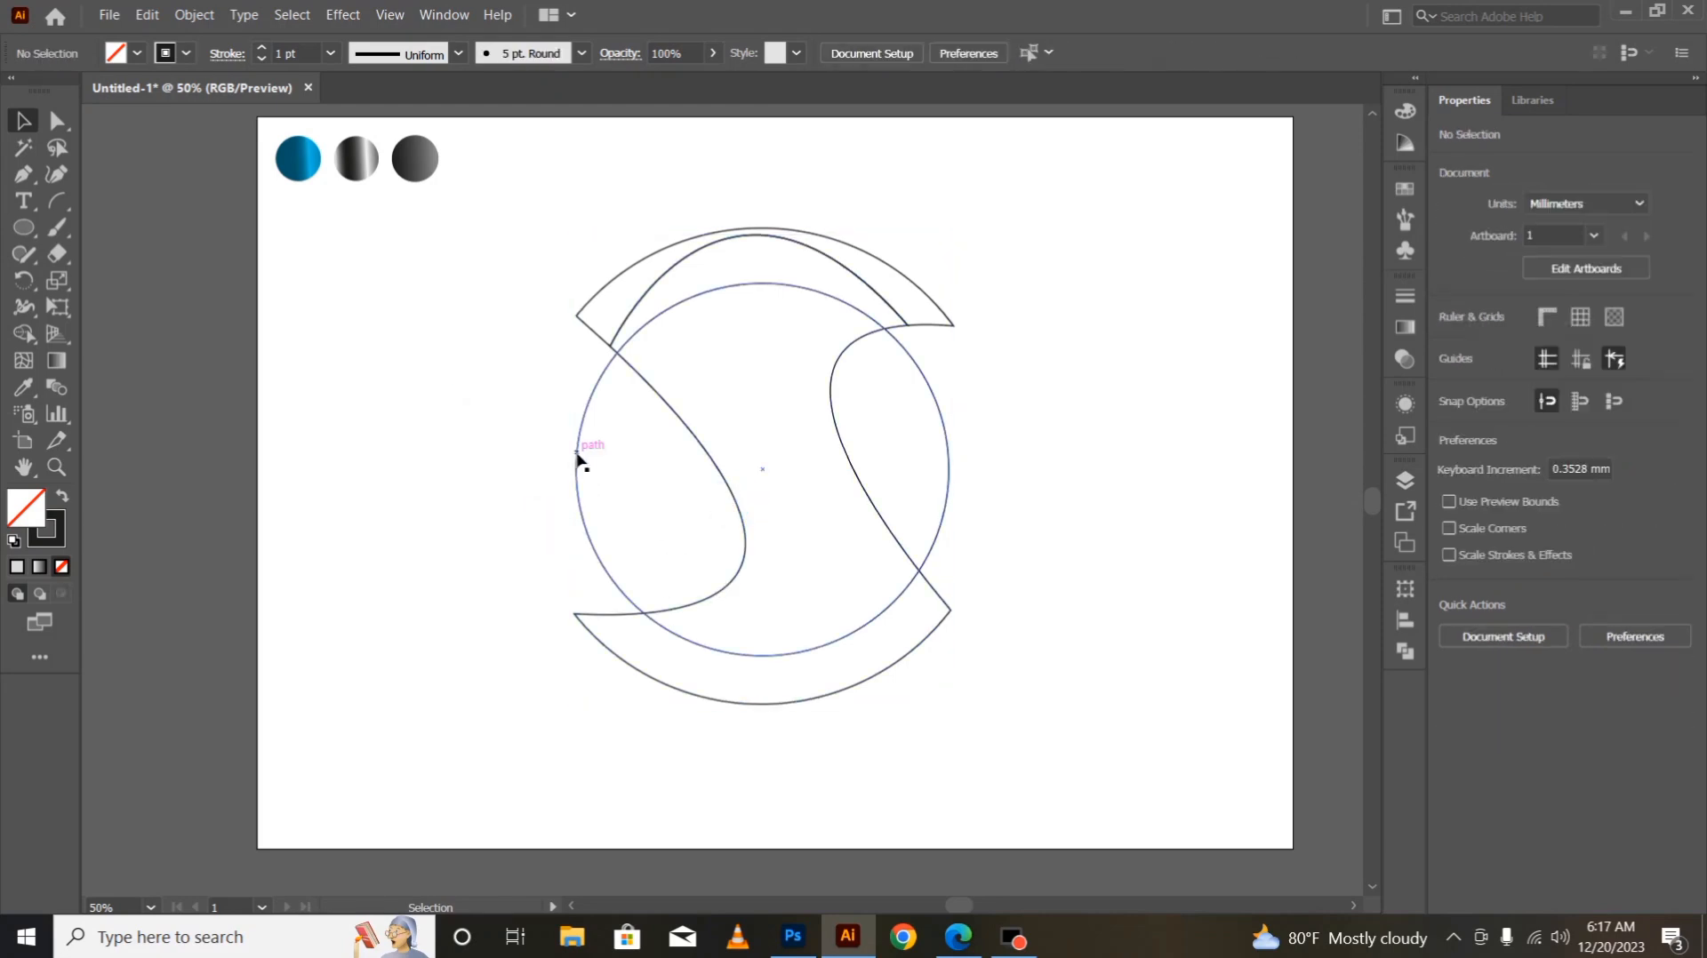
- Fill the circle over the S shape with the blue gradient sampled from the blue swatch circle
click(578, 460)
key(i)
click(297, 159)
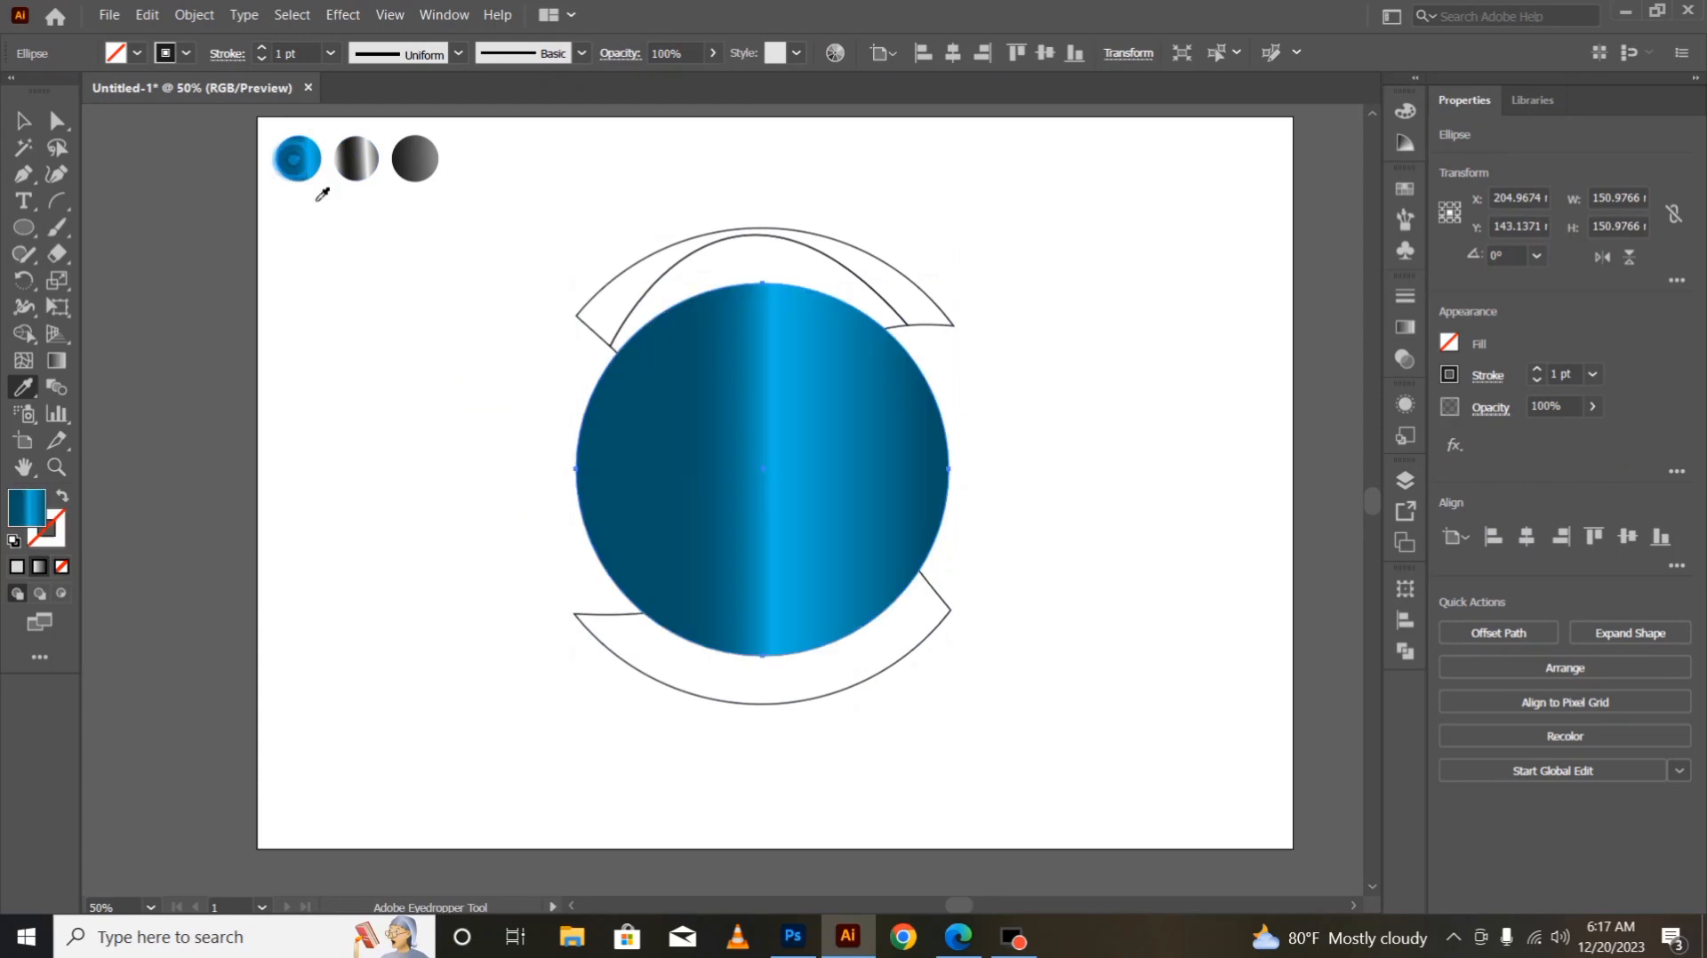
click(24, 120)
click(450, 621)
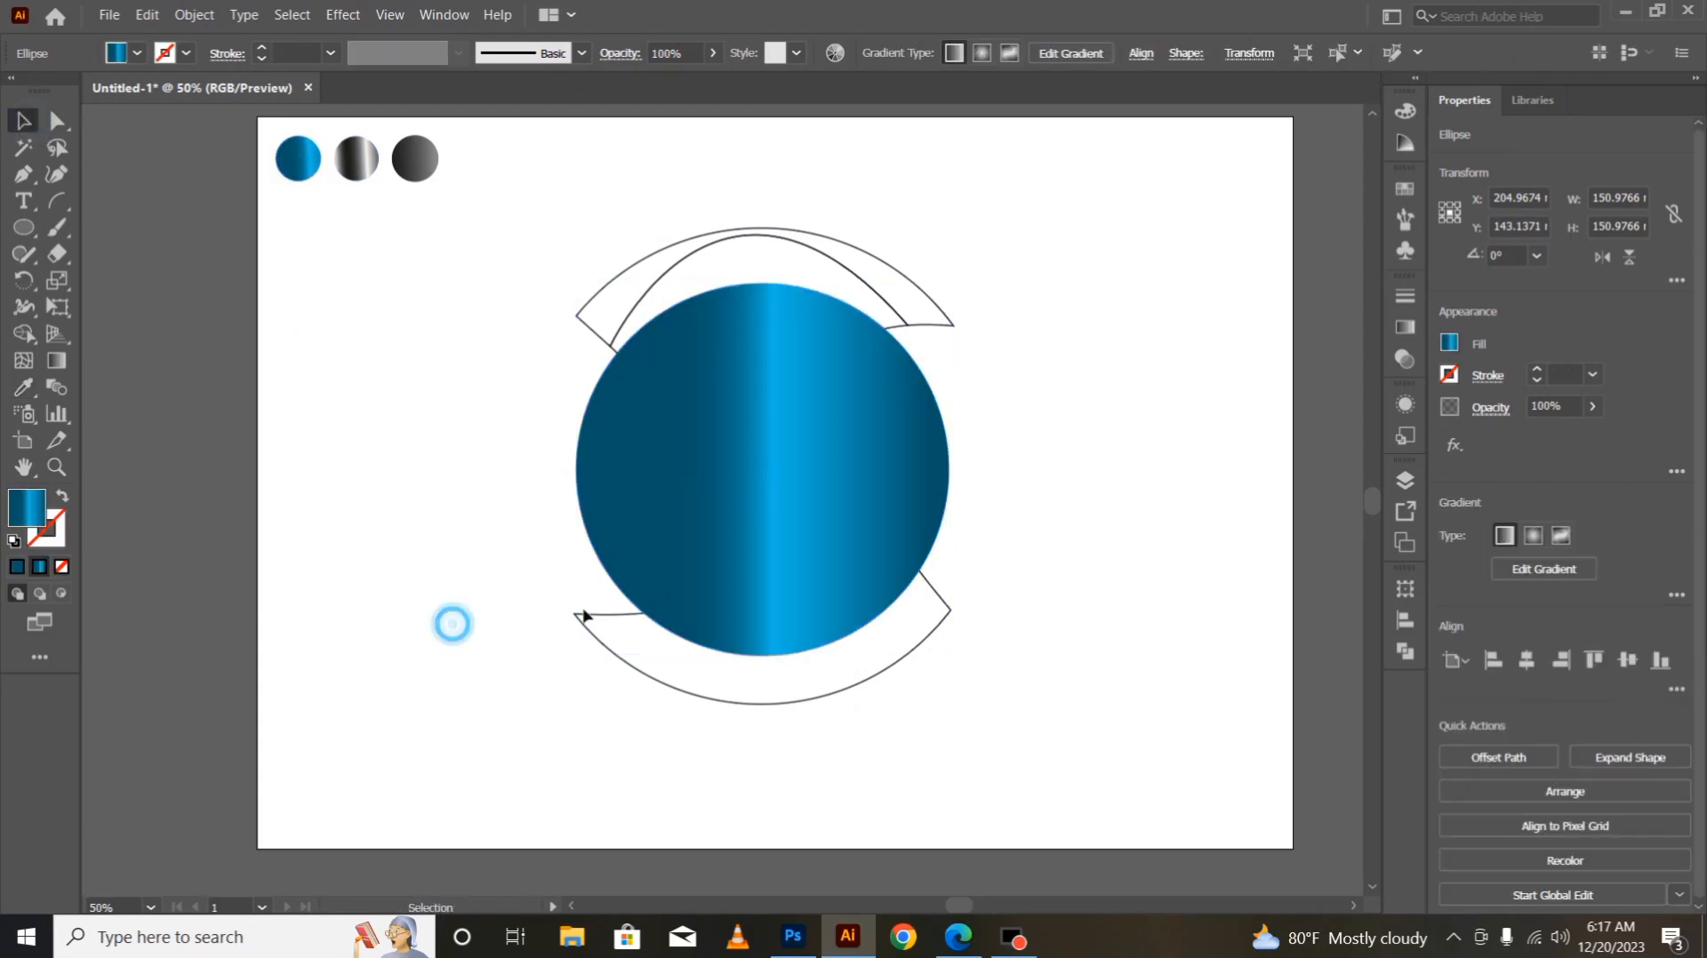
- Send the blue gradient circle to the back, behind the S outlines
click(675, 560)
right_click(676, 562)
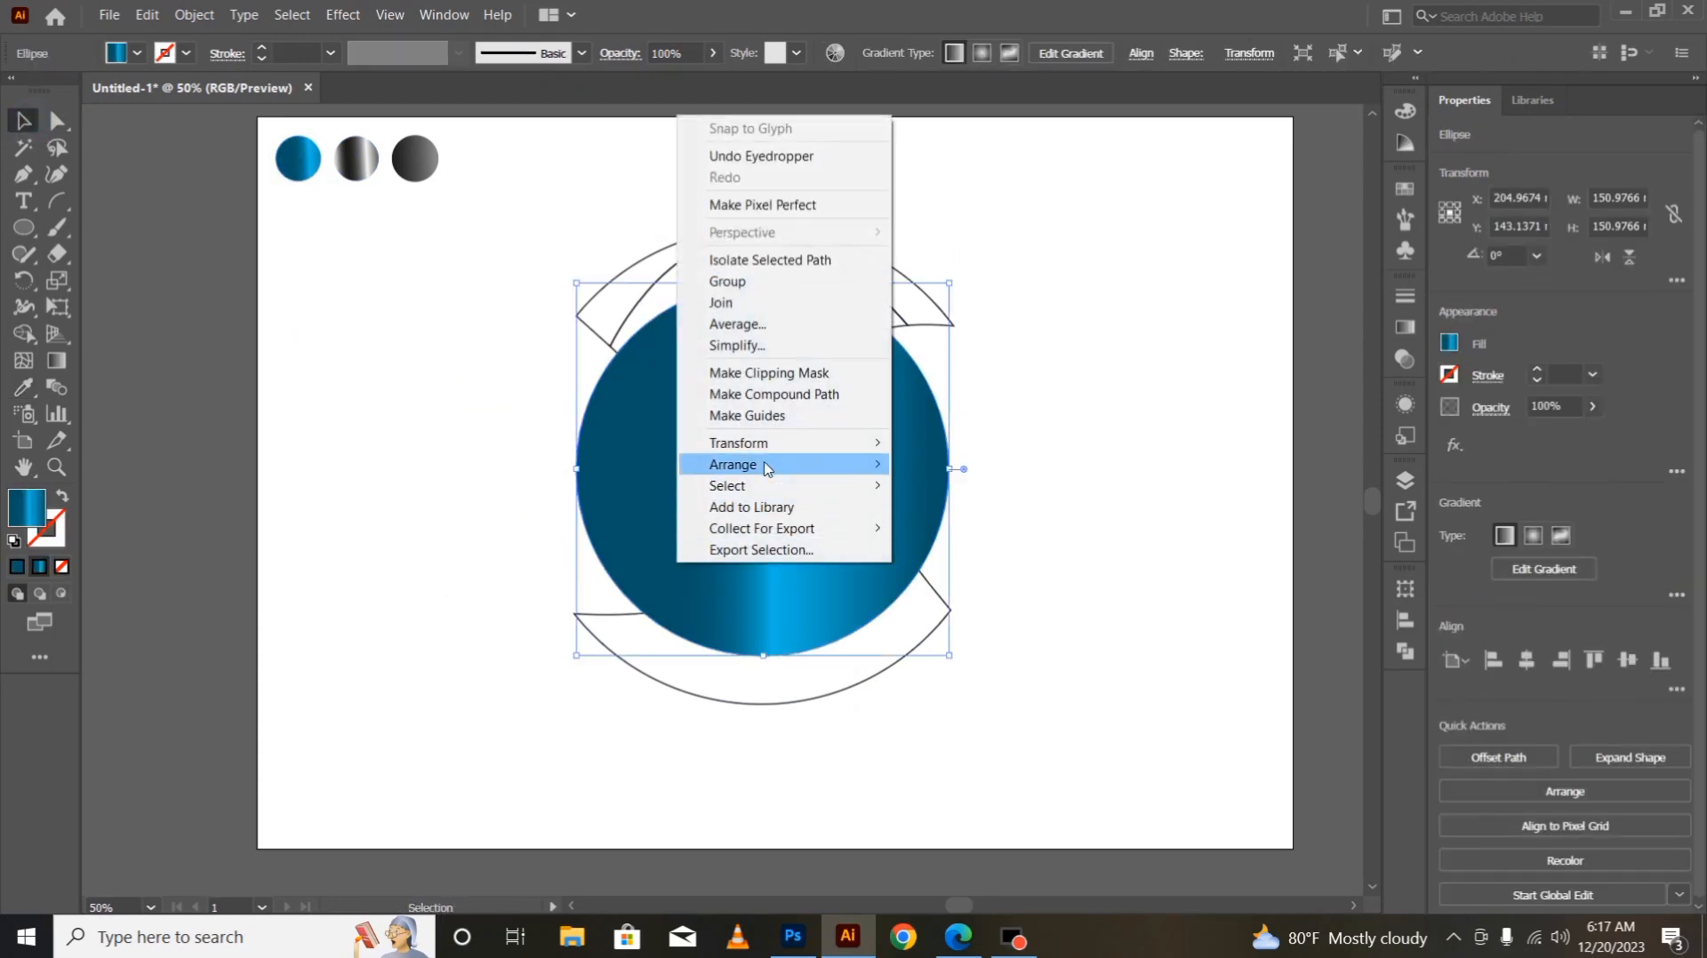
mouse_move(875, 464)
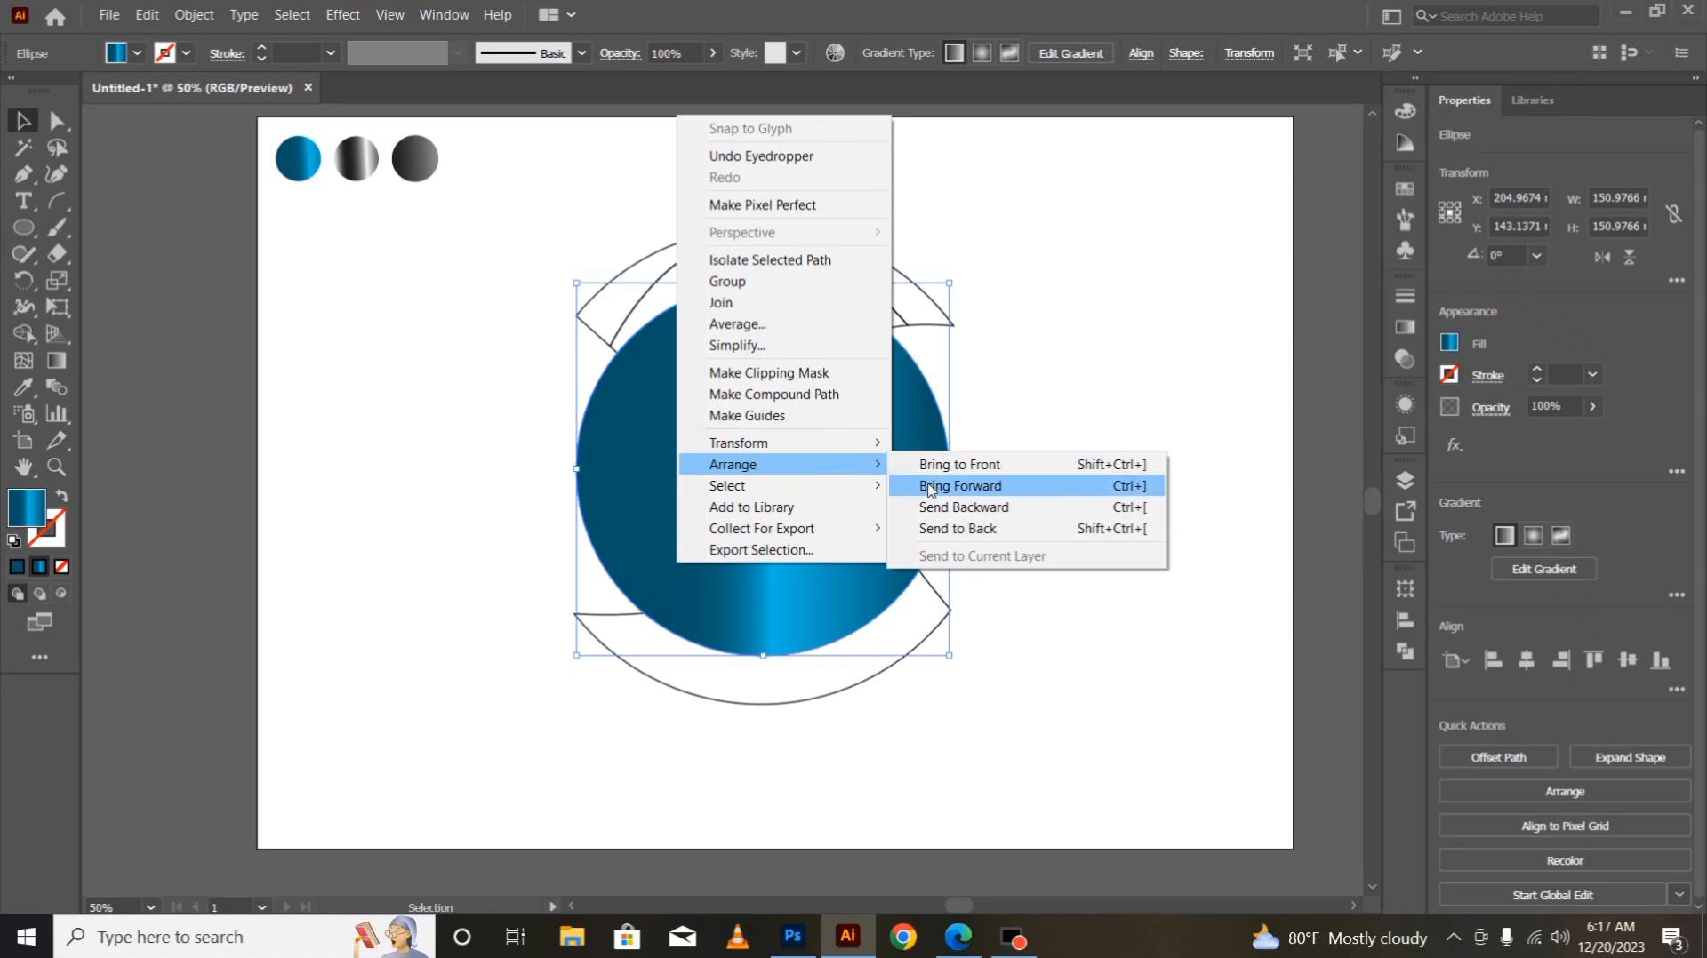
click(943, 528)
click(489, 518)
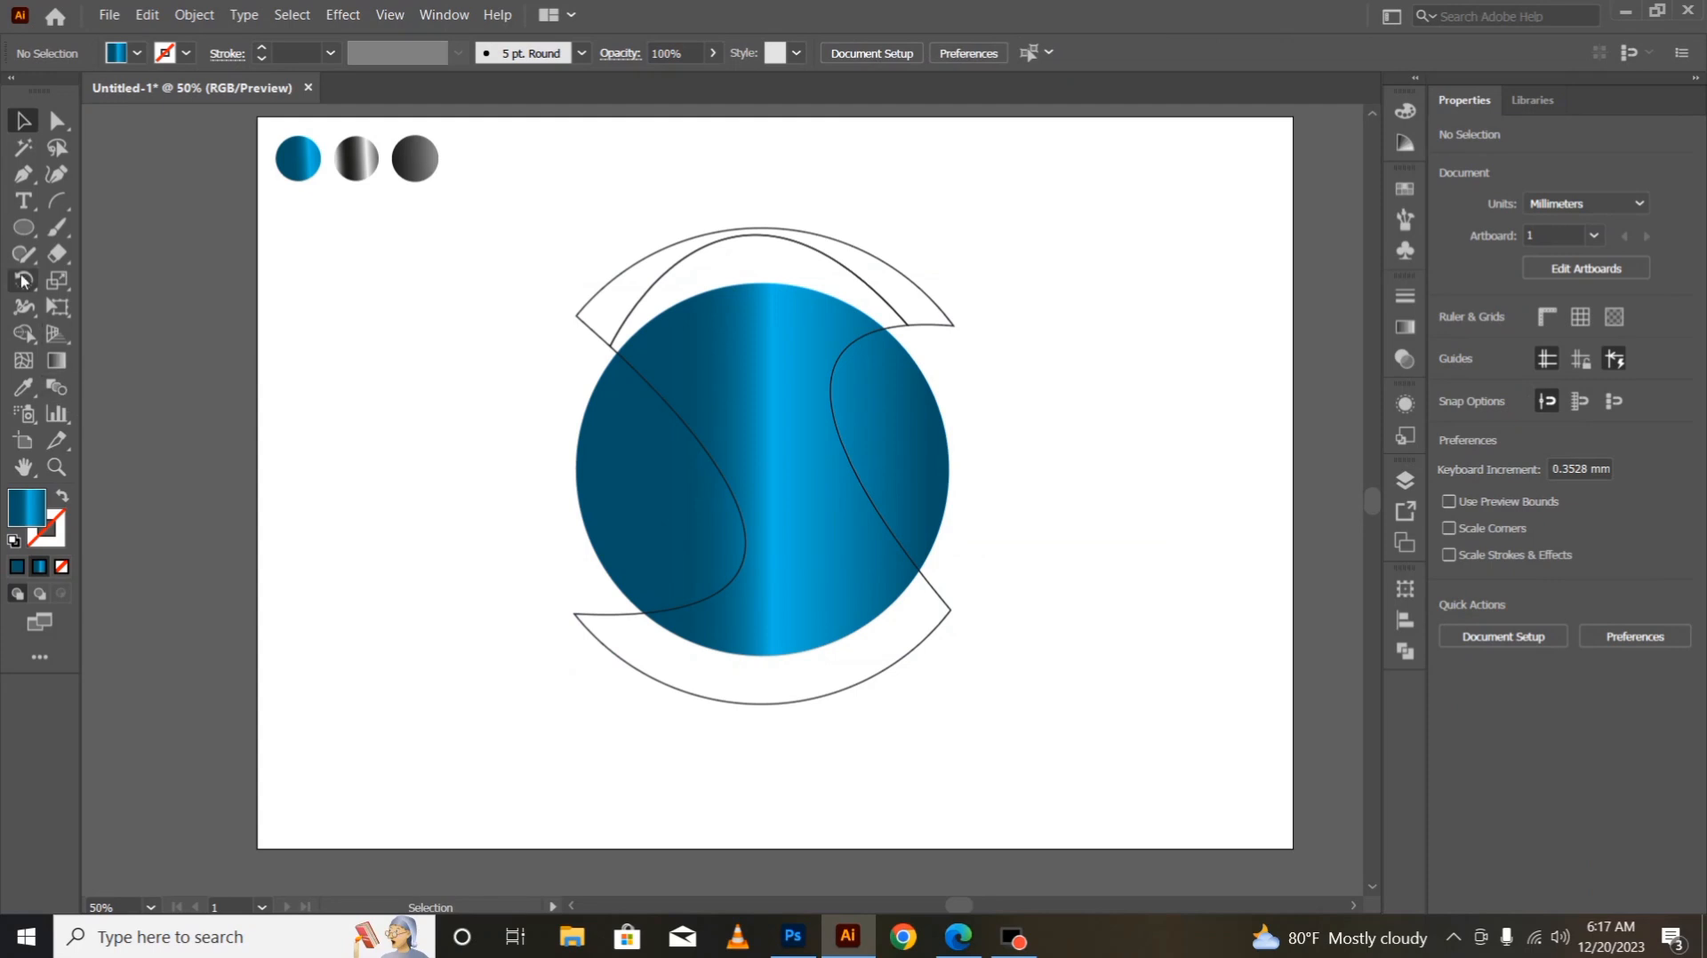
- Draw a sagging Pen curve from the S body's inner-left bend to a point just above its lower-left tip
click(25, 178)
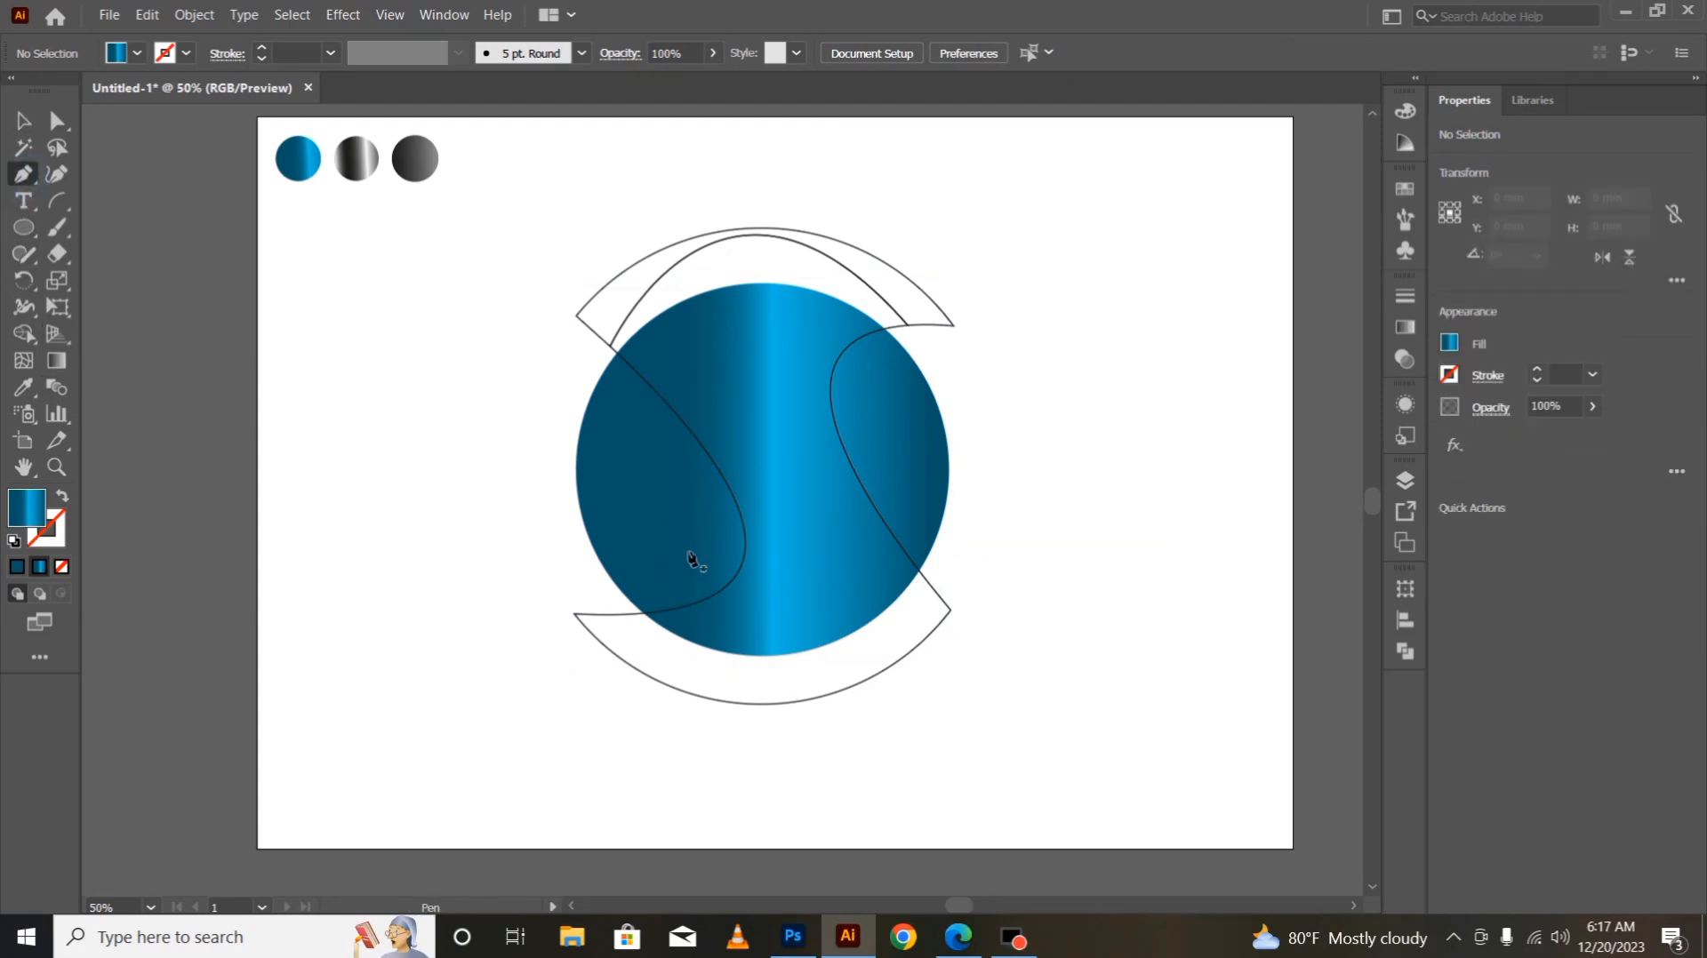
click(745, 532)
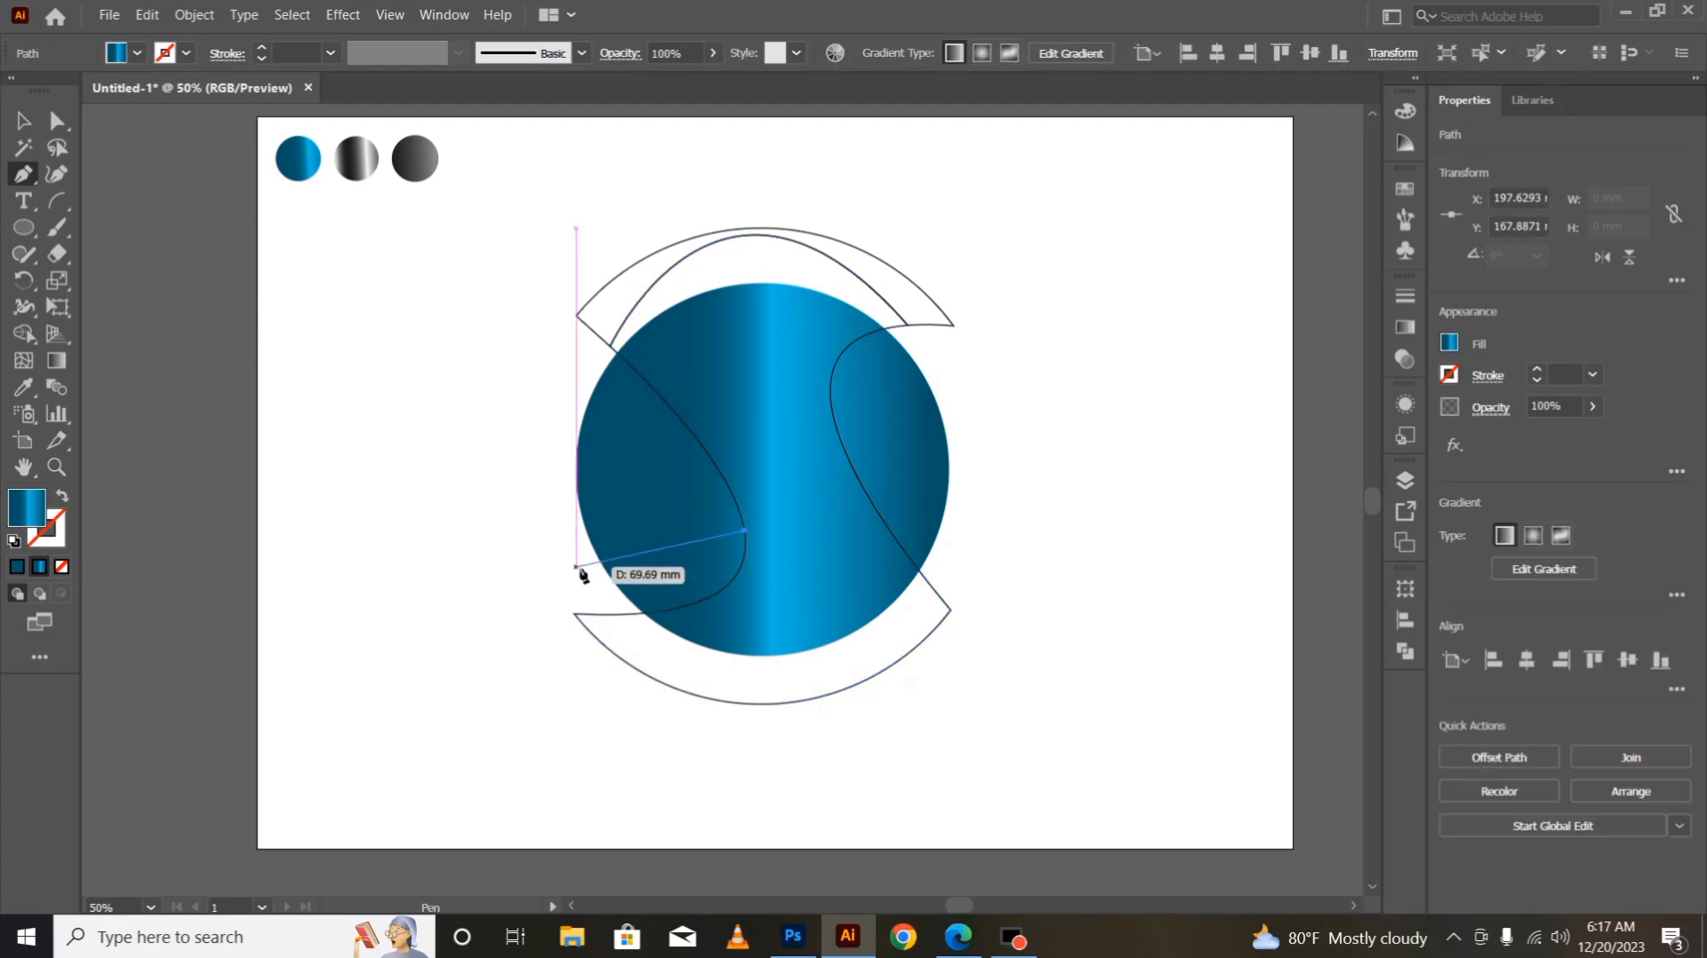
drag(576, 556, 483, 485)
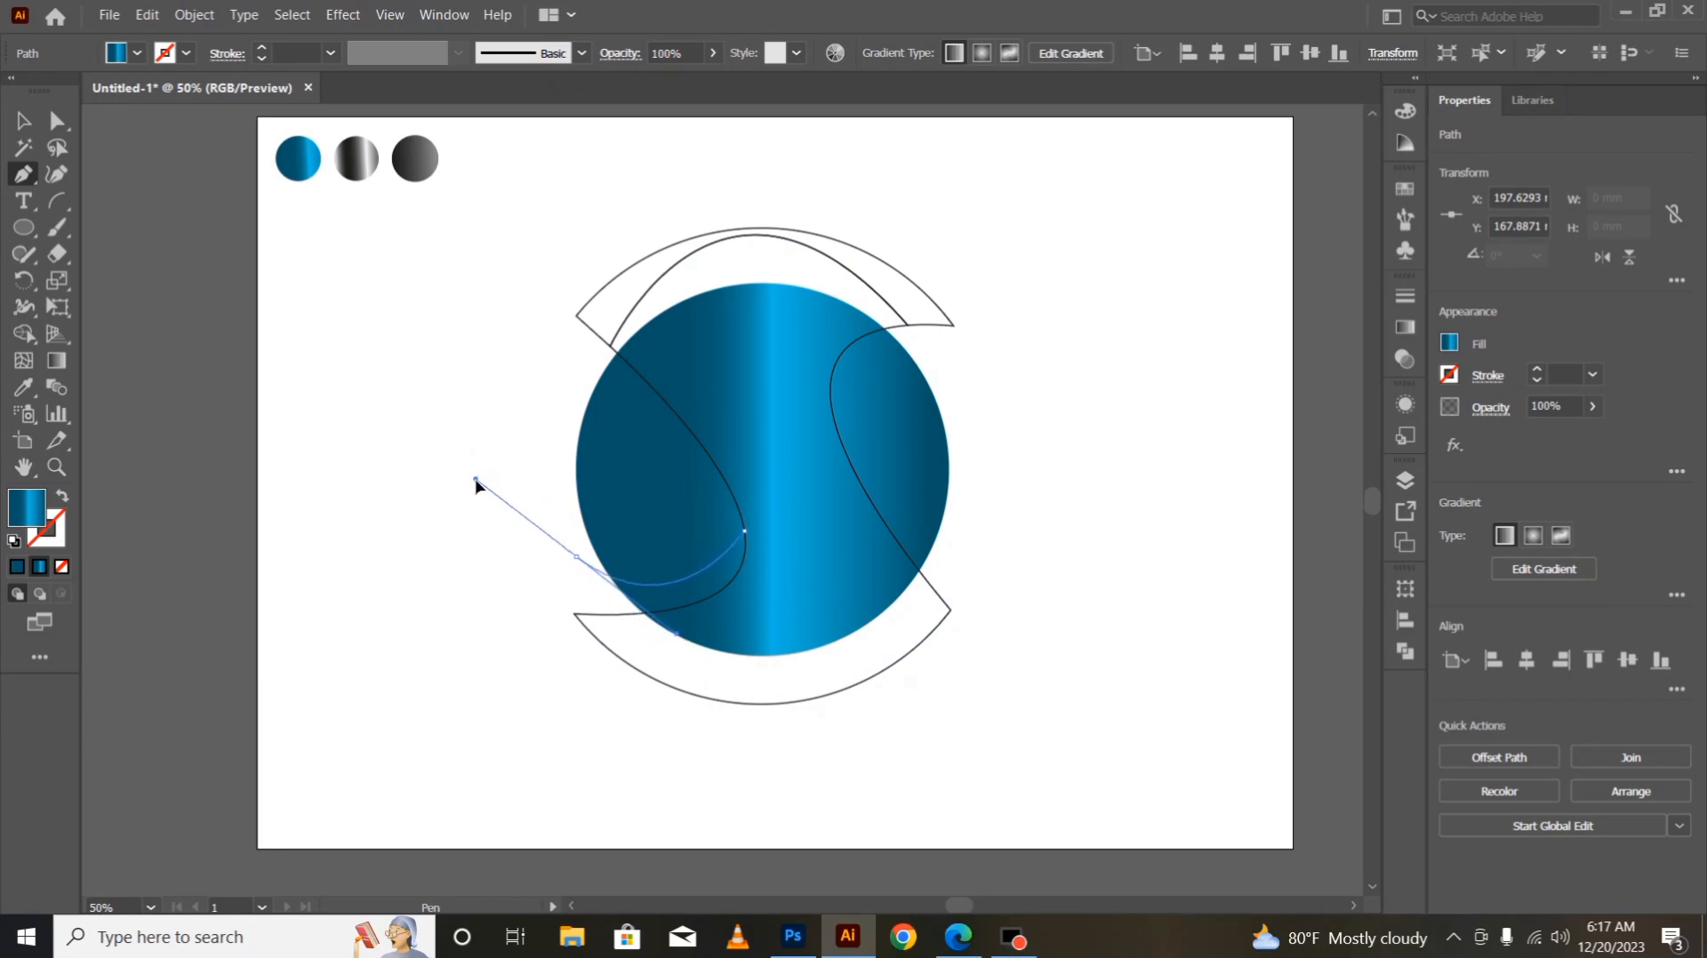
drag(476, 481, 474, 480)
key(ctrl+z)
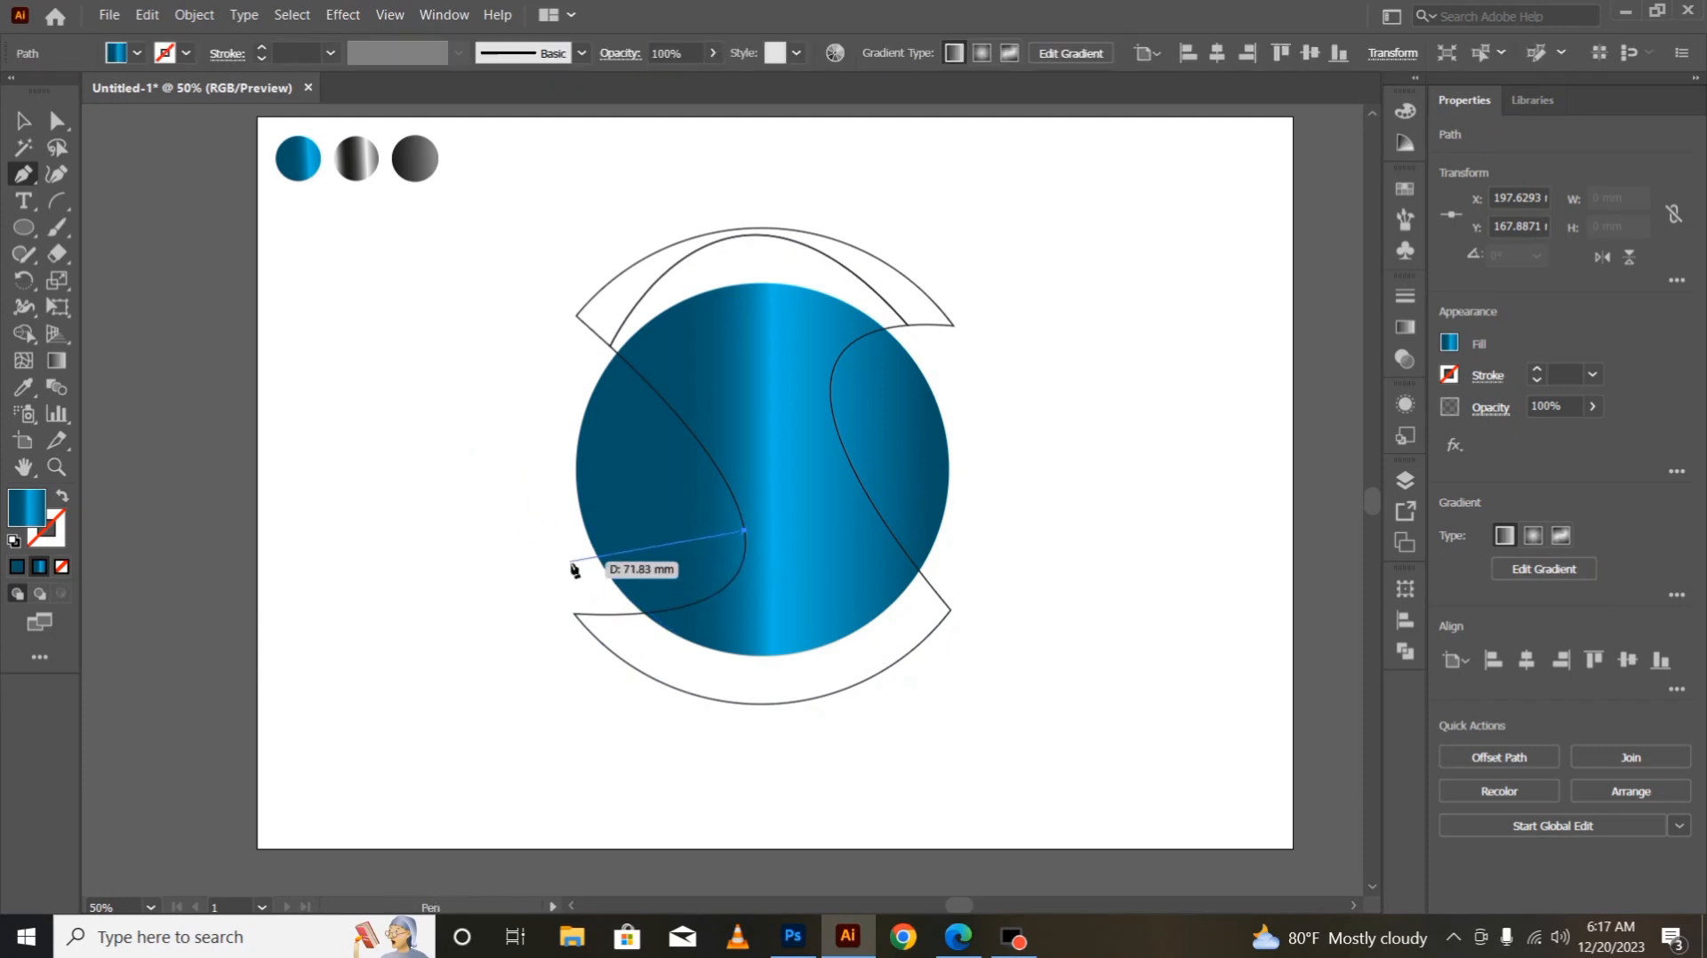
drag(571, 563, 471, 505)
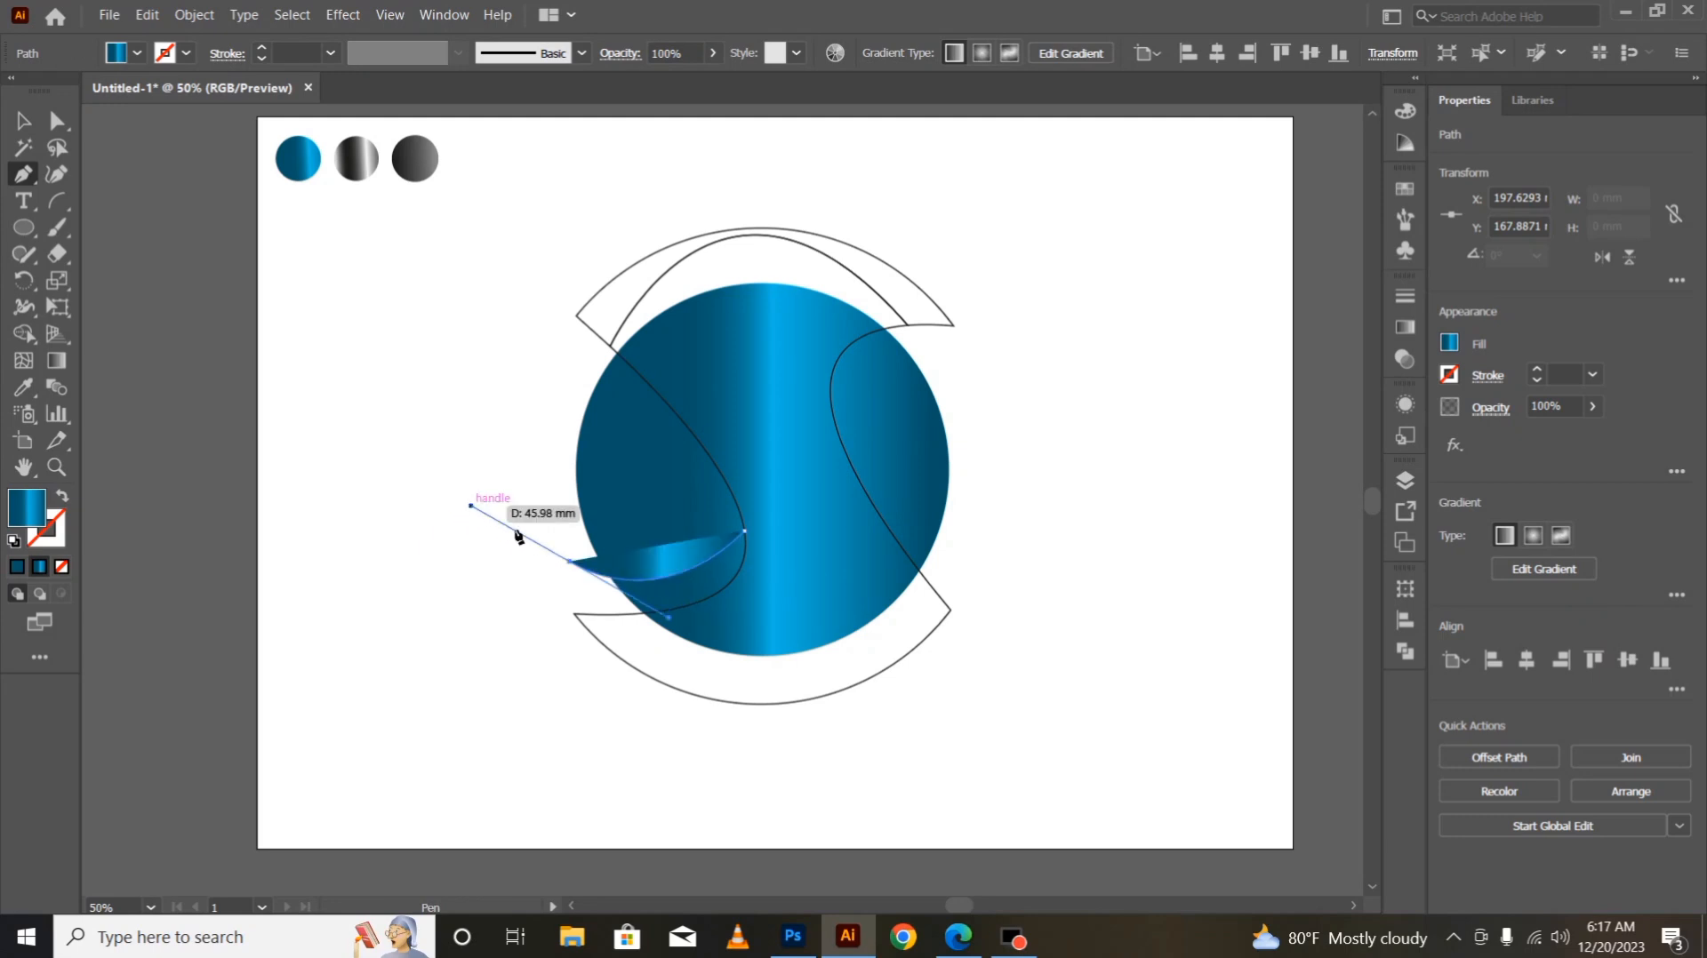
click(570, 562)
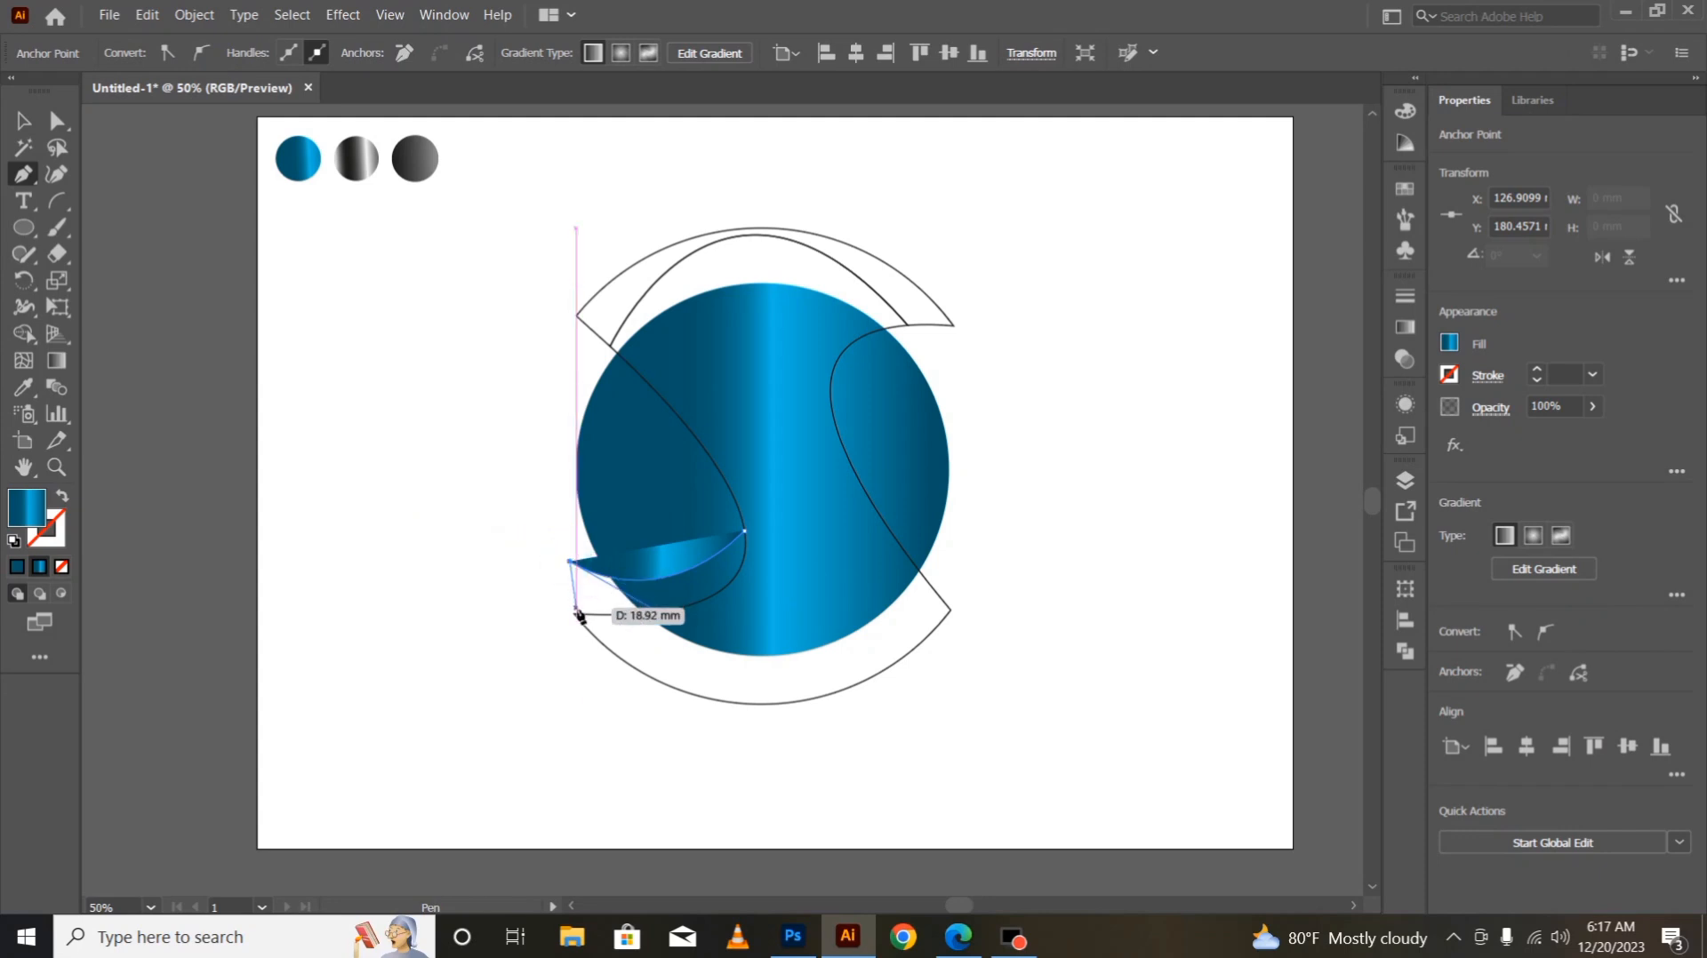
click(574, 614)
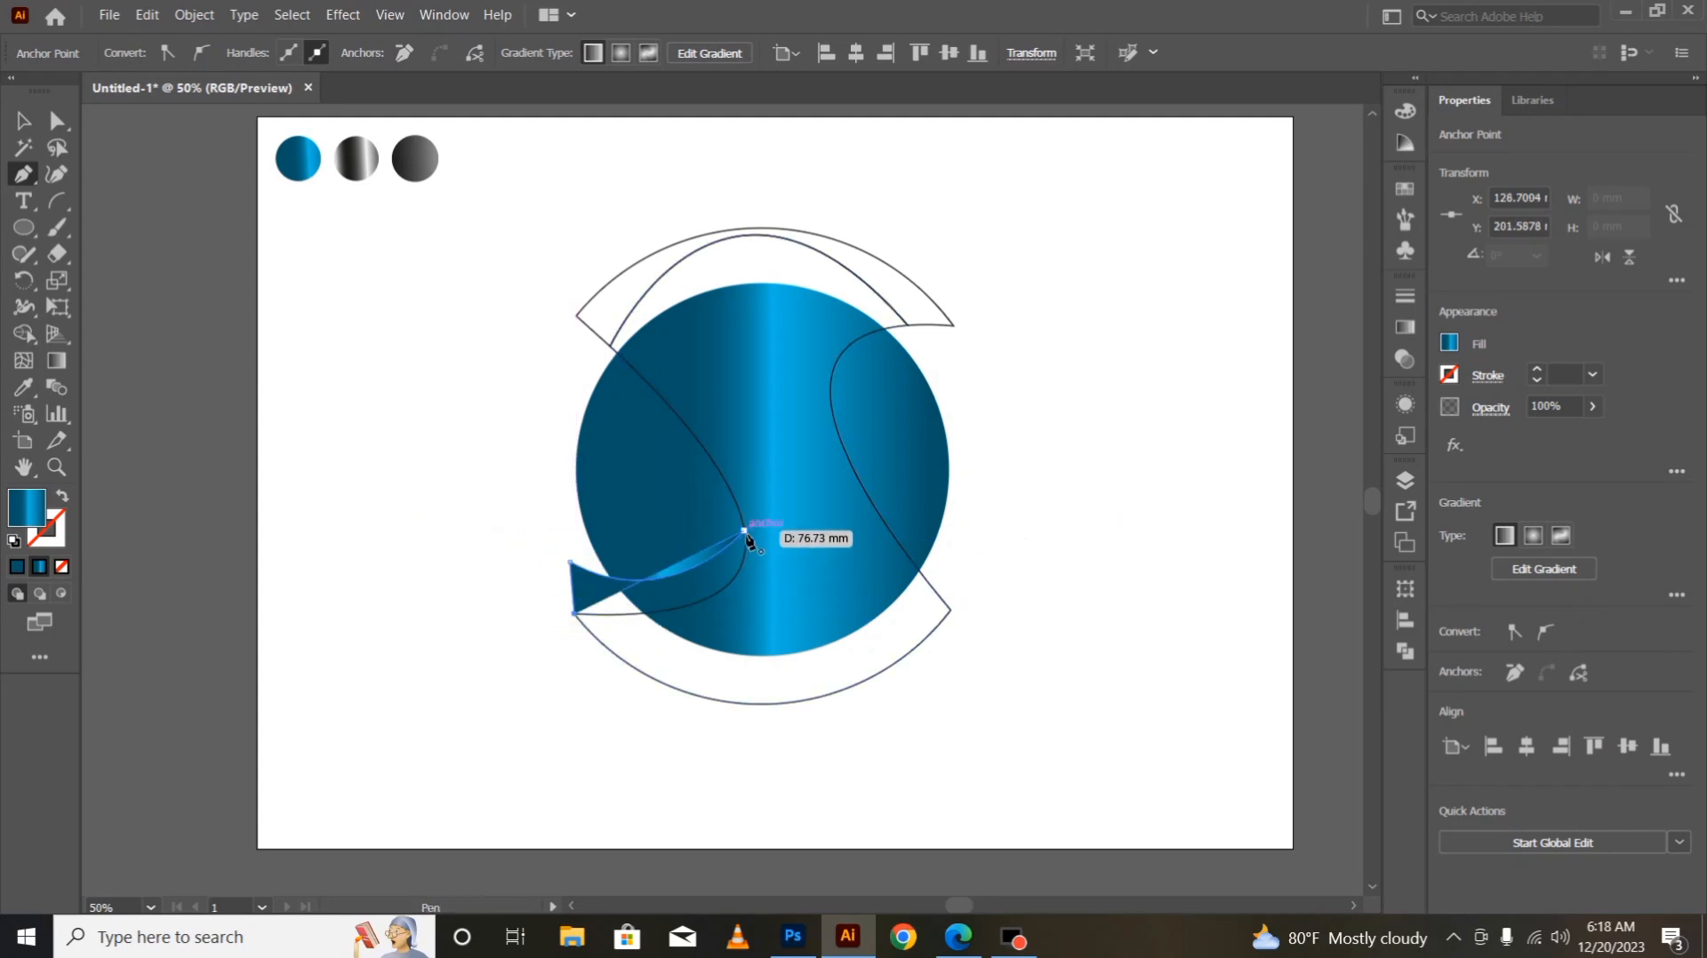
drag(746, 532, 774, 617)
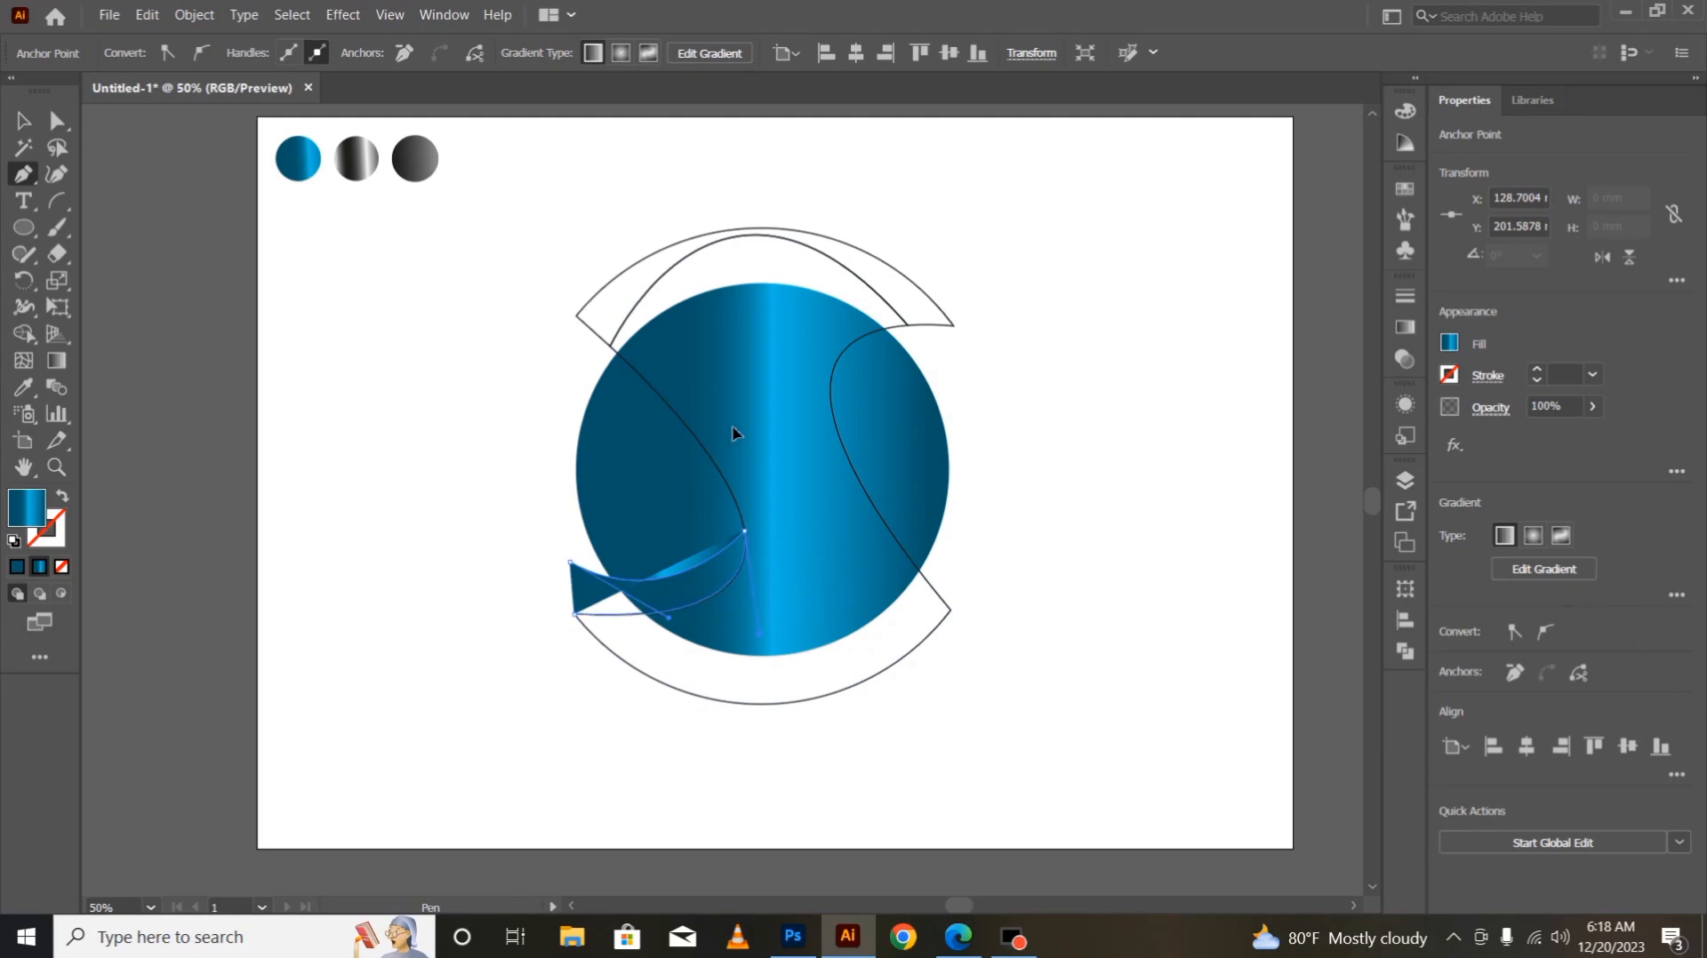
click(22, 120)
click(336, 636)
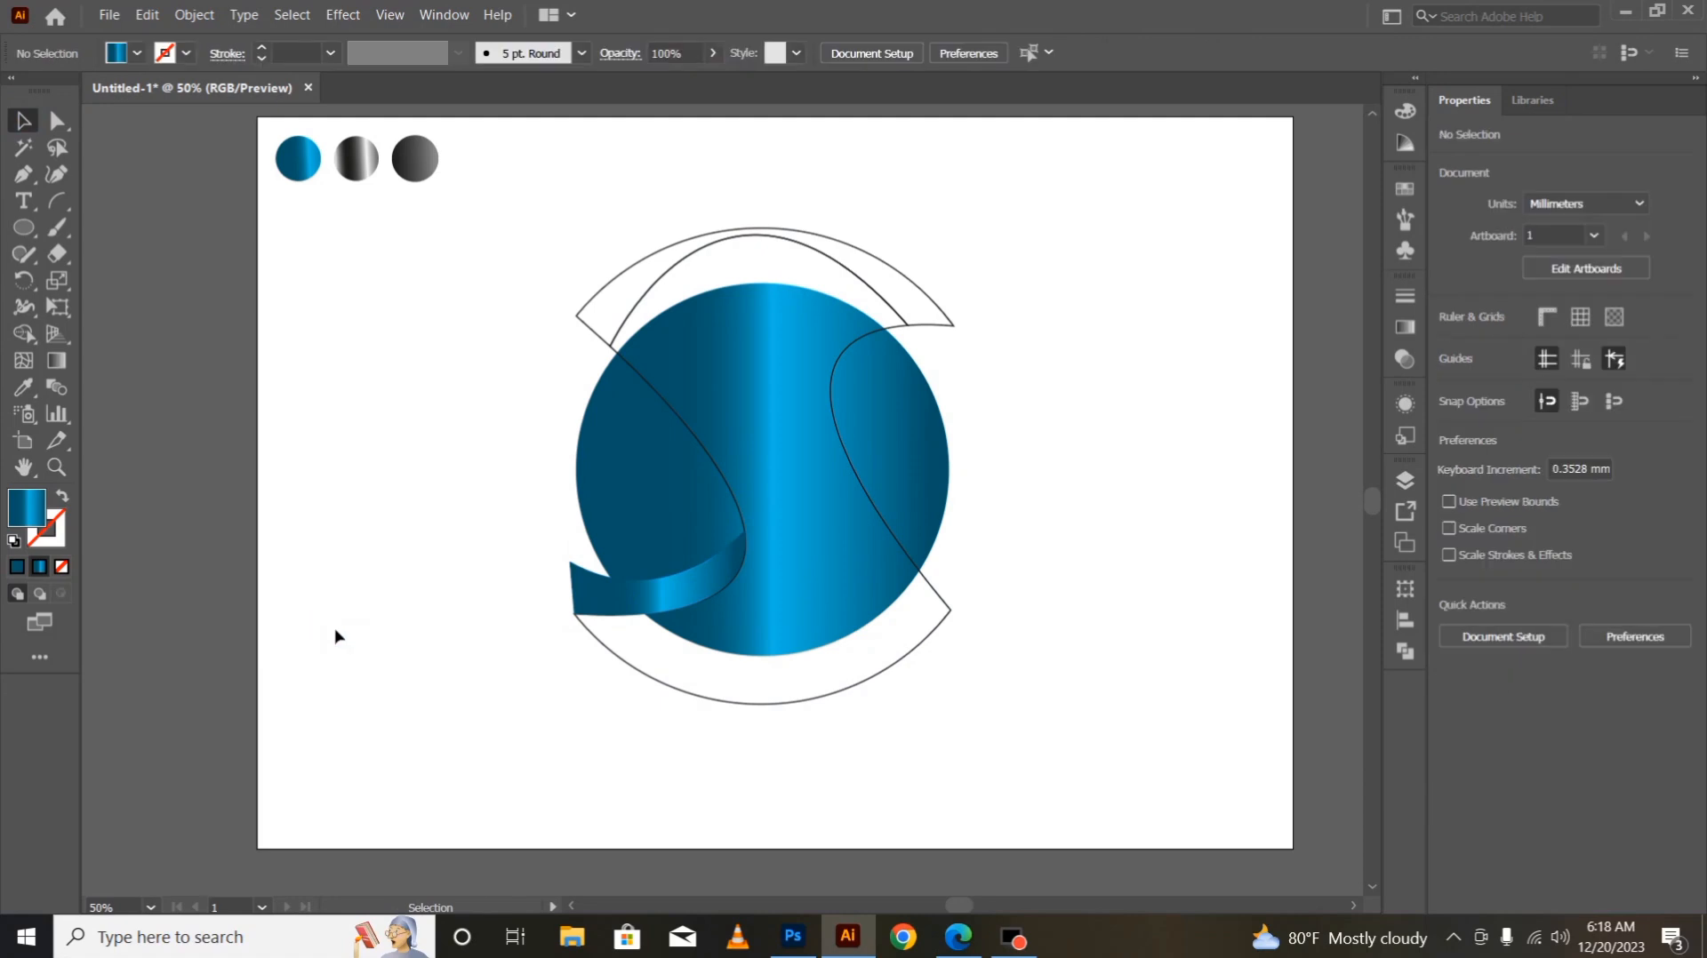
key(a)
key(ctrl+z)
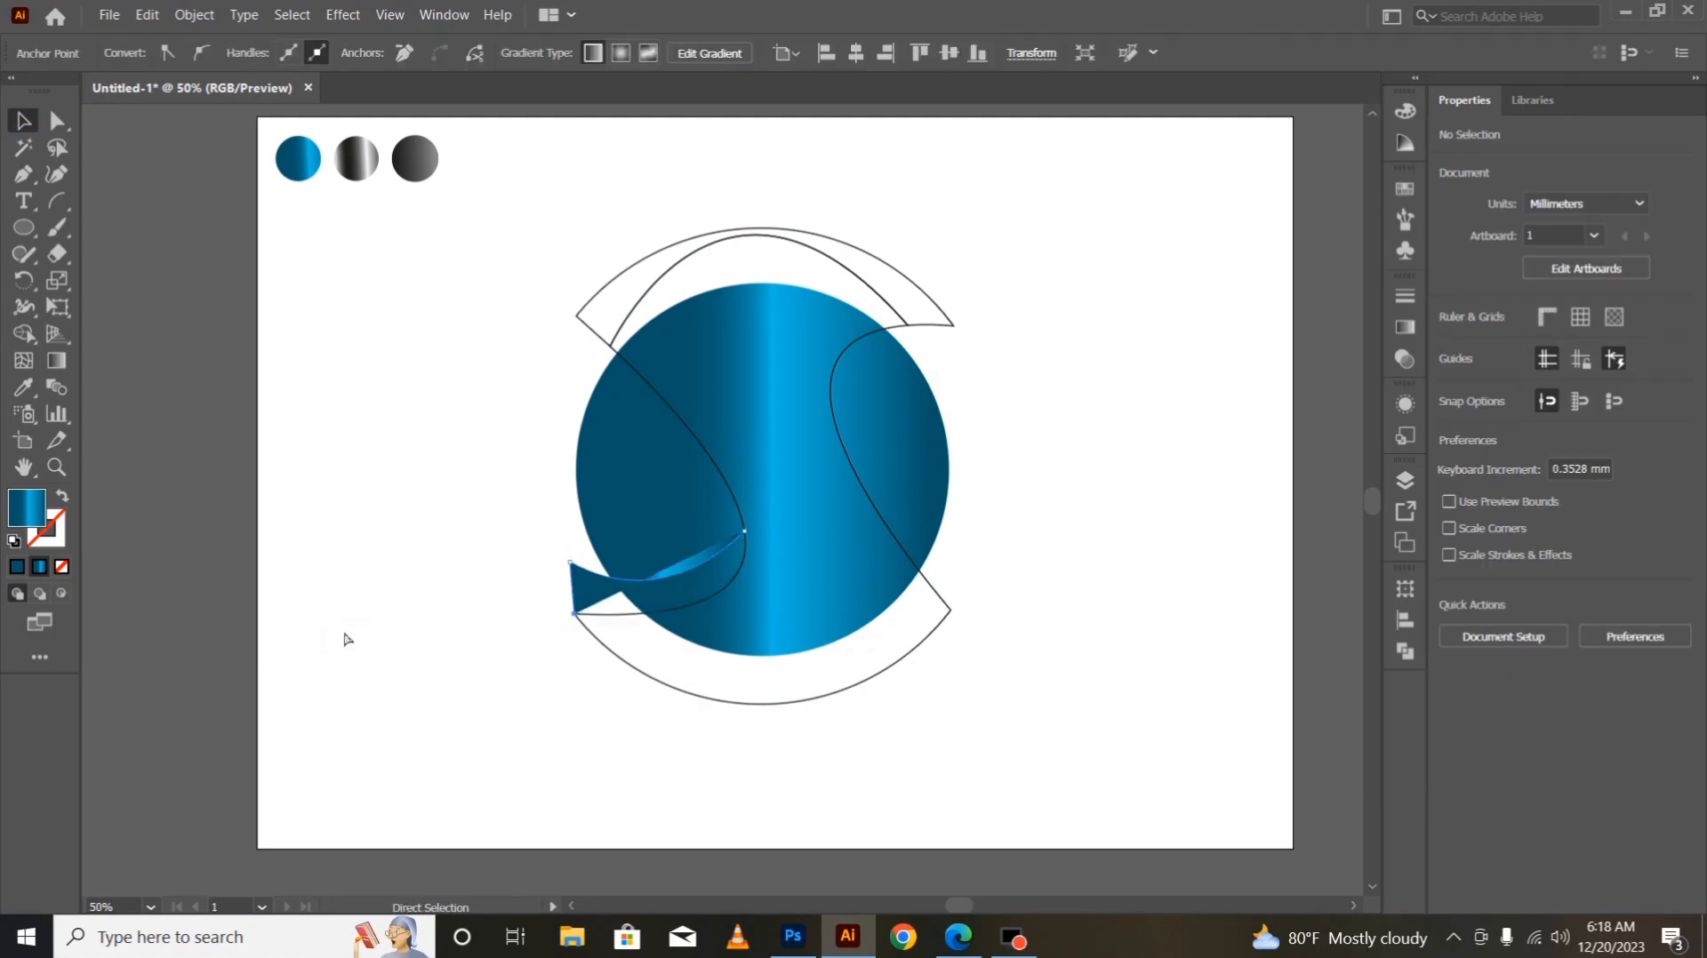
key(ctrl+z)
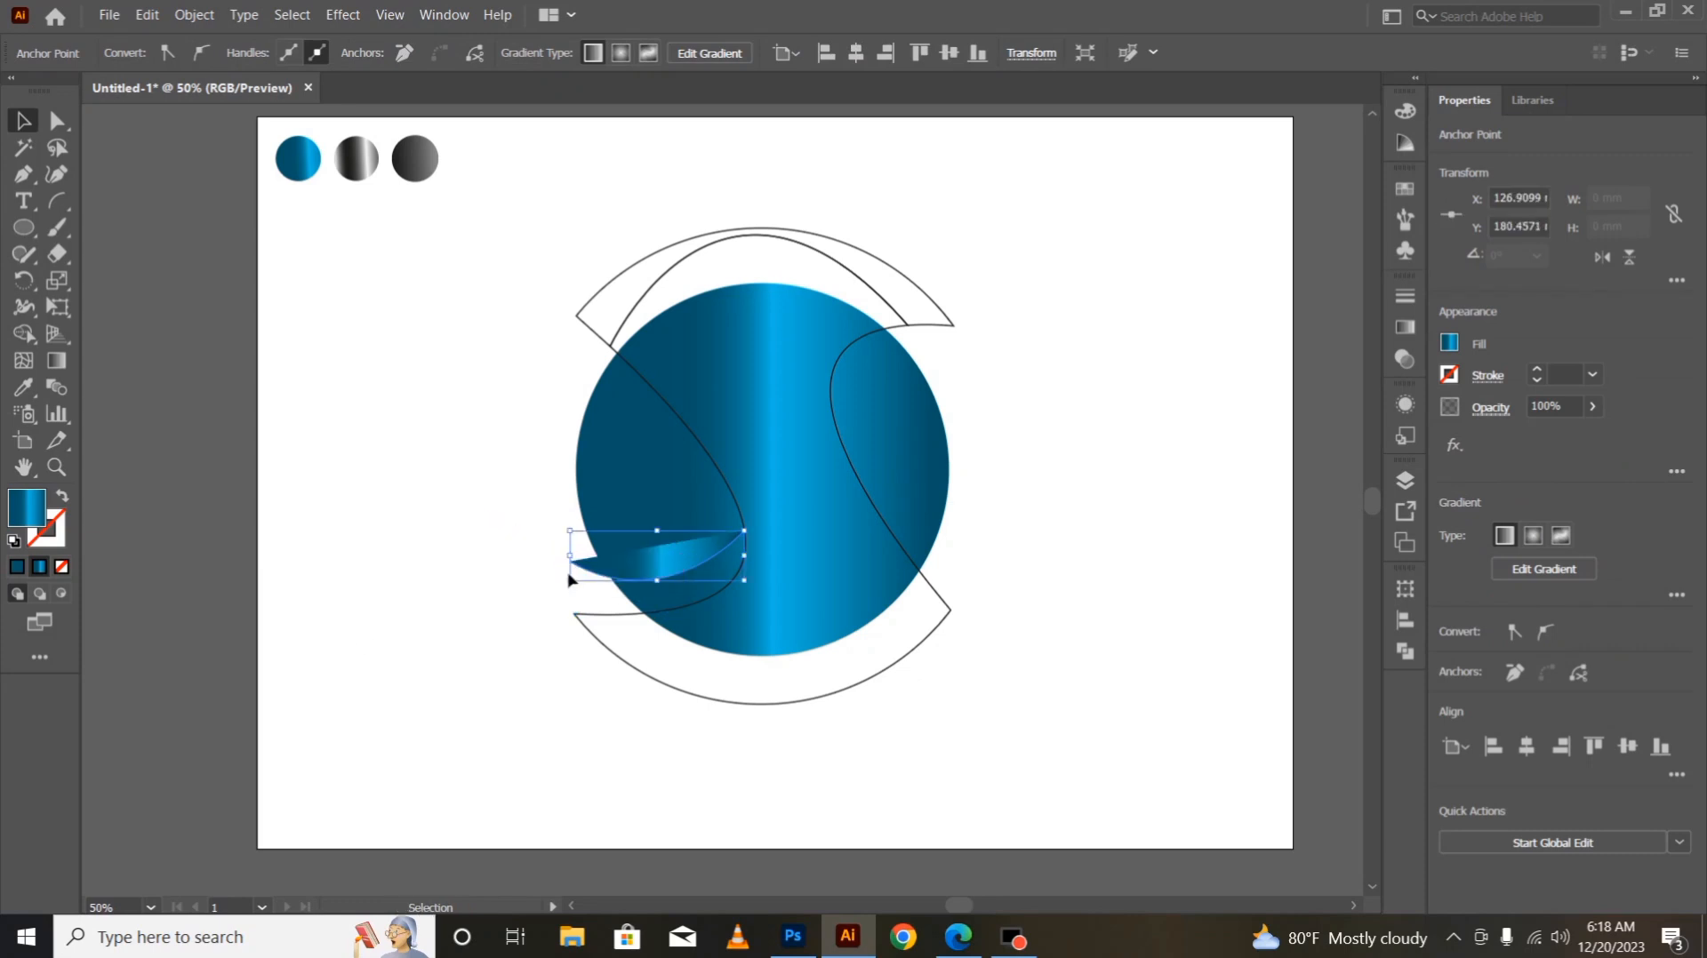
- Continue the curve to the S's lower-left tip and close it along the S edge as a blue ribbon fold
click(24, 174)
drag(569, 562, 471, 505)
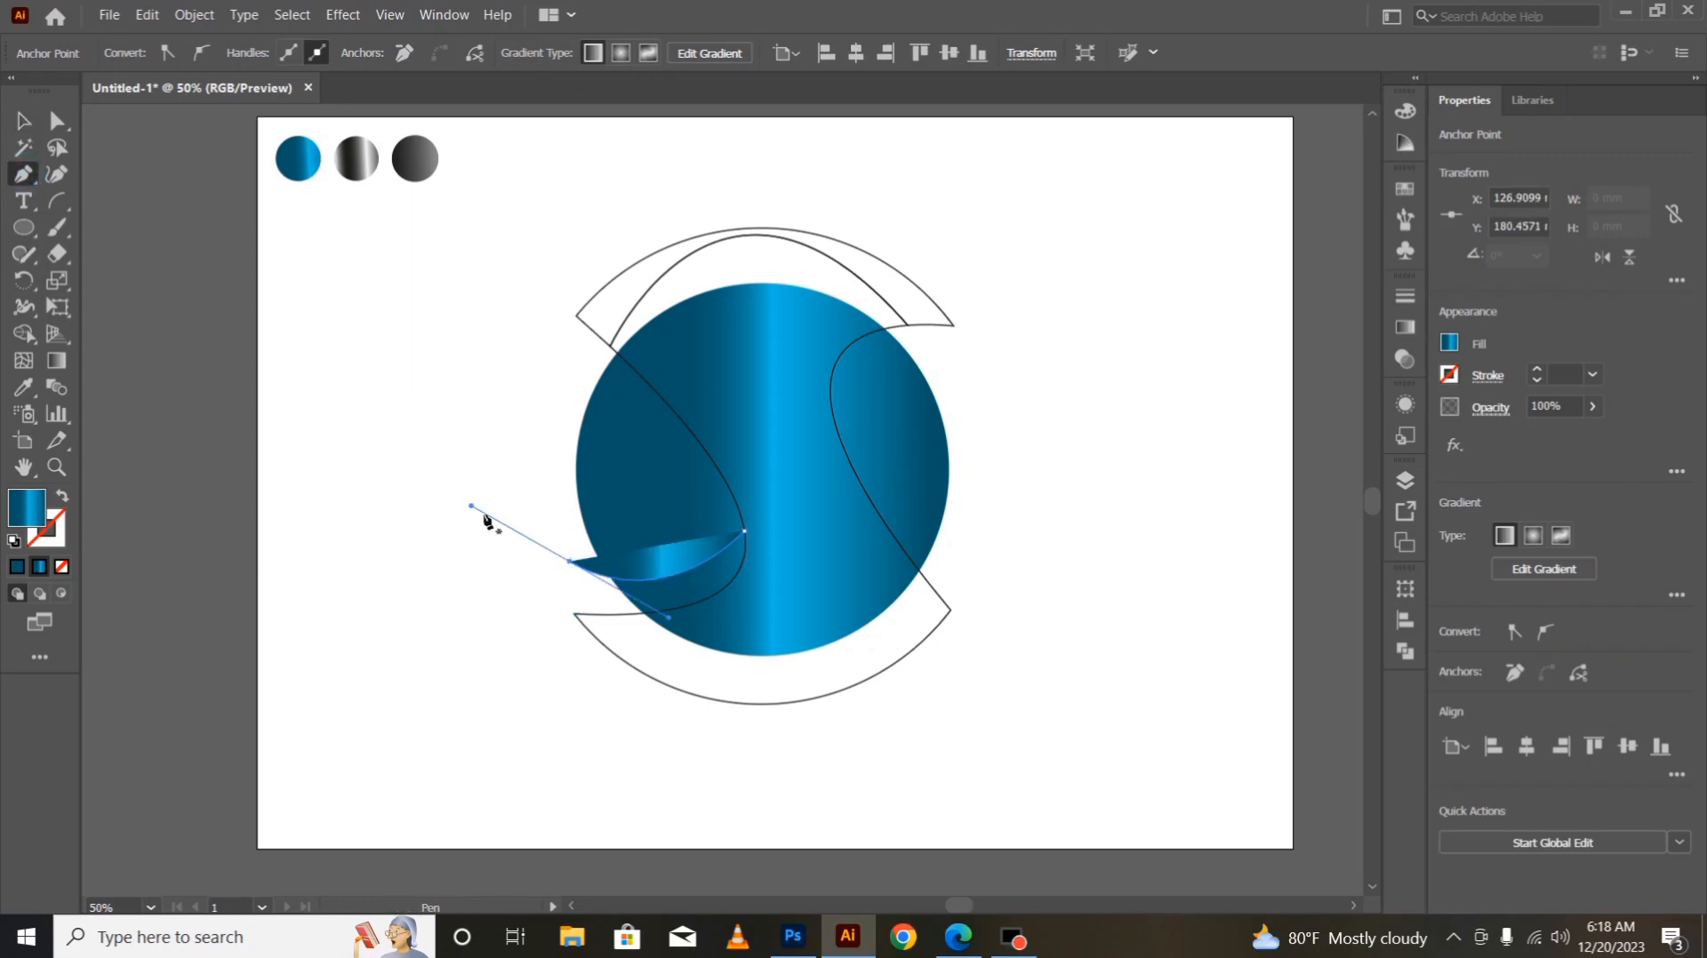
click(573, 614)
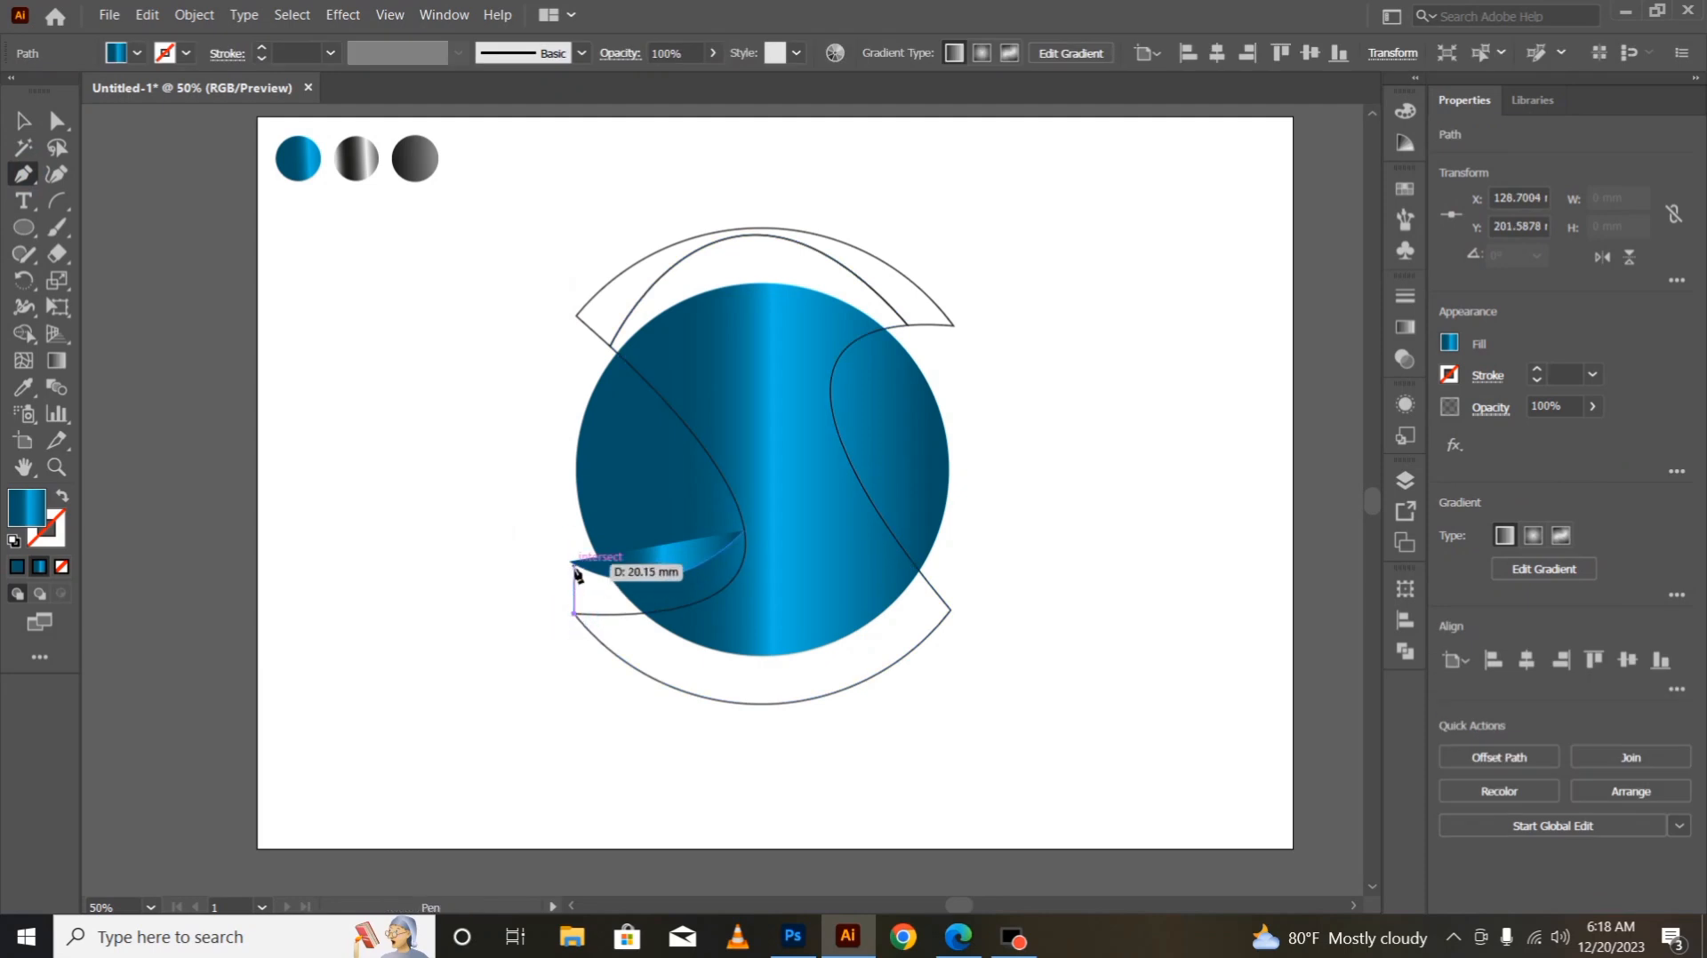
drag(570, 562, 746, 530)
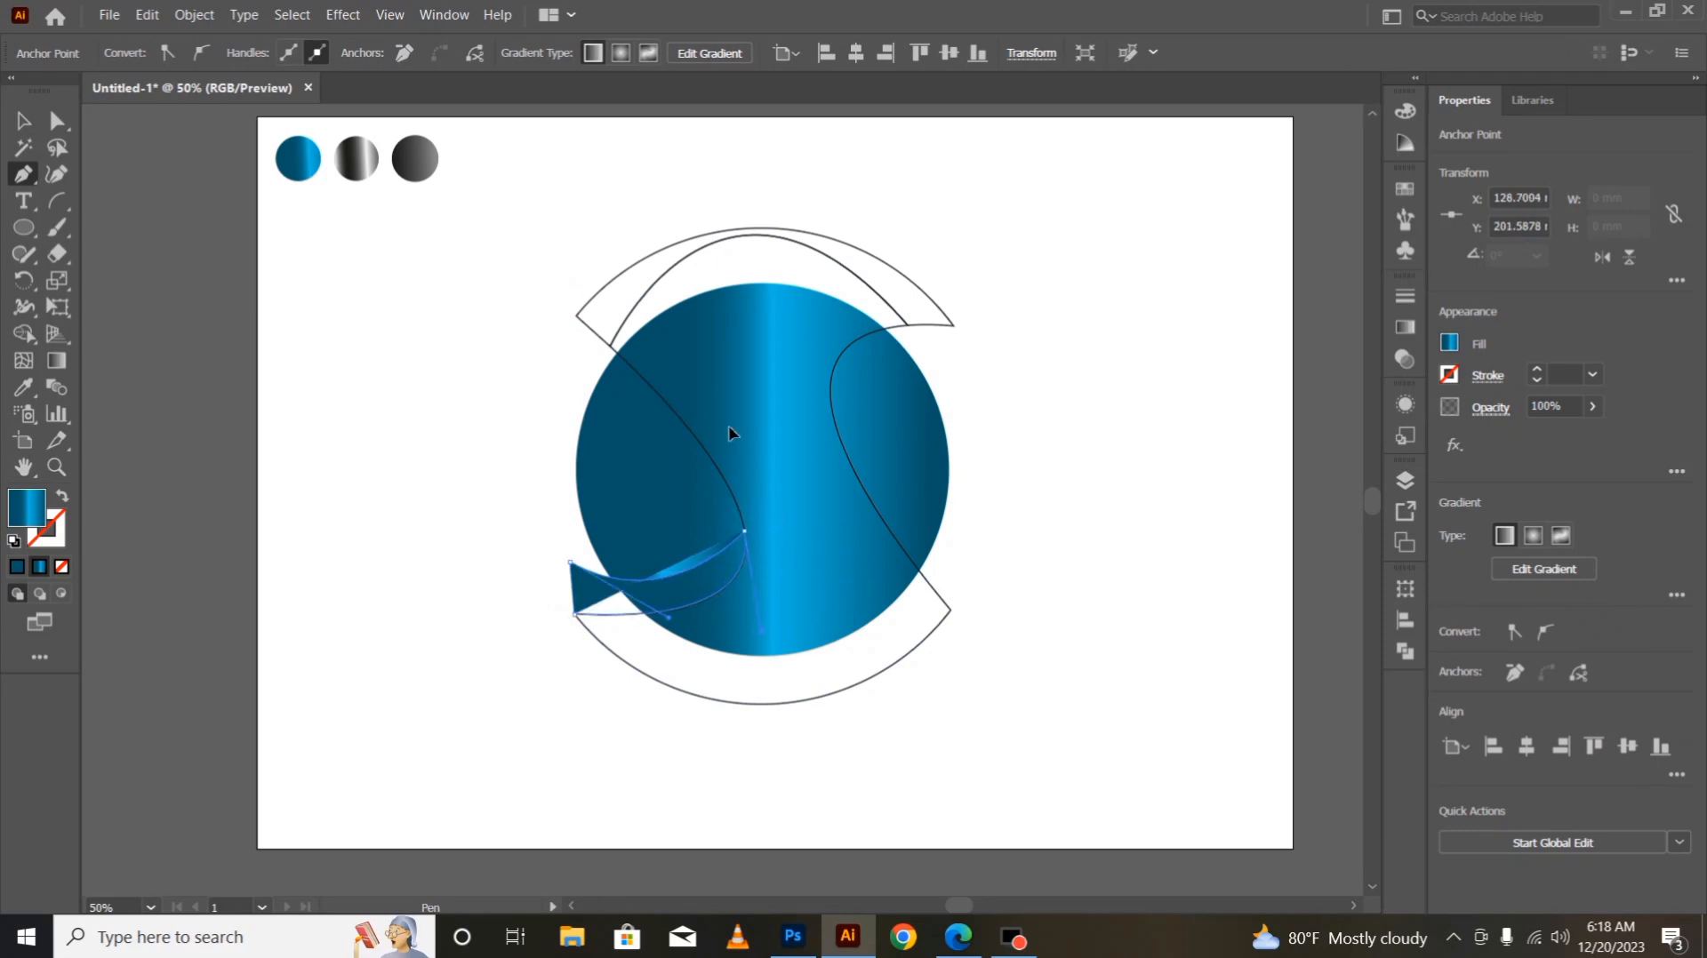
drag(761, 632, 749, 625)
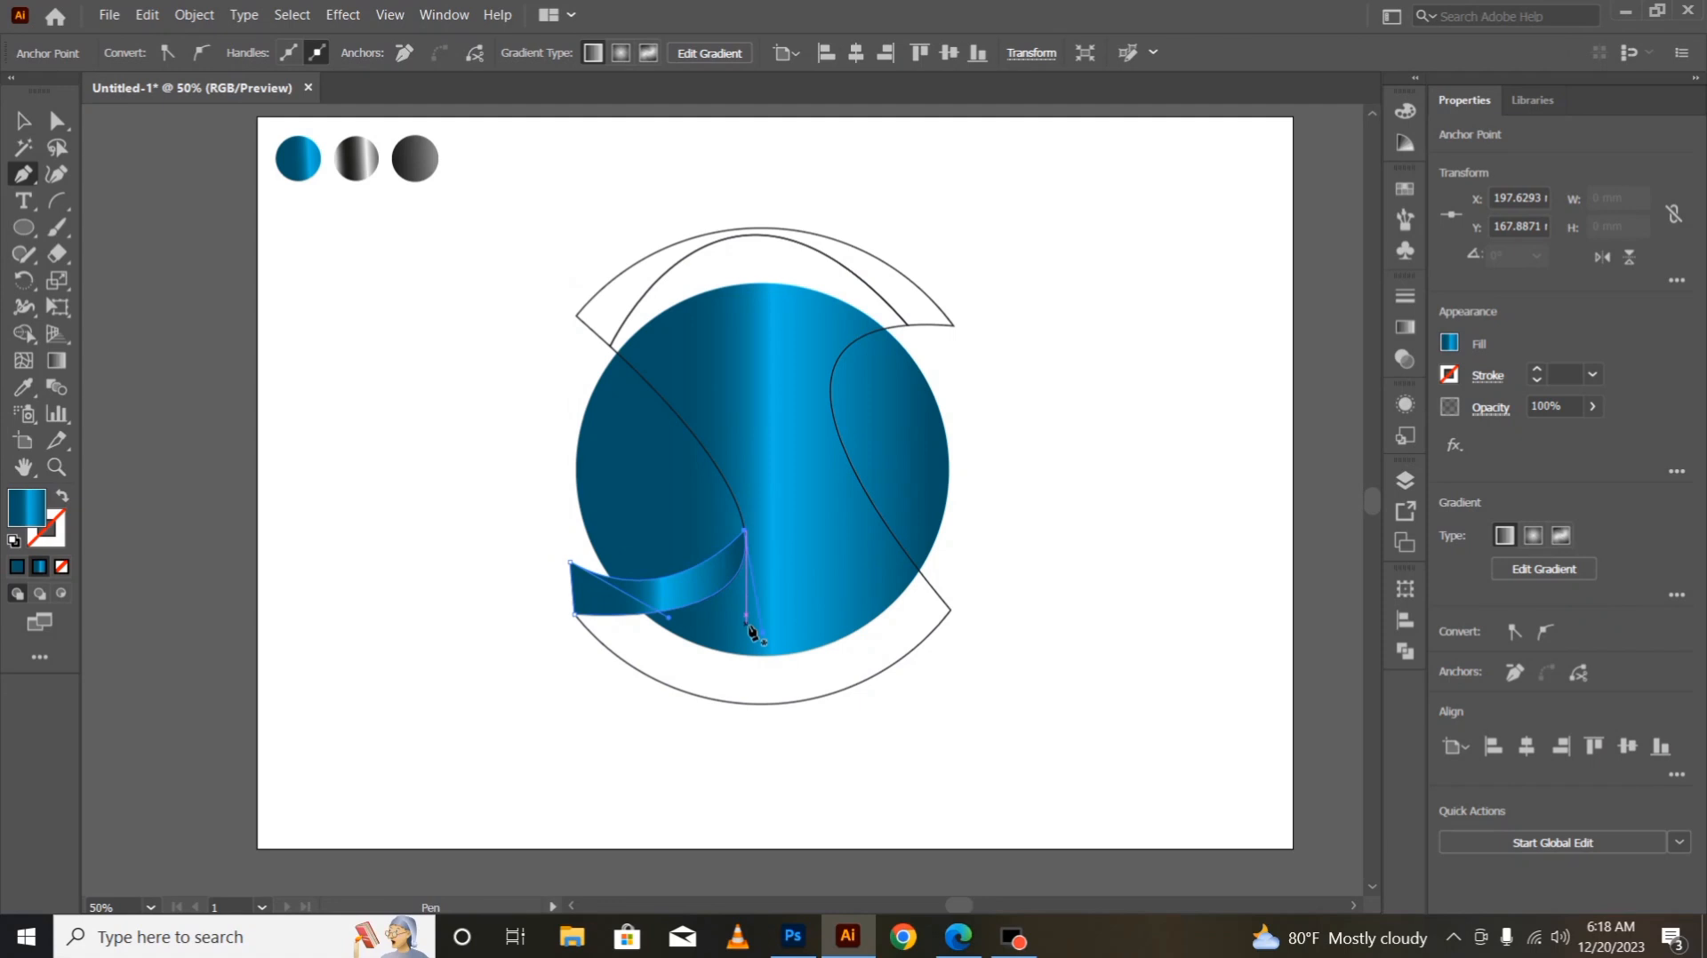
- Draw an arched Pen curve from the S body's inner-right bend to a point just below its upper-right tip
click(833, 402)
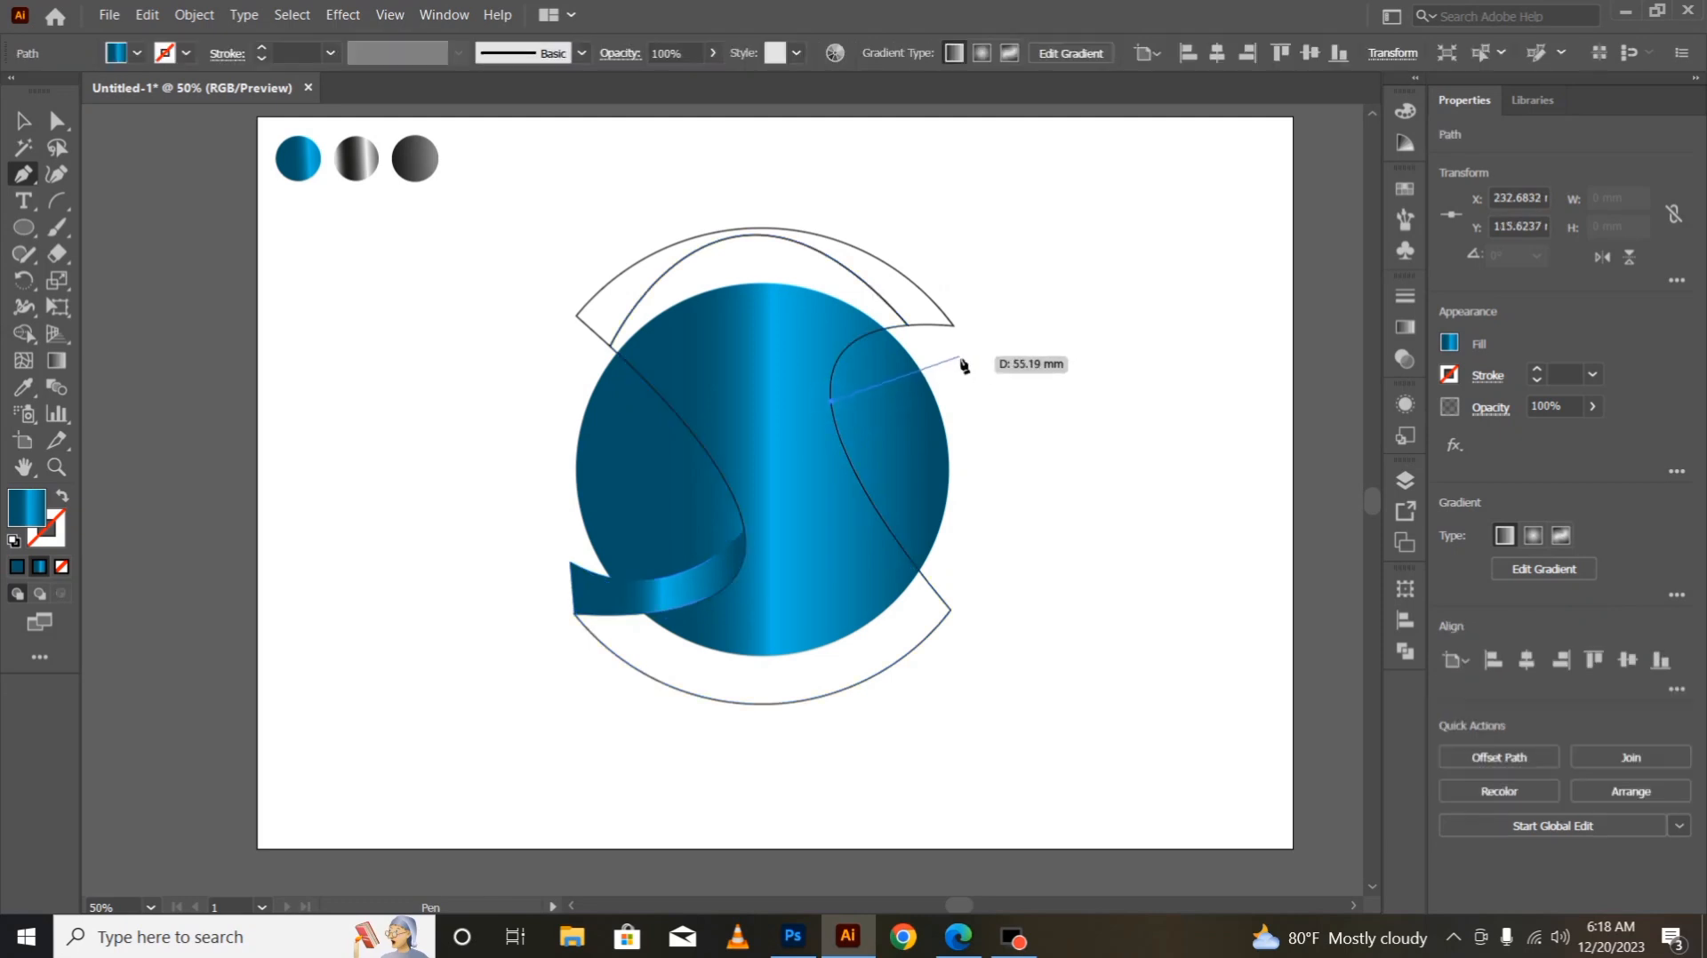
drag(961, 359, 1050, 400)
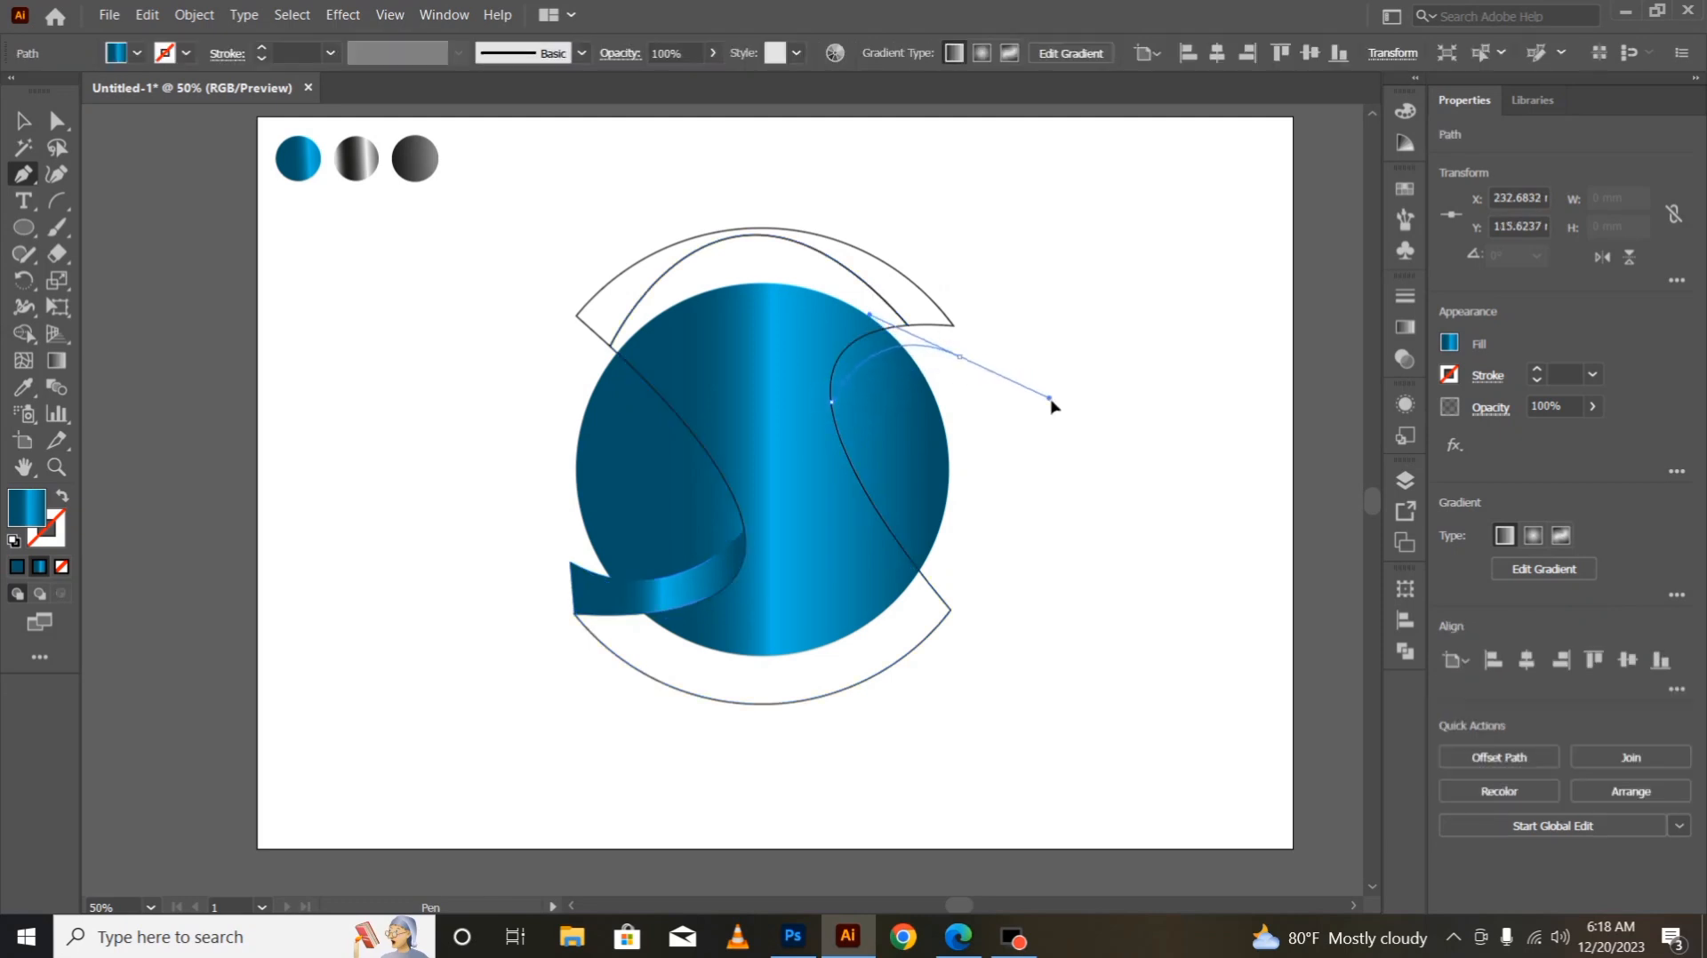
key(ctrl+z)
drag(936, 368, 1028, 405)
key(ctrl+z)
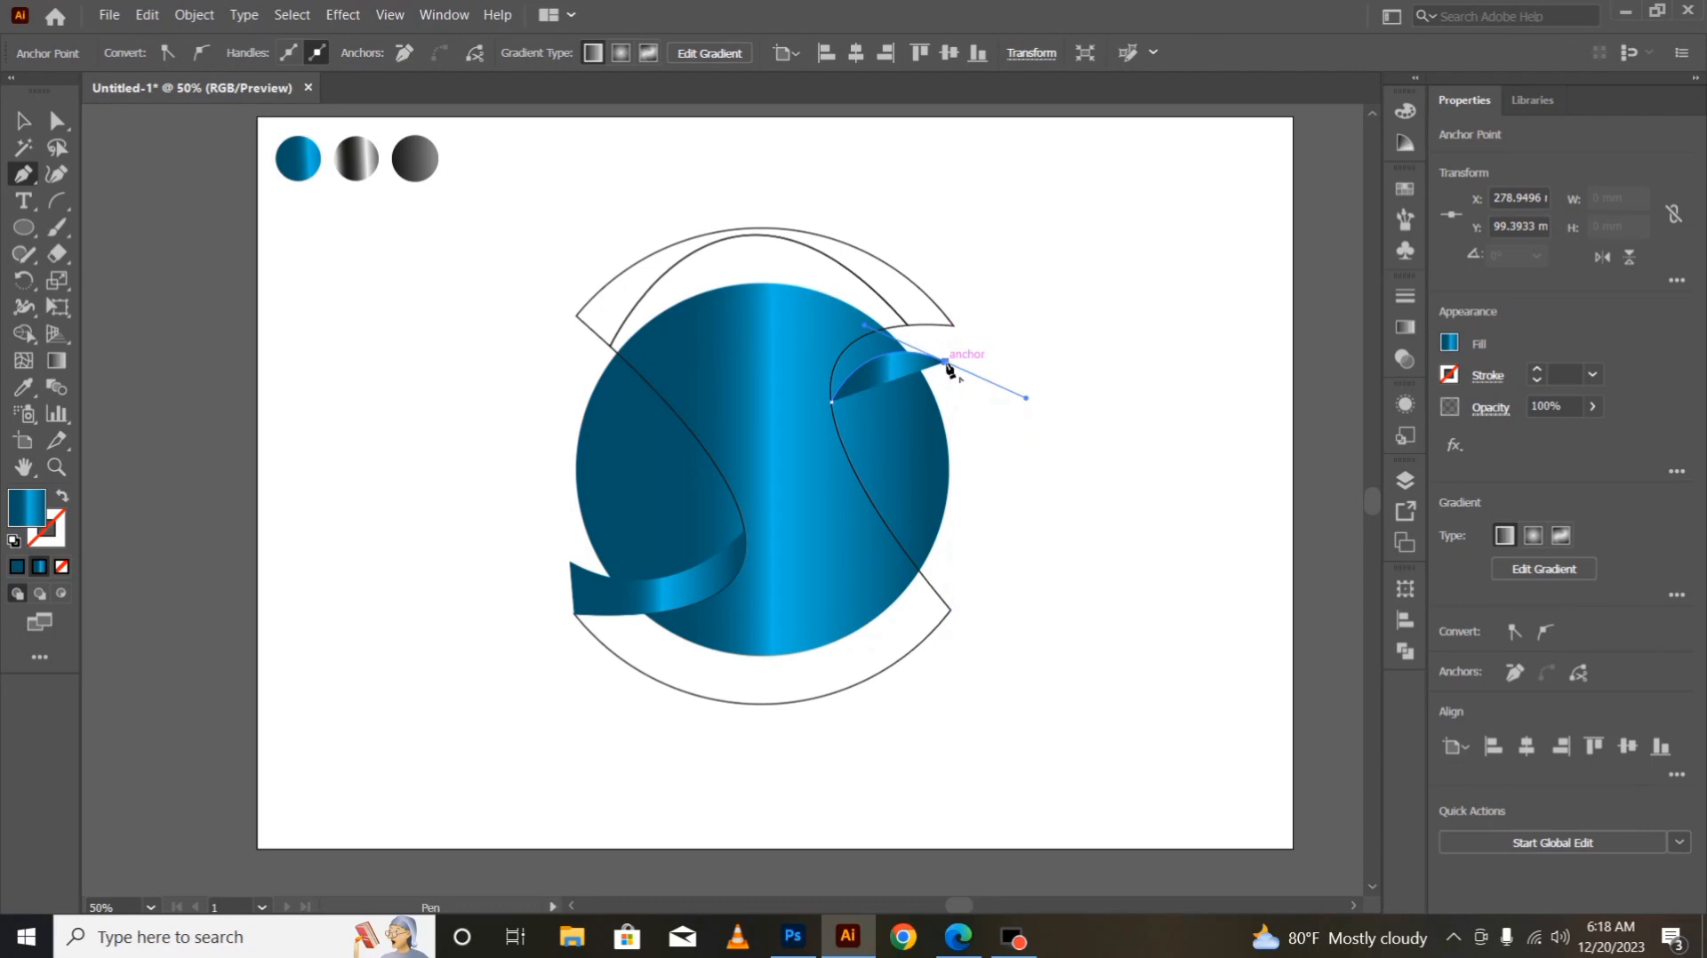
- Extend the curve to the S's upper-right tip and close it along the S edge as a second ribbon fold
click(956, 326)
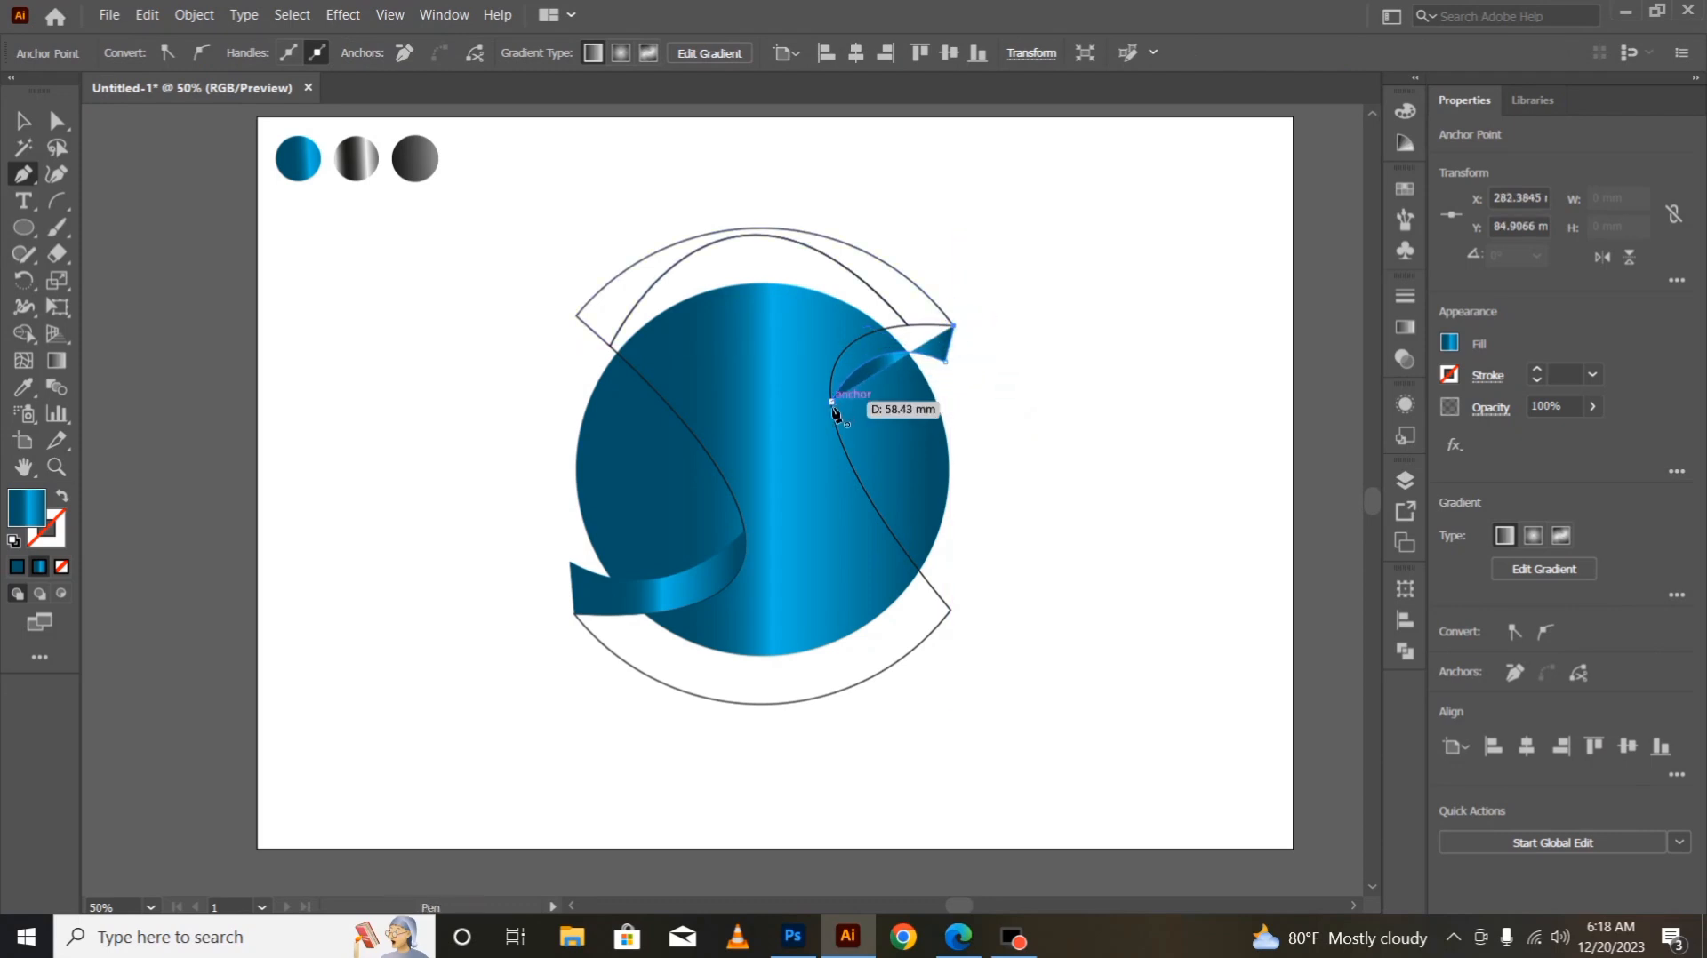
drag(831, 403, 831, 489)
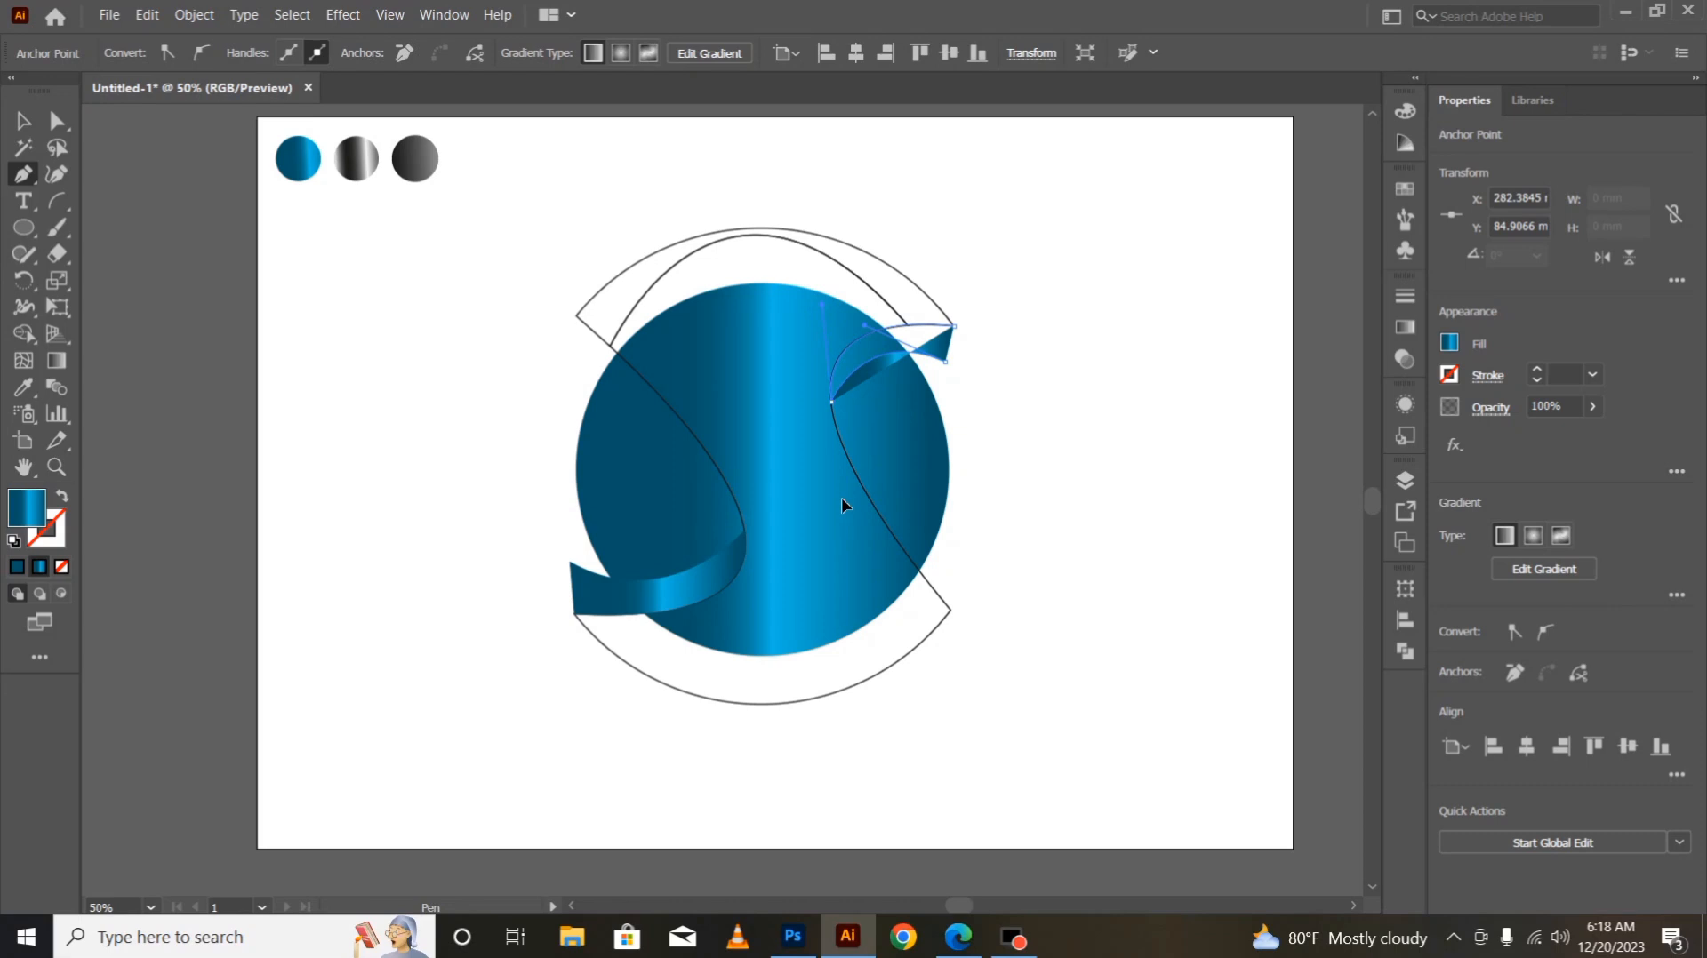
drag(842, 498, 844, 498)
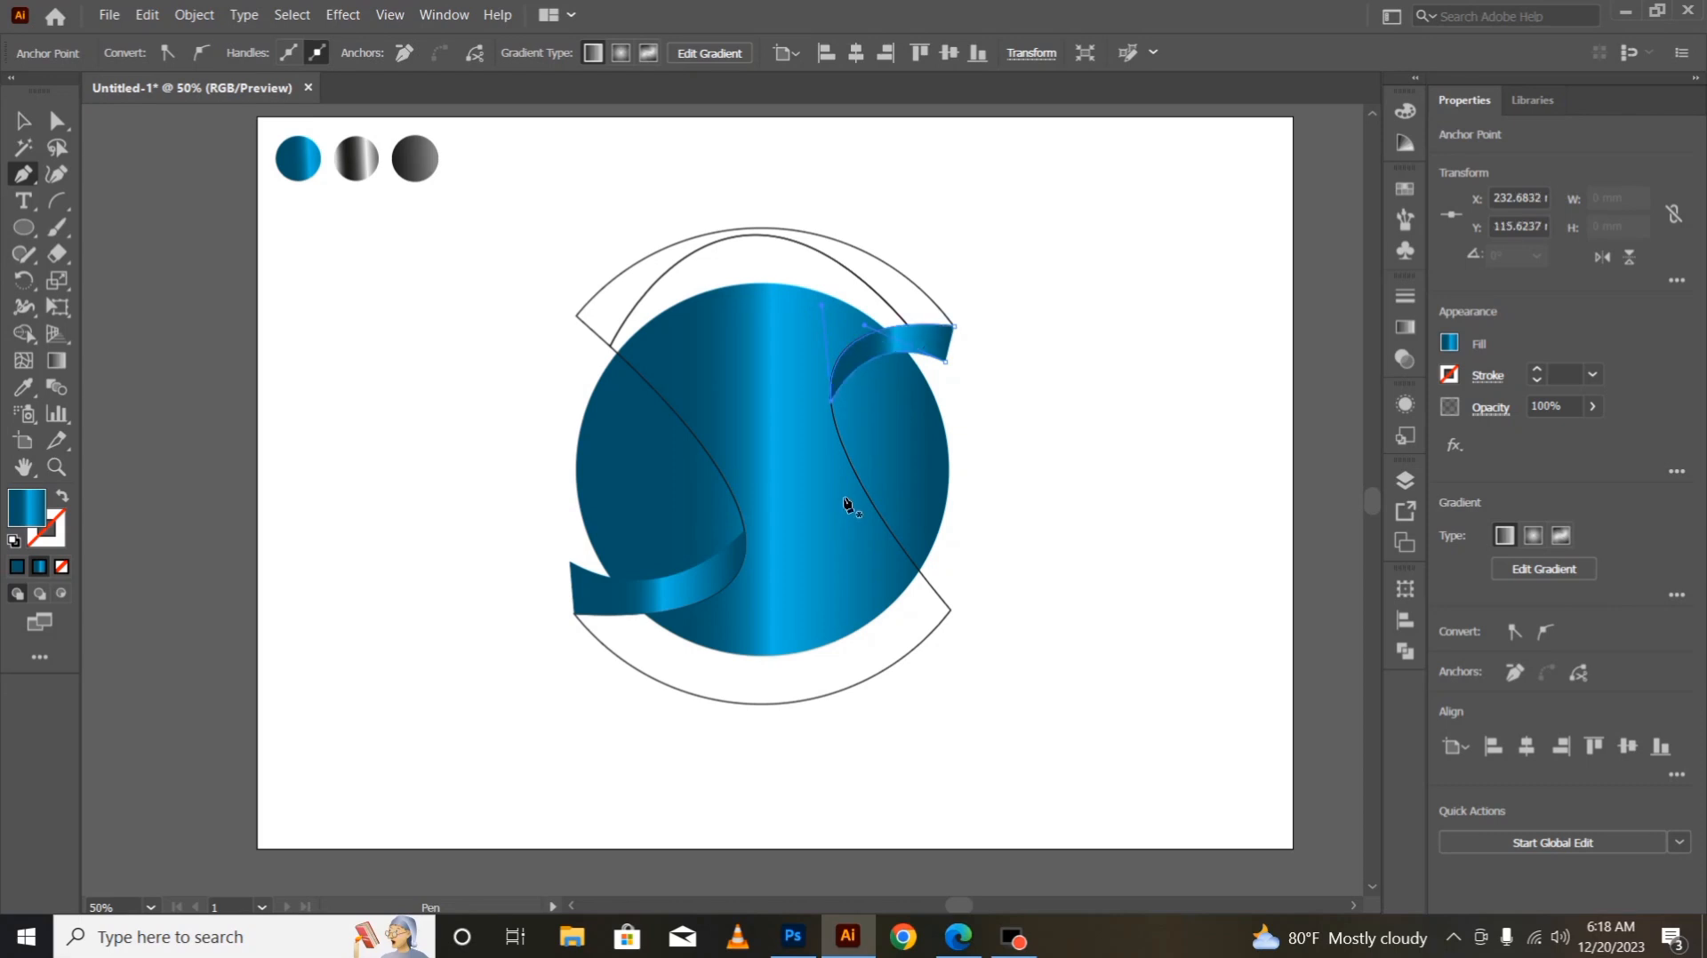
click(19, 119)
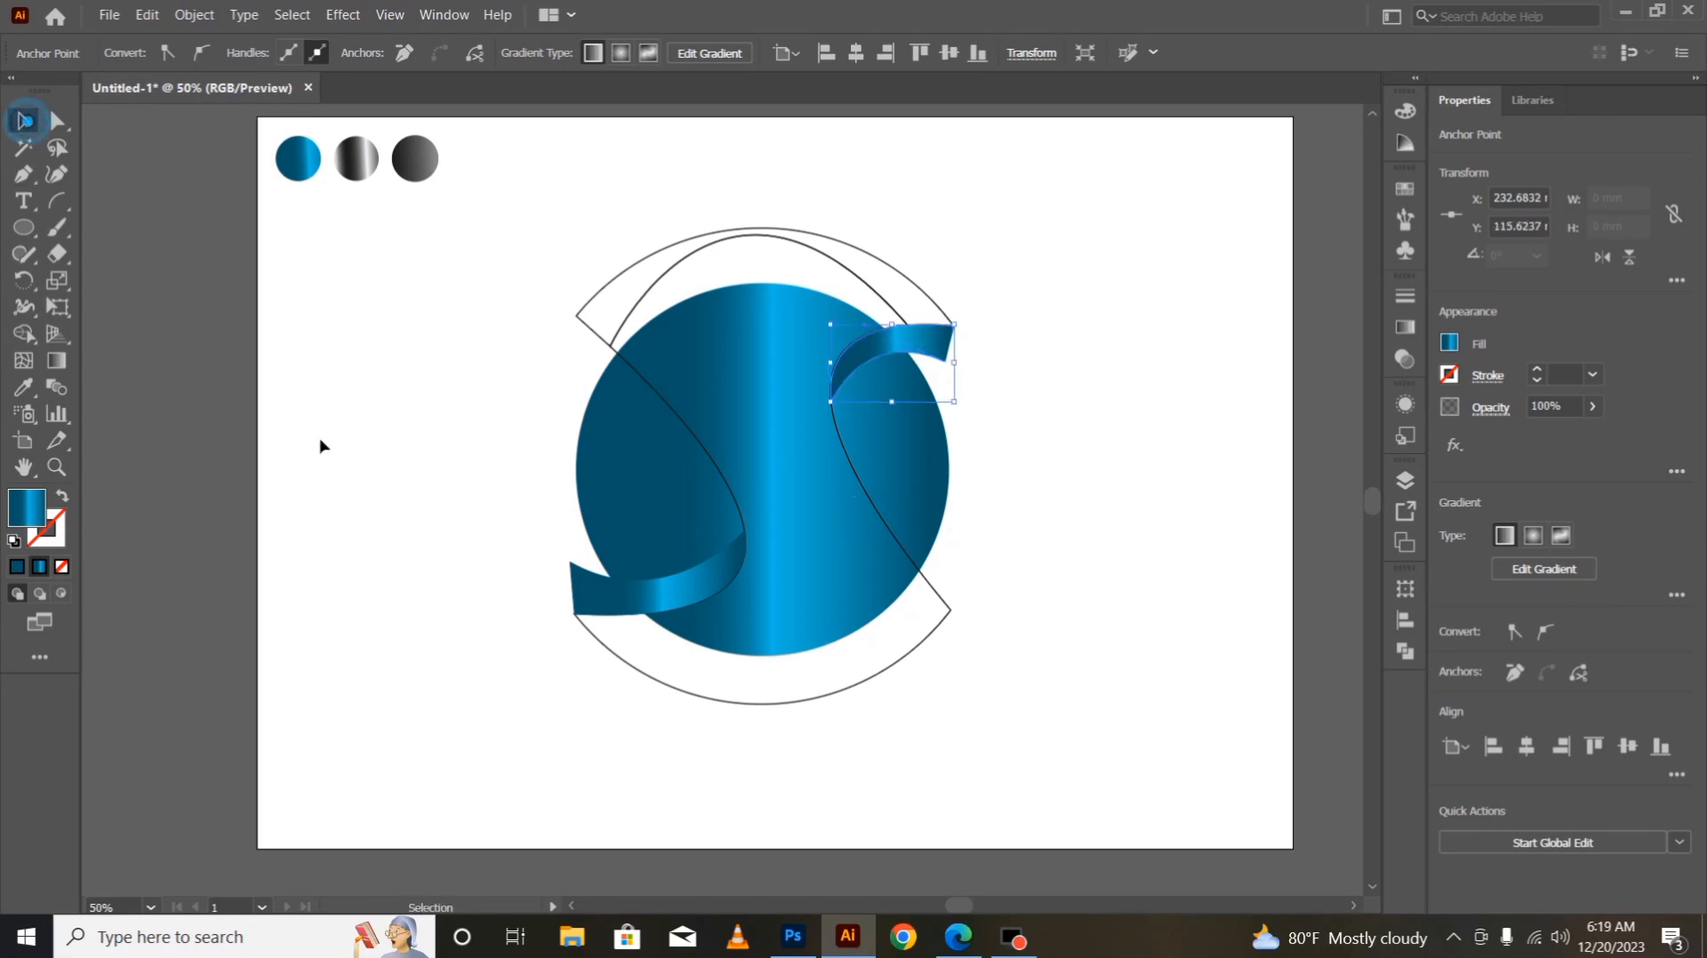
click(320, 445)
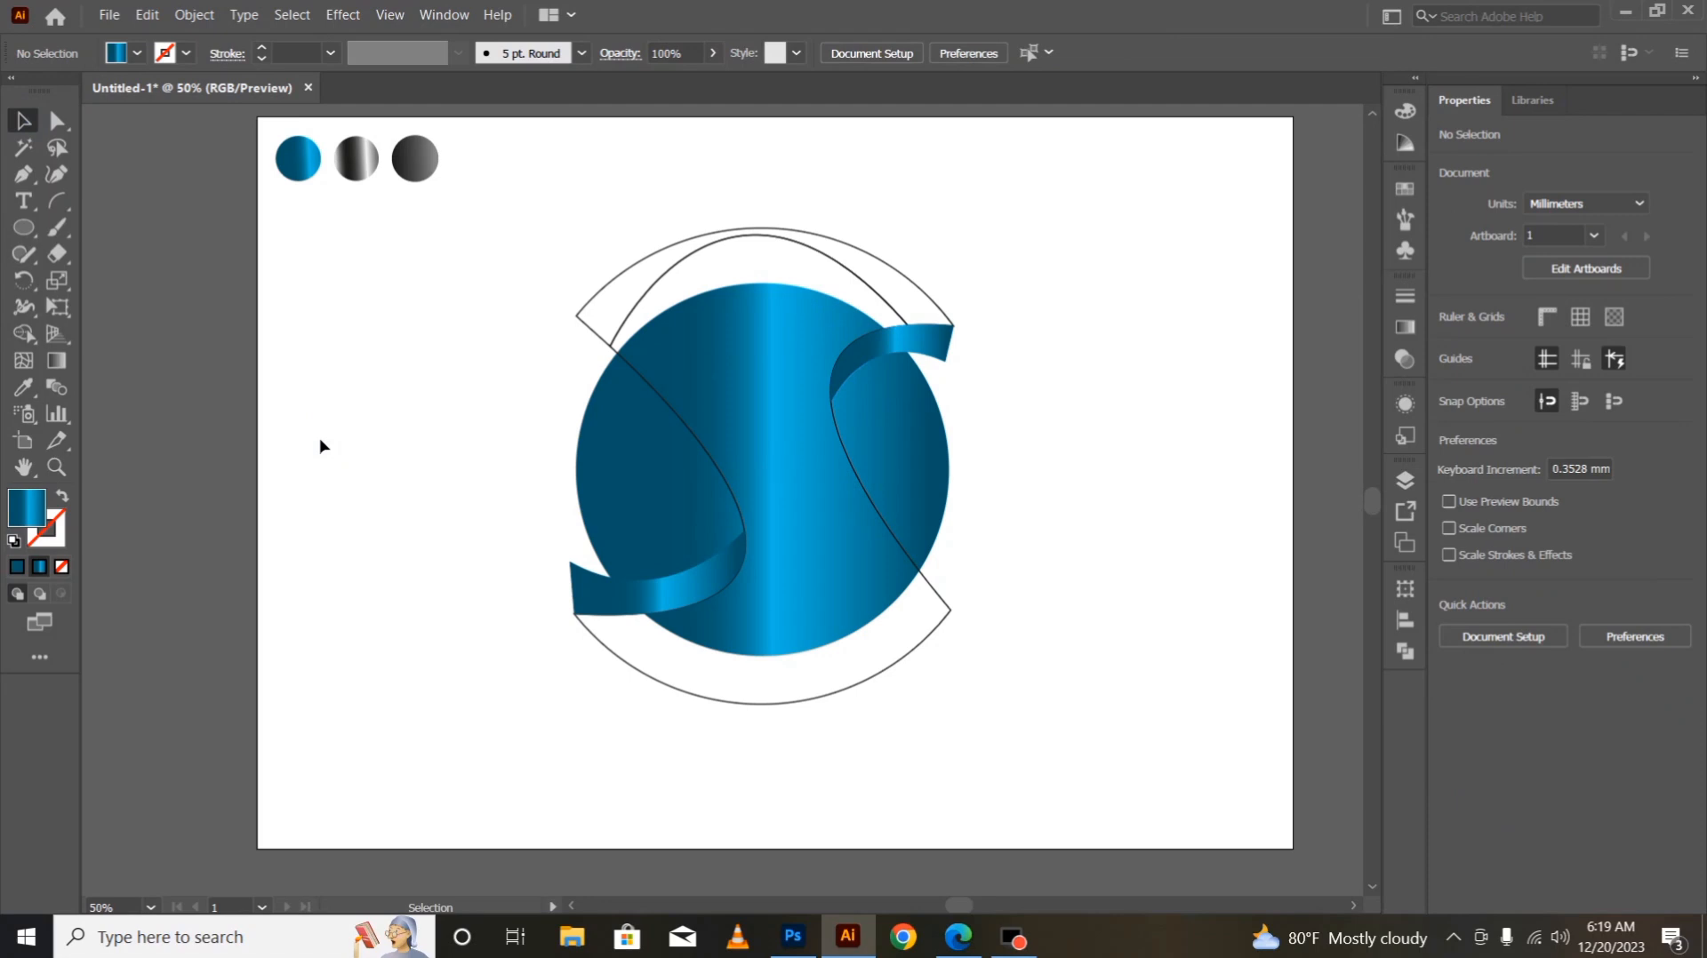
- Enlarge the blue background circle on both sides to about 173 mm in diameter, centred behind the S
click(611, 484)
drag(585, 481, 549, 470)
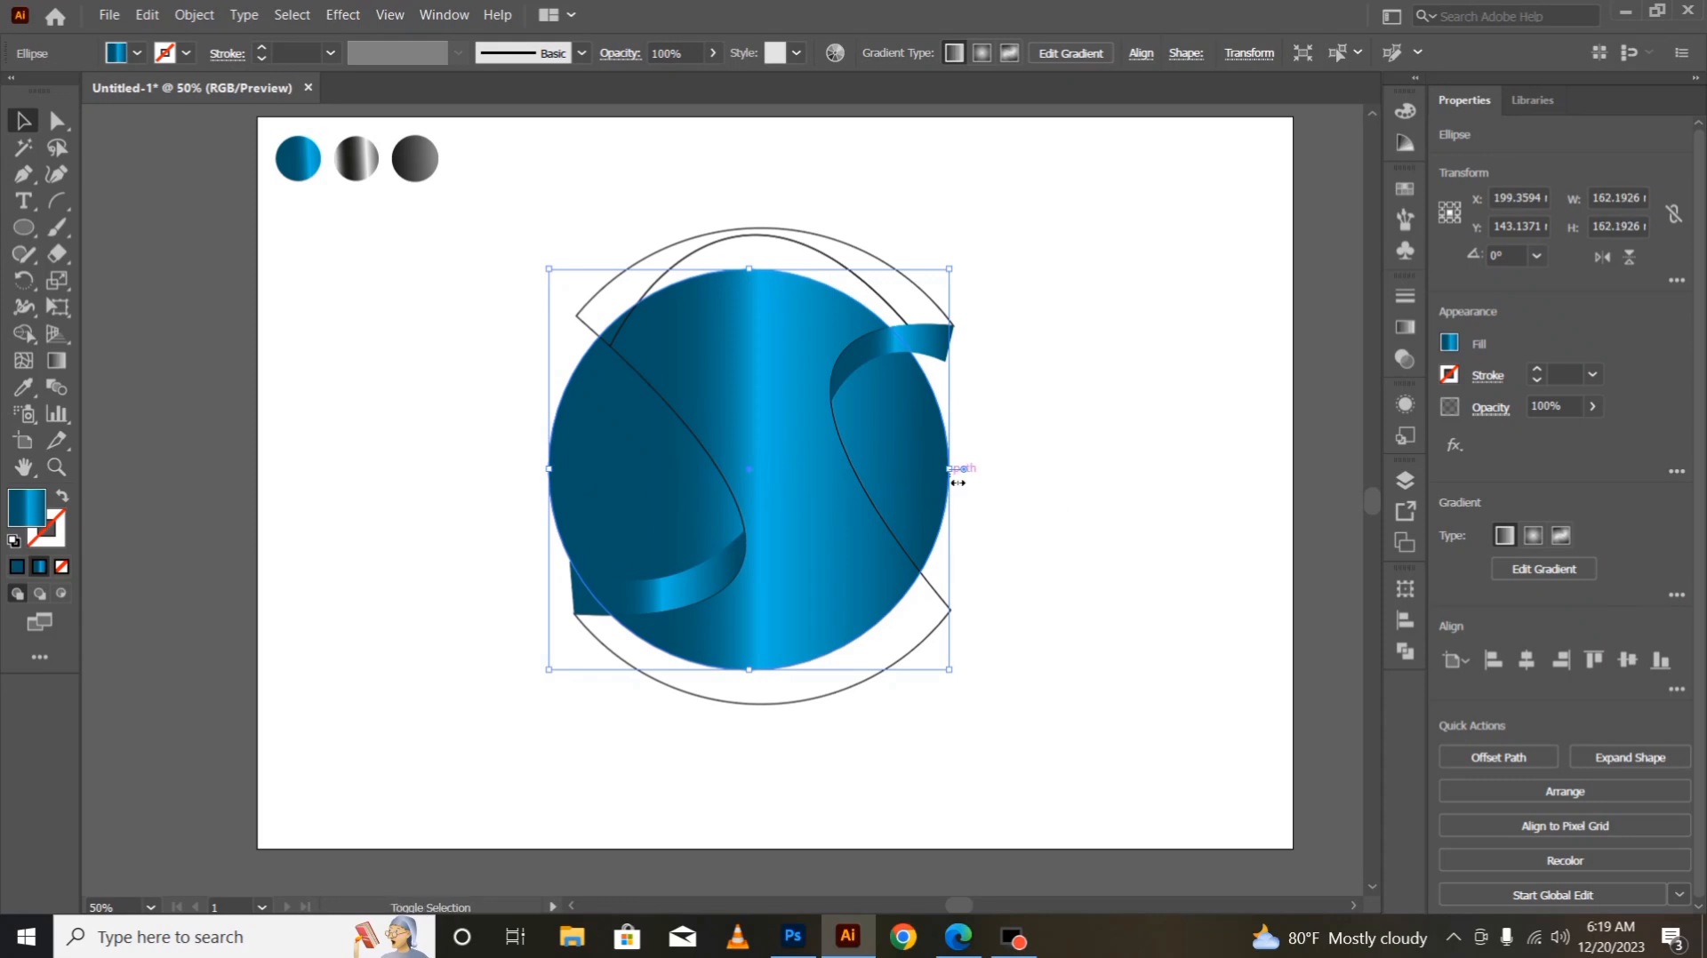
drag(957, 477, 982, 474)
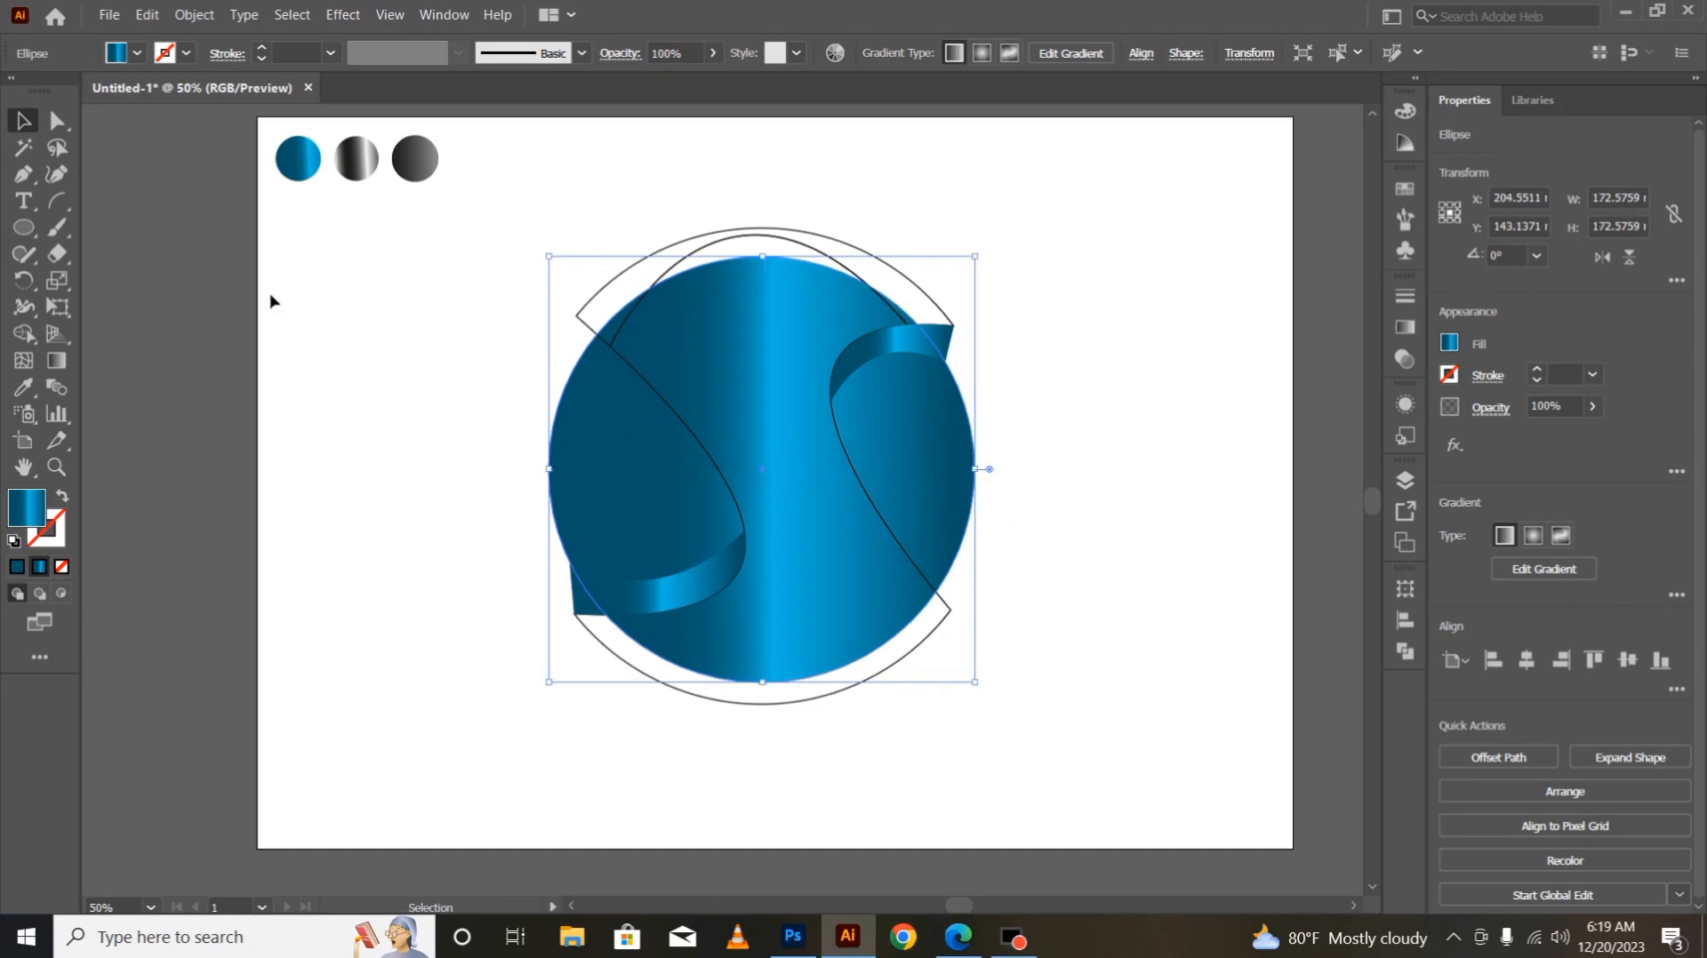
click(370, 485)
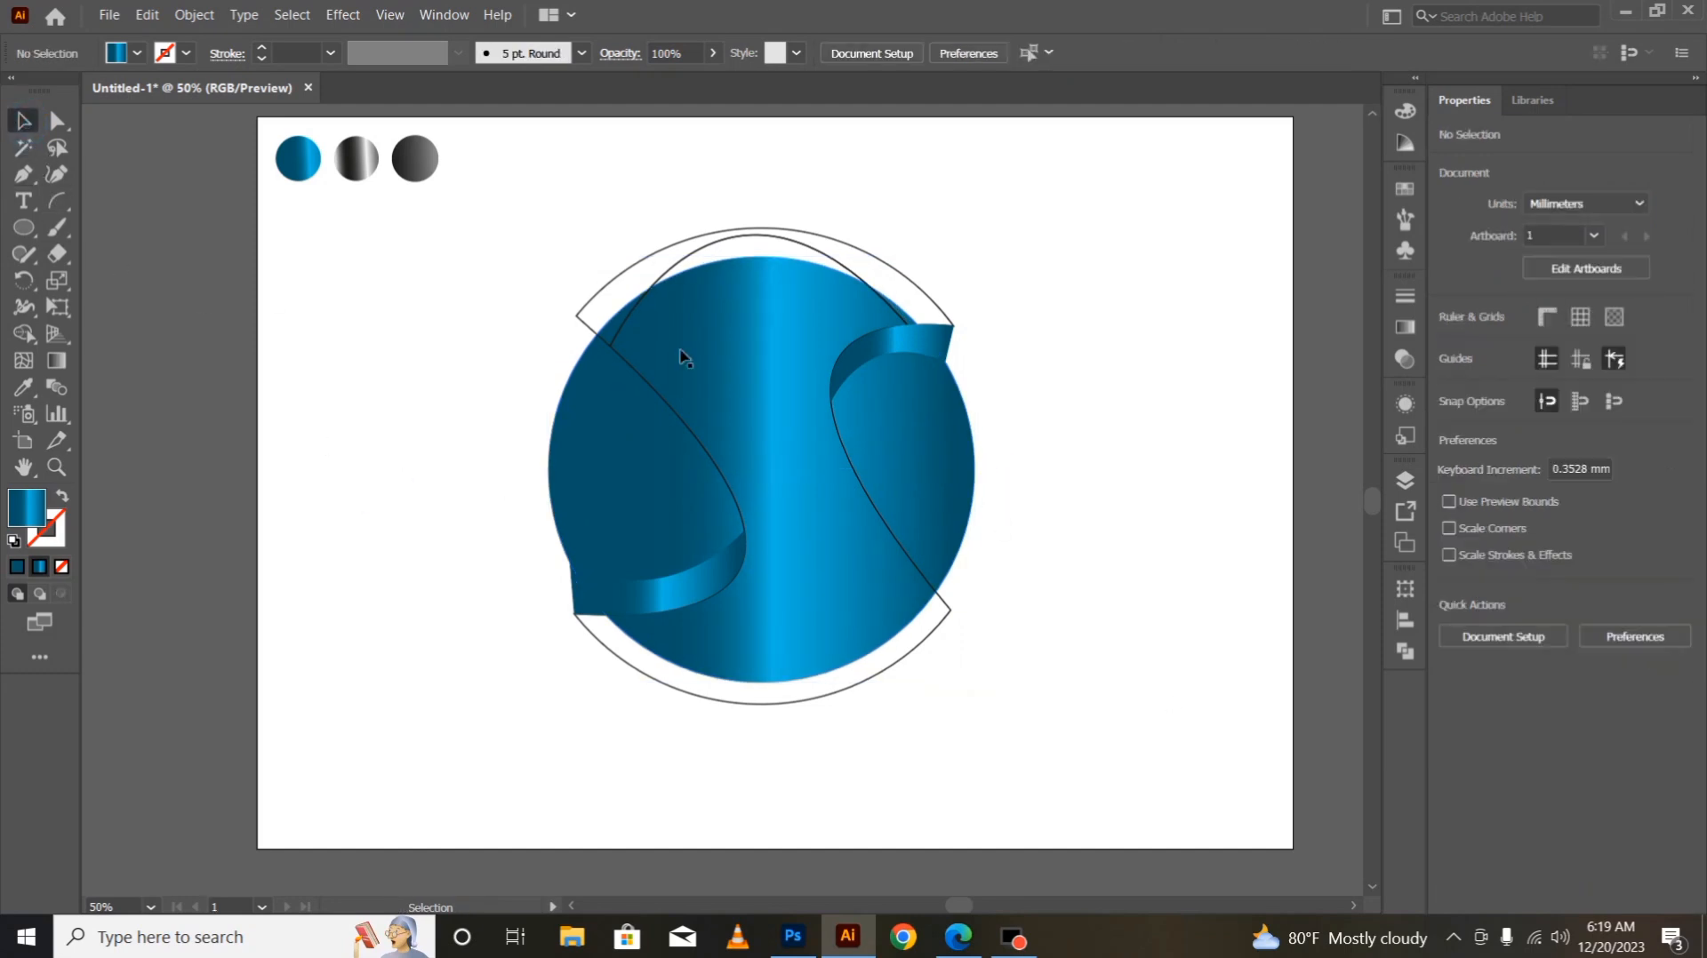
- Fill the S shape's main body with the black-and-silver gradient sampled from the middle swatch circle
click(676, 409)
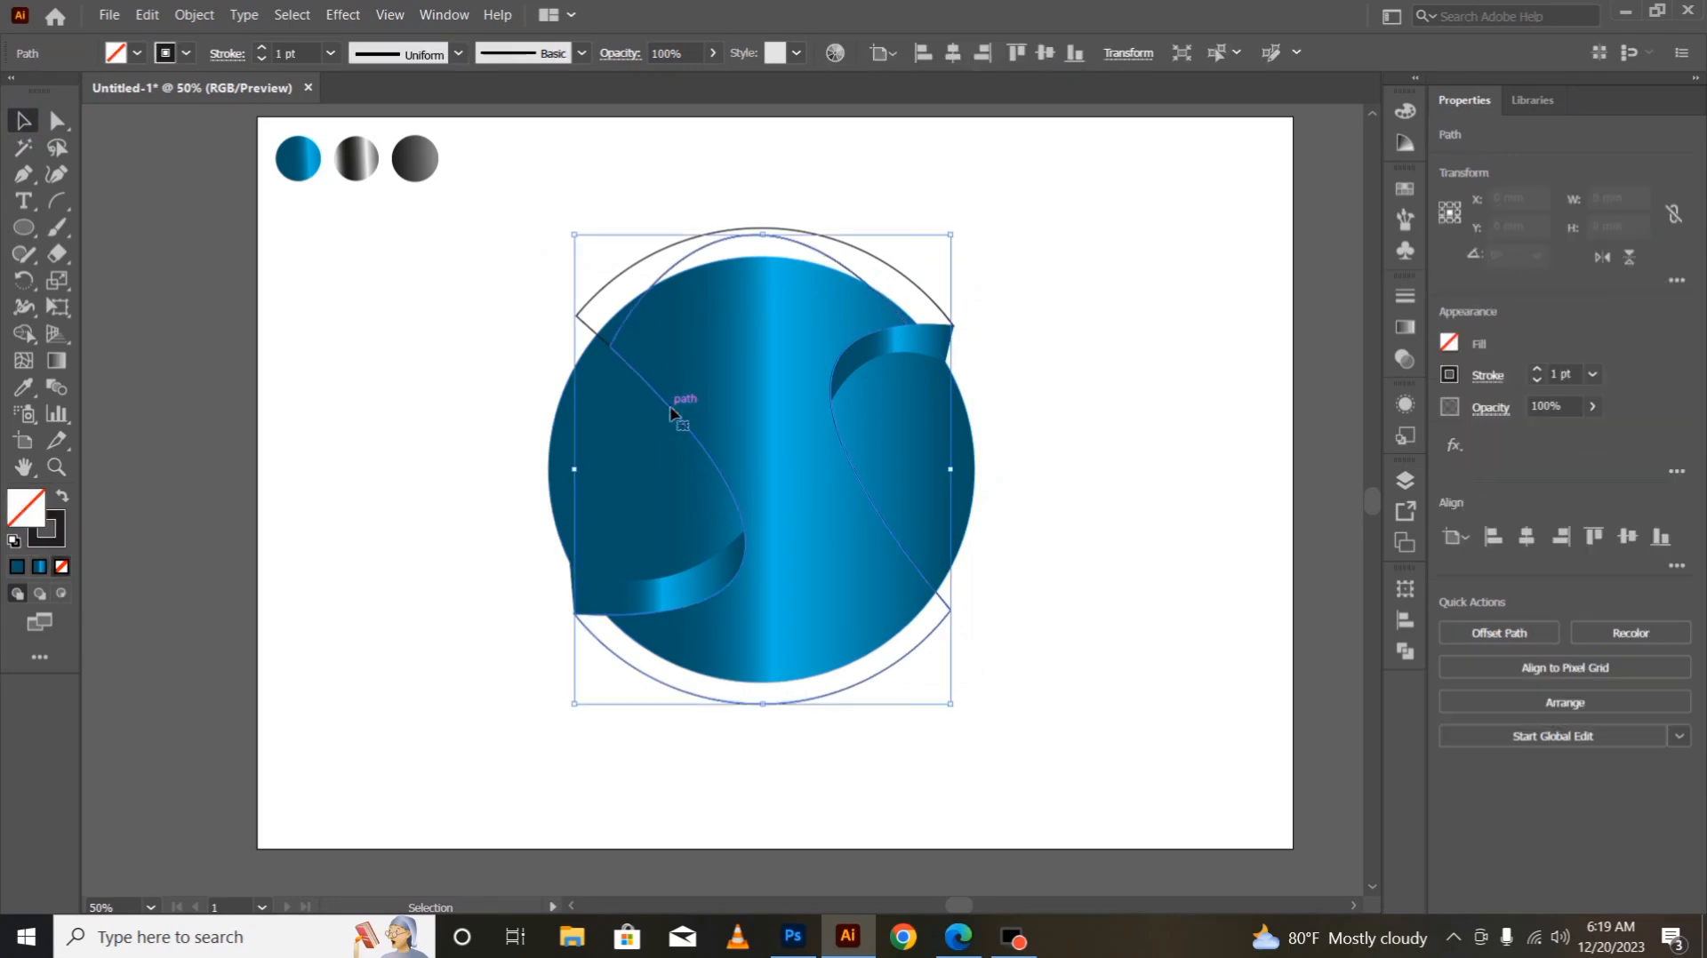
key(i)
click(372, 161)
click(23, 120)
click(290, 385)
- Fill the top crescent with the dark grey gradient sampled from the third swatch circle
click(592, 313)
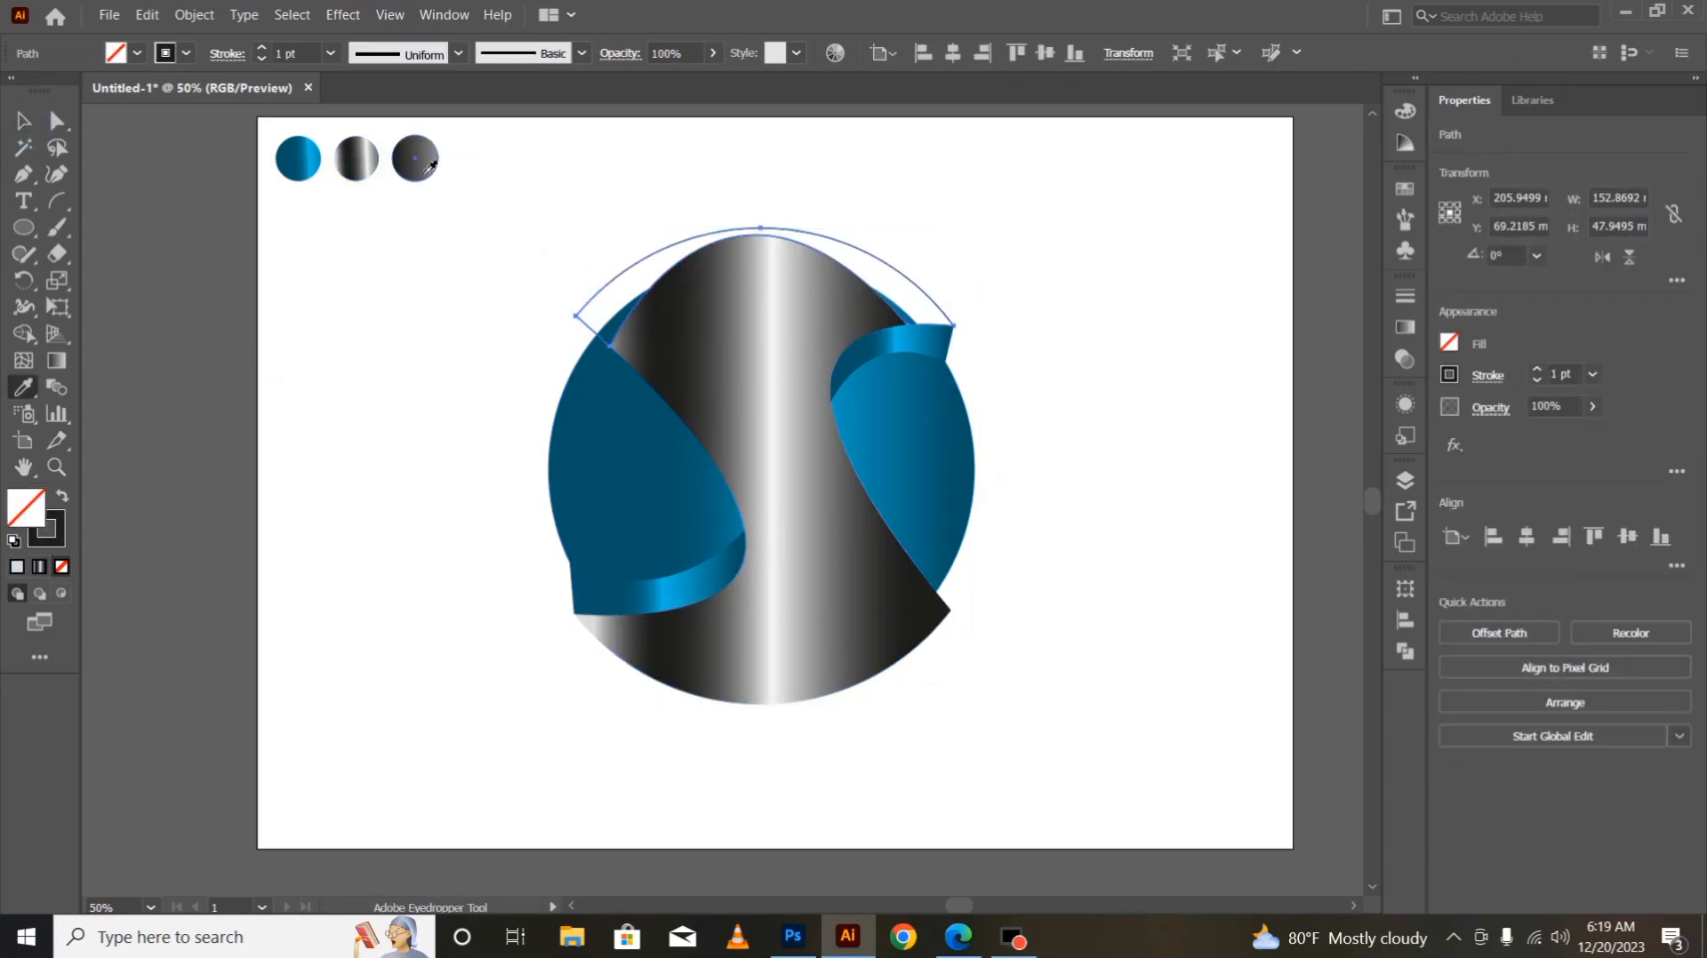
key(i)
click(414, 158)
click(18, 129)
click(186, 312)
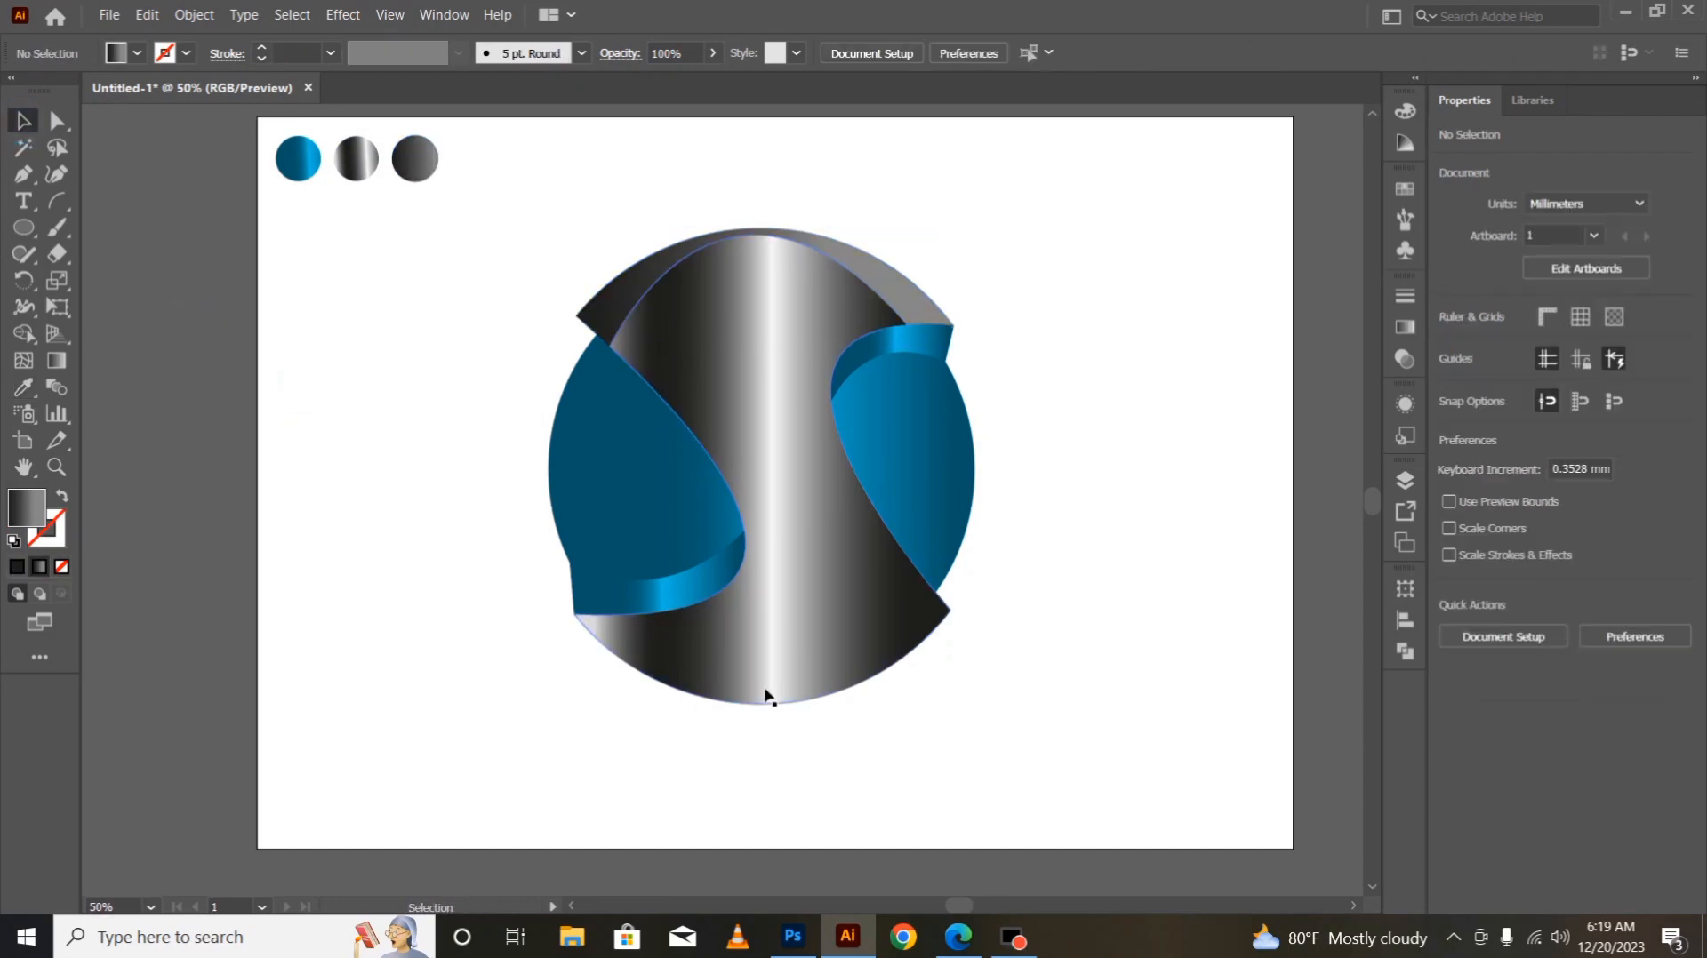
- Redirect the metallic gradient of the S's main body to run nearly vertically, from above its top to its bottom edge
click(782, 702)
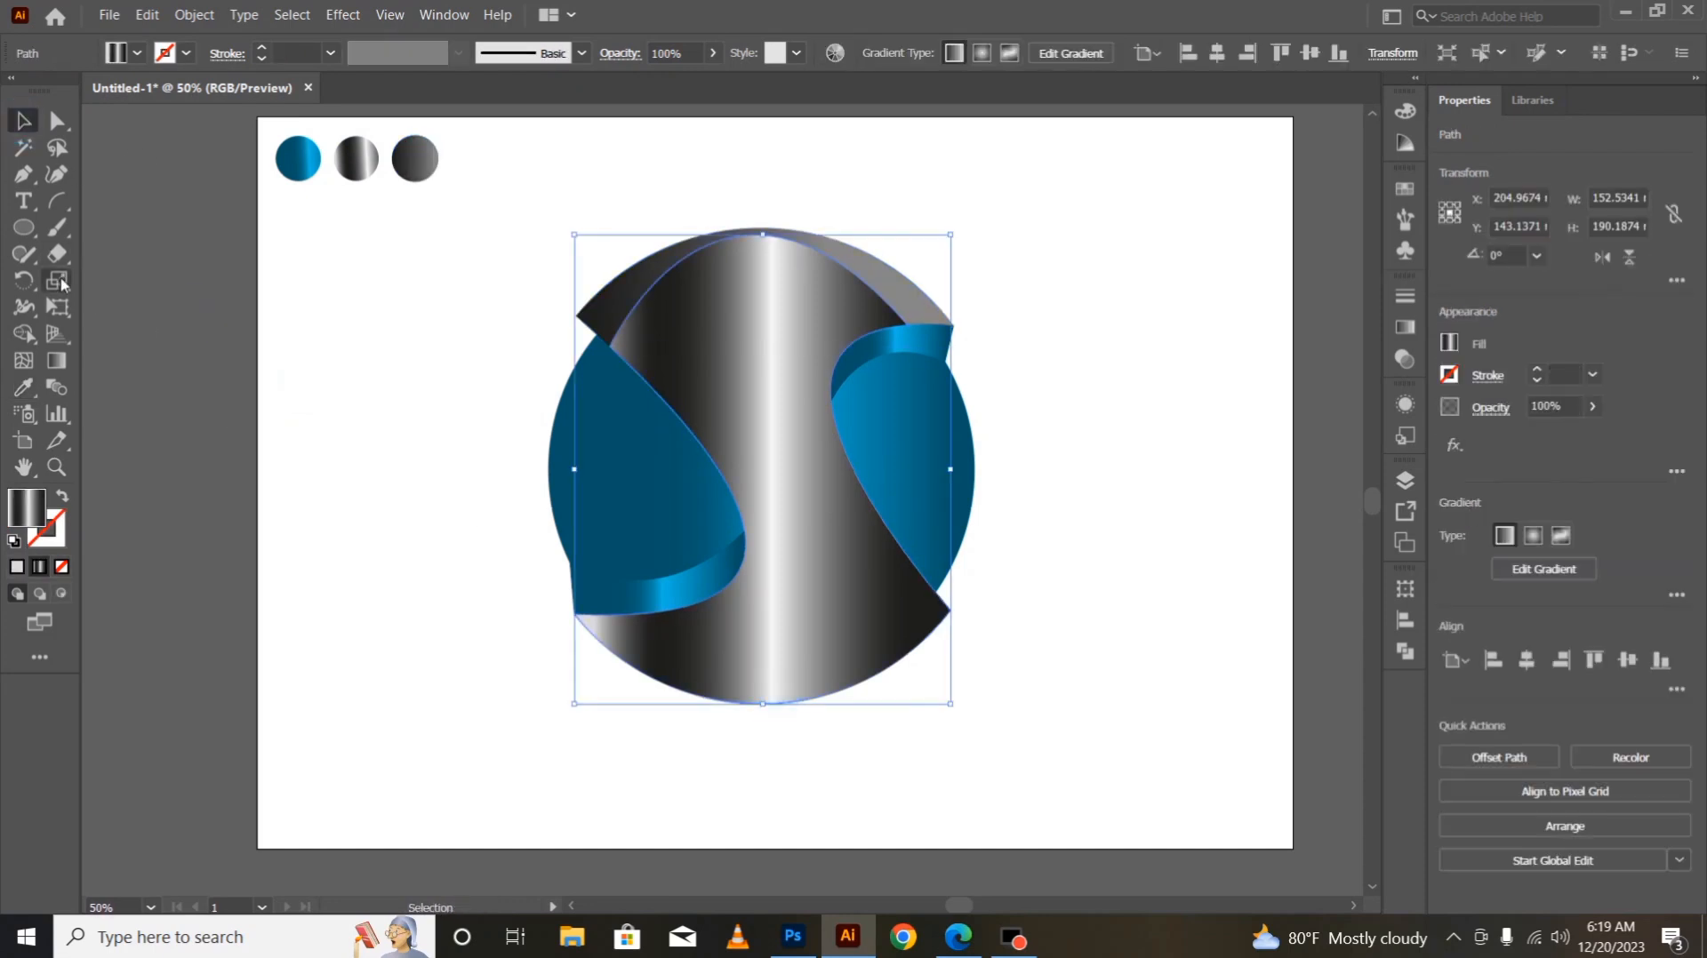
click(56, 360)
mouse_move(760, 182)
mouse_down()
mouse_move(840, 805)
mouse_move(808, 867)
mouse_move(805, 624)
mouse_up()
scroll(756, 538, up, 3)
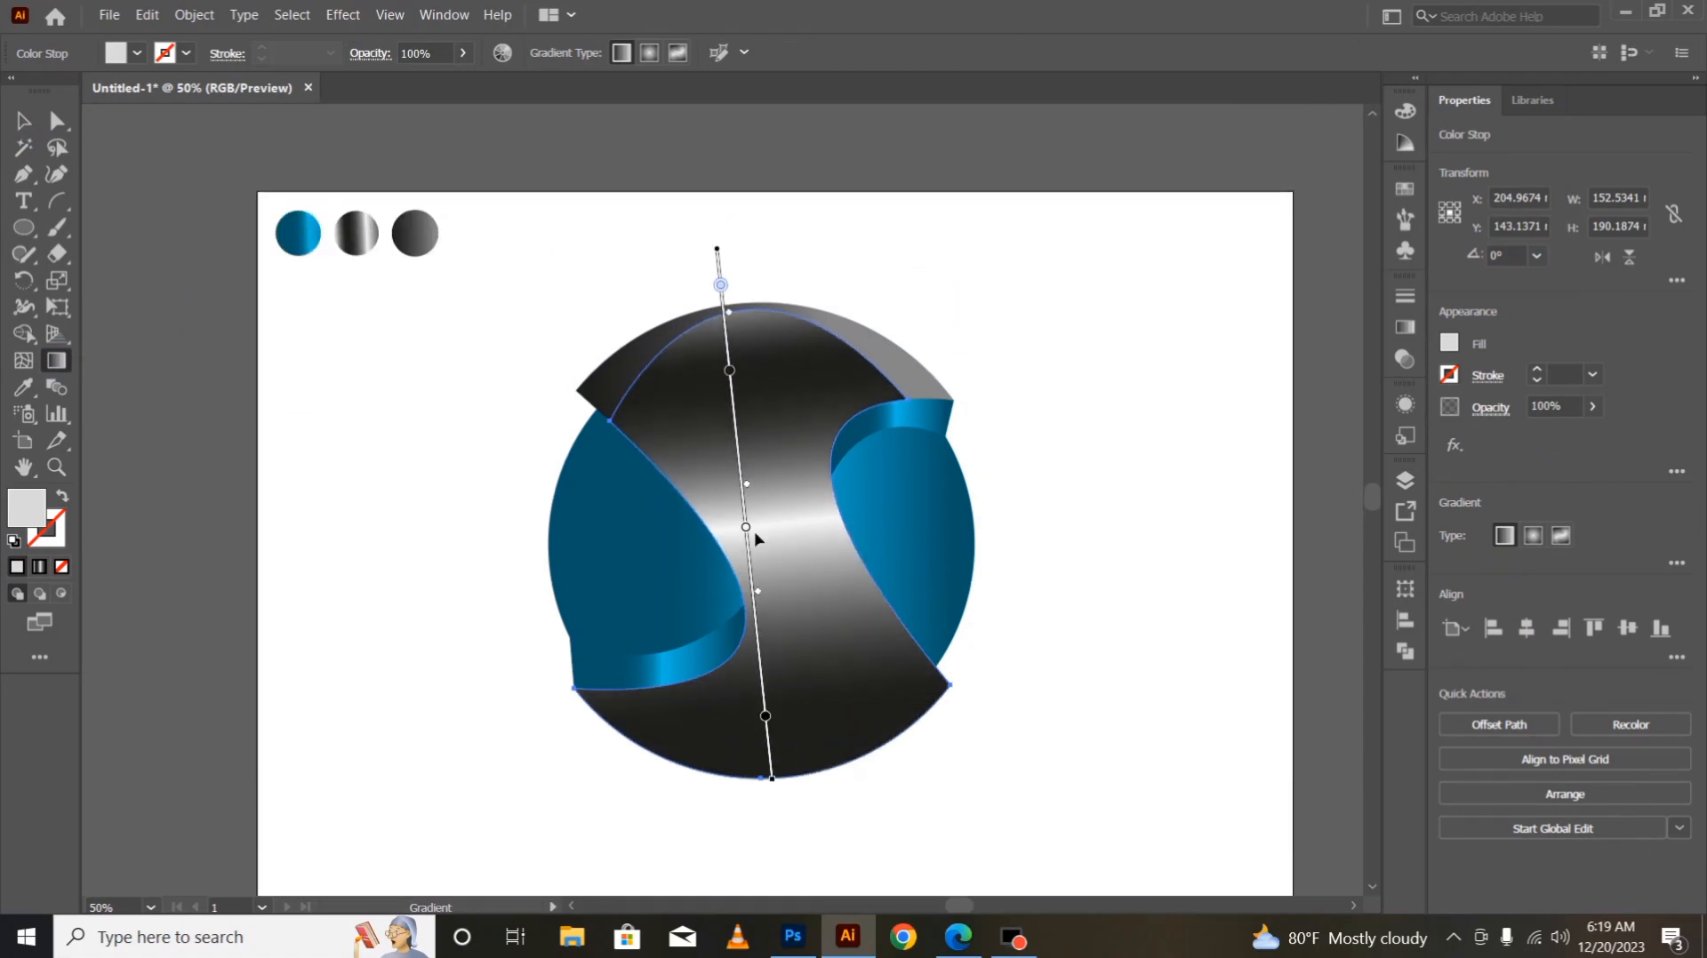
- Shift the S body gradient's upper light and dark stops downward and its lower black stop closer to the bottom edge
drag(730, 371, 735, 424)
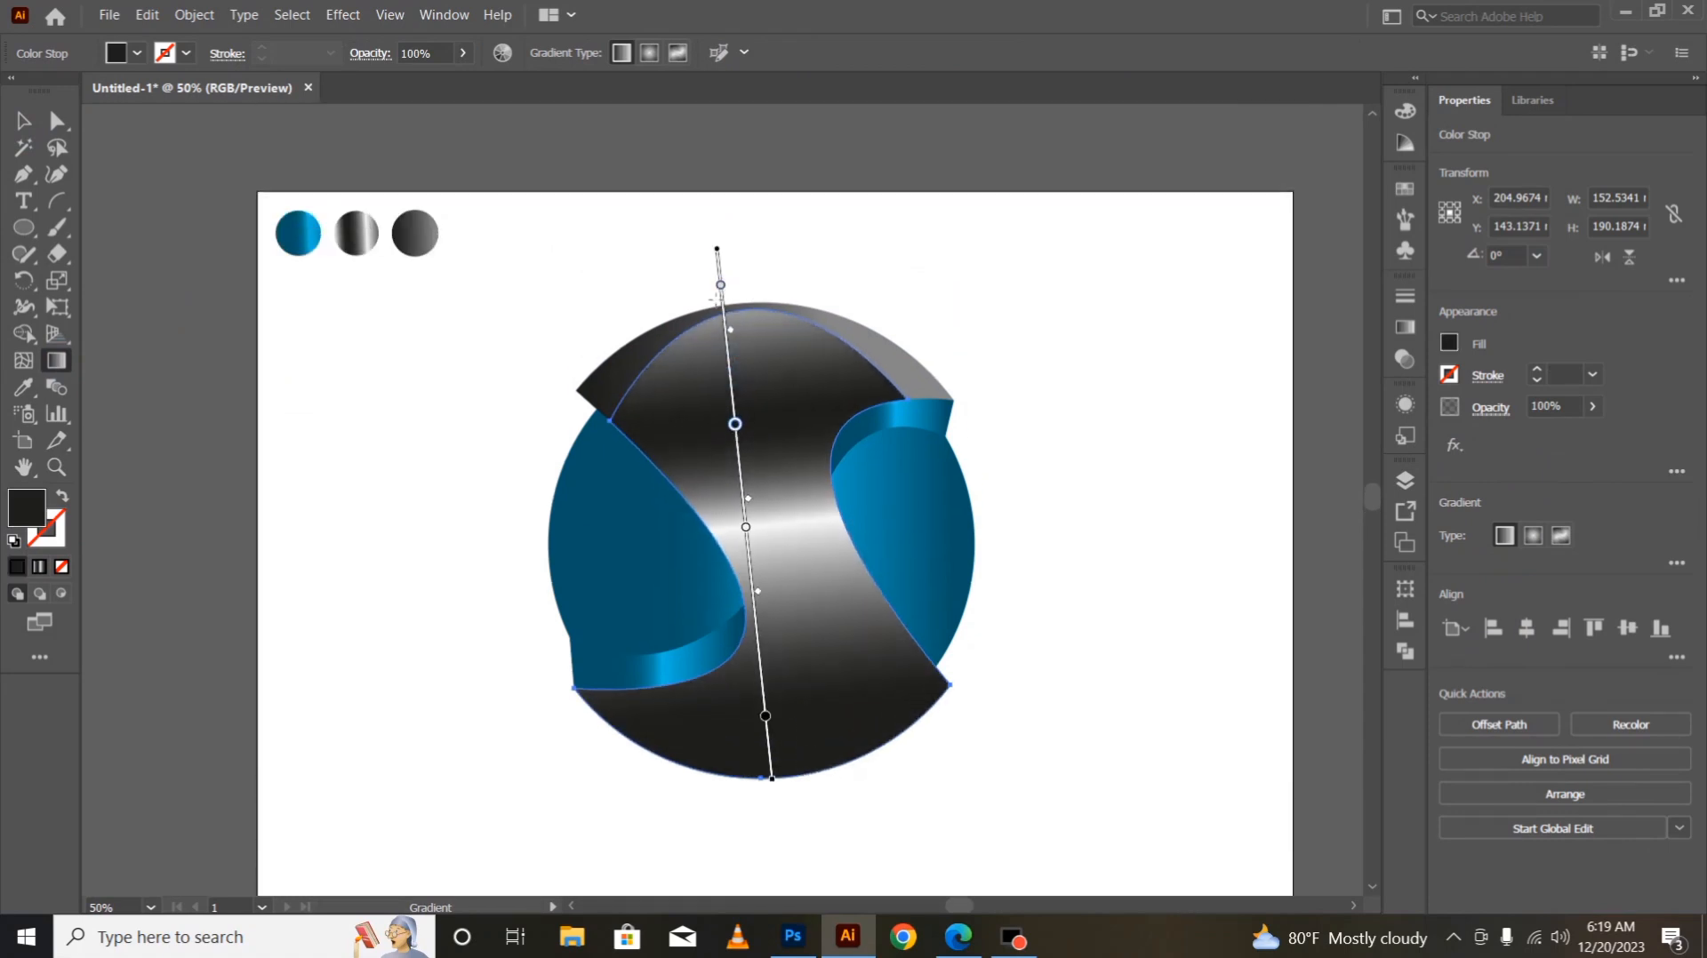
drag(721, 286, 724, 311)
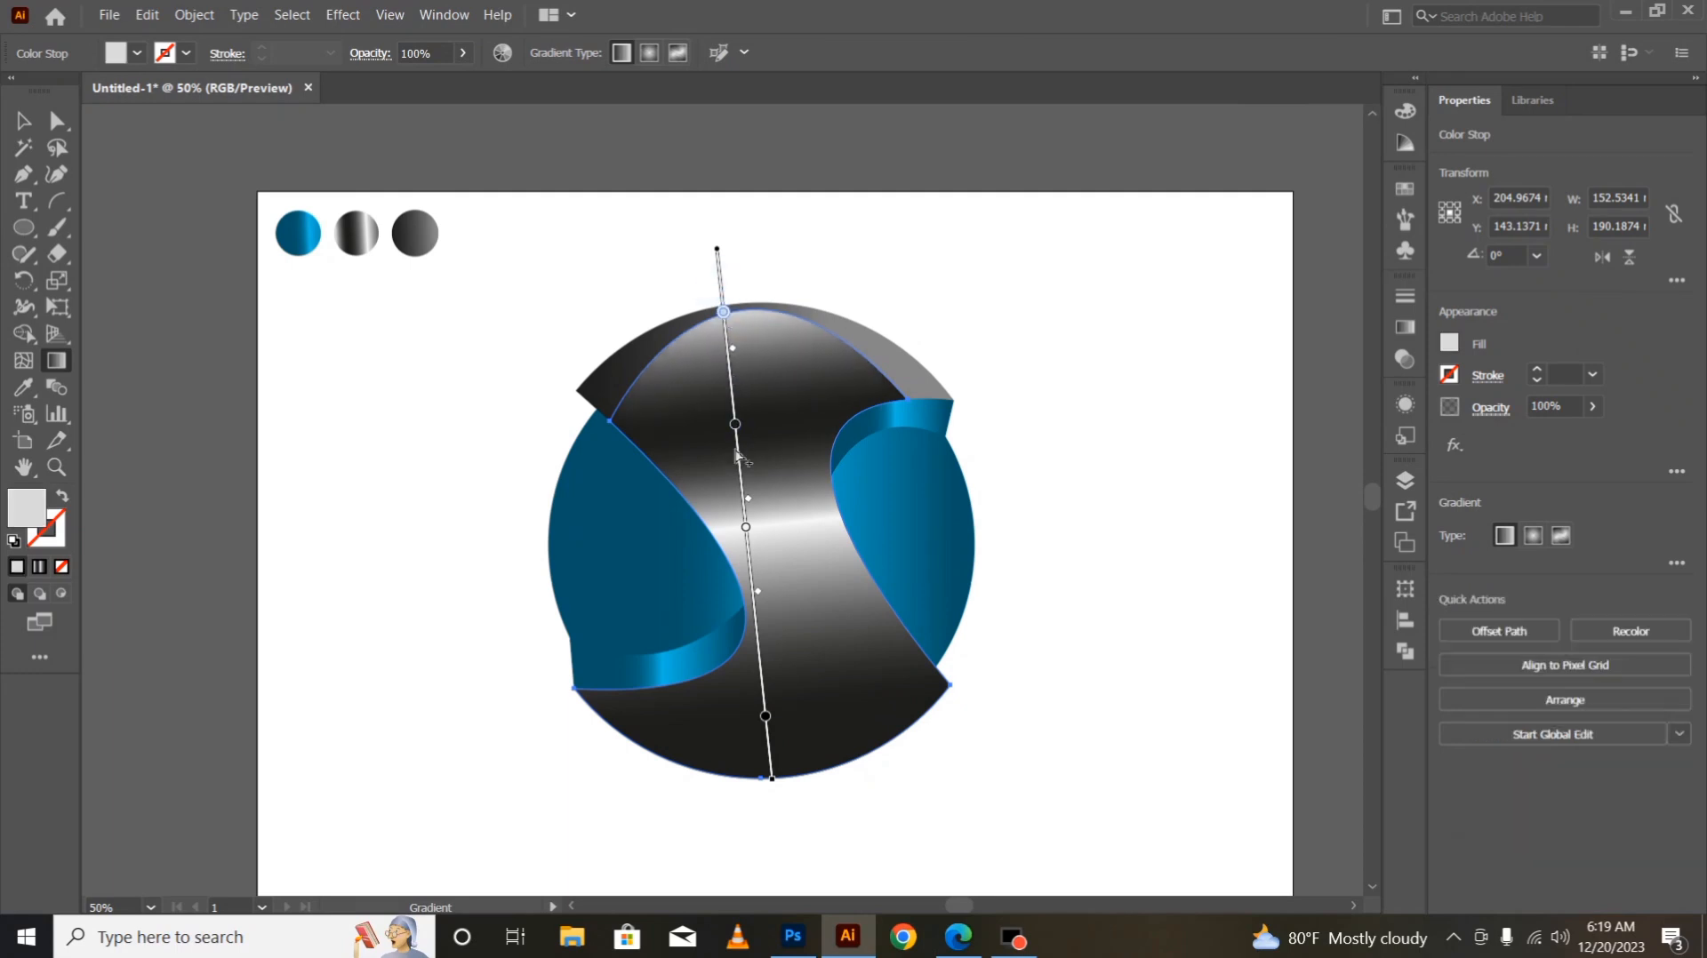
drag(743, 433, 738, 440)
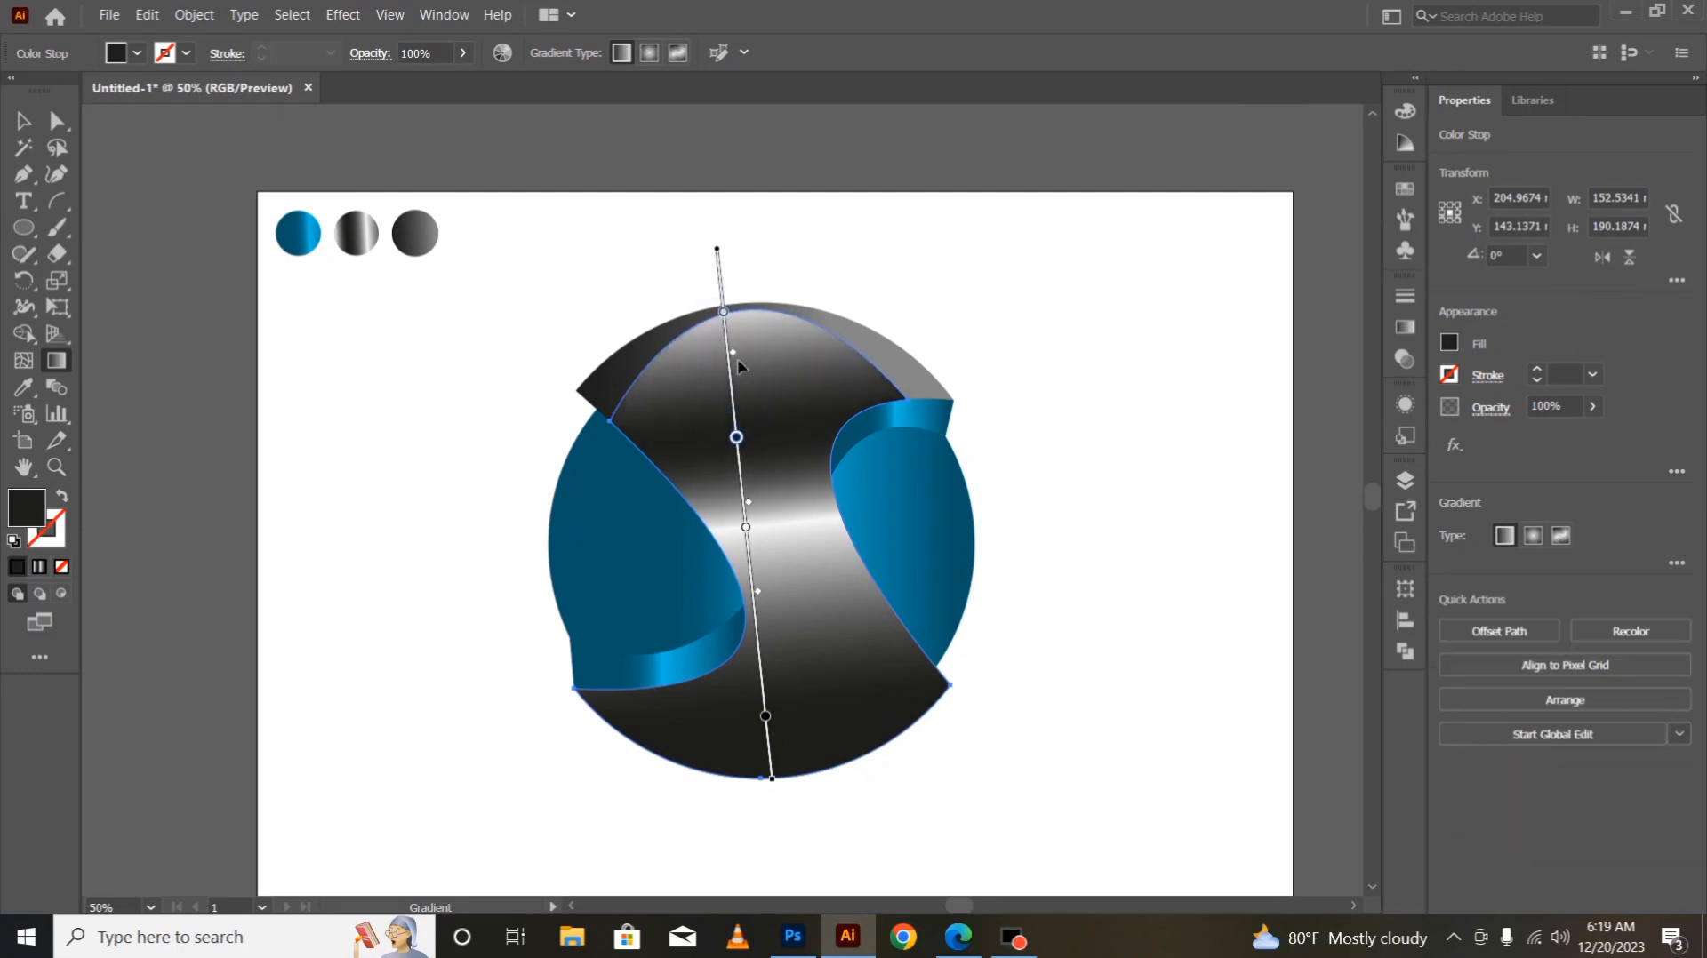
drag(734, 353, 734, 359)
drag(770, 718, 774, 782)
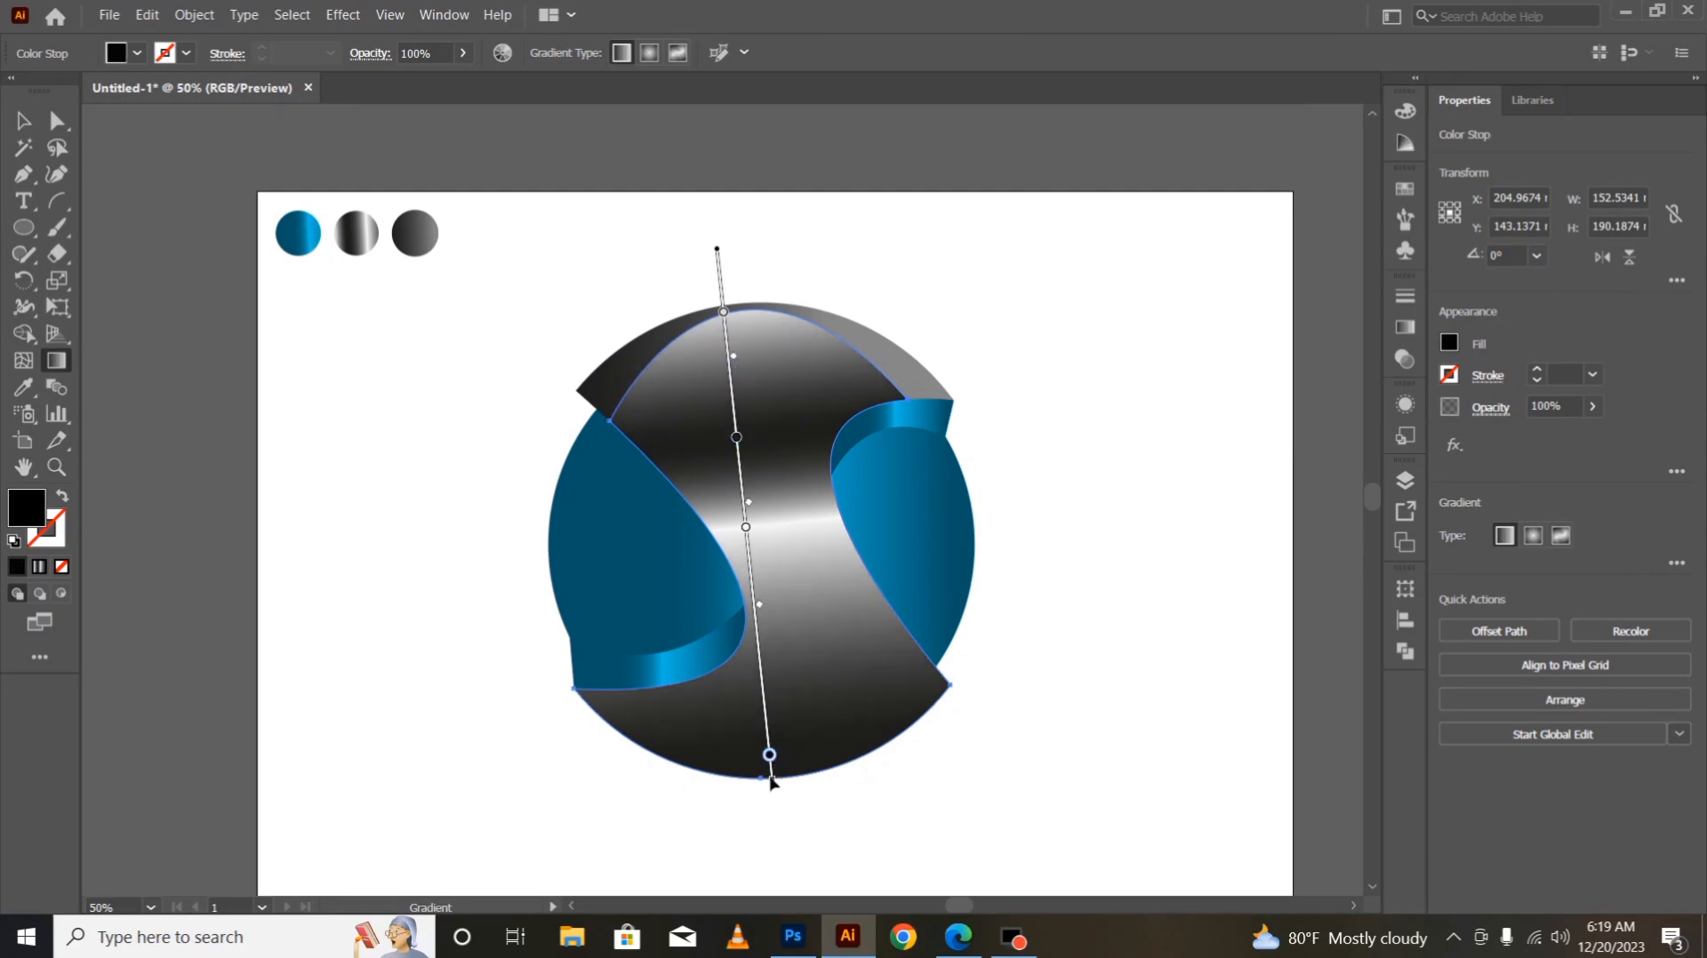
click(23, 120)
click(349, 522)
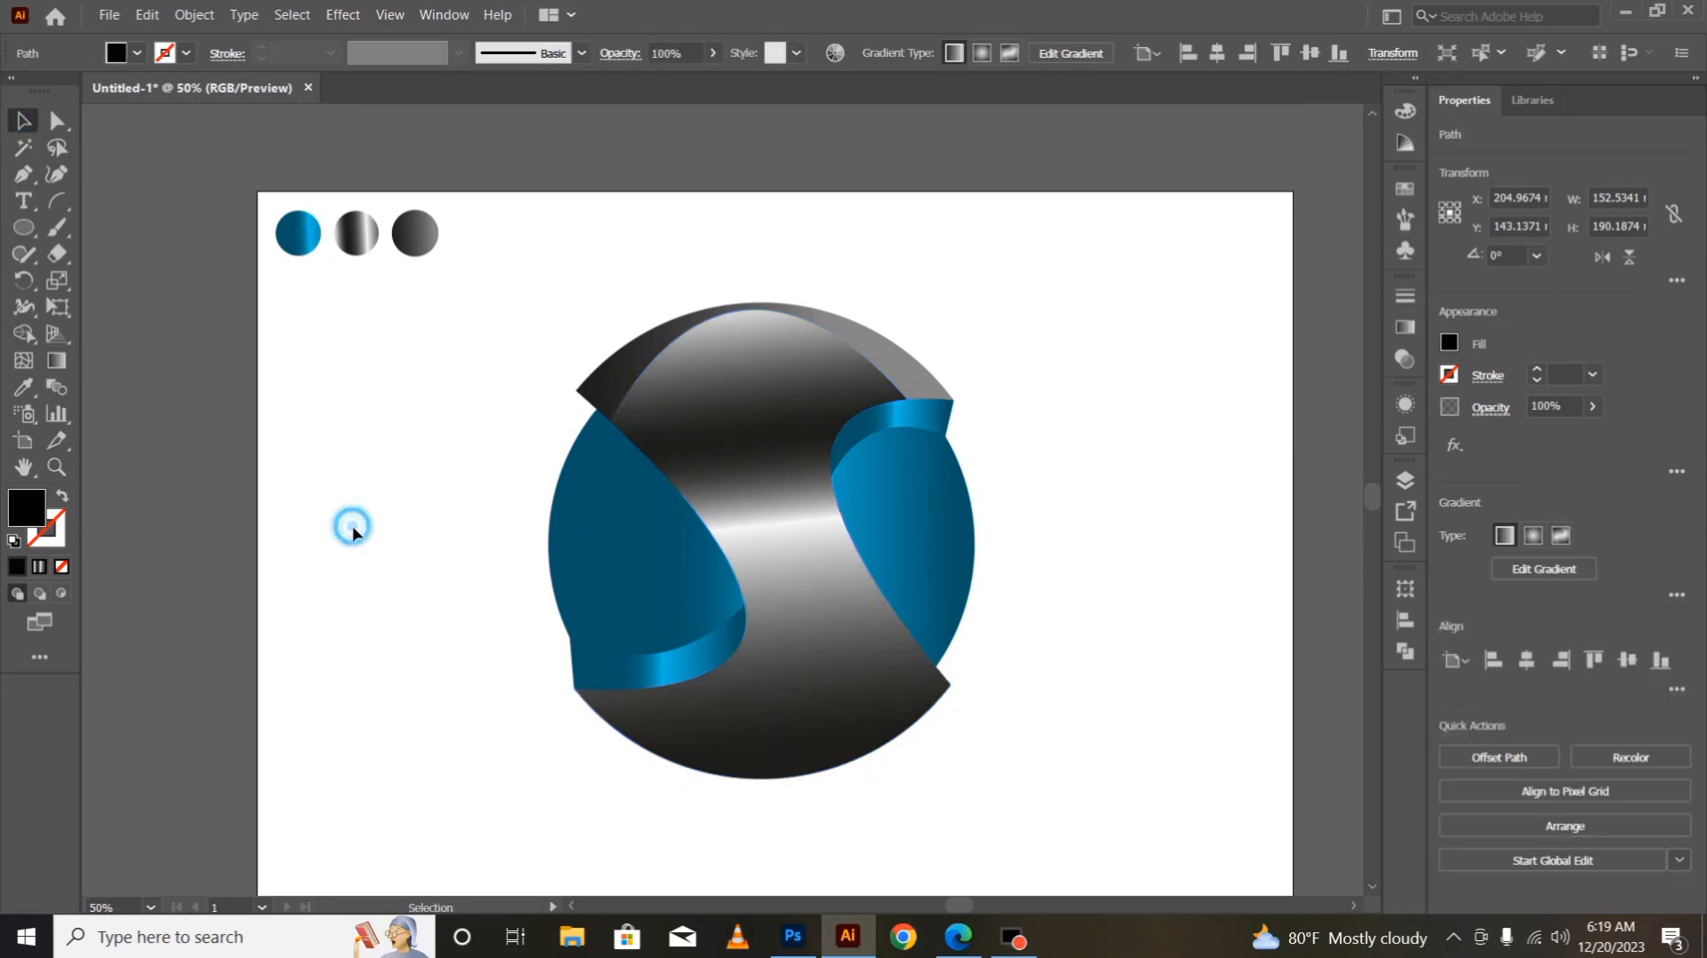
- Redraw the top crescent's dark grey gradient as a slightly upward-tilted line from beyond its left tip to beyond its right tip
click(611, 369)
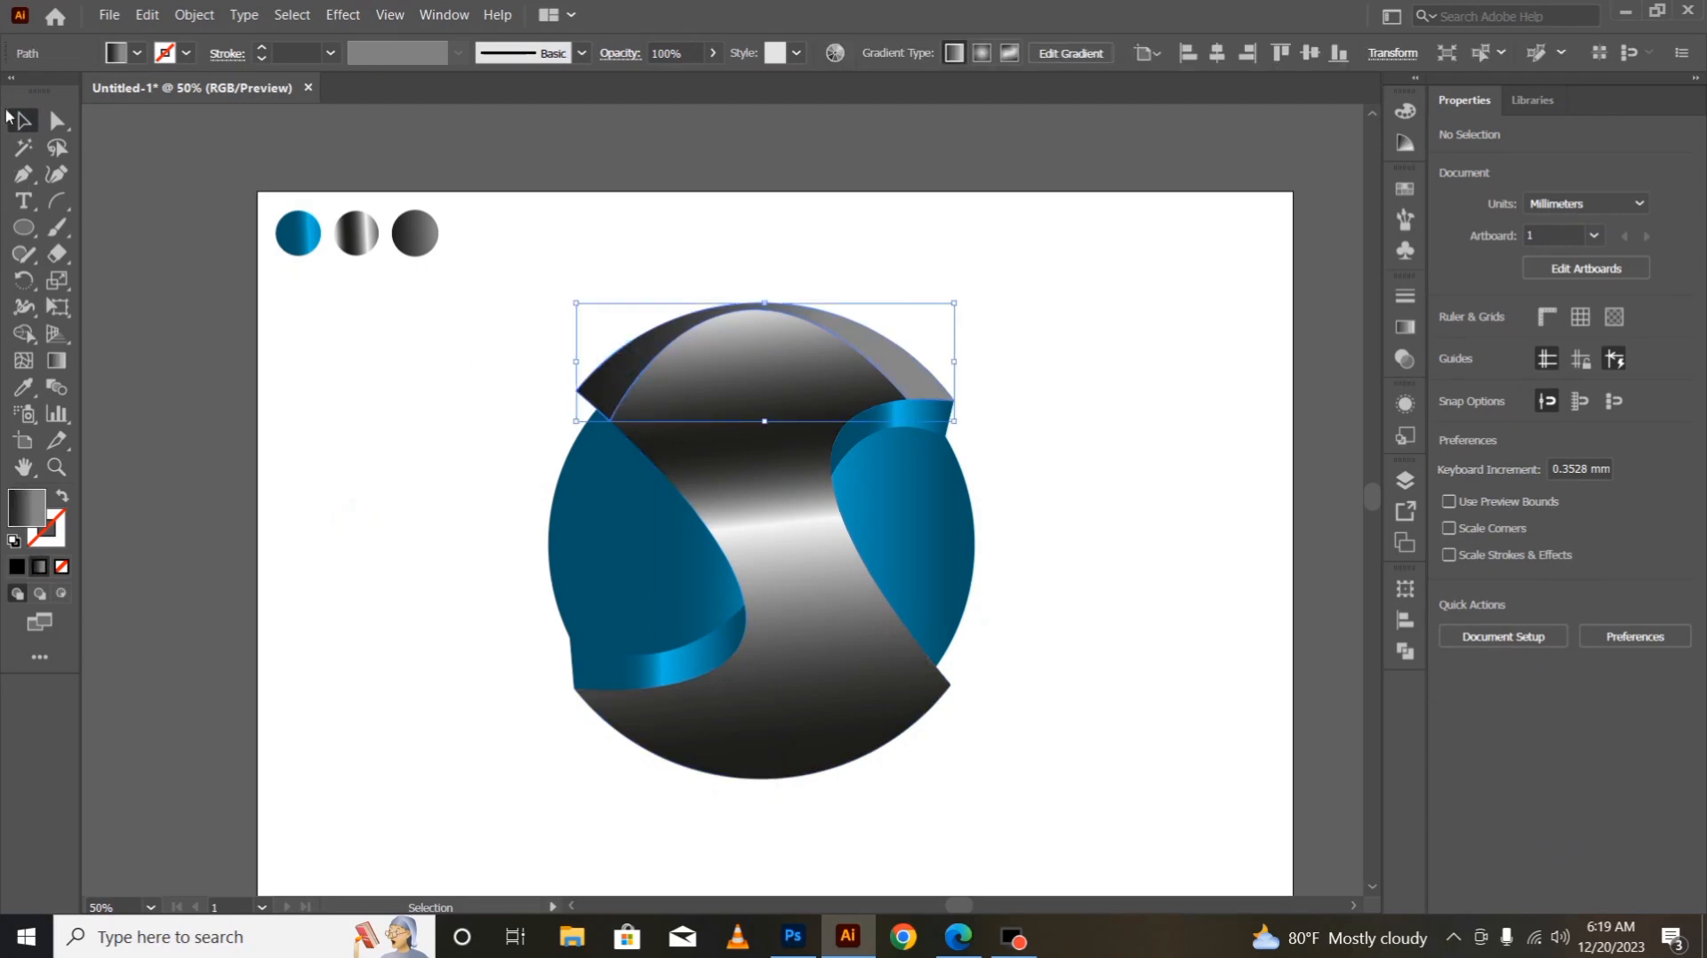
key(g)
mouse_move(519, 345)
mouse_down()
mouse_move(1174, 278)
mouse_move(1037, 302)
mouse_up()
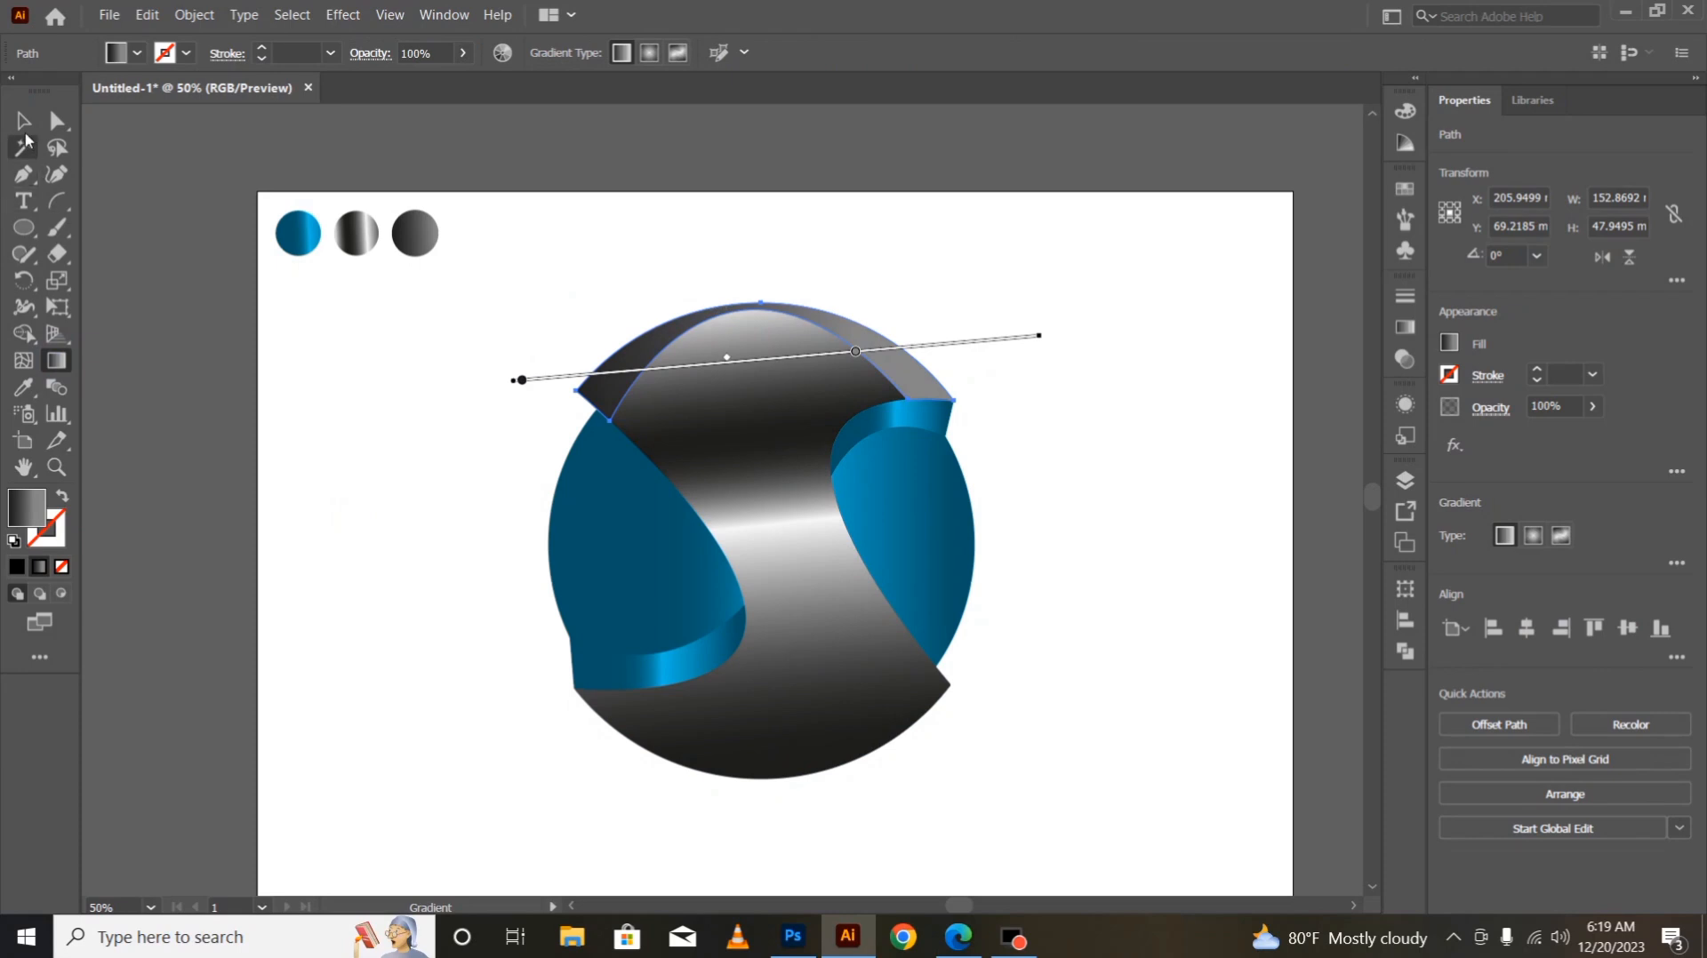
click(23, 120)
click(304, 522)
scroll(395, 467, down, 2)
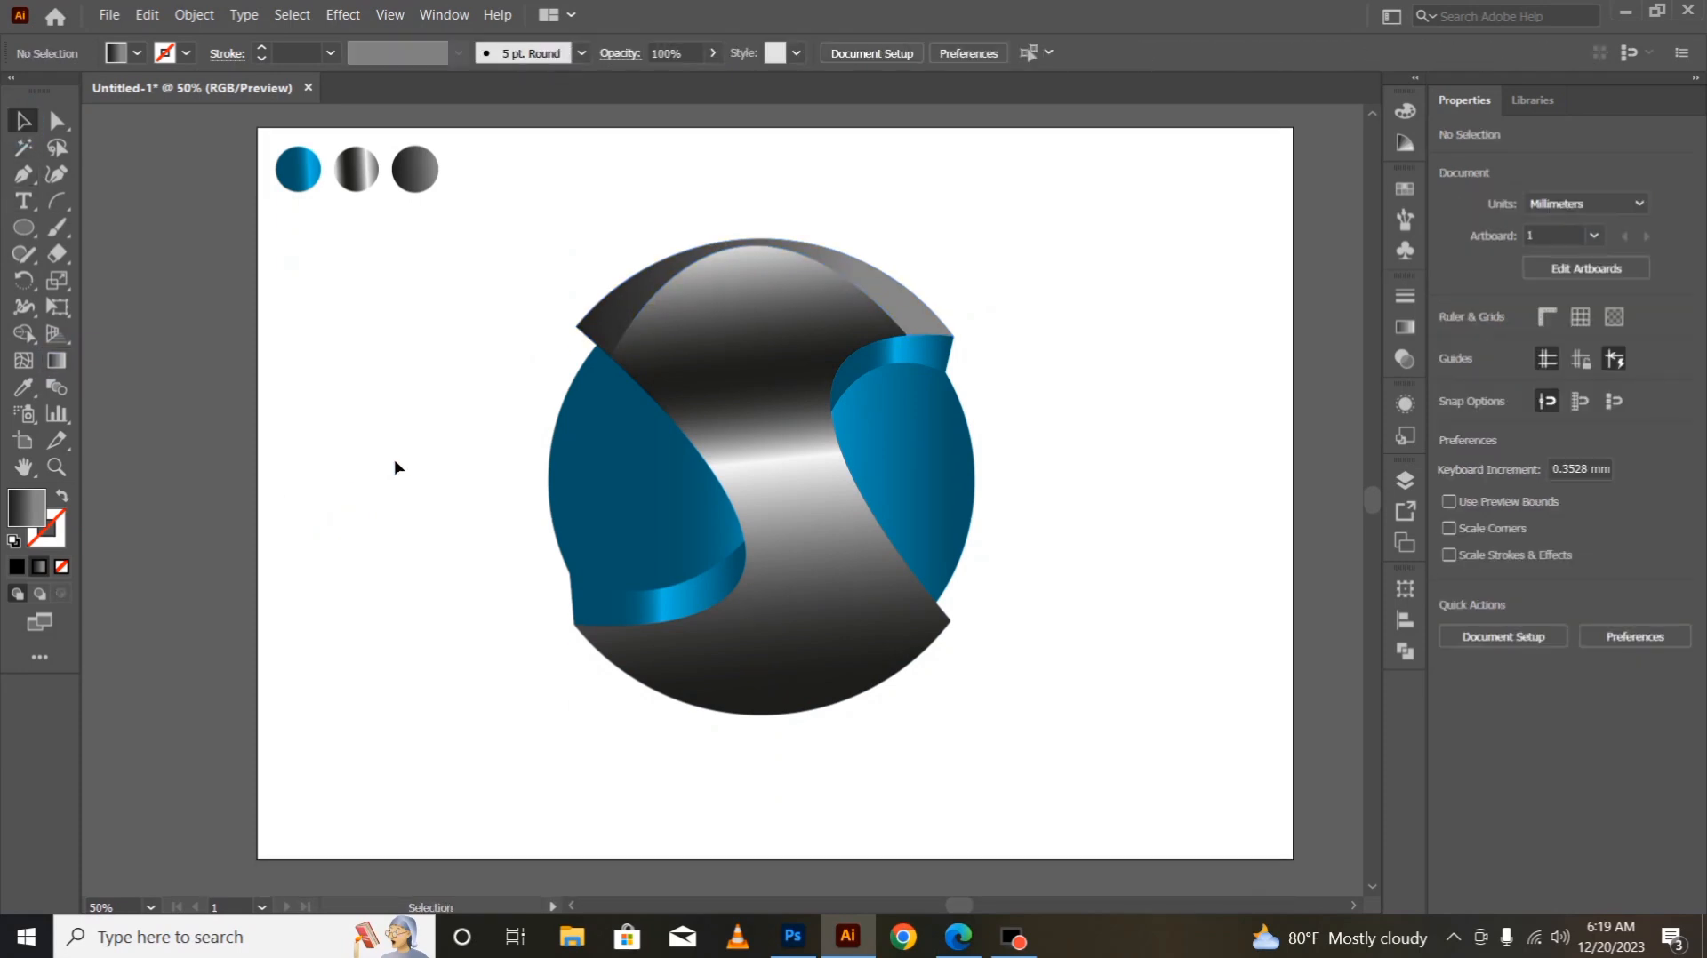
- Stretch the blue background circle's gradient almost horizontally, starting and ending well outside its left and right edges
click(622, 476)
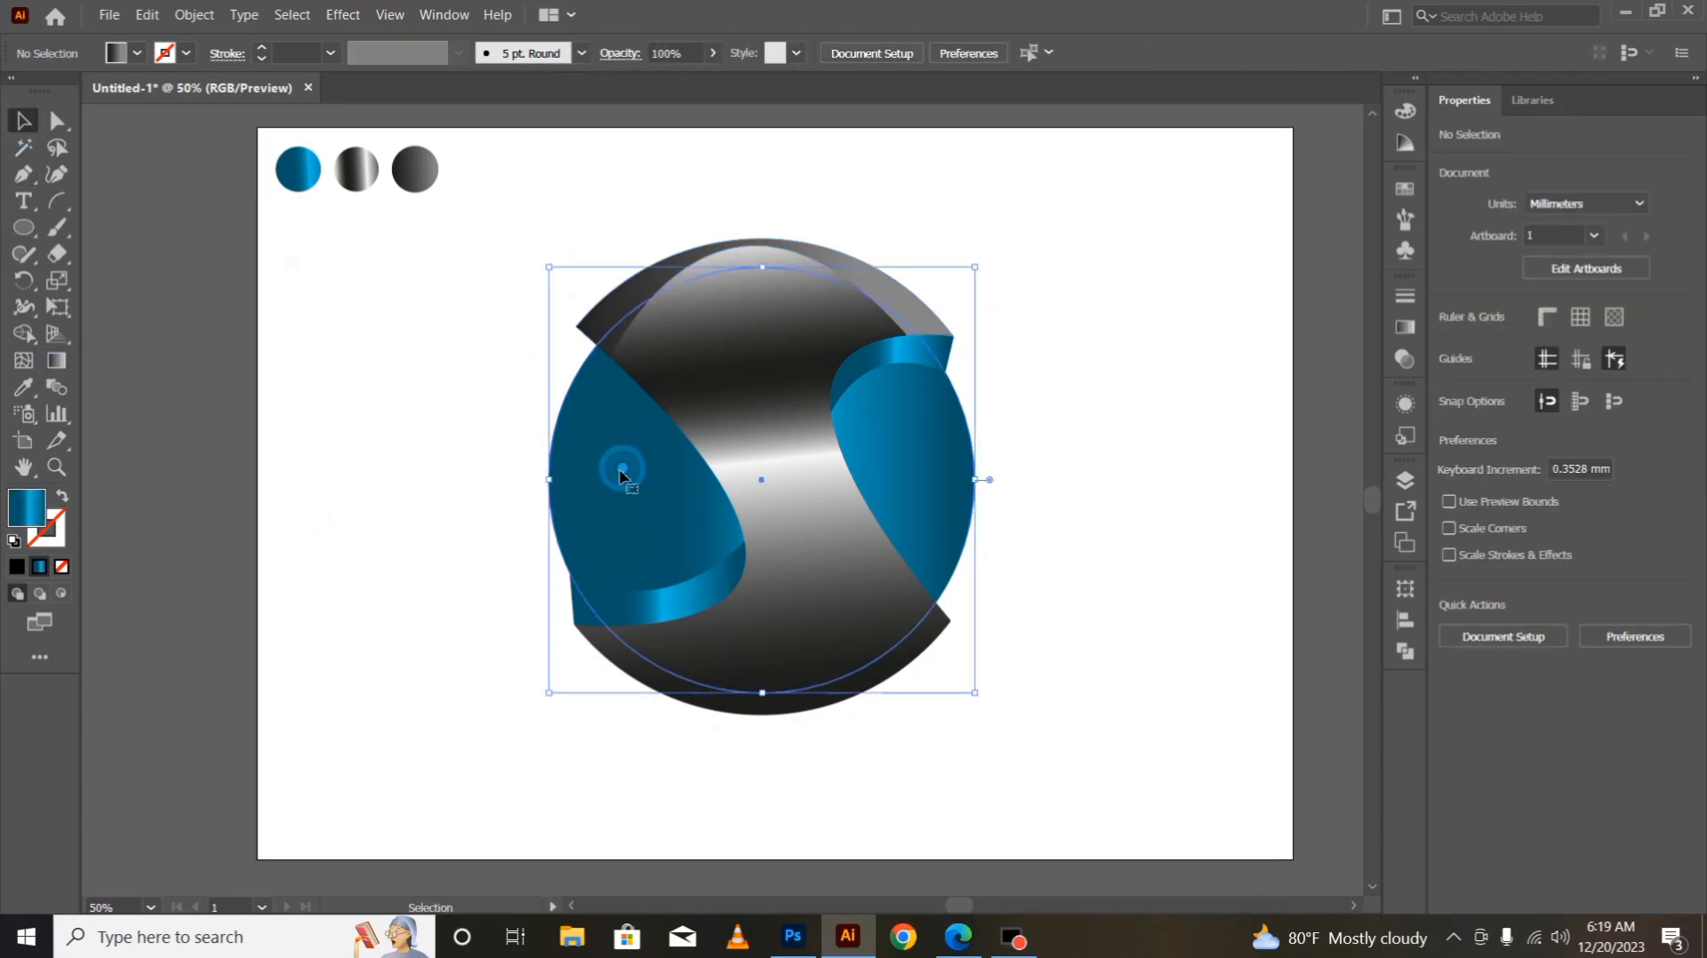
click(56, 361)
mouse_move(381, 474)
mouse_down()
mouse_move(1315, 411)
mouse_move(1093, 499)
mouse_move(1024, 491)
mouse_move(1084, 473)
mouse_up()
drag(912, 481, 925, 485)
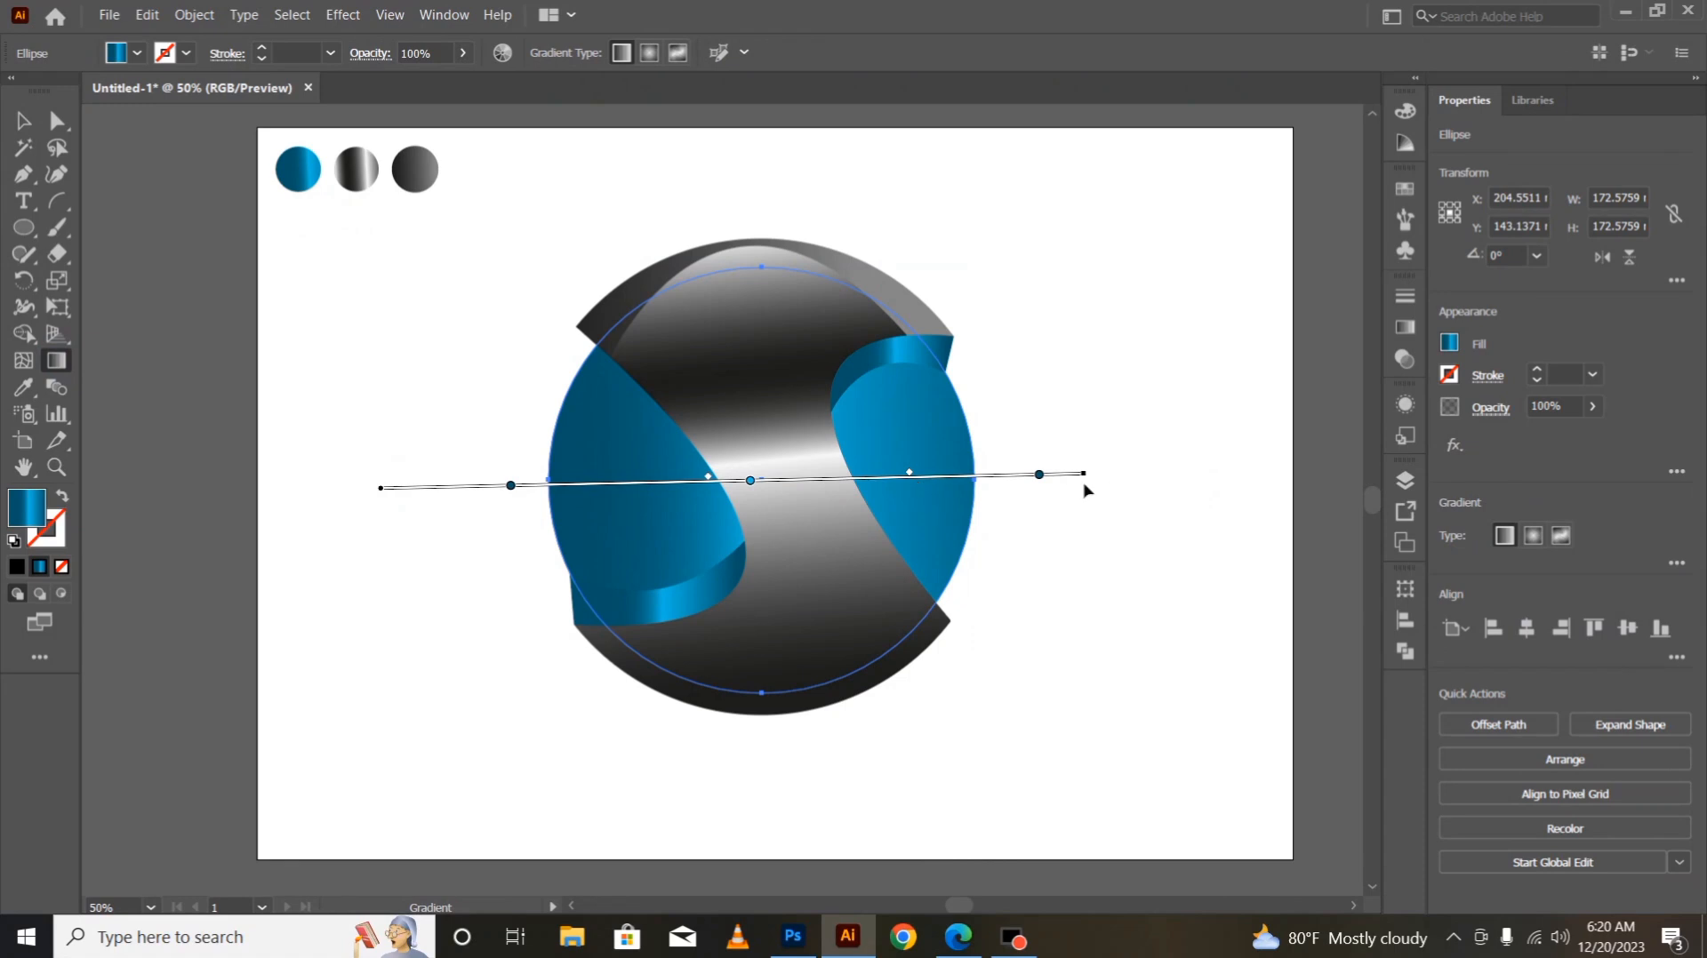
- Move the circle gradient's two dark blue stops inward to the circle's sides and its light blue stop slightly left of centre
drag(1042, 480, 953, 481)
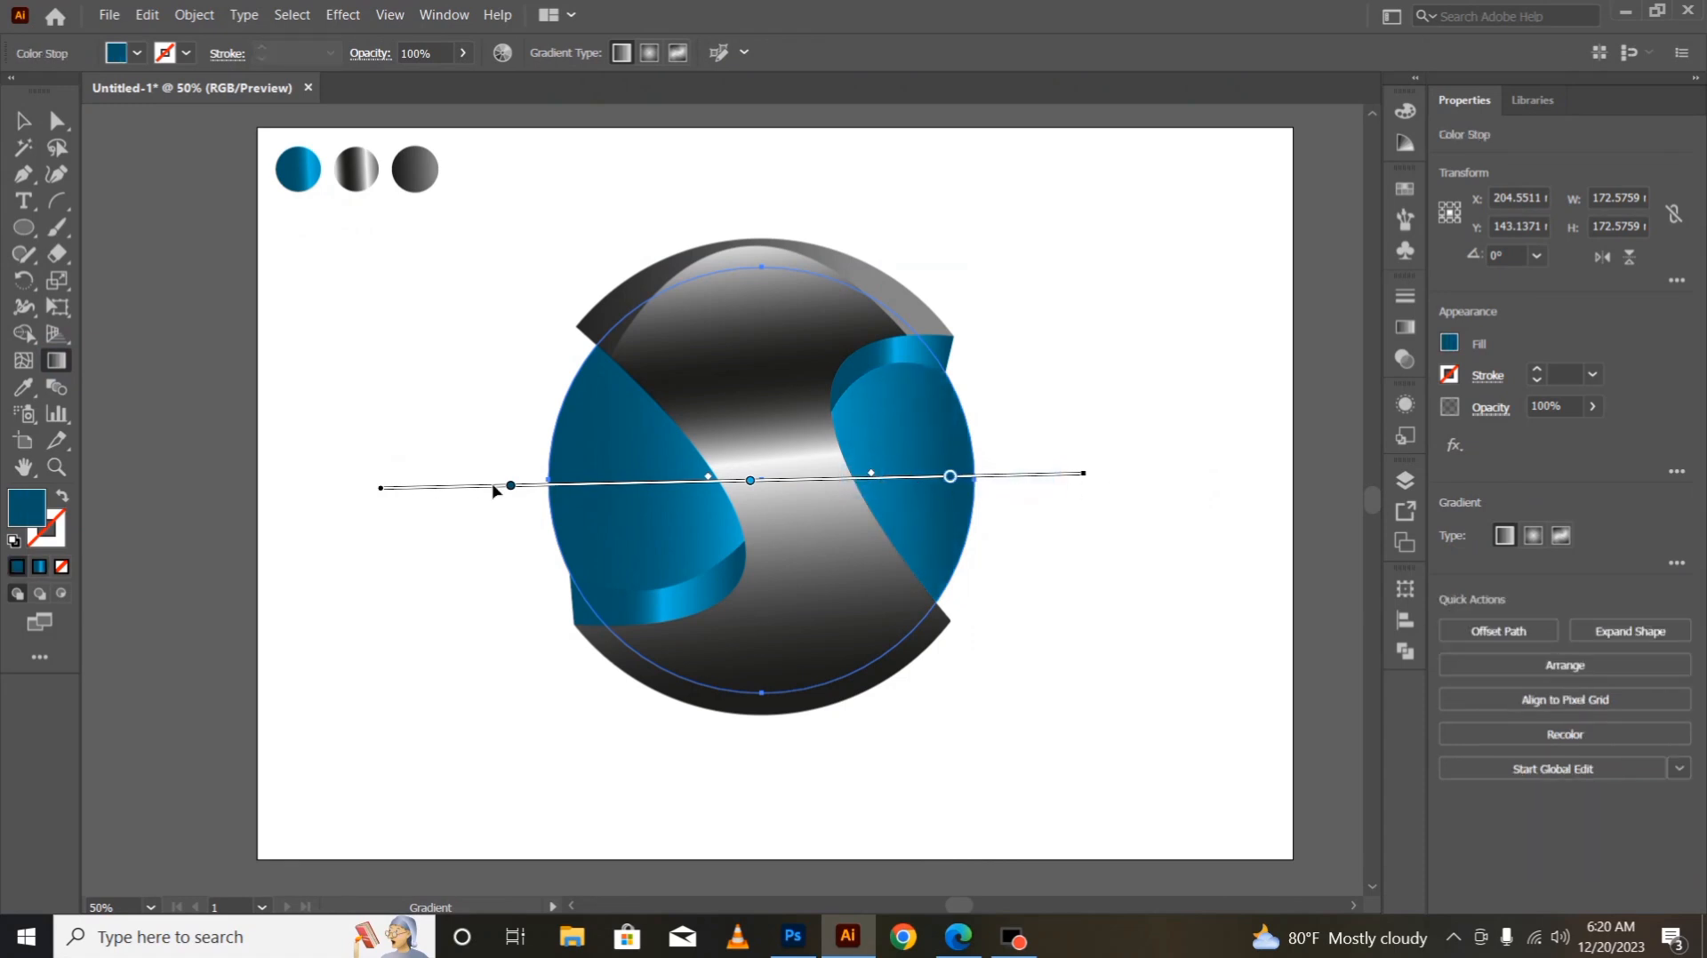
drag(511, 489, 551, 489)
drag(725, 487, 702, 490)
drag(563, 495, 574, 496)
mouse_move(710, 482)
mouse_down()
mouse_move(676, 489)
mouse_move(754, 490)
mouse_move(739, 495)
mouse_up()
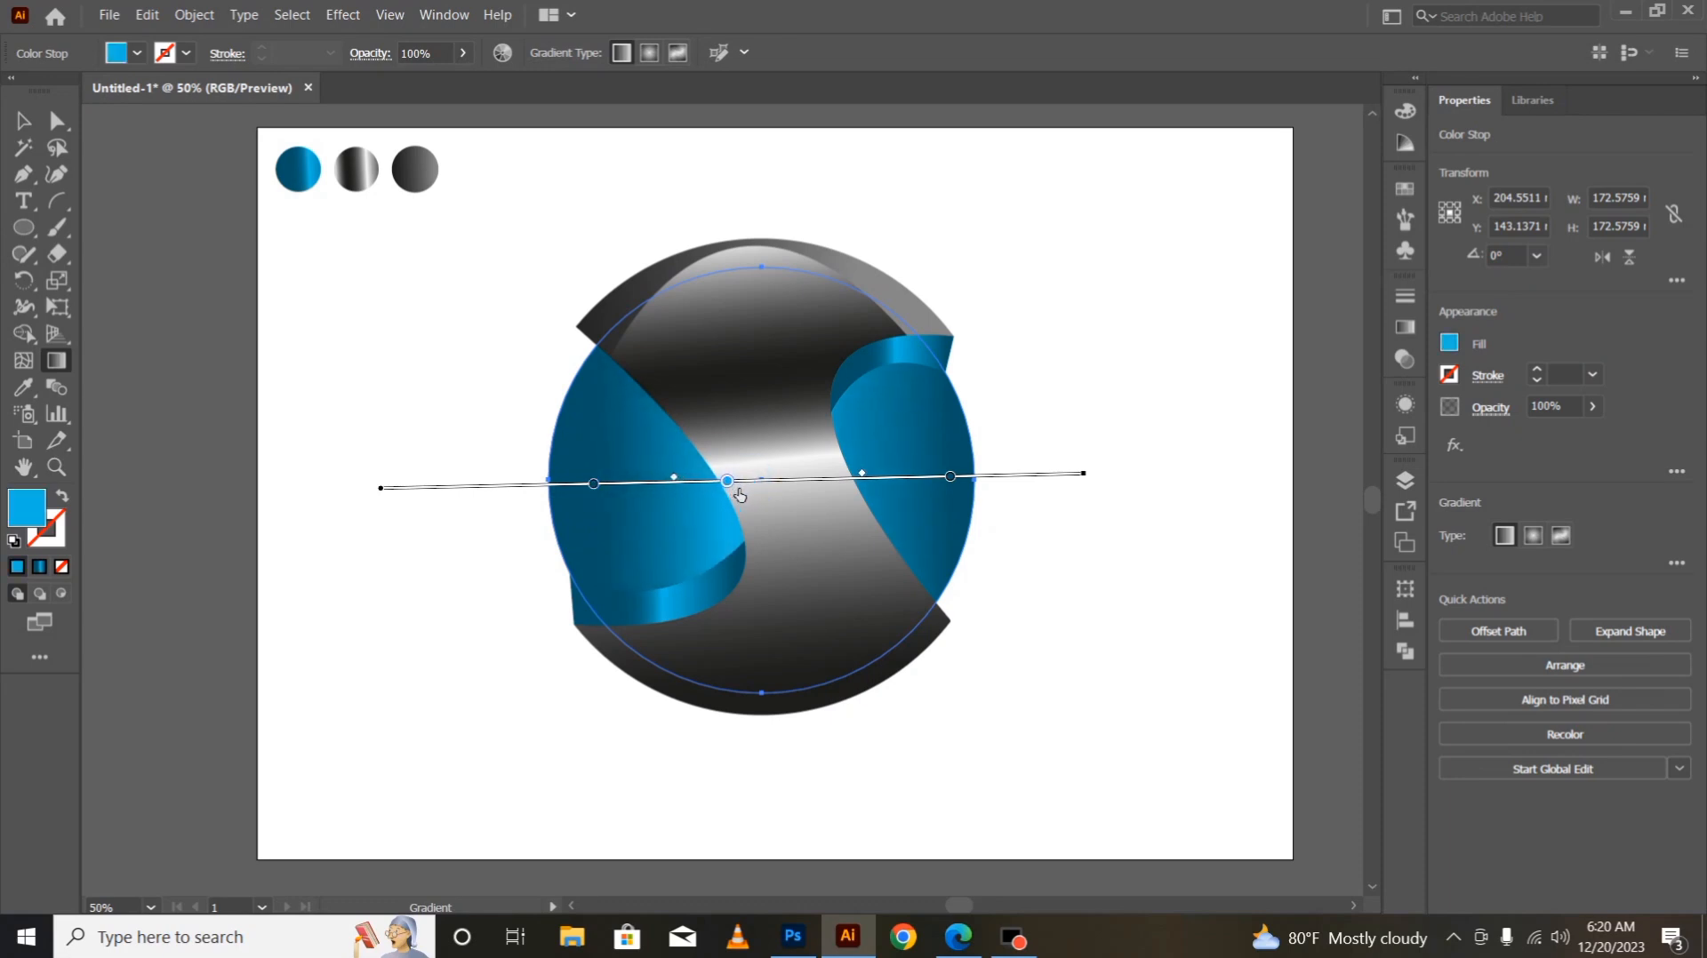
click(23, 120)
click(224, 523)
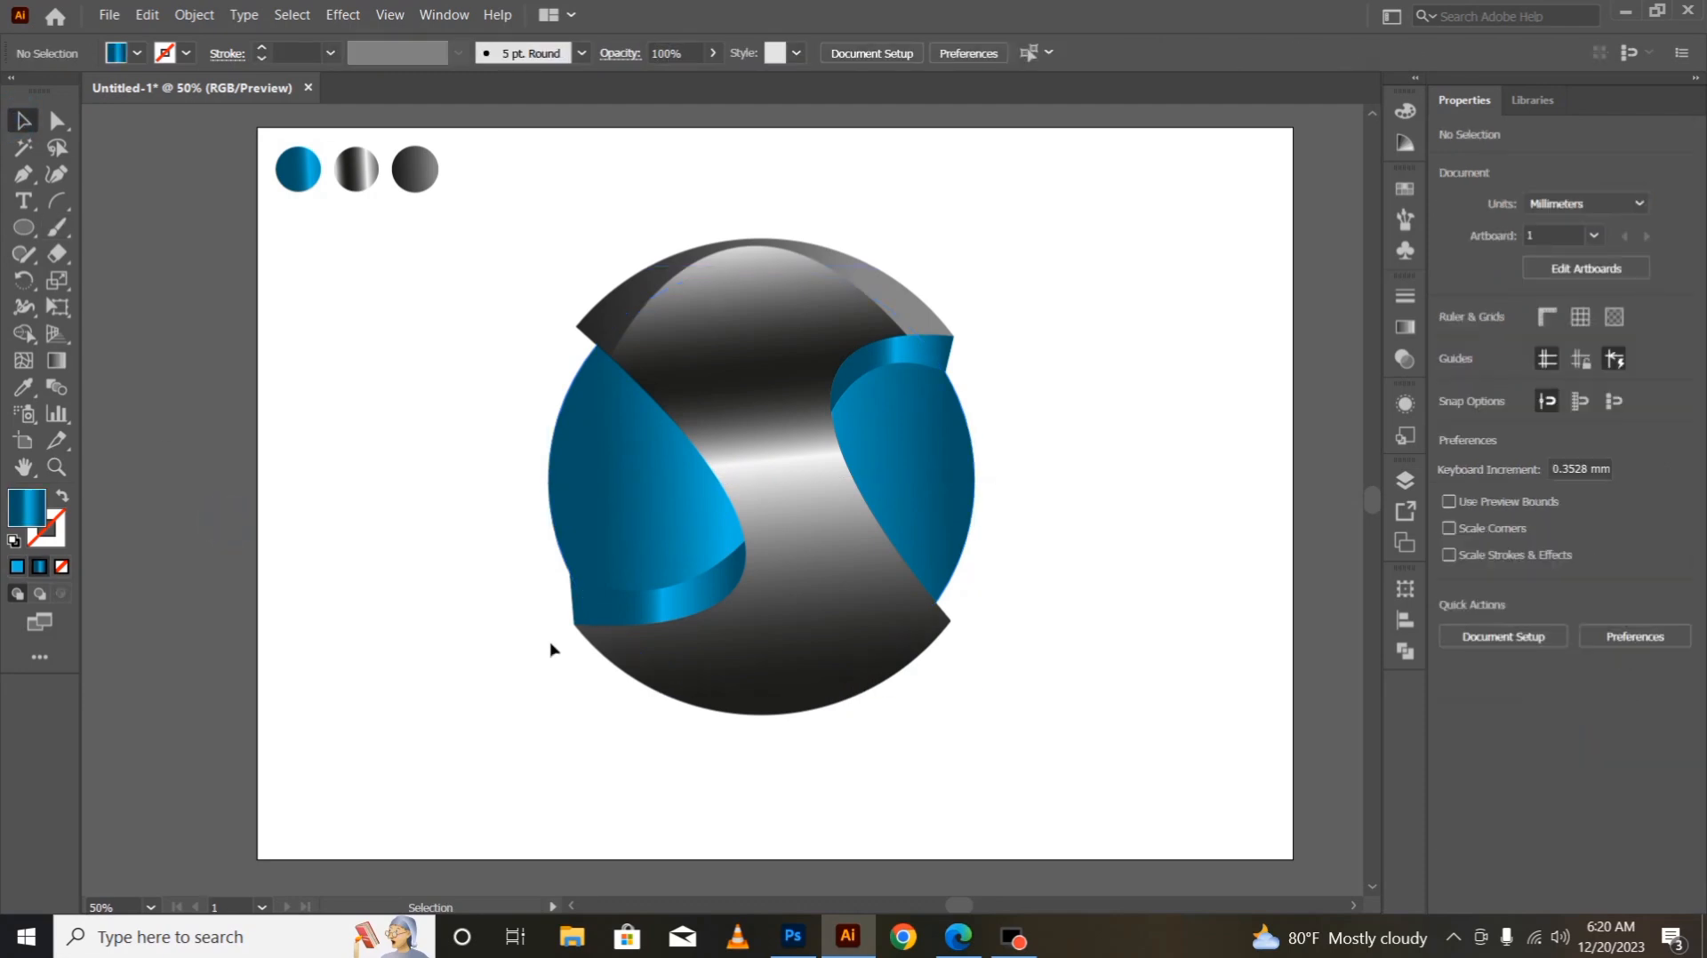
- Redraw the lower-left ribbon fold's gradient from far left of the fold, light blue at its outer end and dark at its inner end
click(597, 613)
click(57, 361)
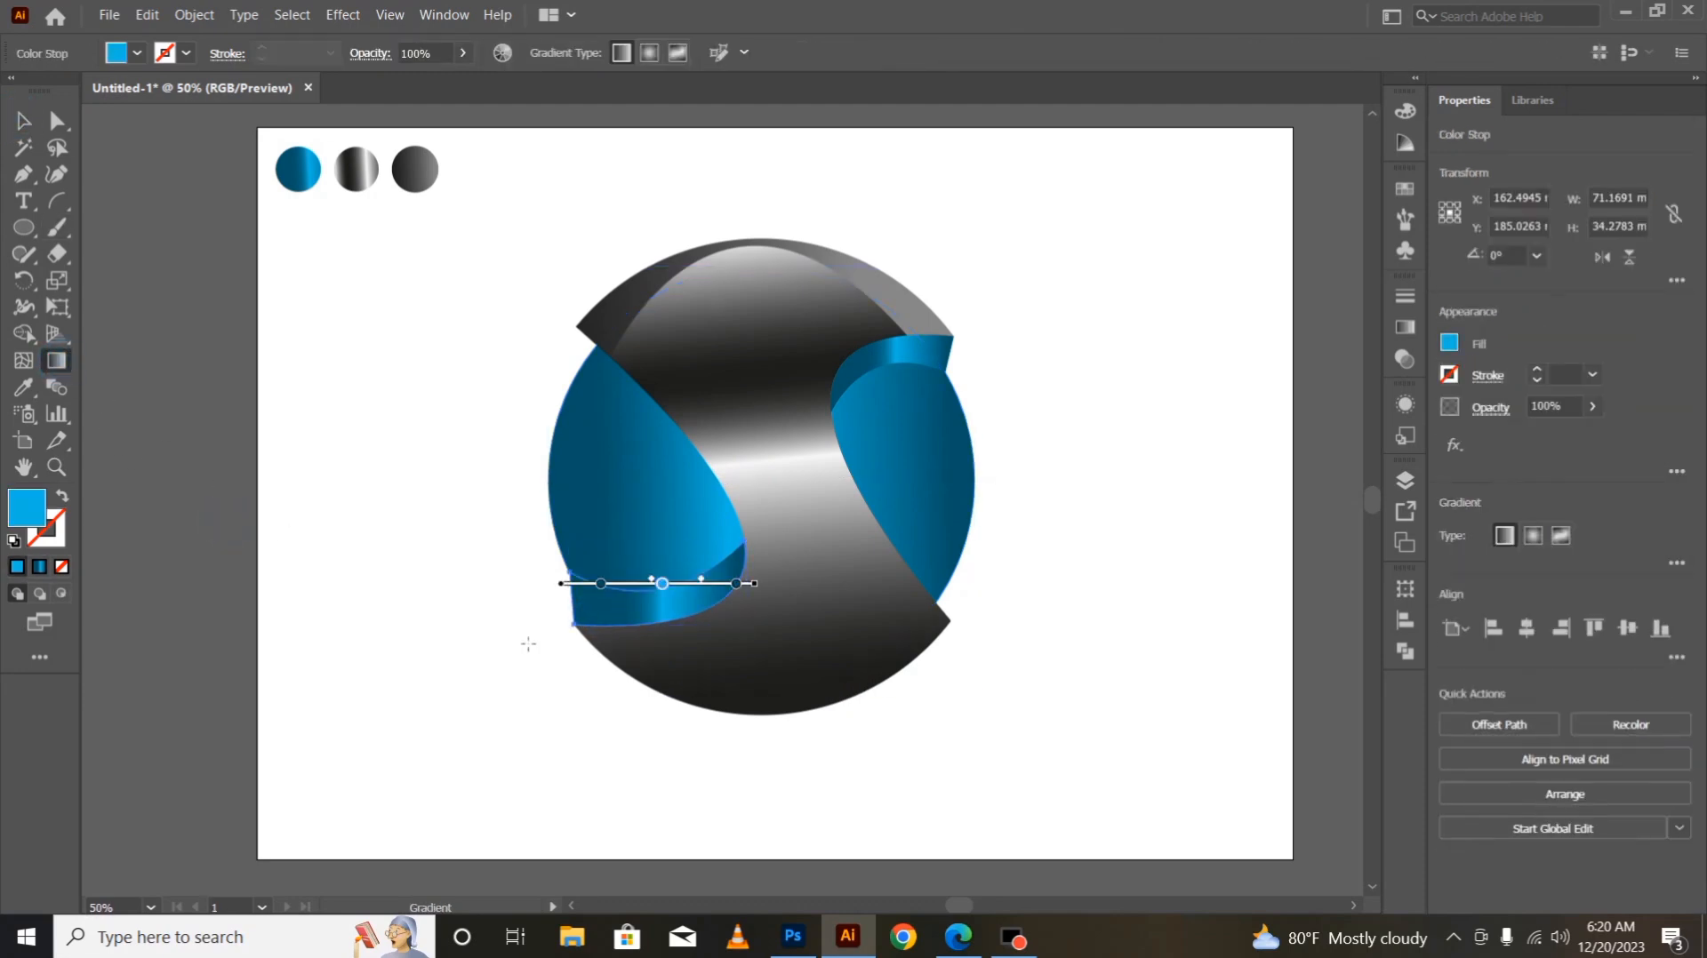
drag(510, 638, 682, 624)
mouse_move(361, 629)
mouse_down()
mouse_move(838, 560)
mouse_move(1000, 476)
mouse_move(800, 543)
mouse_move(742, 587)
mouse_up()
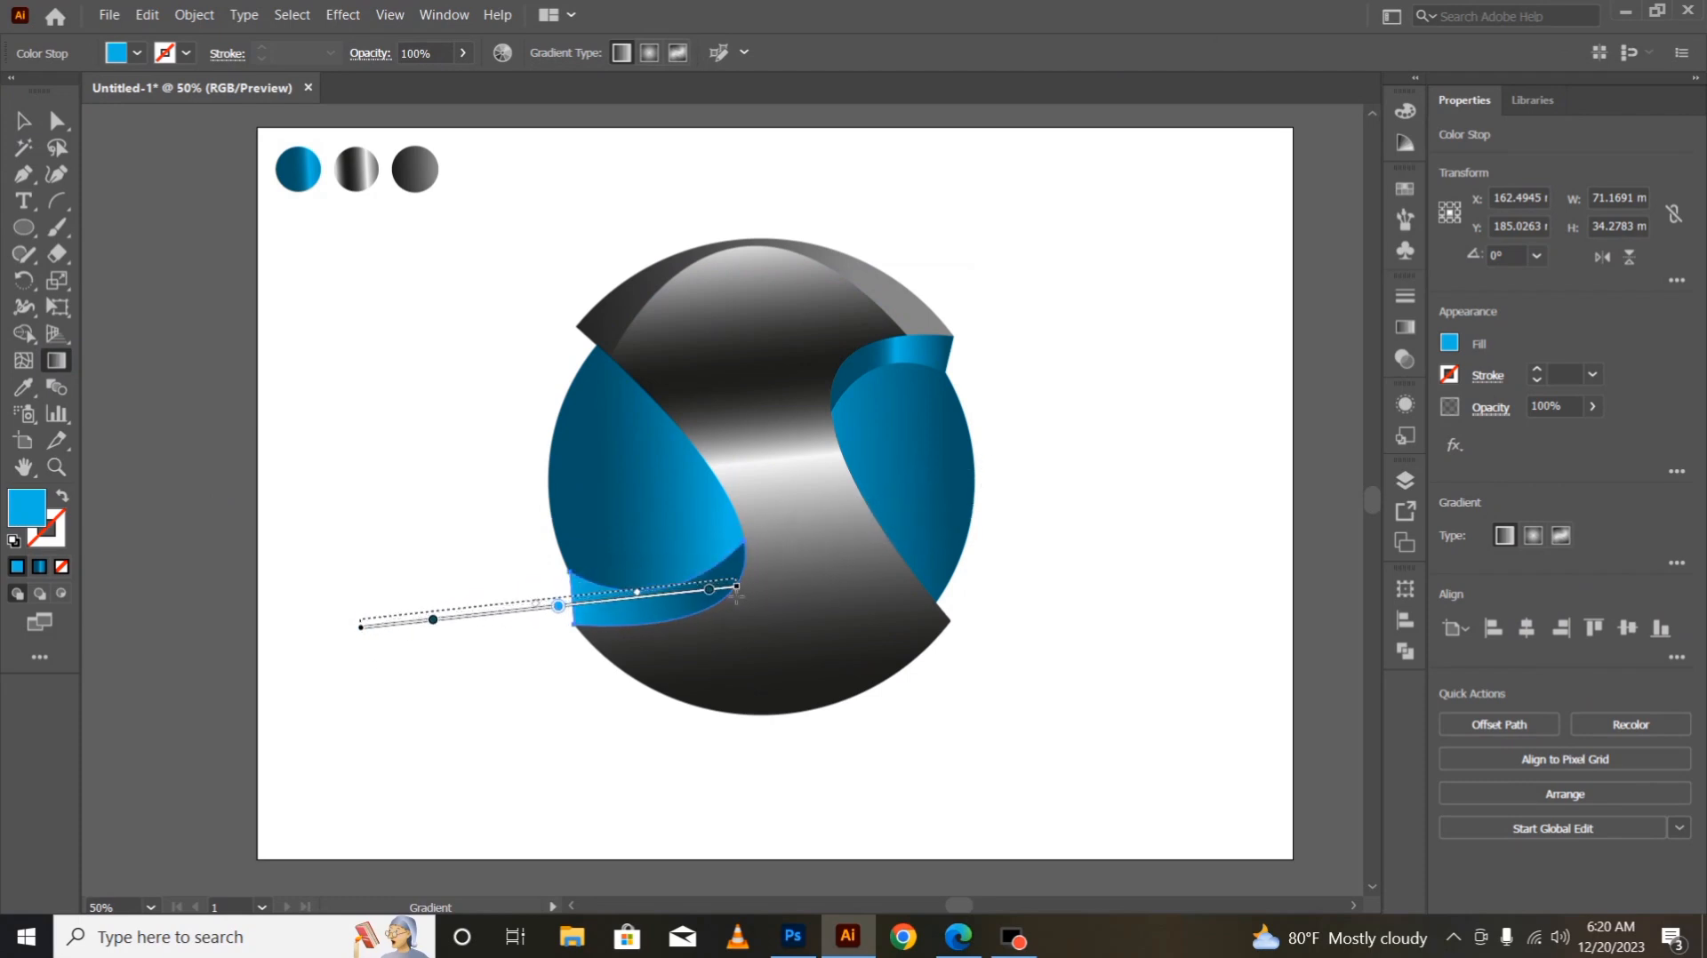
click(24, 122)
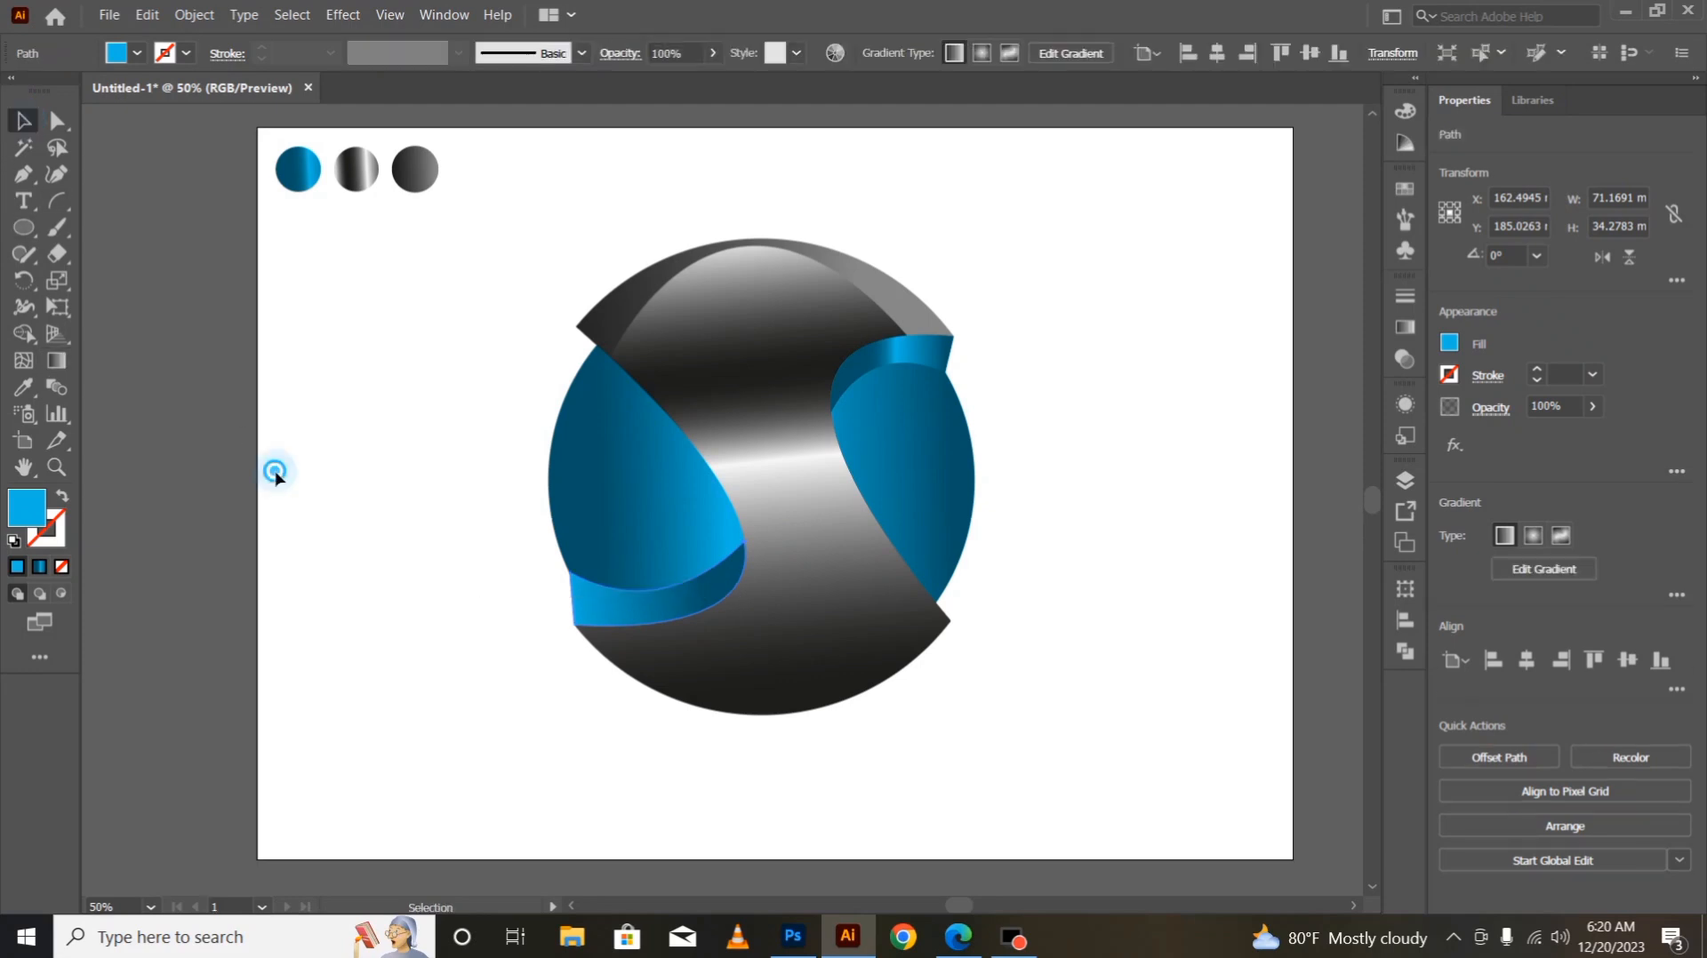
click(274, 473)
- Redraw the upper-right ribbon fold's blue gradient diagonally upward, from inside the S to beyond the fold's outer tip
click(899, 352)
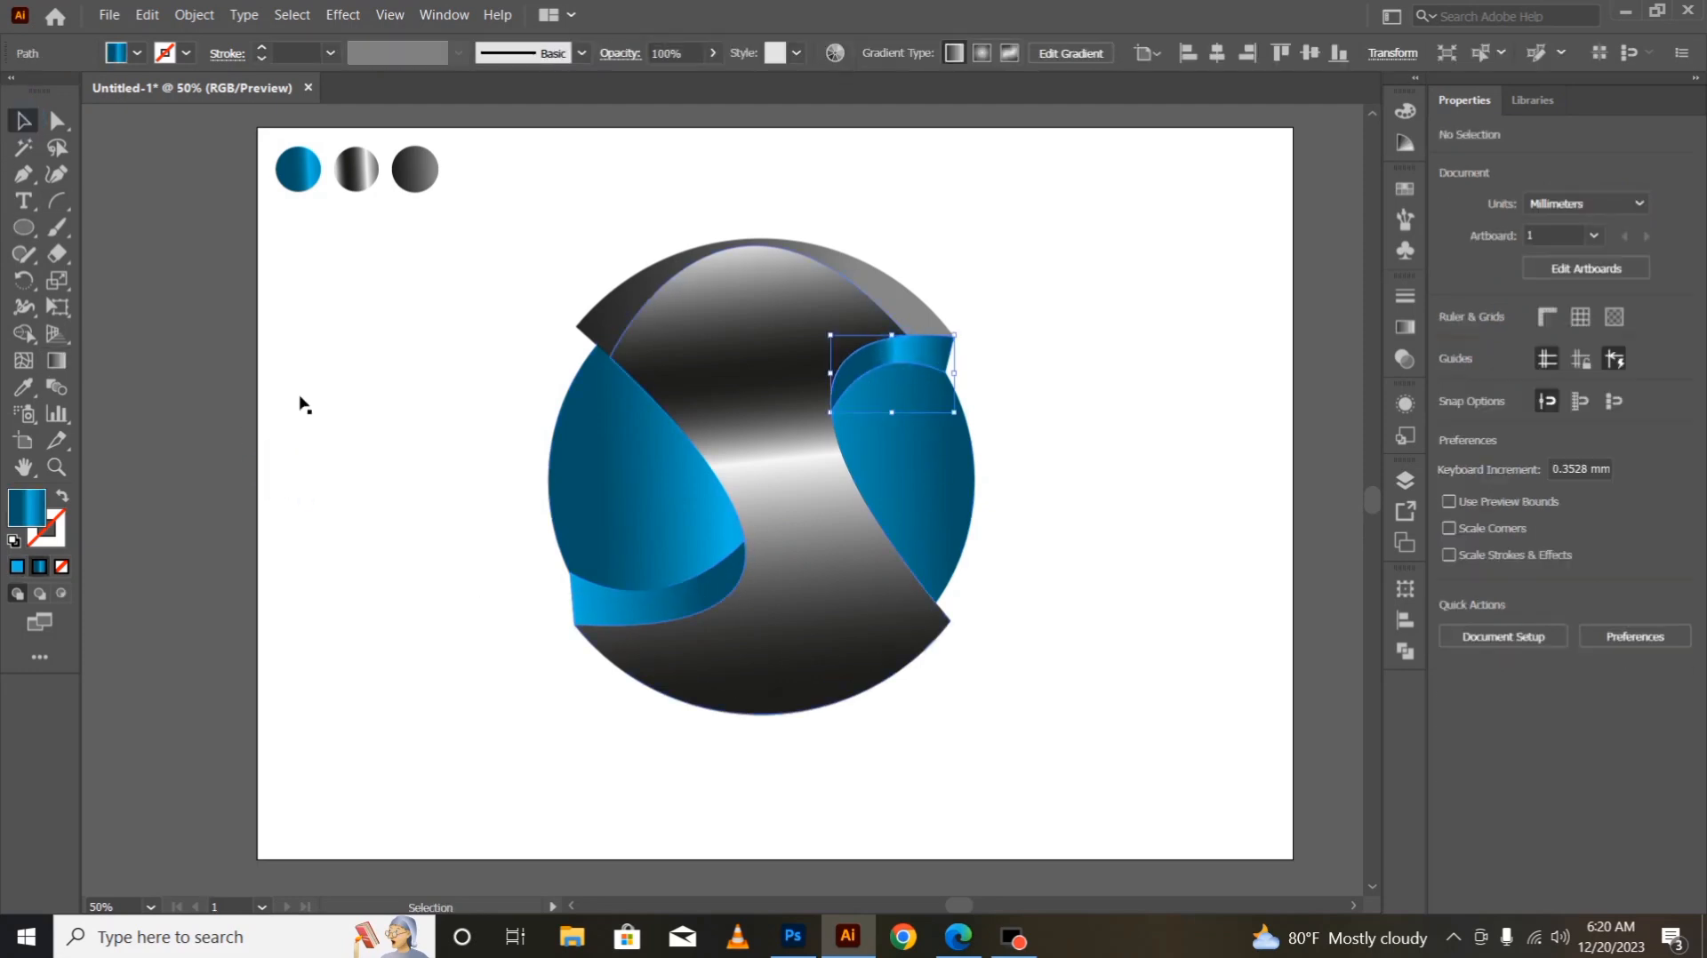
click(56, 360)
mouse_move(839, 435)
mouse_down()
mouse_move(1031, 370)
mouse_move(995, 370)
mouse_up()
mouse_move(798, 488)
mouse_down()
mouse_move(1234, 293)
mouse_move(1053, 325)
mouse_up()
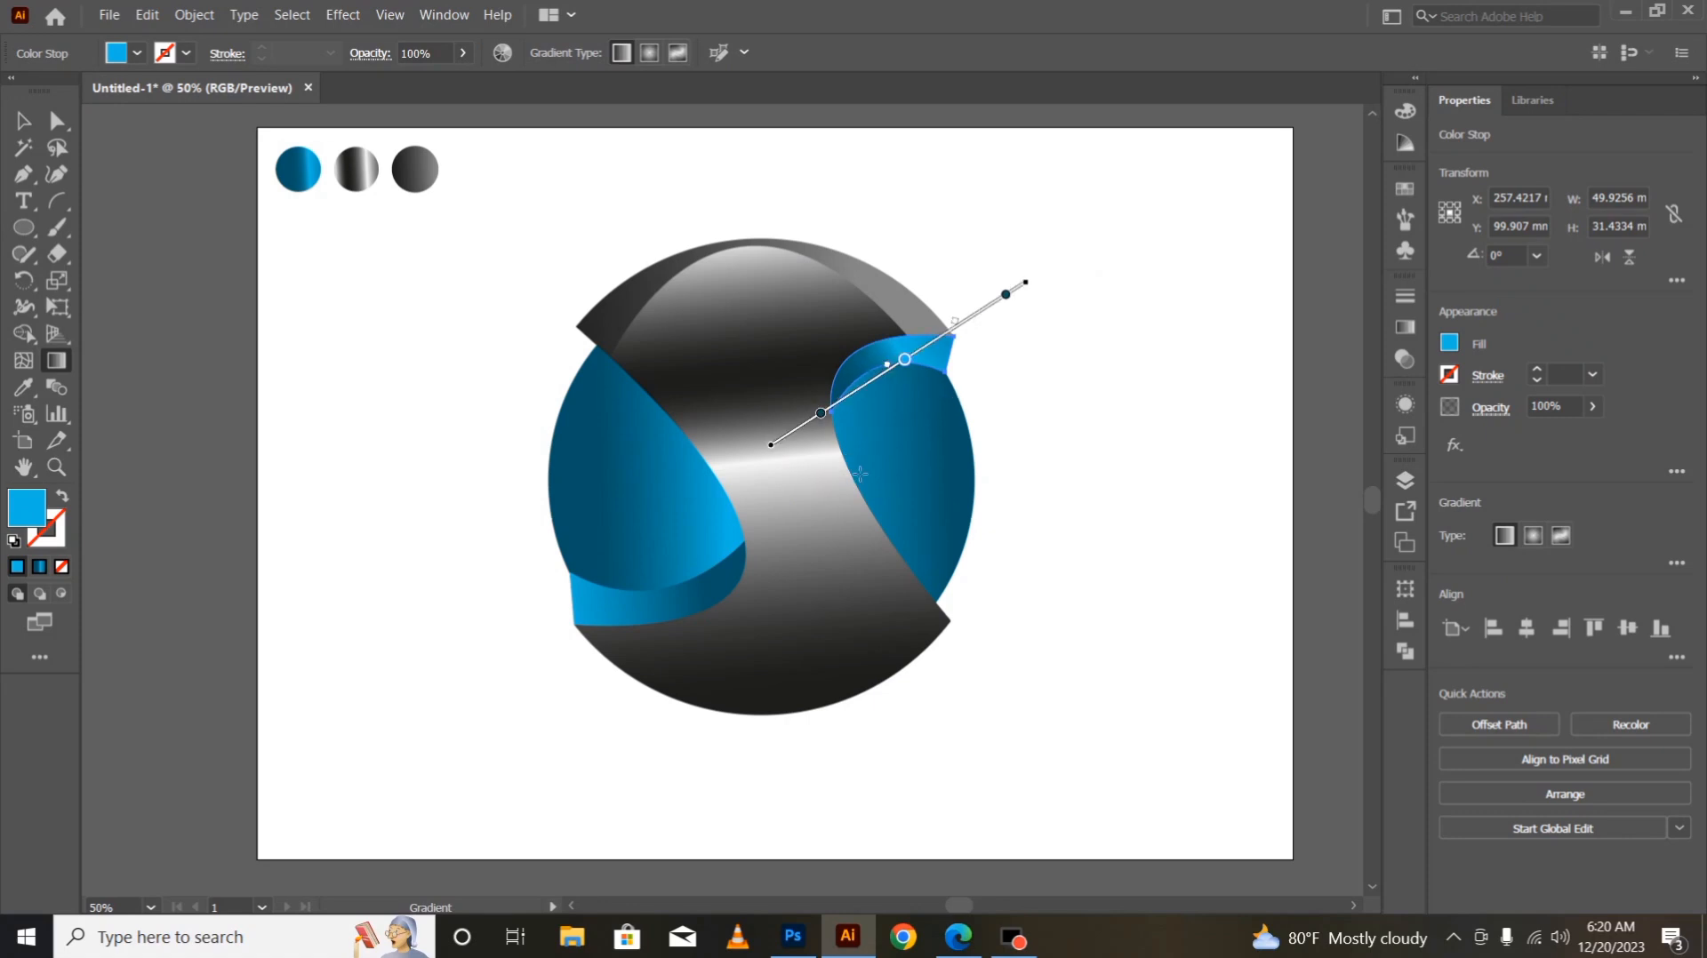
- Move the upper-right fold gradient's lower dark blue stop inward and fine-tune its light blue stop
drag(828, 414, 859, 400)
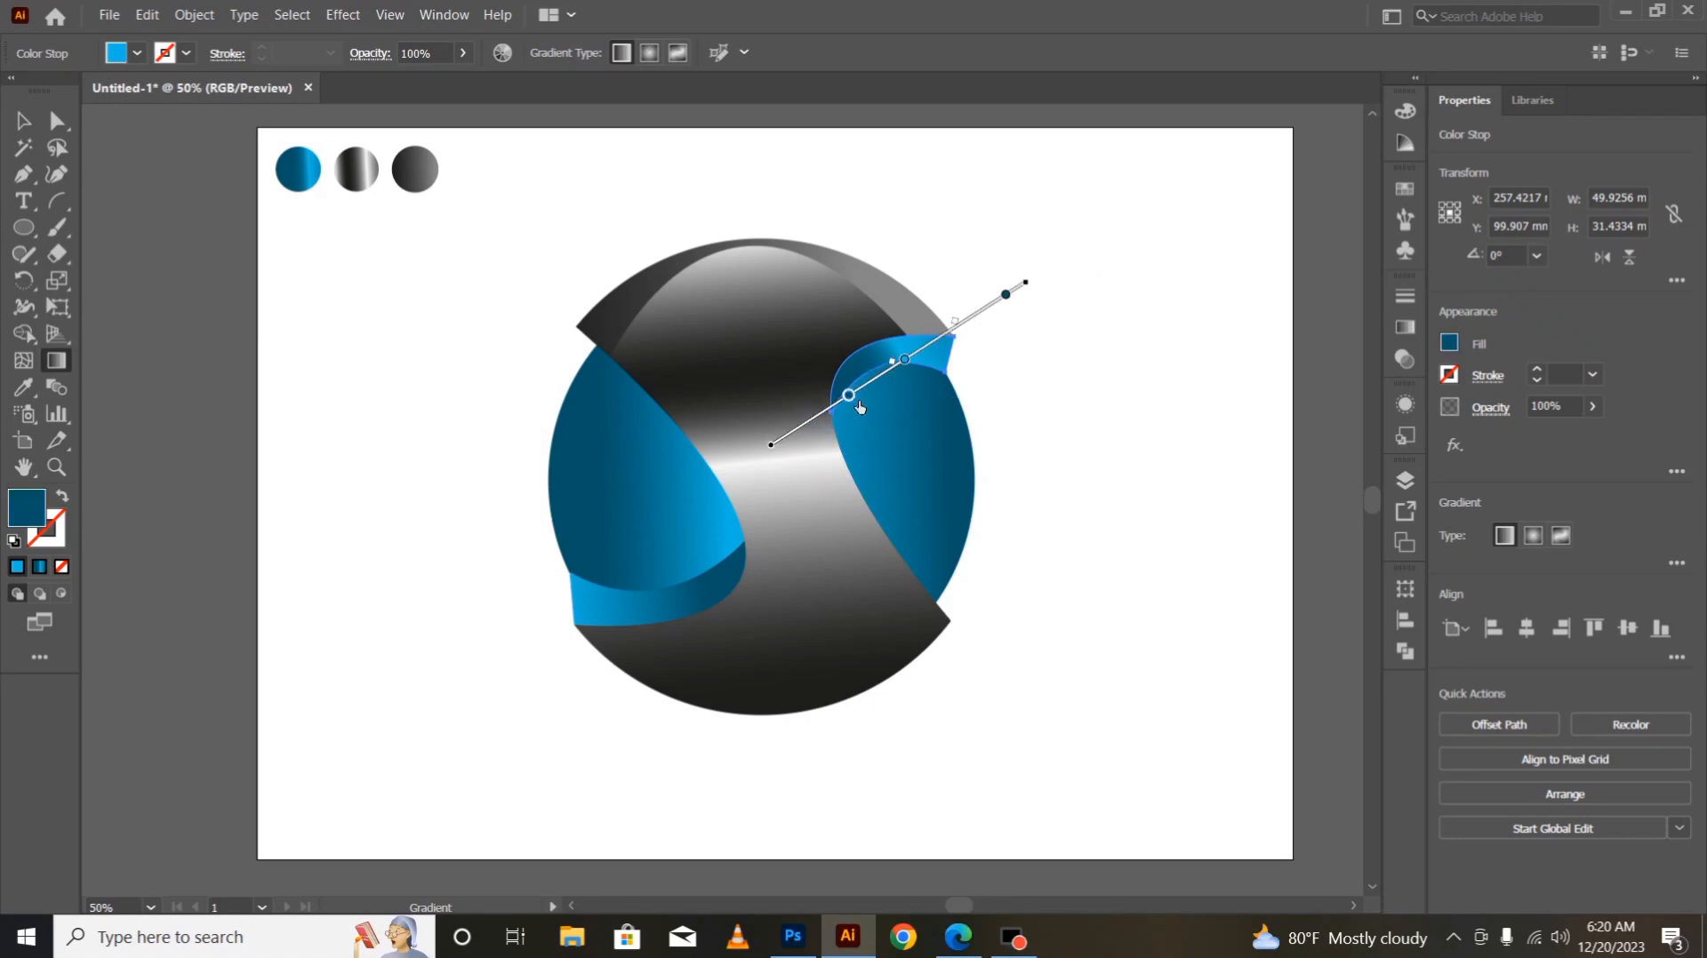
click(912, 365)
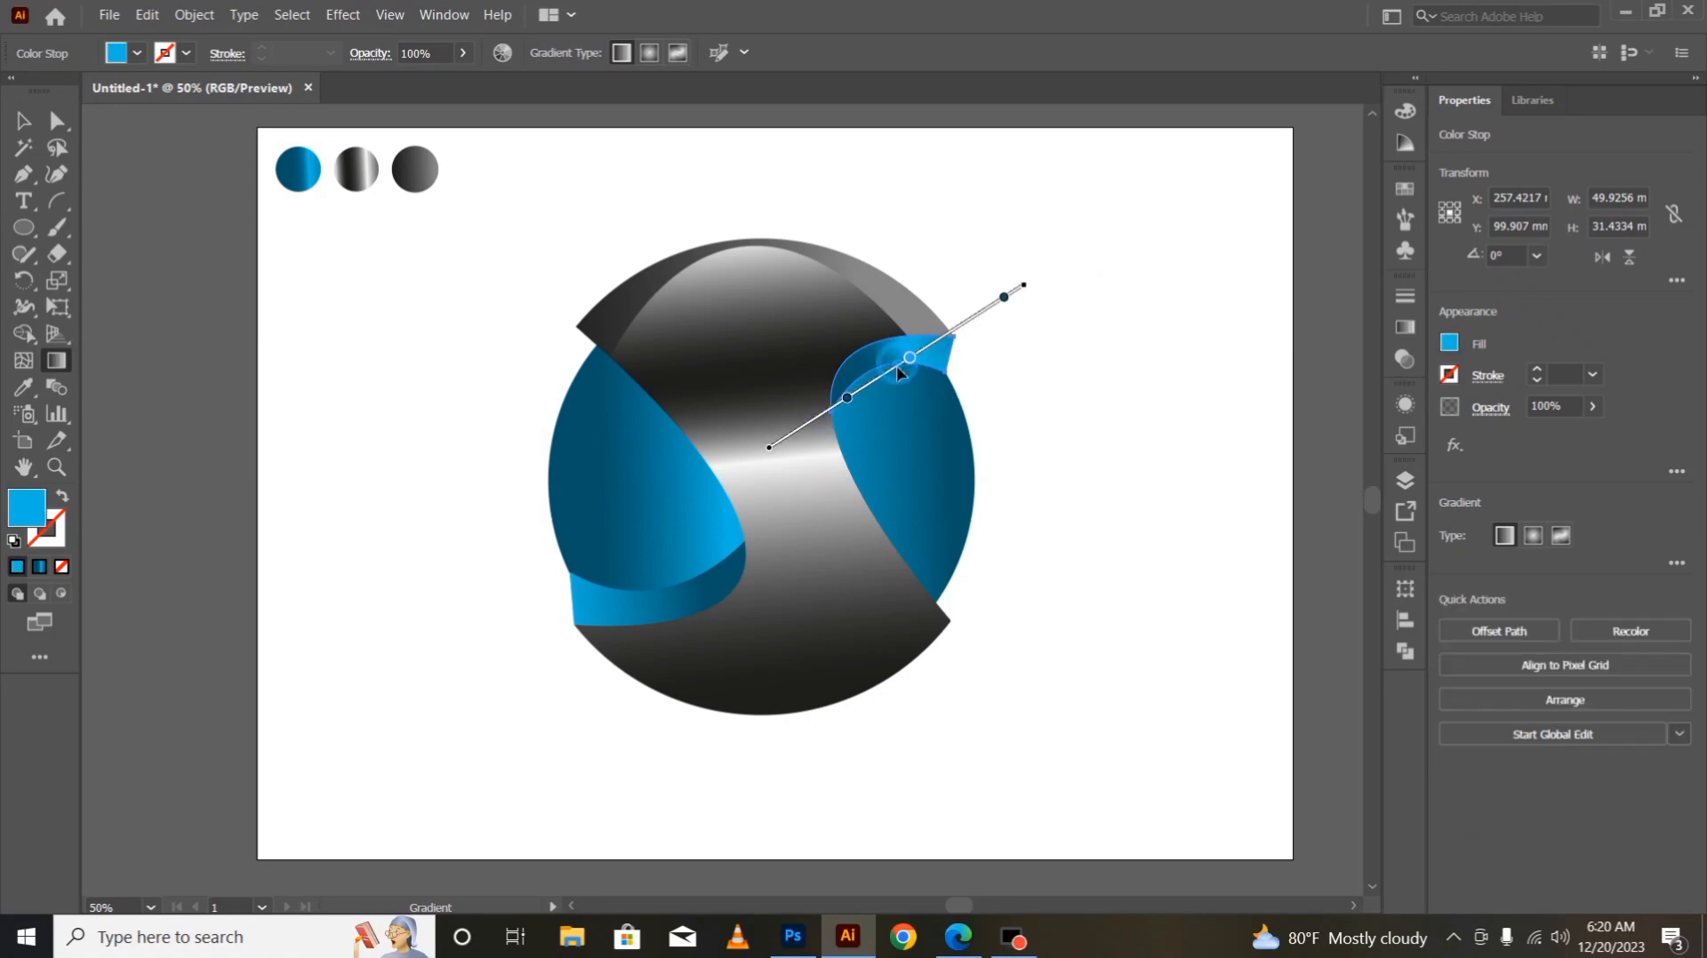
drag(908, 370, 907, 369)
click(23, 119)
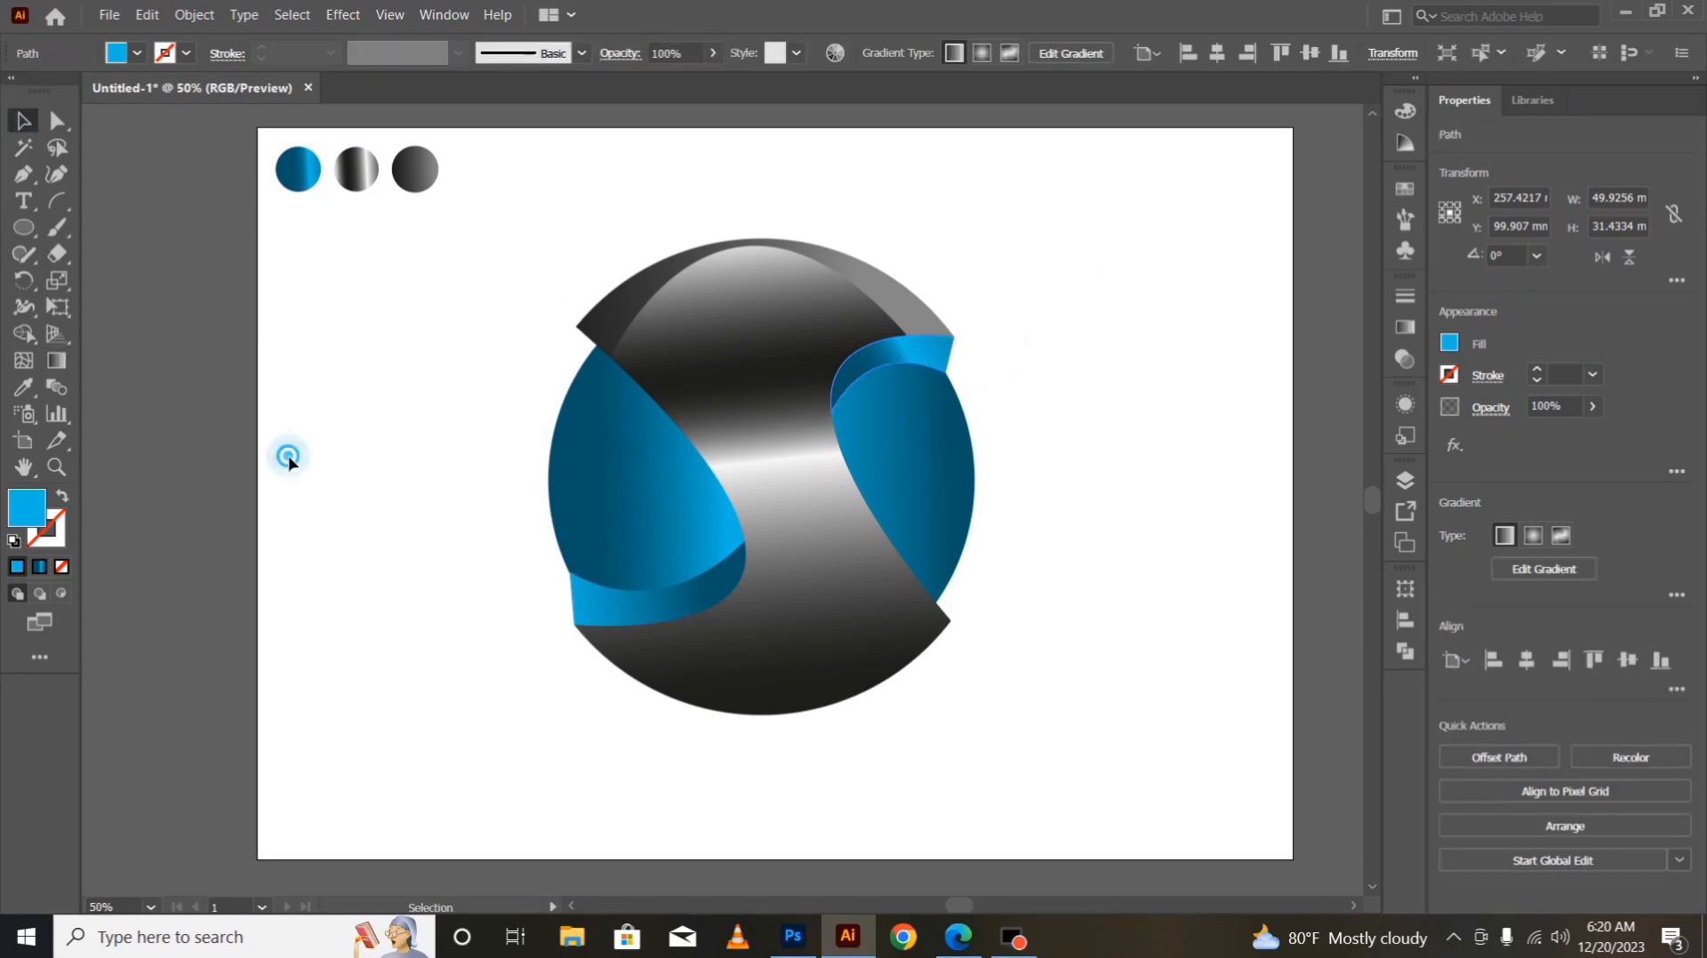
click(288, 461)
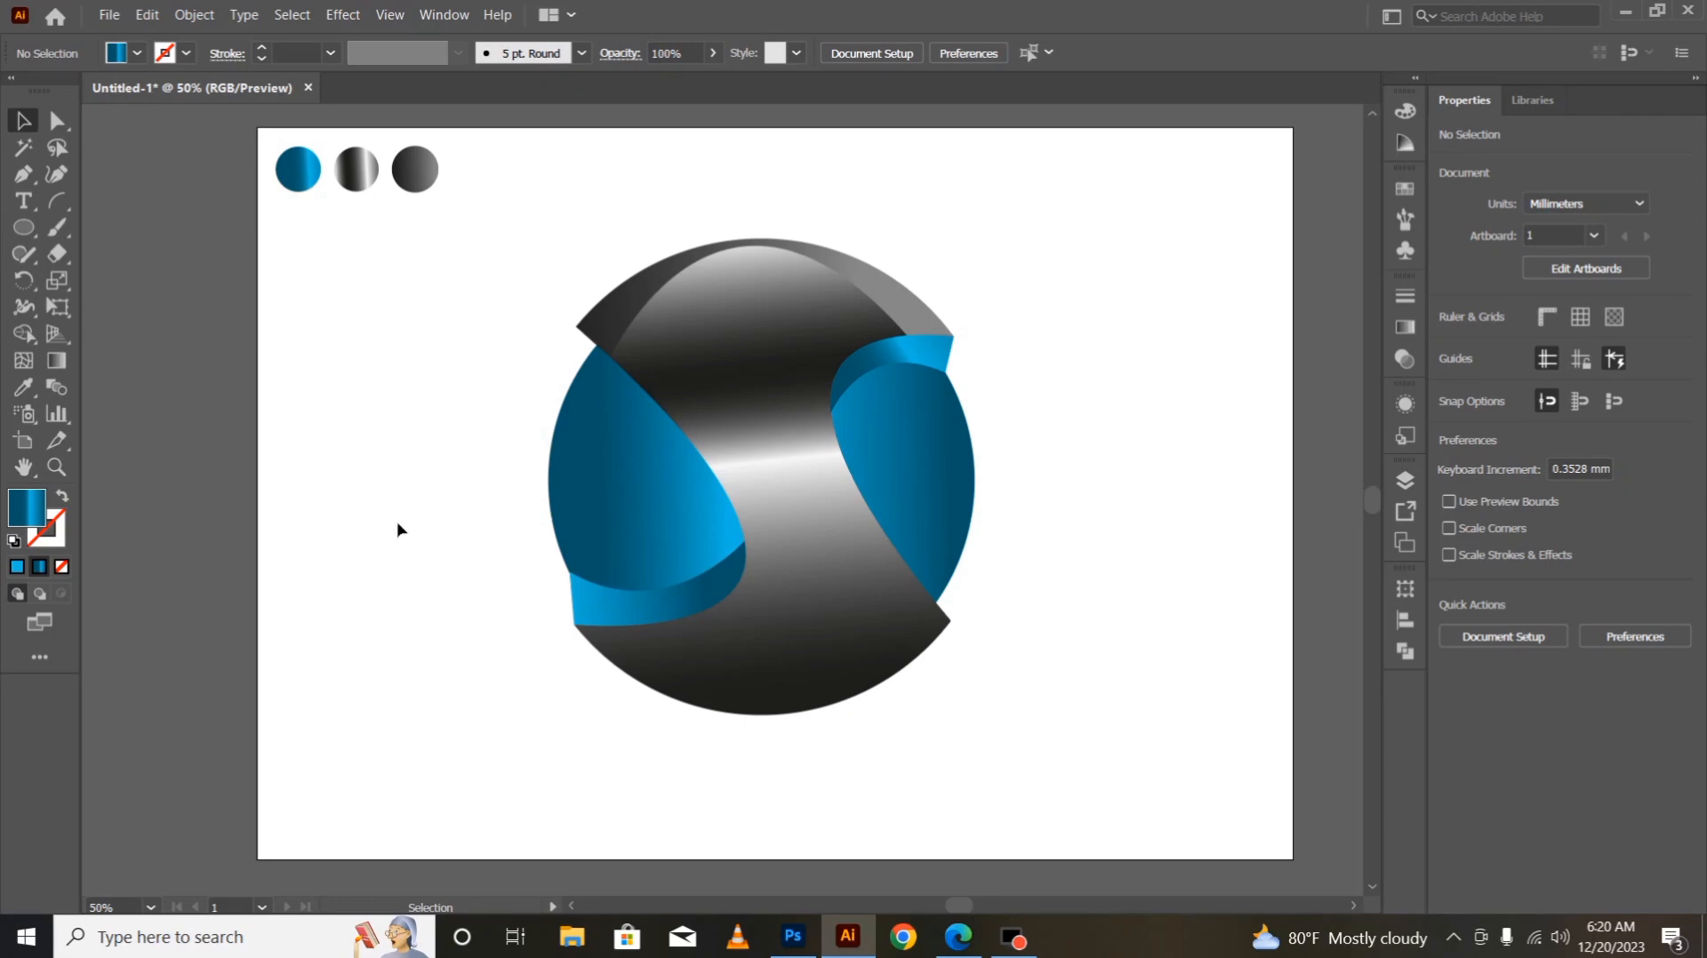
- Apply a black Drop Shadow to the lower-left ribbon fold: Normal mode, 75% opacity, X offset 0 mm, Y offset -2 mm, blur 1 mm
click(689, 609)
click(388, 15)
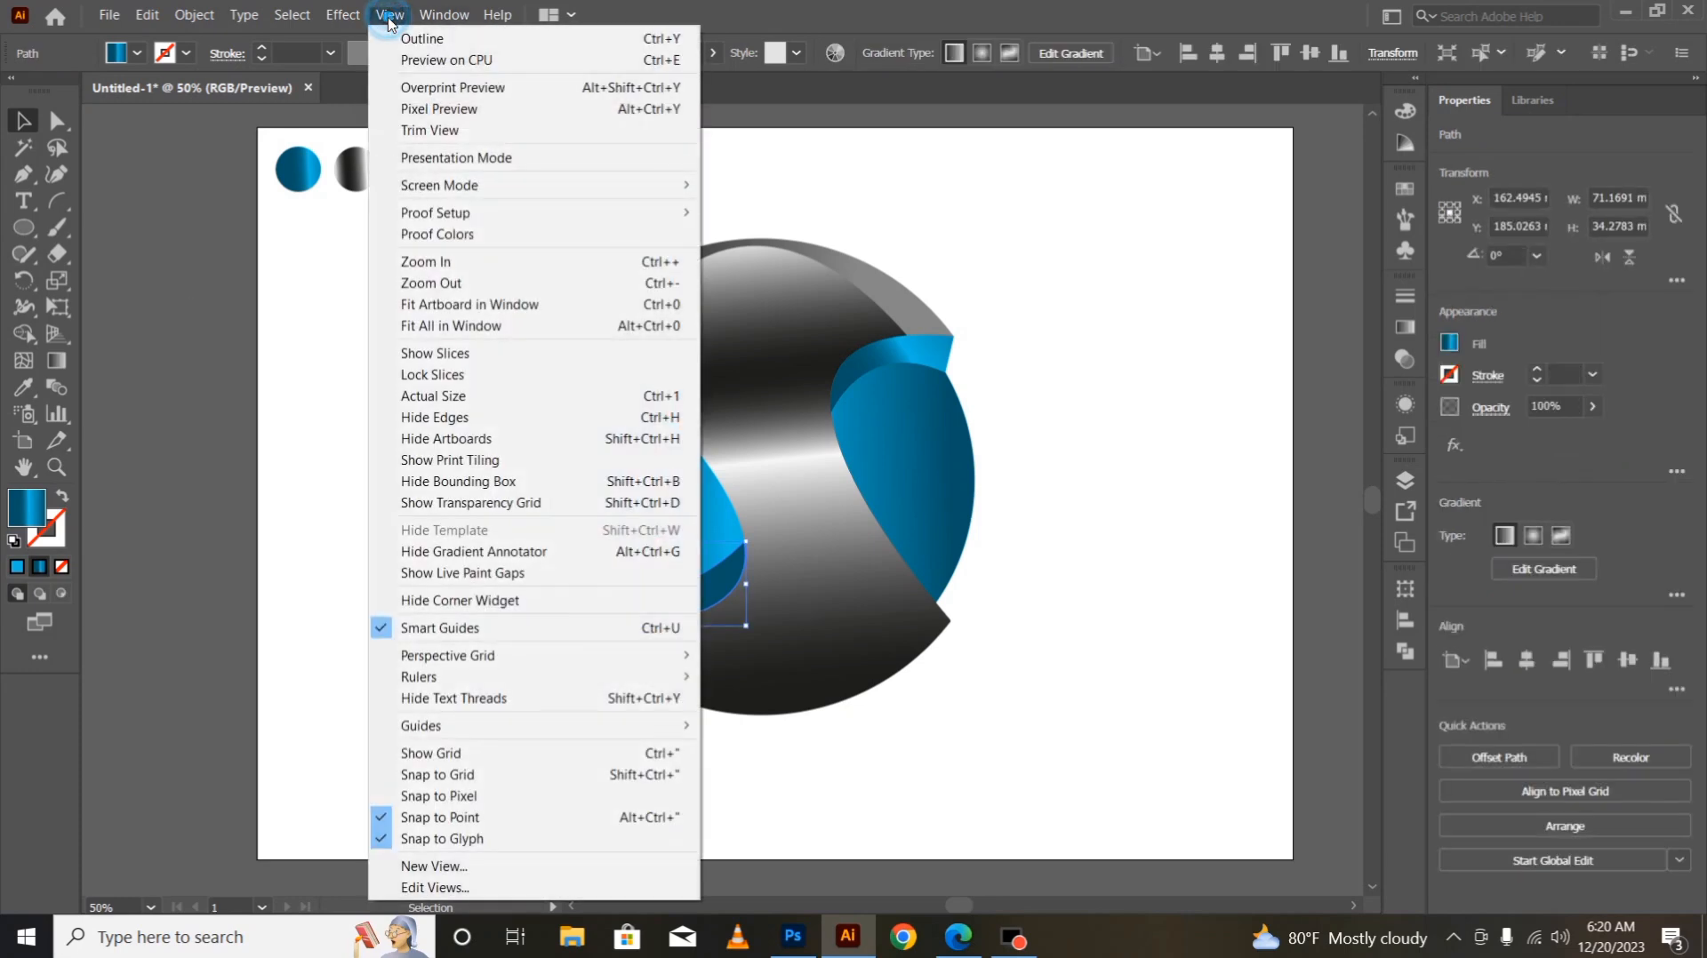
mouse_move(343, 15)
mouse_move(504, 311)
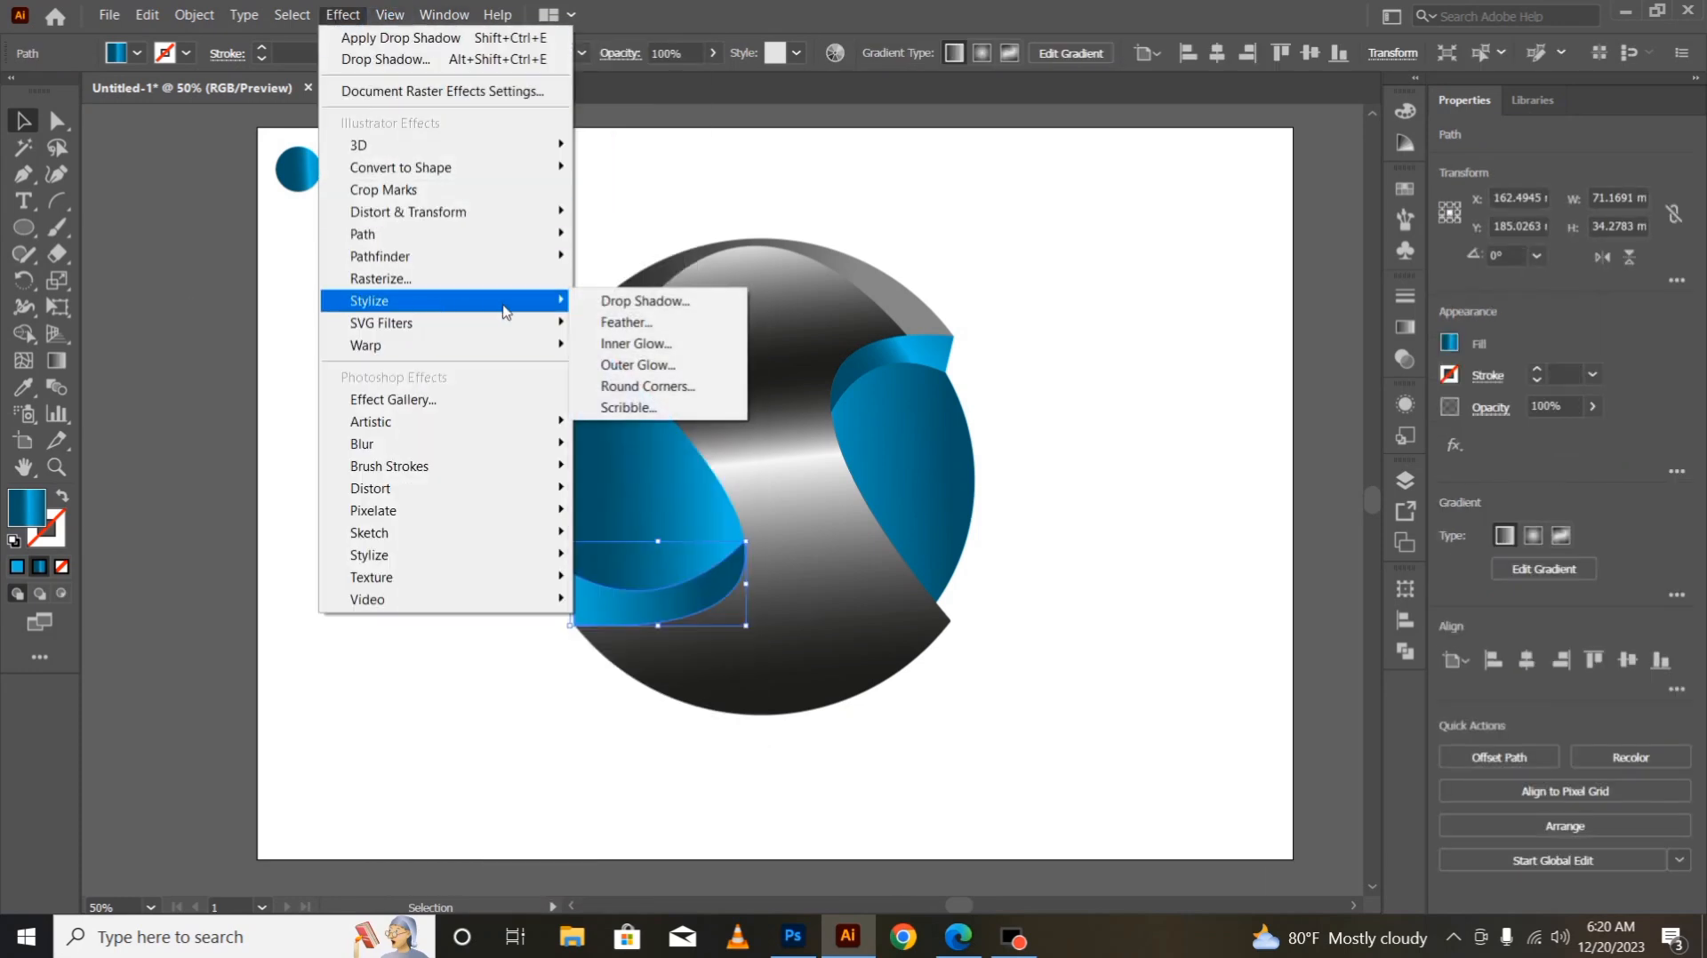
click(638, 300)
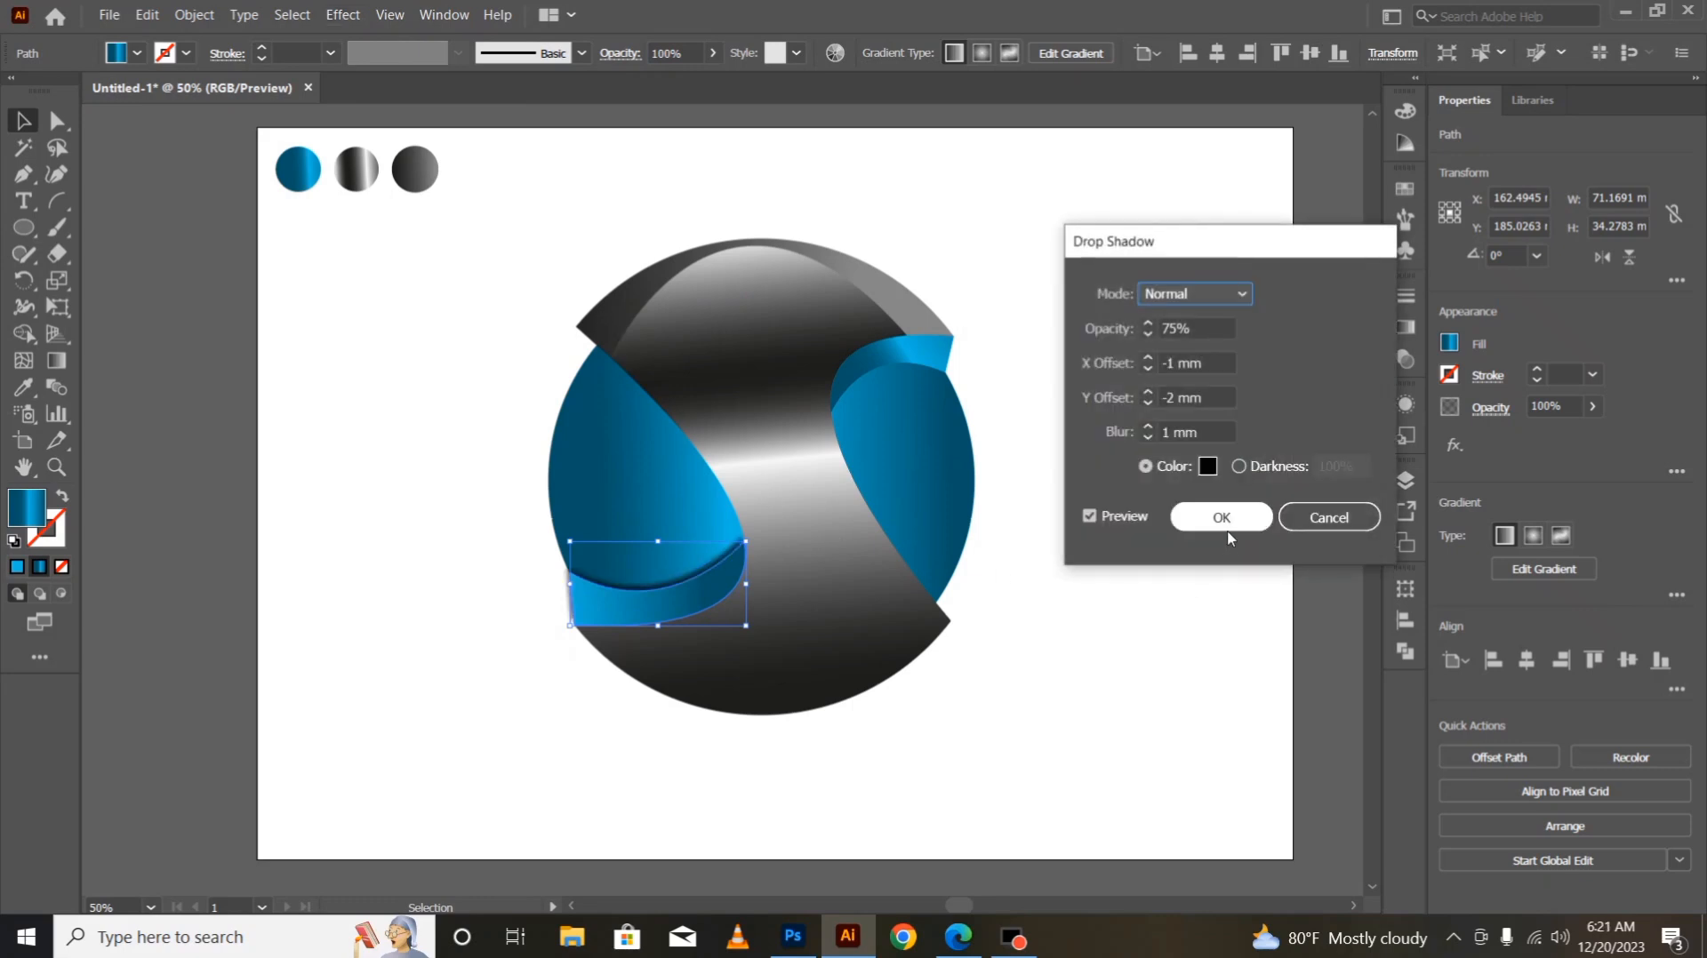
click(1149, 393)
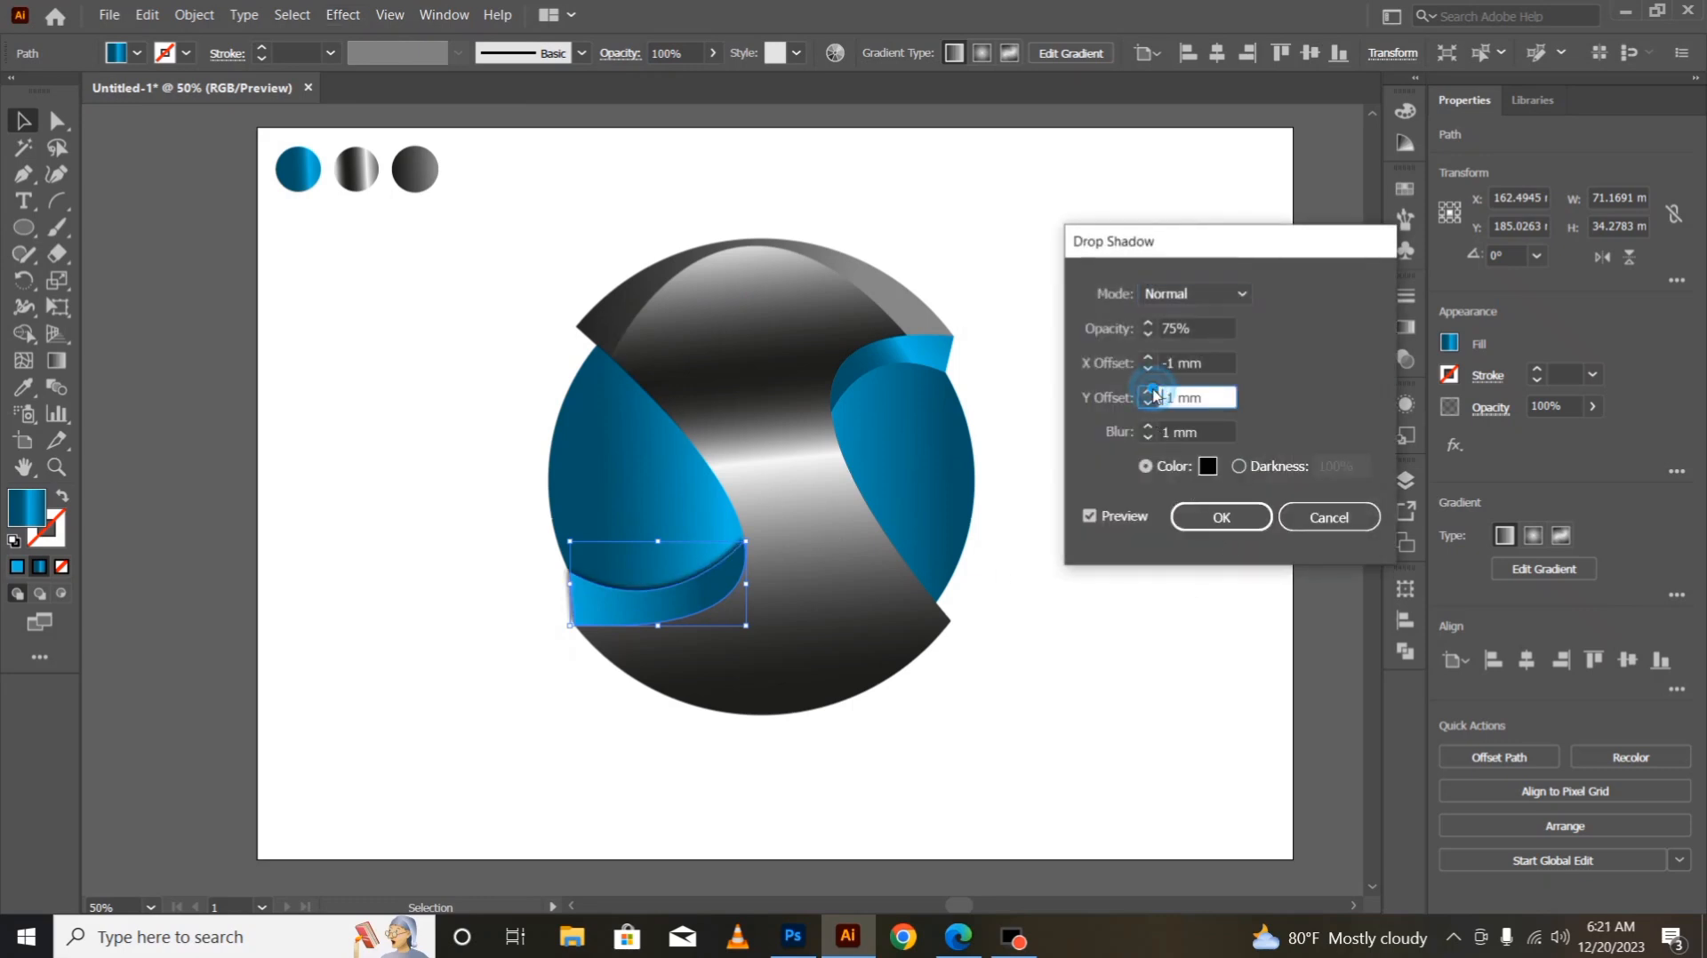
click(1148, 403)
click(1148, 358)
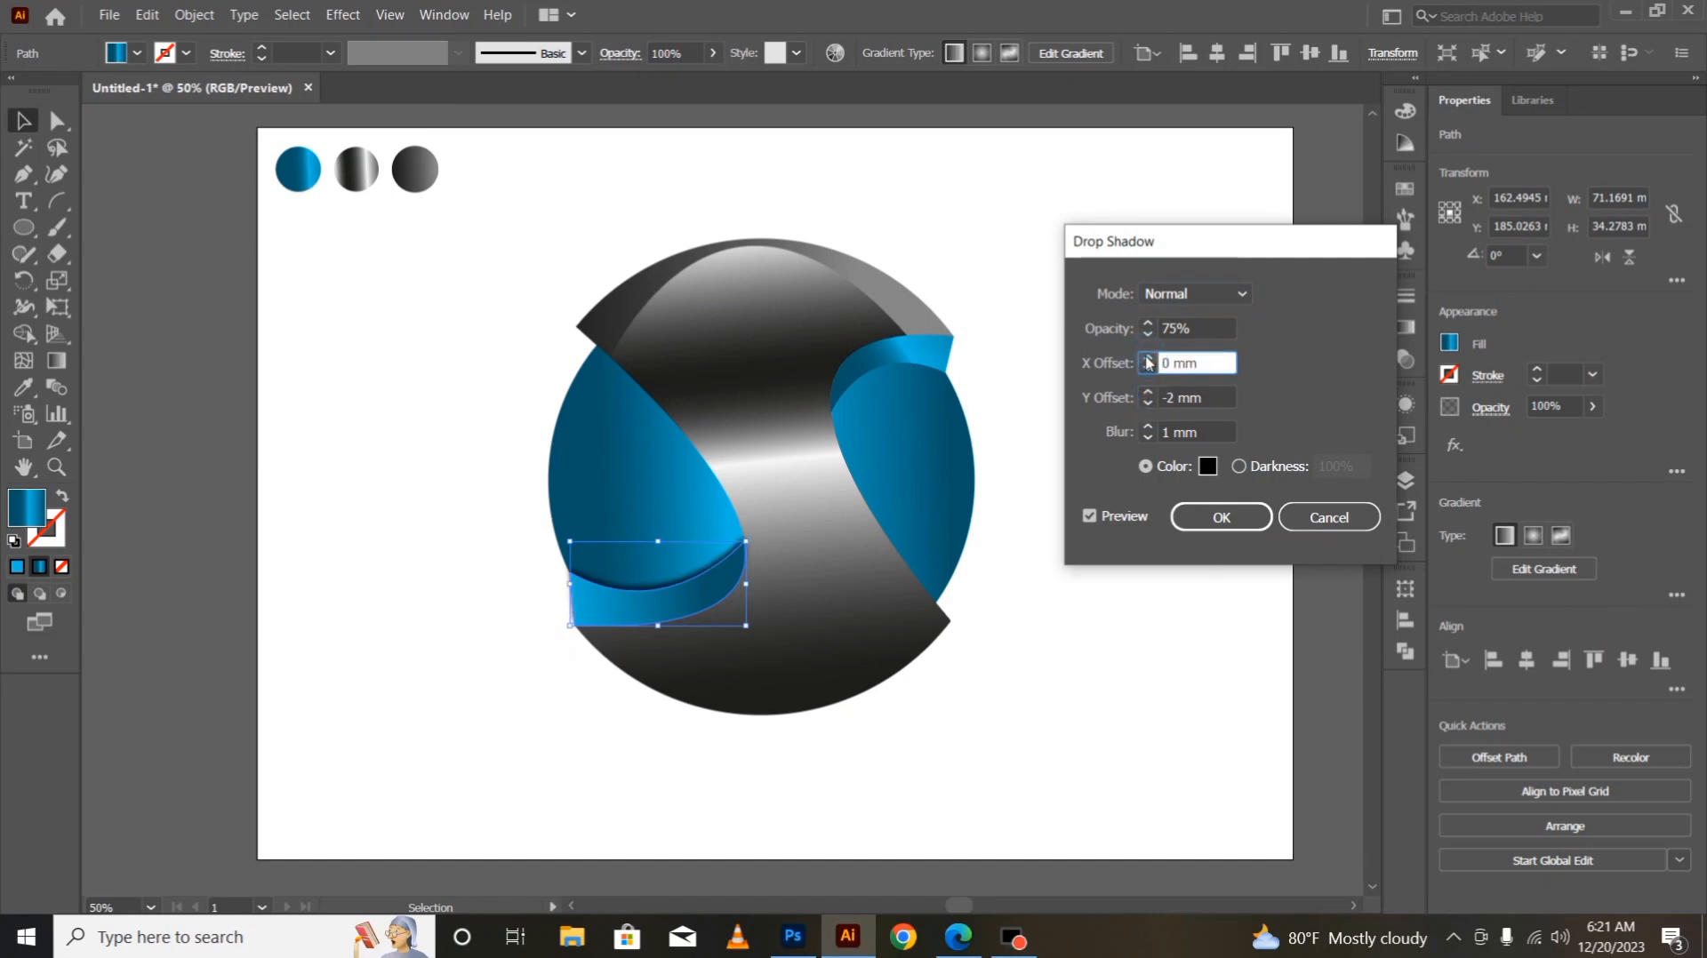
click(1149, 358)
click(1150, 368)
click(1196, 518)
click(1140, 709)
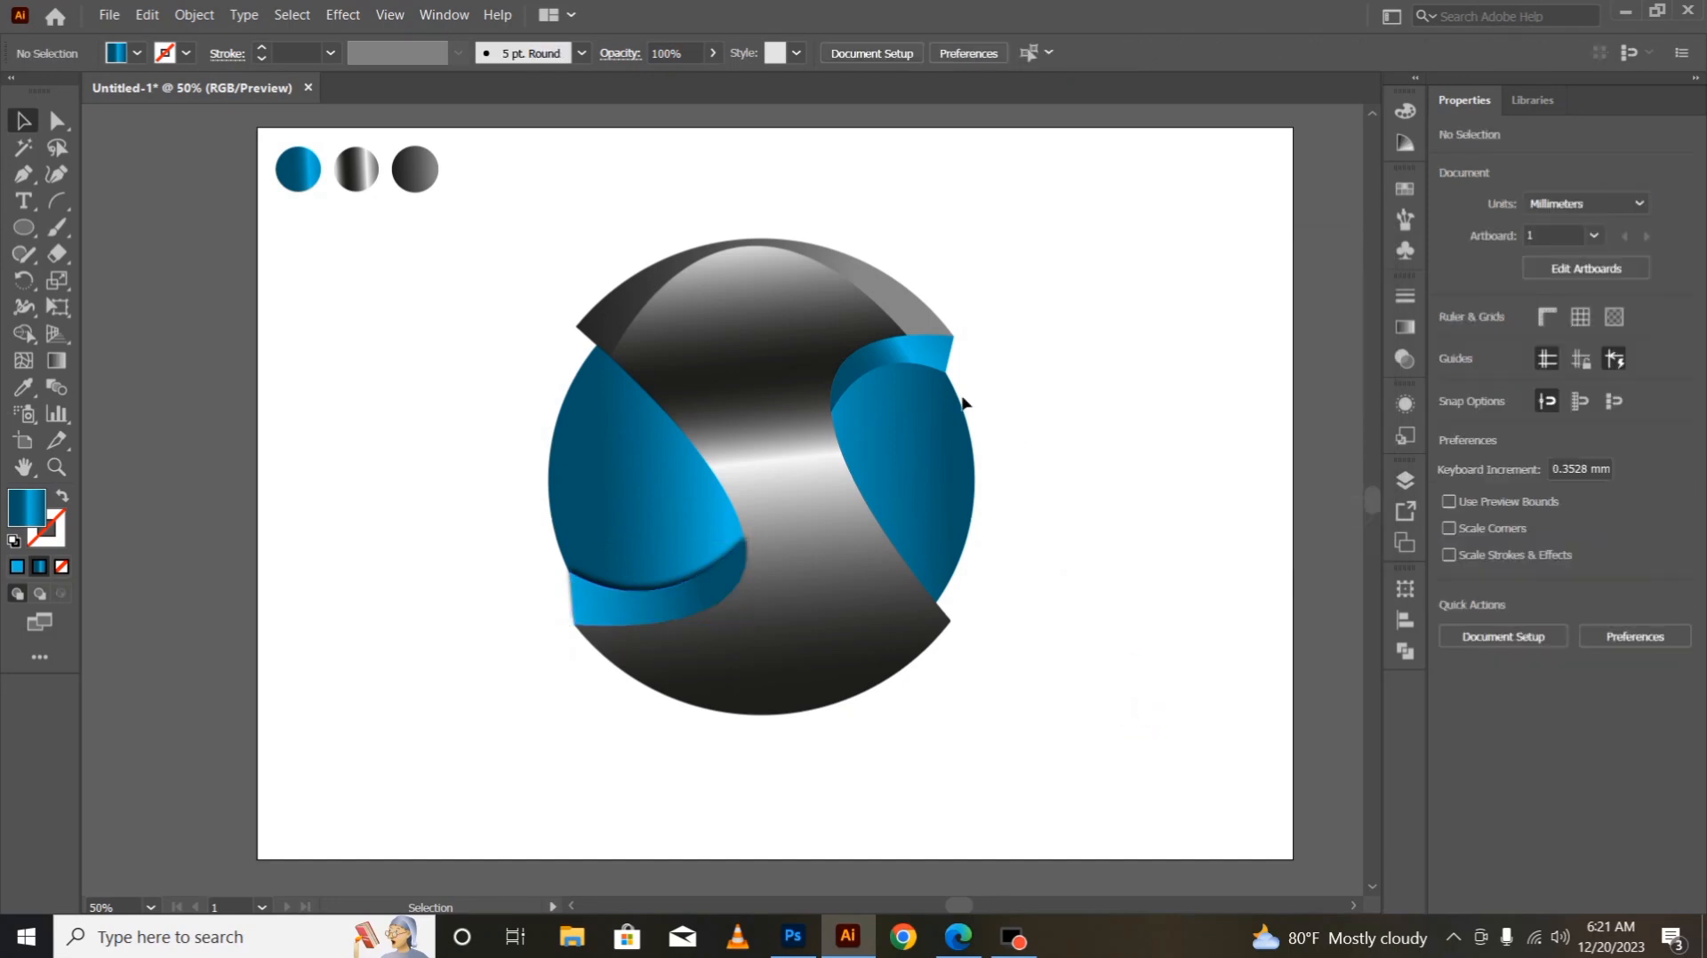
- Apply a black Drop Shadow to the upper-right ribbon fold: Normal mode, 75% opacity, X offset -1 mm, Y offset 3 mm, blur 1 mm
click(911, 364)
click(378, 16)
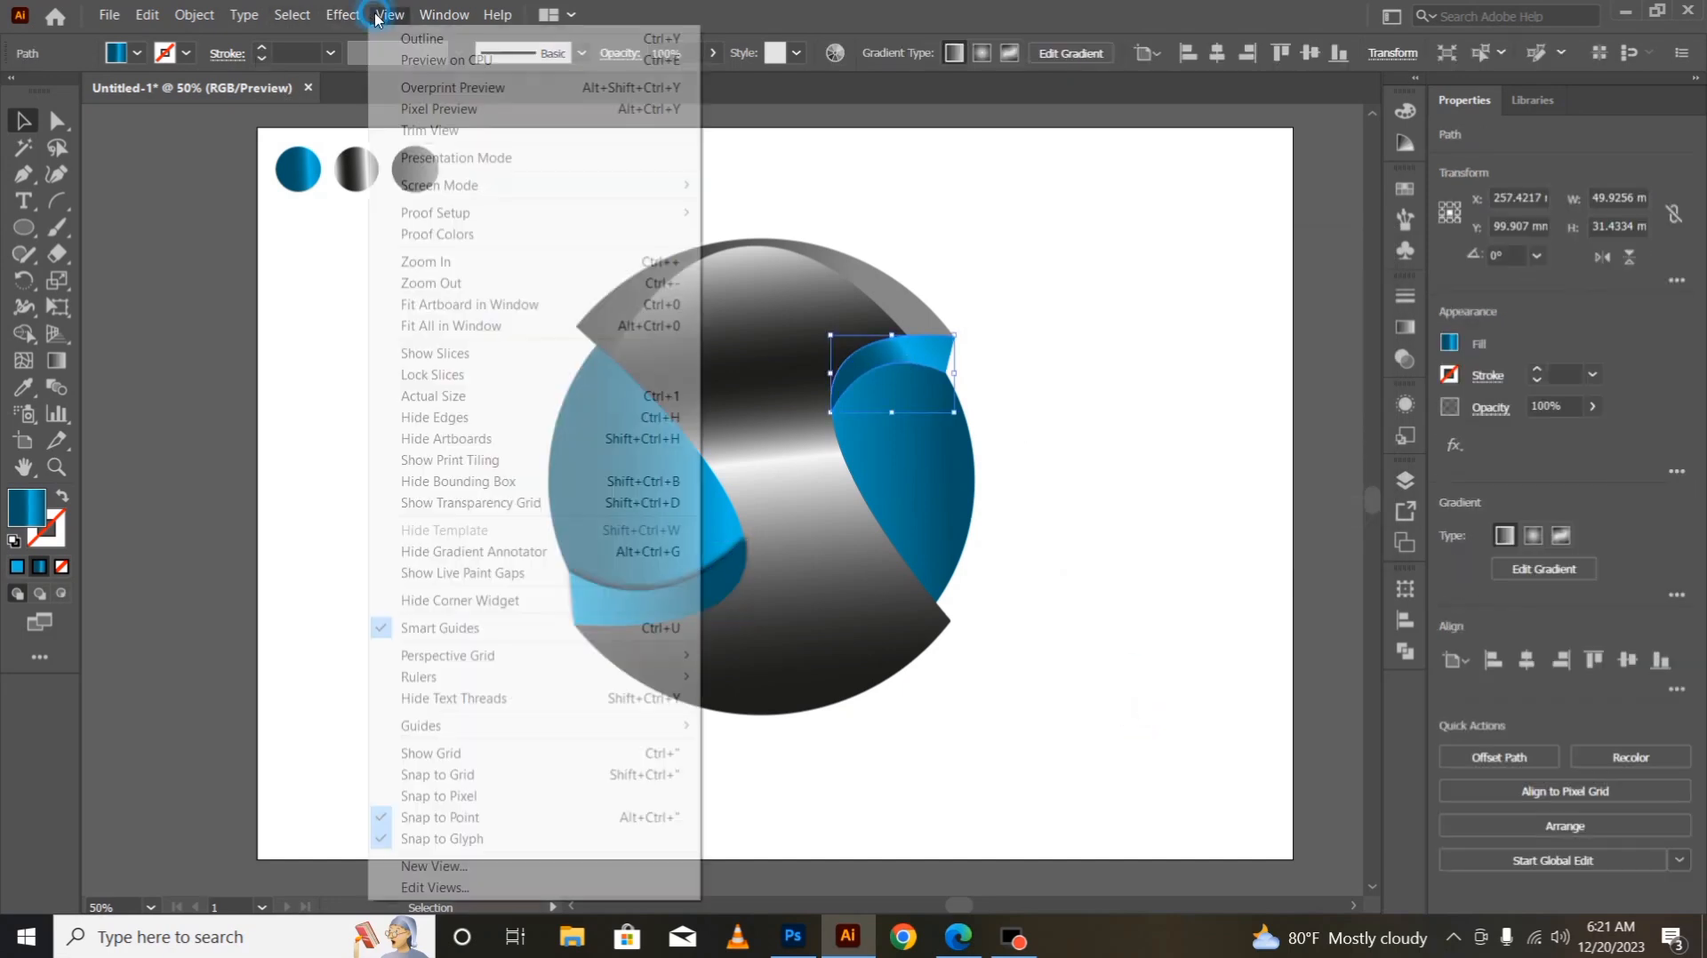
mouse_move(347, 13)
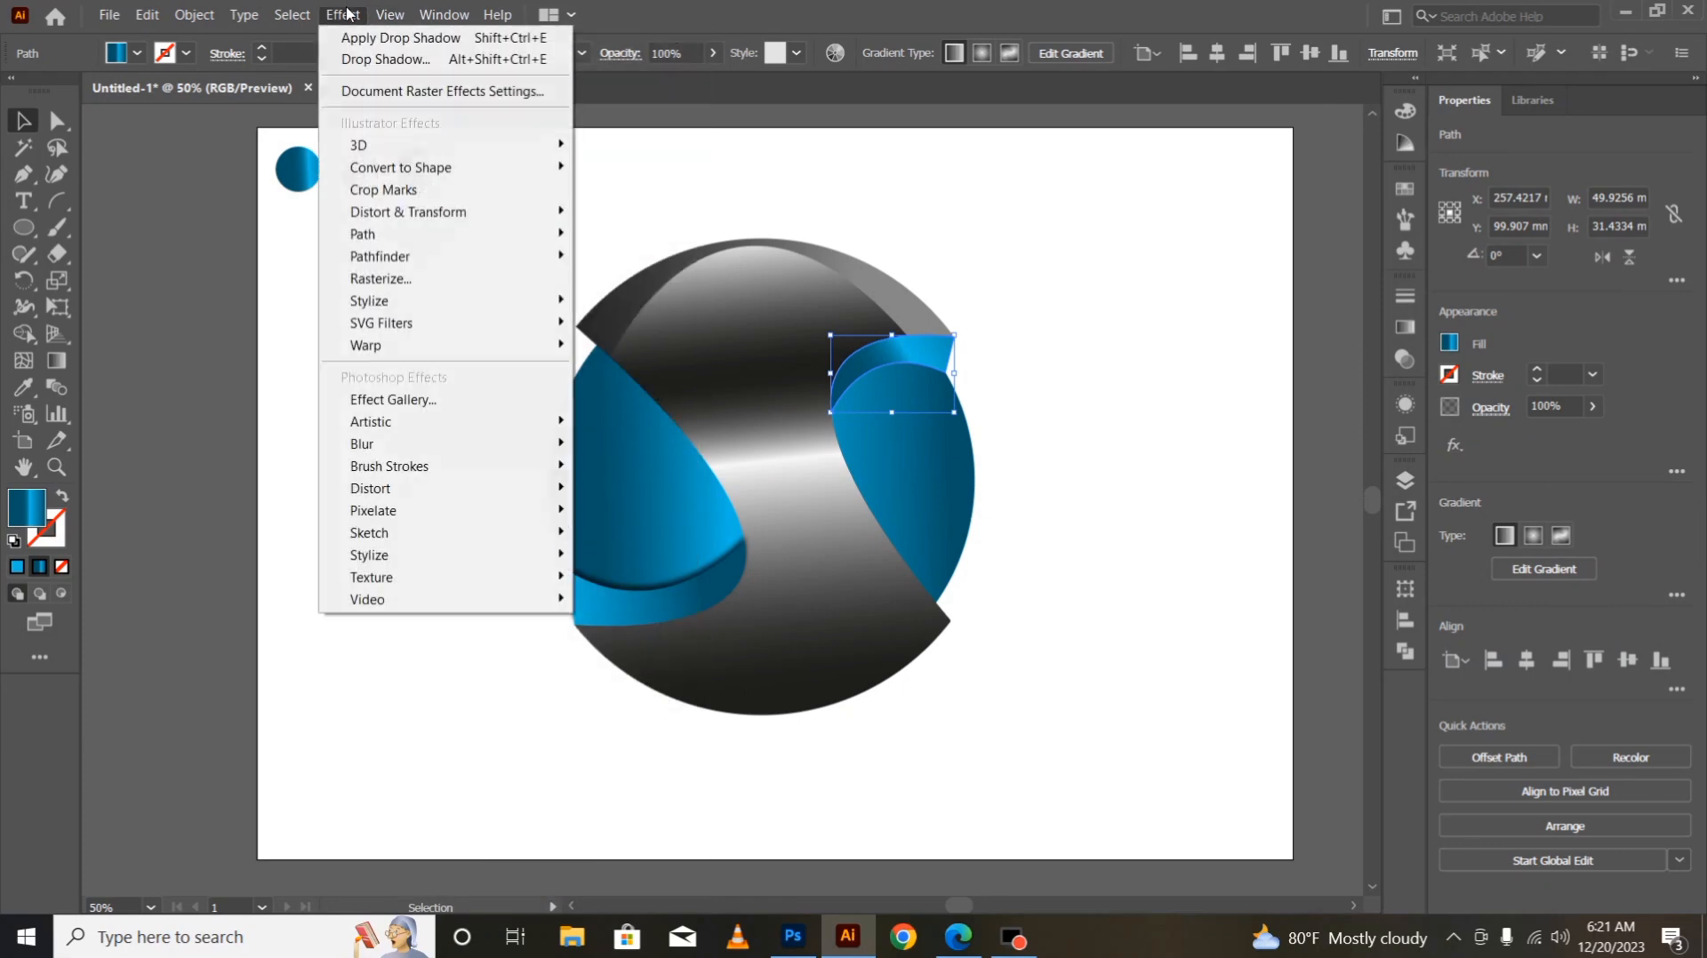
mouse_move(430, 302)
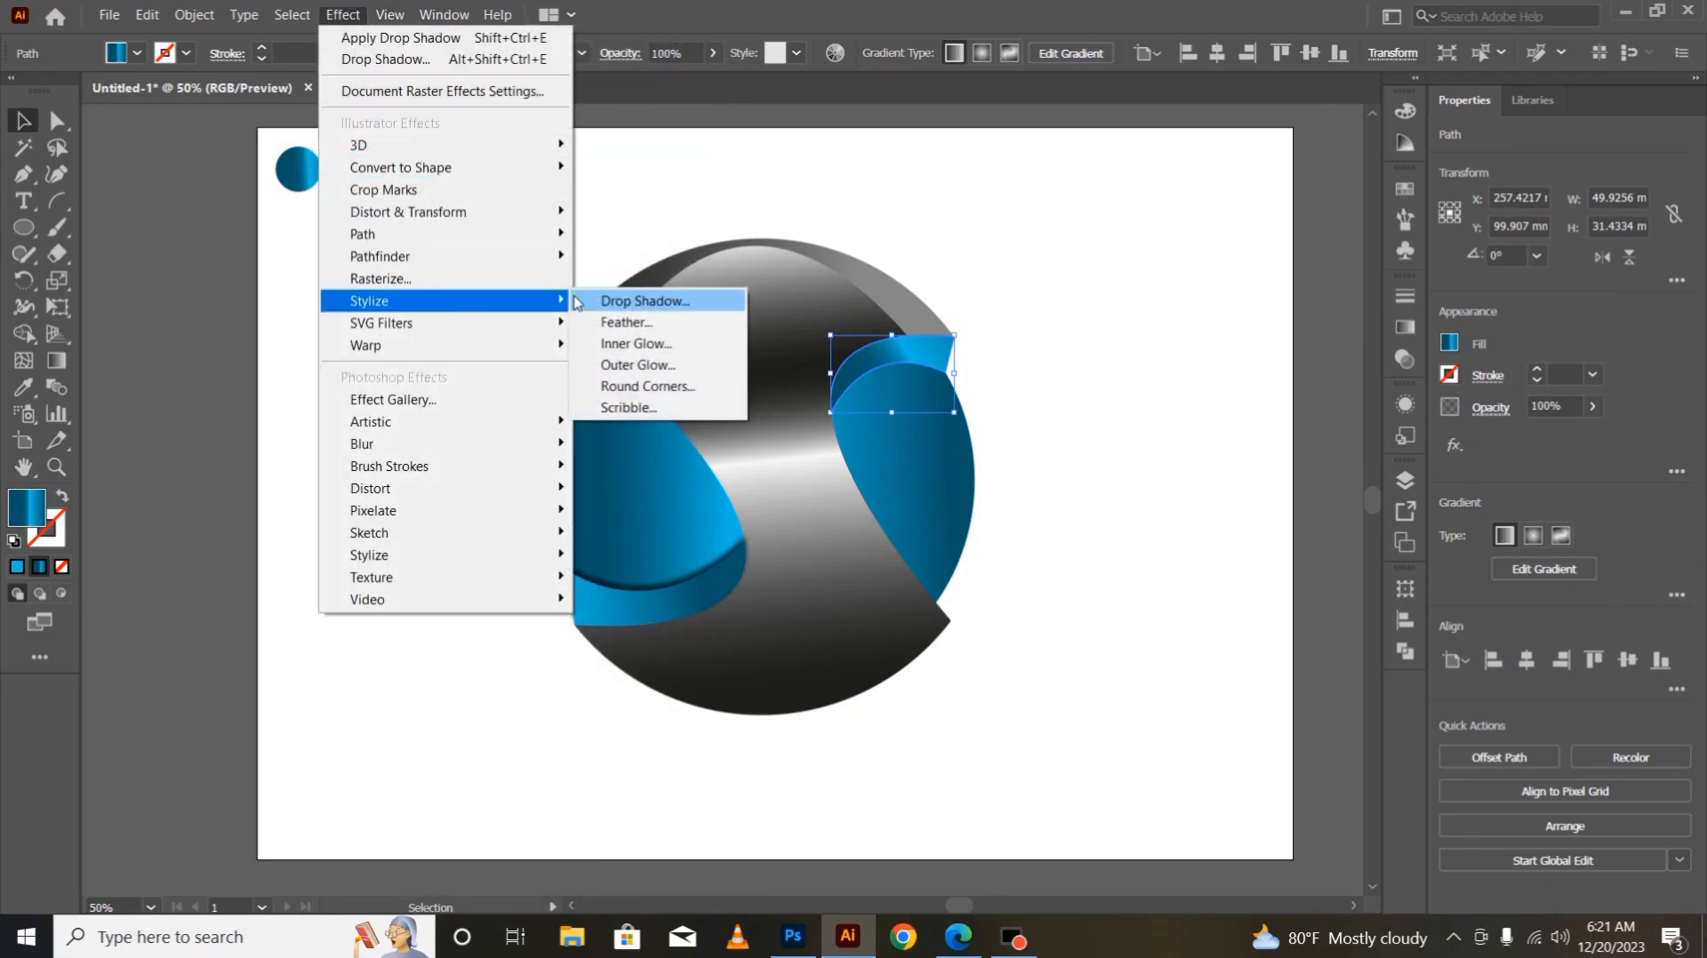
click(622, 302)
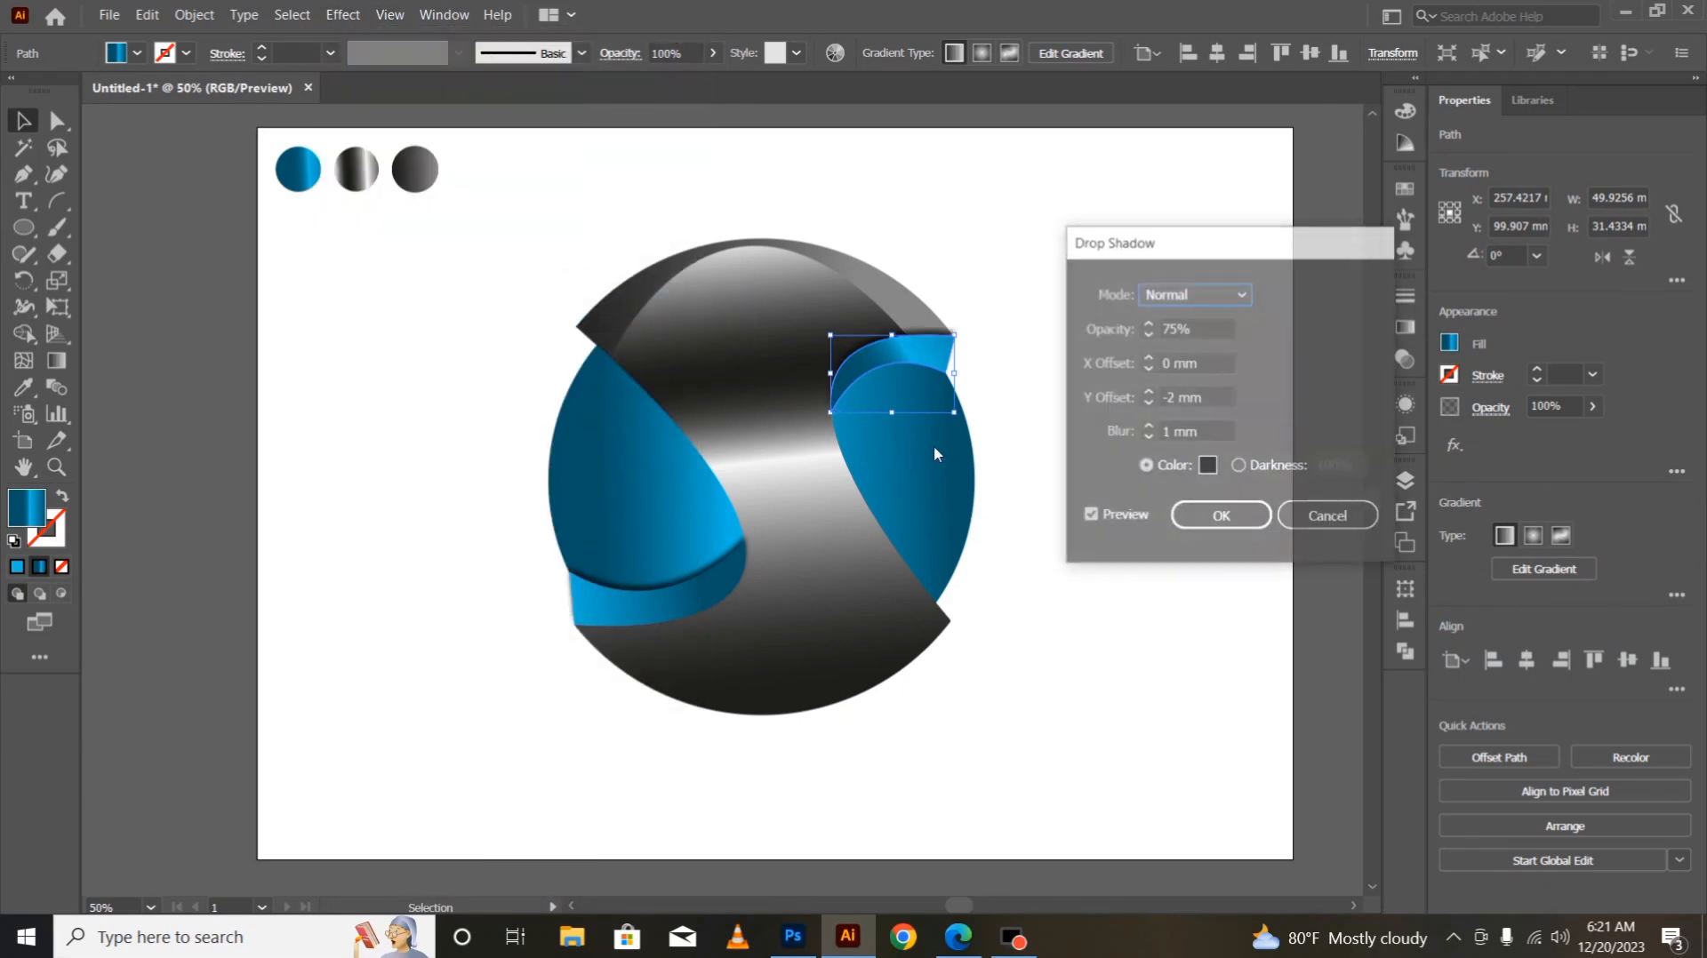
click(1148, 357)
click(1147, 357)
click(1150, 367)
click(1149, 367)
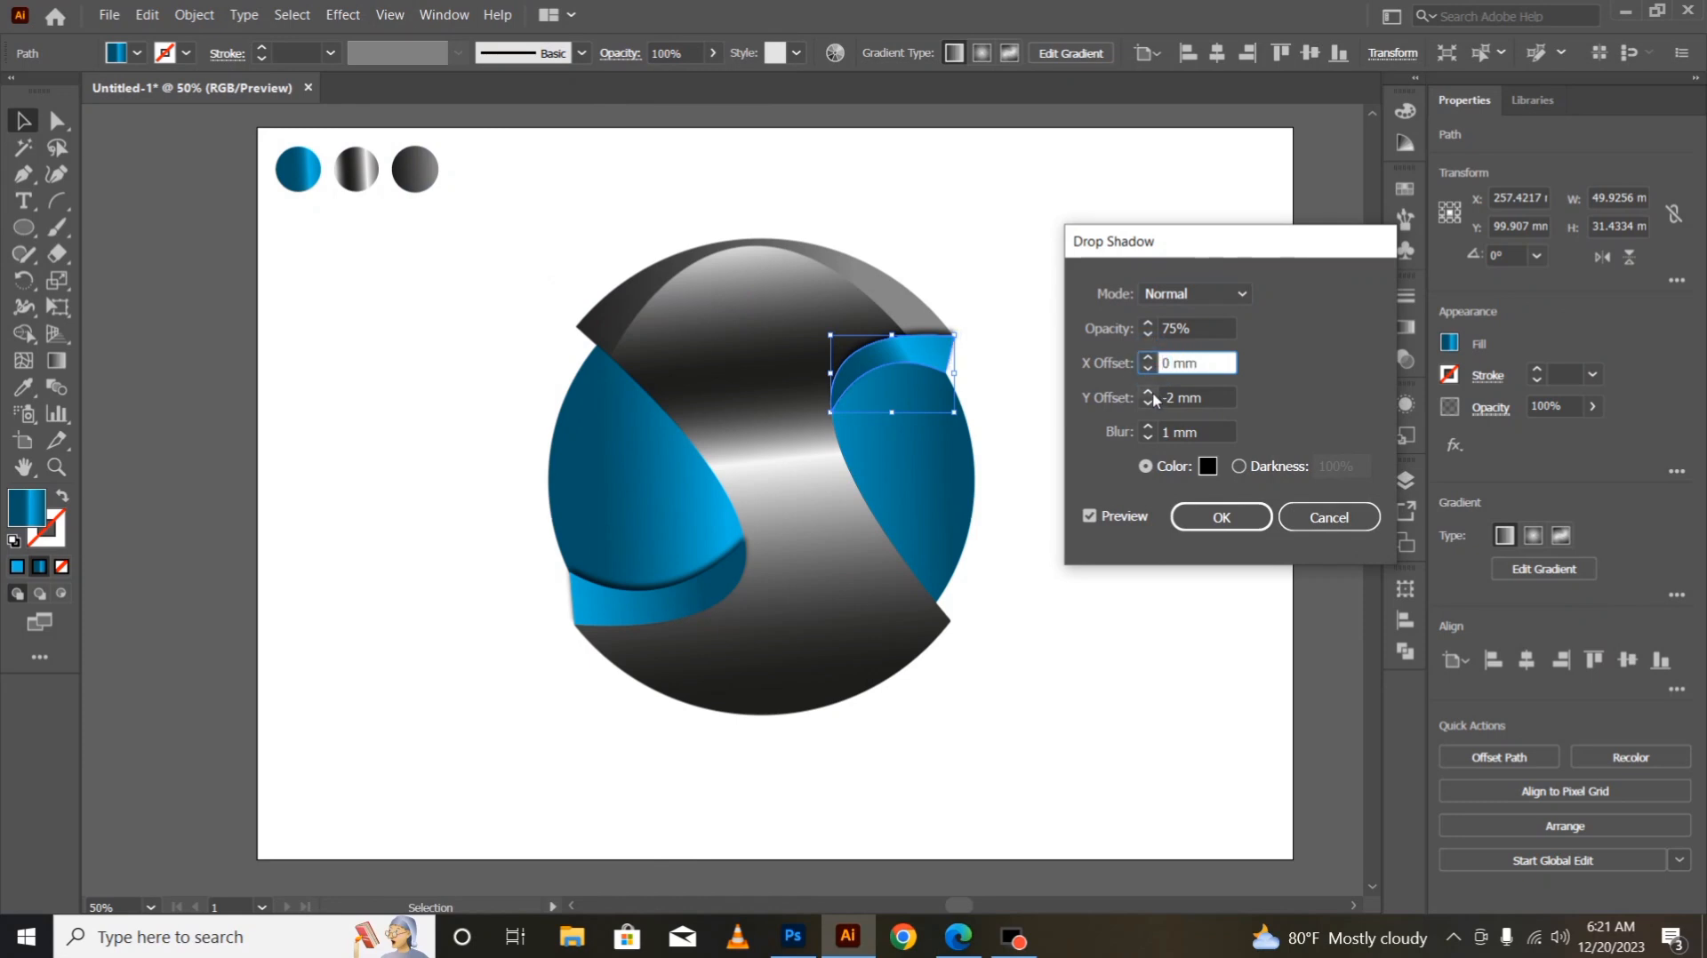
click(1152, 392)
click(1148, 393)
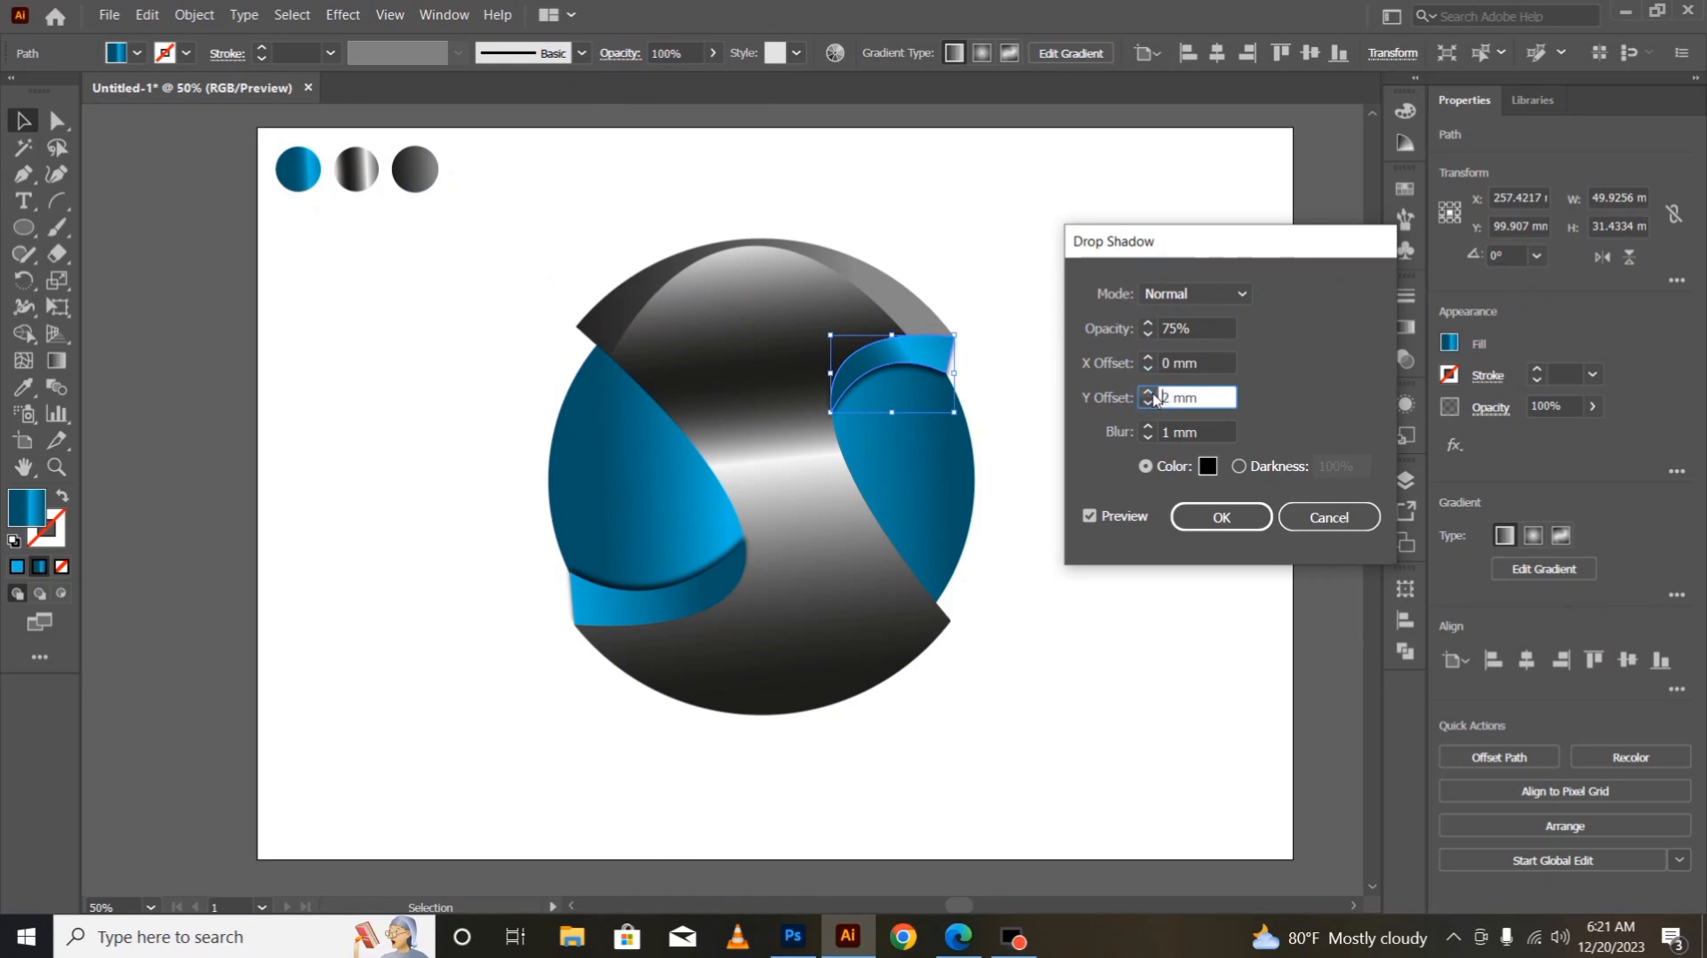
click(1147, 358)
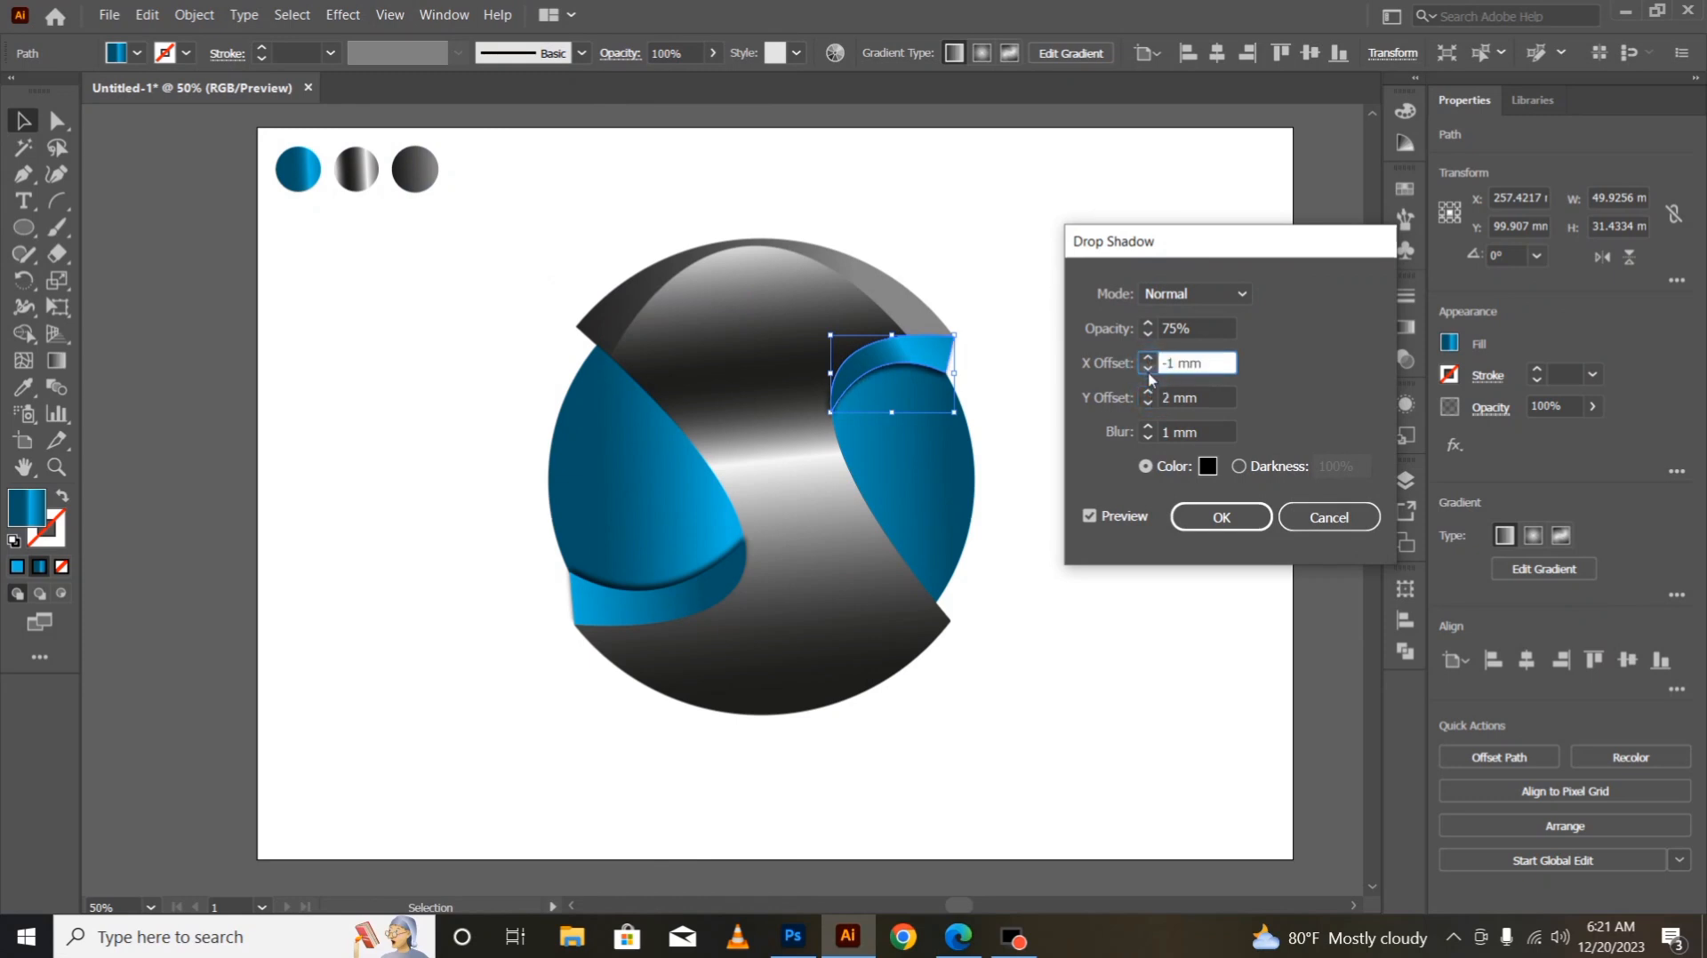
click(1149, 392)
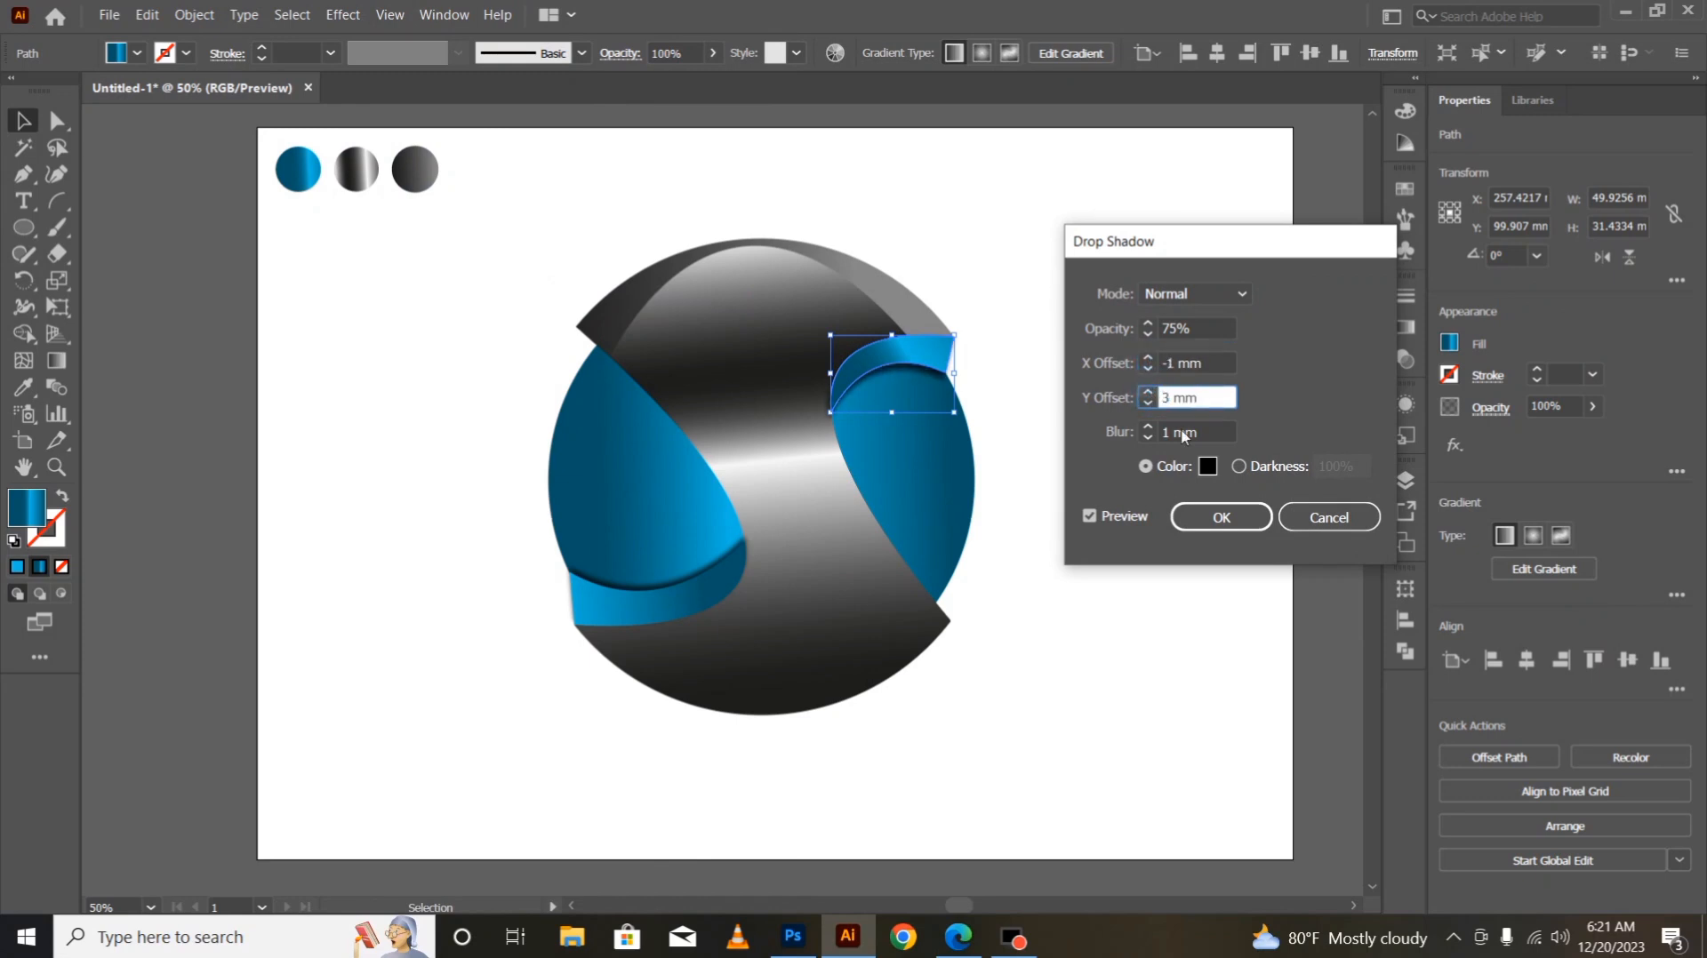
click(1220, 517)
click(1166, 680)
- Start a Drop Shadow on the metallic S shape and set its X offset to 1 mm
click(786, 504)
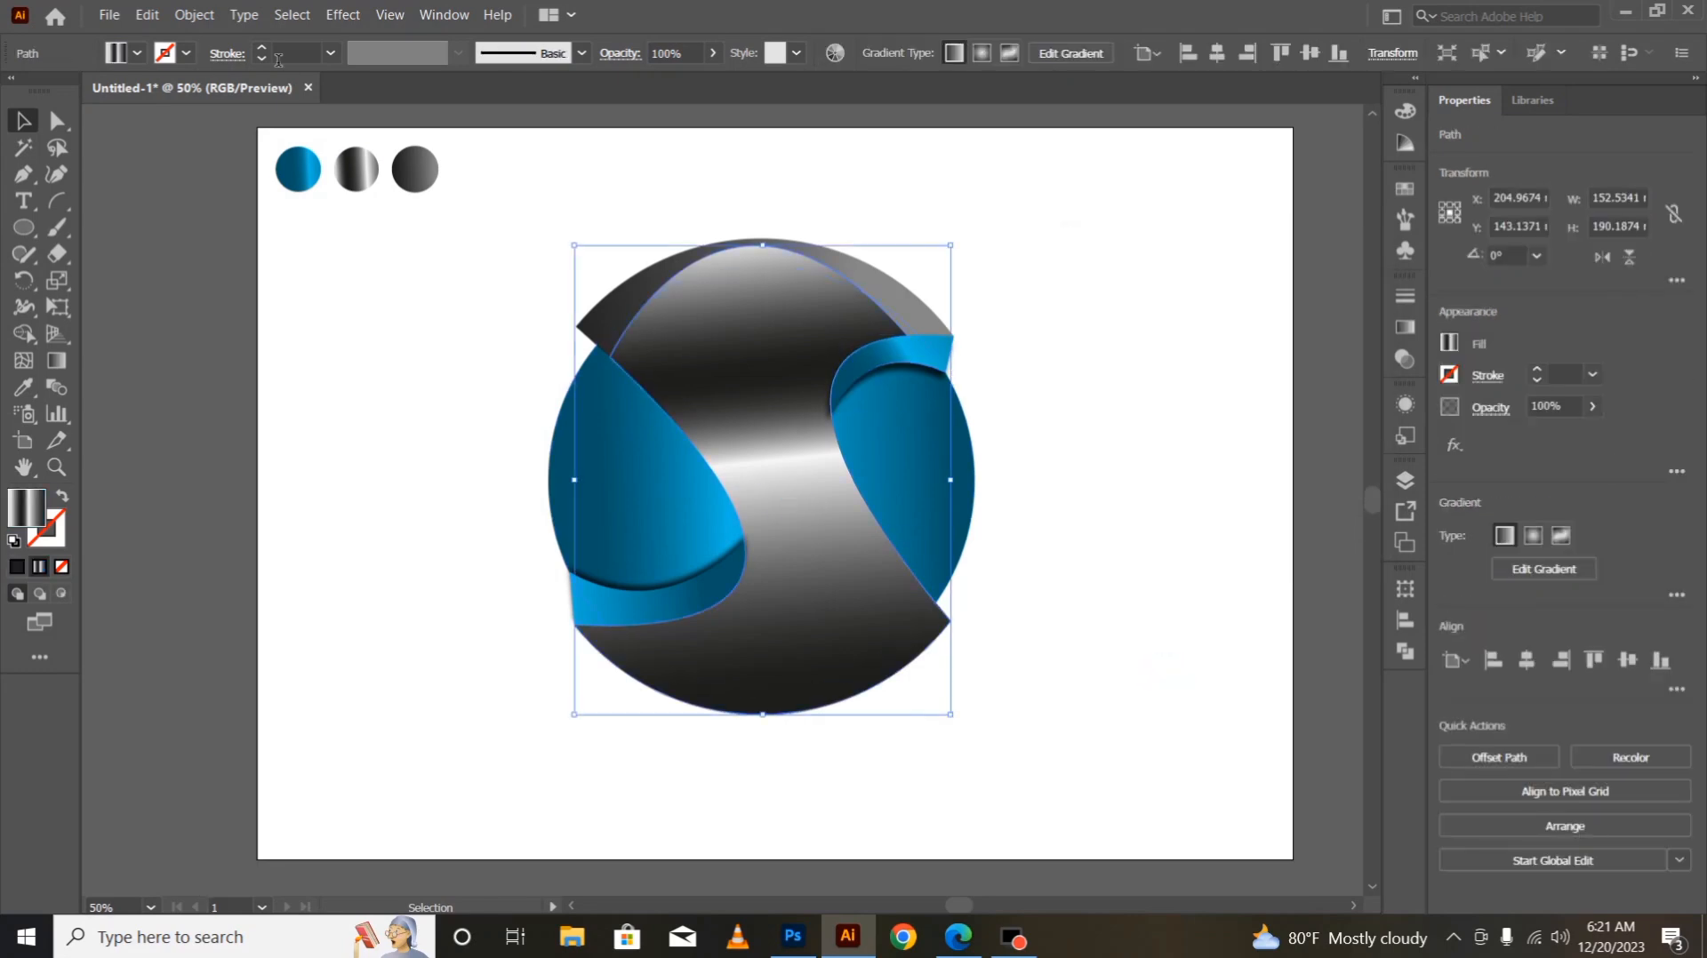
click(343, 15)
mouse_move(436, 313)
click(610, 301)
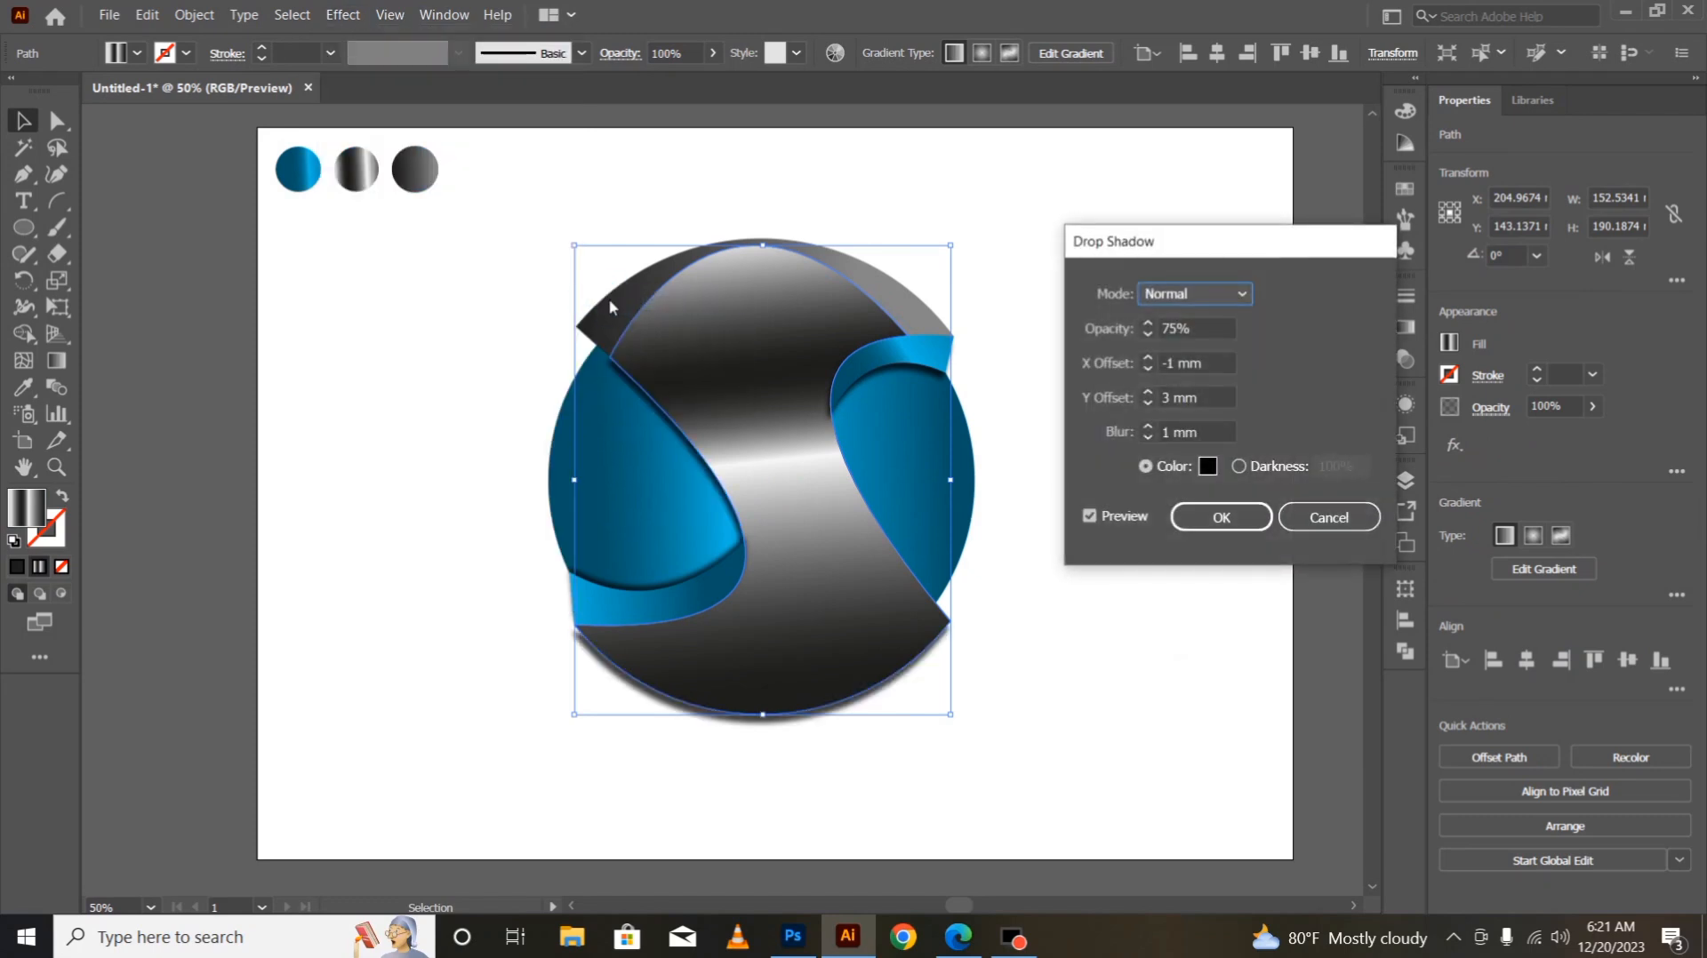
click(1148, 404)
click(1148, 404)
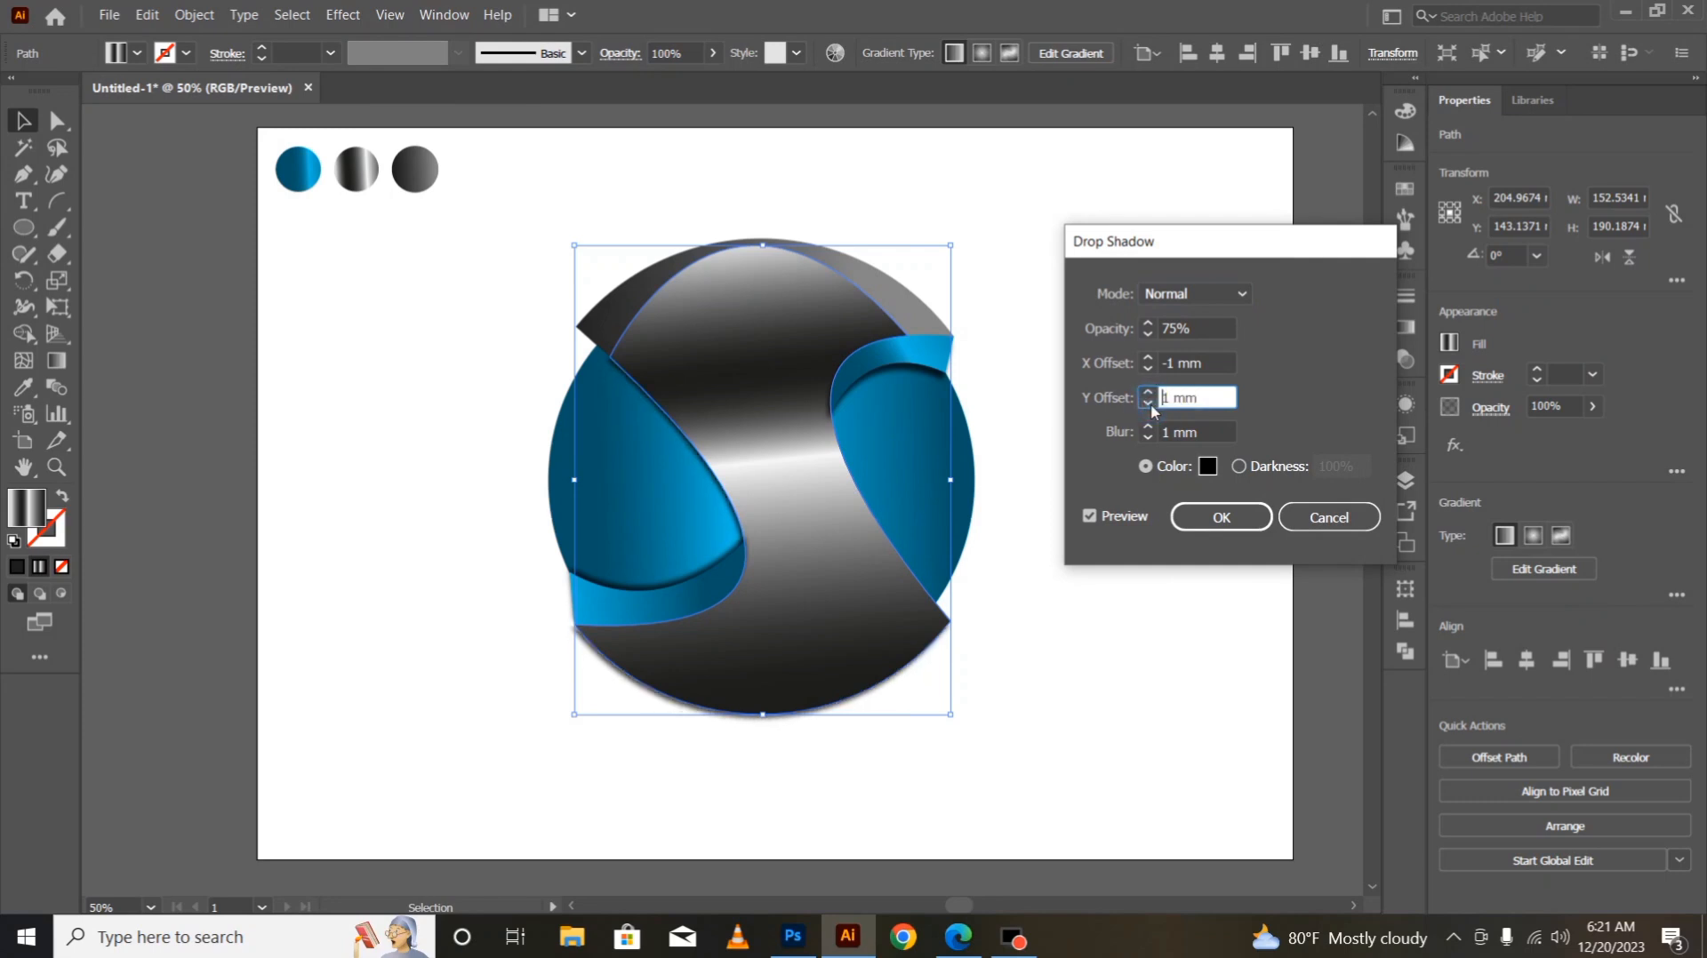
click(1148, 358)
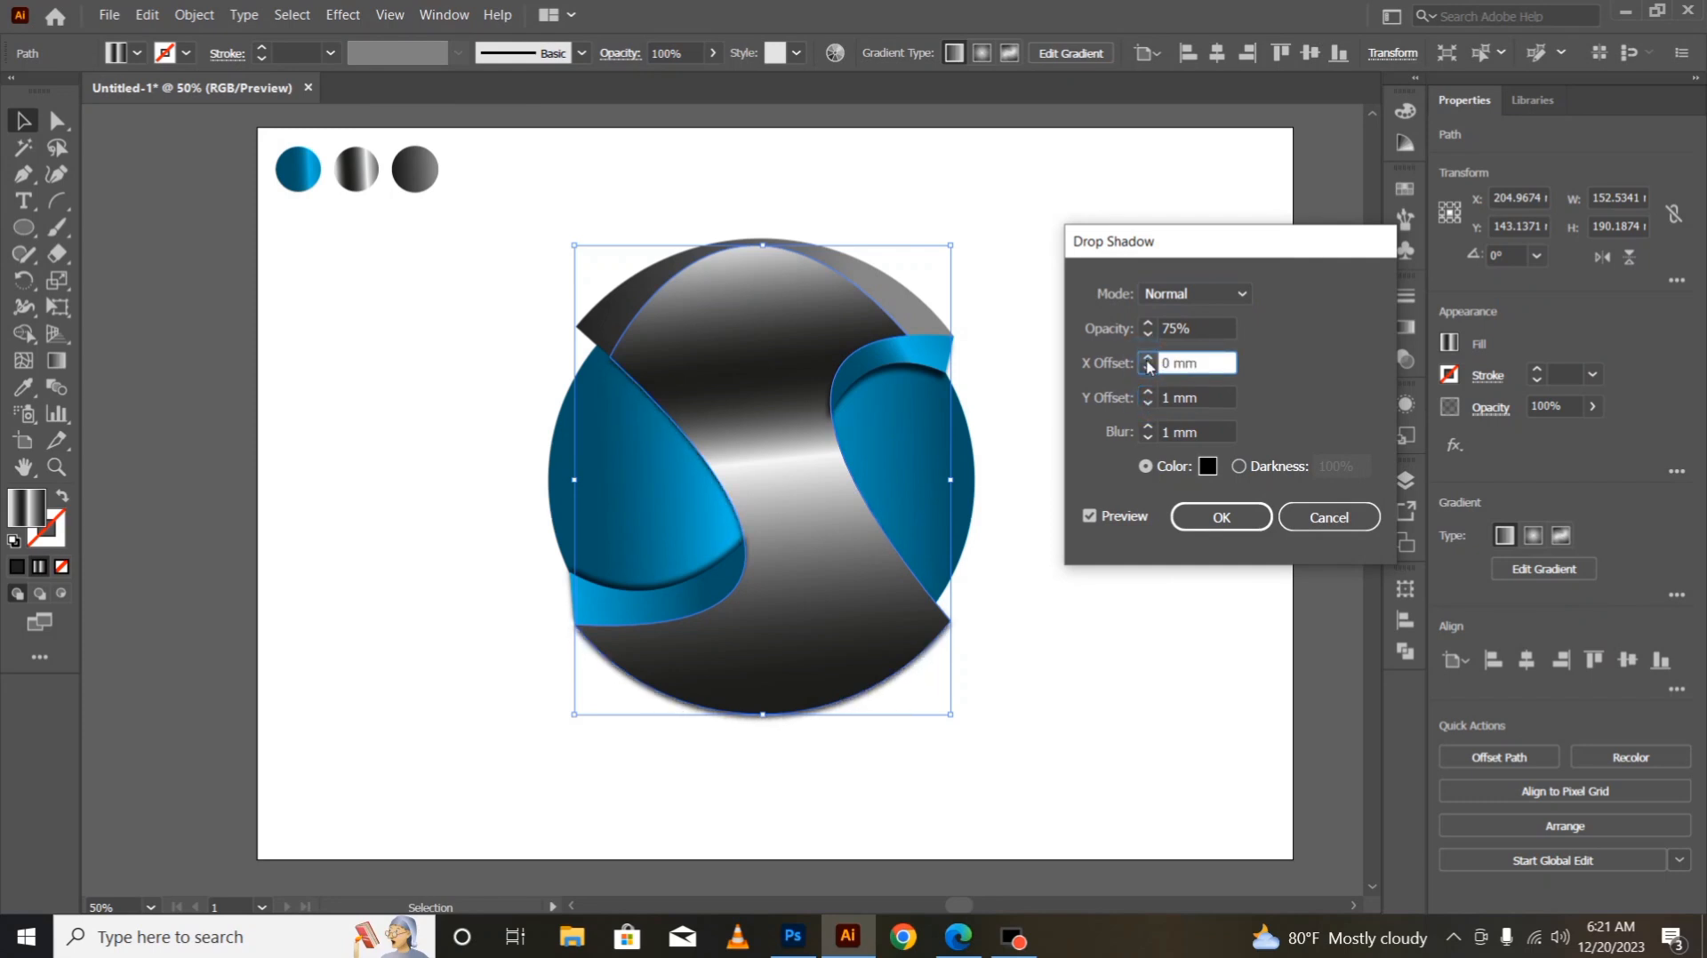
click(1148, 370)
click(1149, 370)
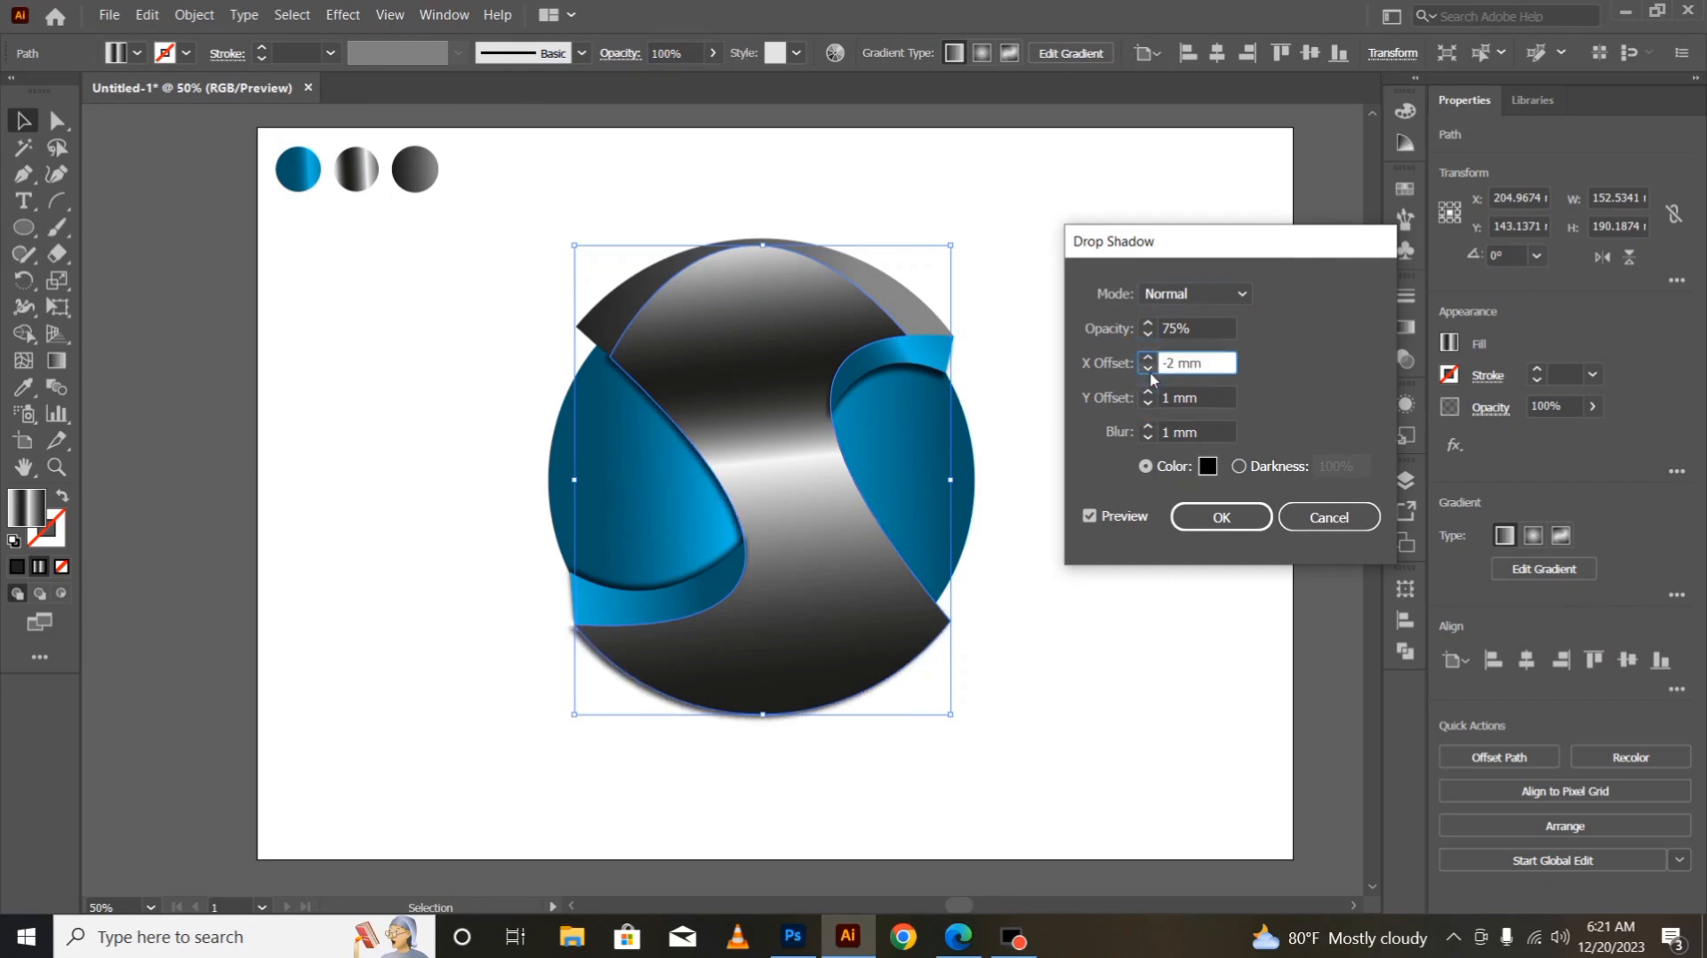
click(1148, 393)
click(1148, 405)
click(1148, 405)
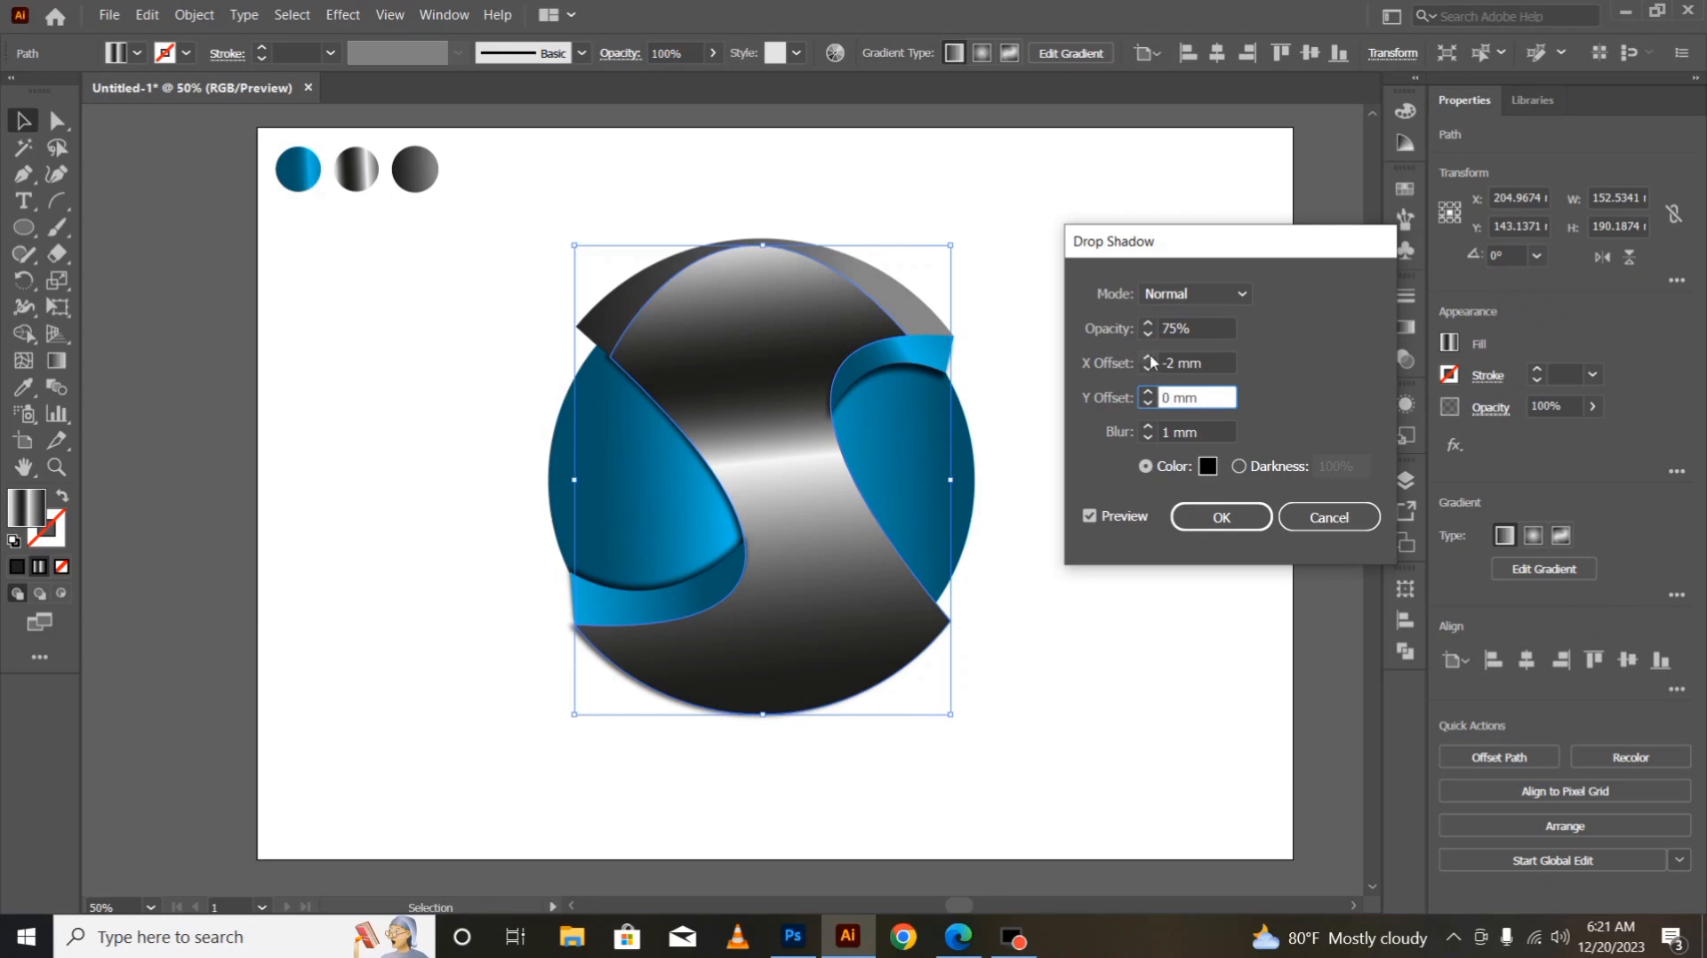
click(1149, 358)
click(1149, 359)
click(1149, 358)
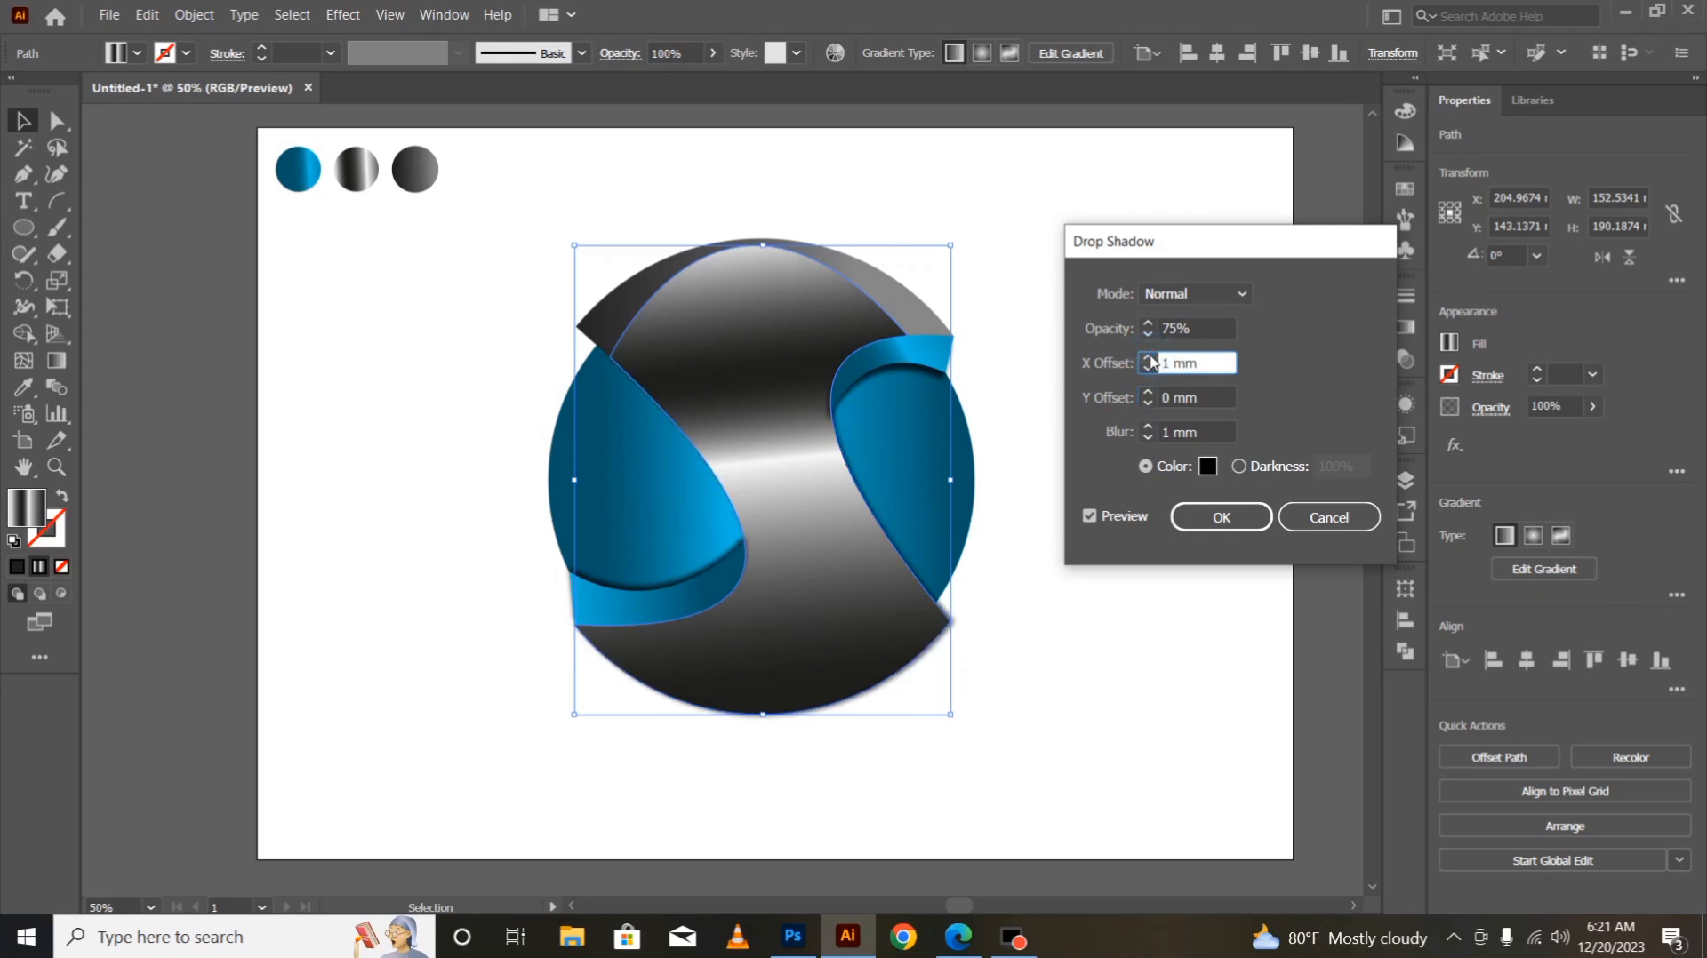
- Set the S shadow's Y offset to -1 mm and apply it with 75% opacity and 1 mm blur
click(1149, 402)
click(1148, 401)
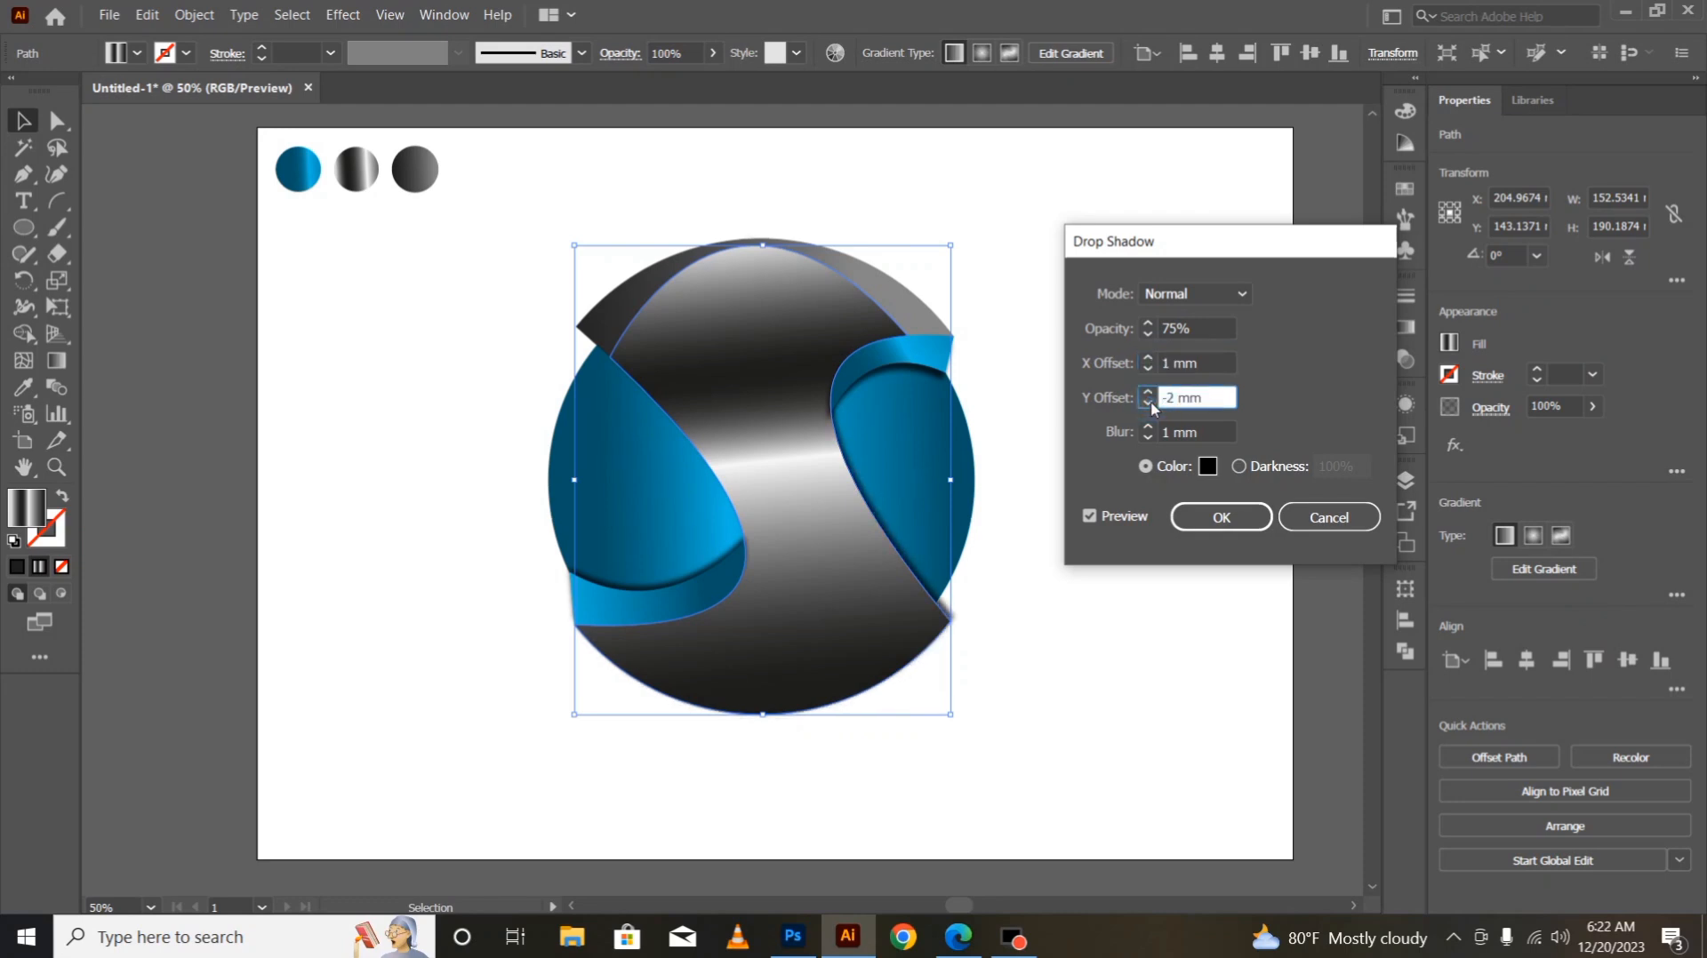
click(1149, 393)
click(1148, 393)
click(1148, 393)
click(1149, 393)
click(1148, 393)
click(1149, 393)
click(1149, 393)
click(1149, 393)
click(1149, 393)
click(1148, 393)
click(1149, 393)
click(1149, 393)
click(1149, 403)
click(1148, 403)
click(1148, 403)
click(1149, 402)
click(1149, 403)
click(1148, 403)
click(1149, 403)
click(1149, 403)
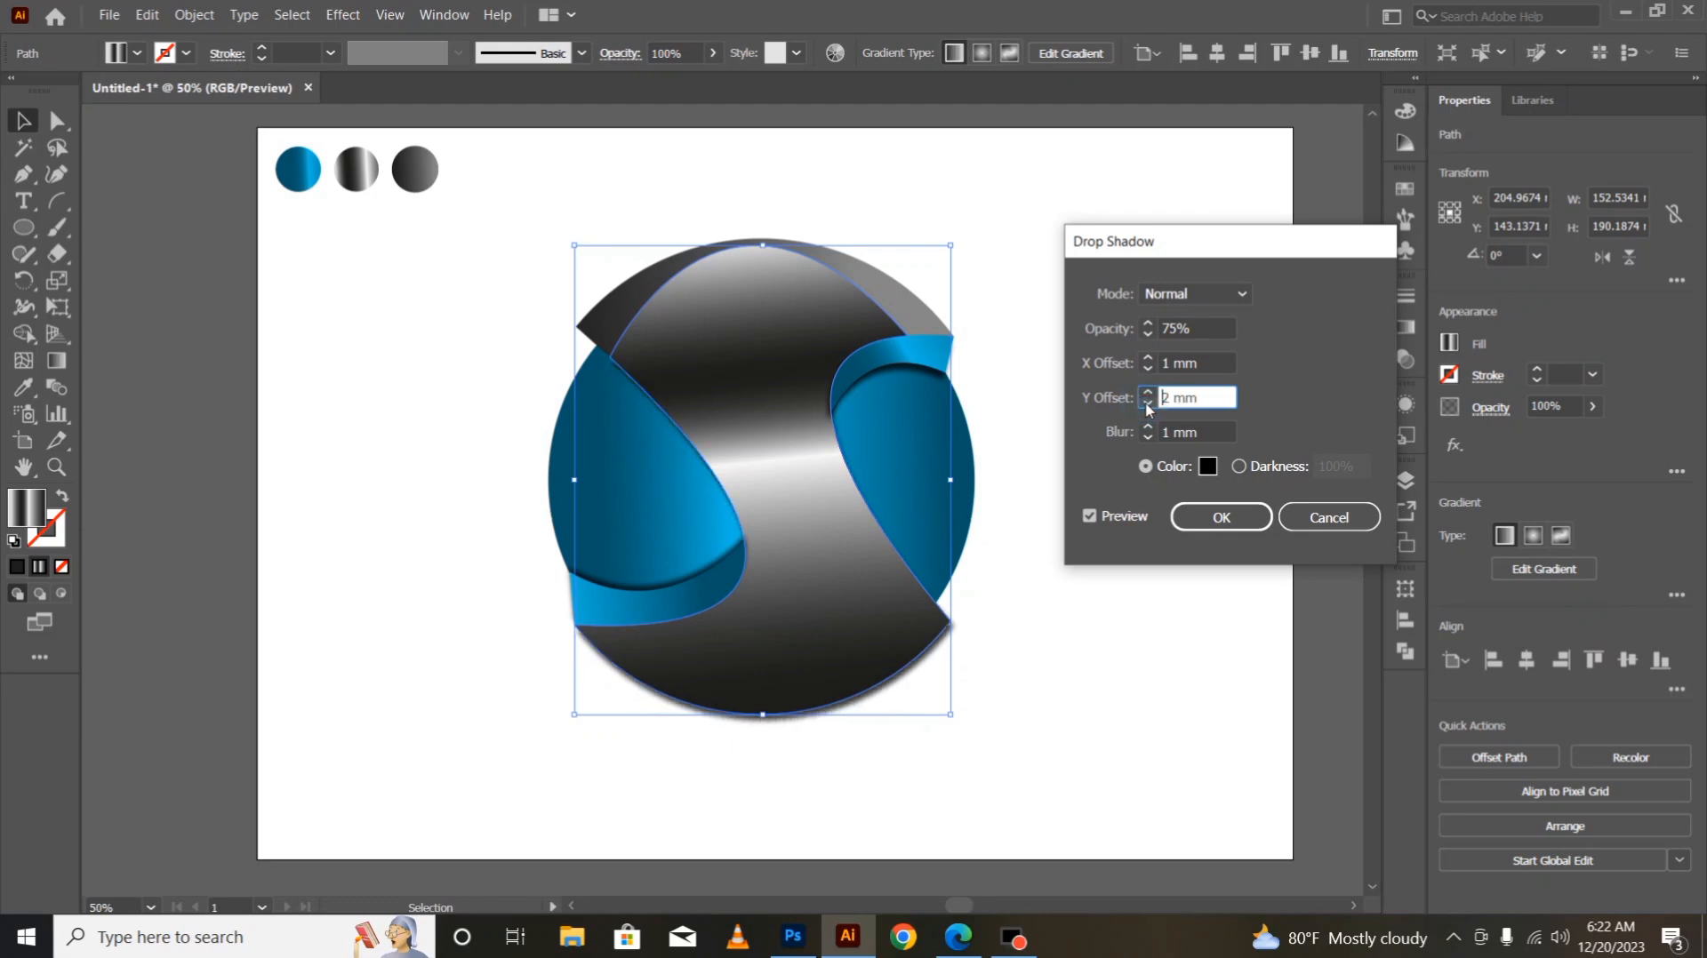
click(1149, 402)
click(1148, 404)
click(1147, 405)
click(1148, 404)
click(1147, 404)
click(1148, 405)
click(1148, 404)
click(1148, 404)
click(1147, 393)
click(1147, 393)
click(1147, 393)
click(1146, 393)
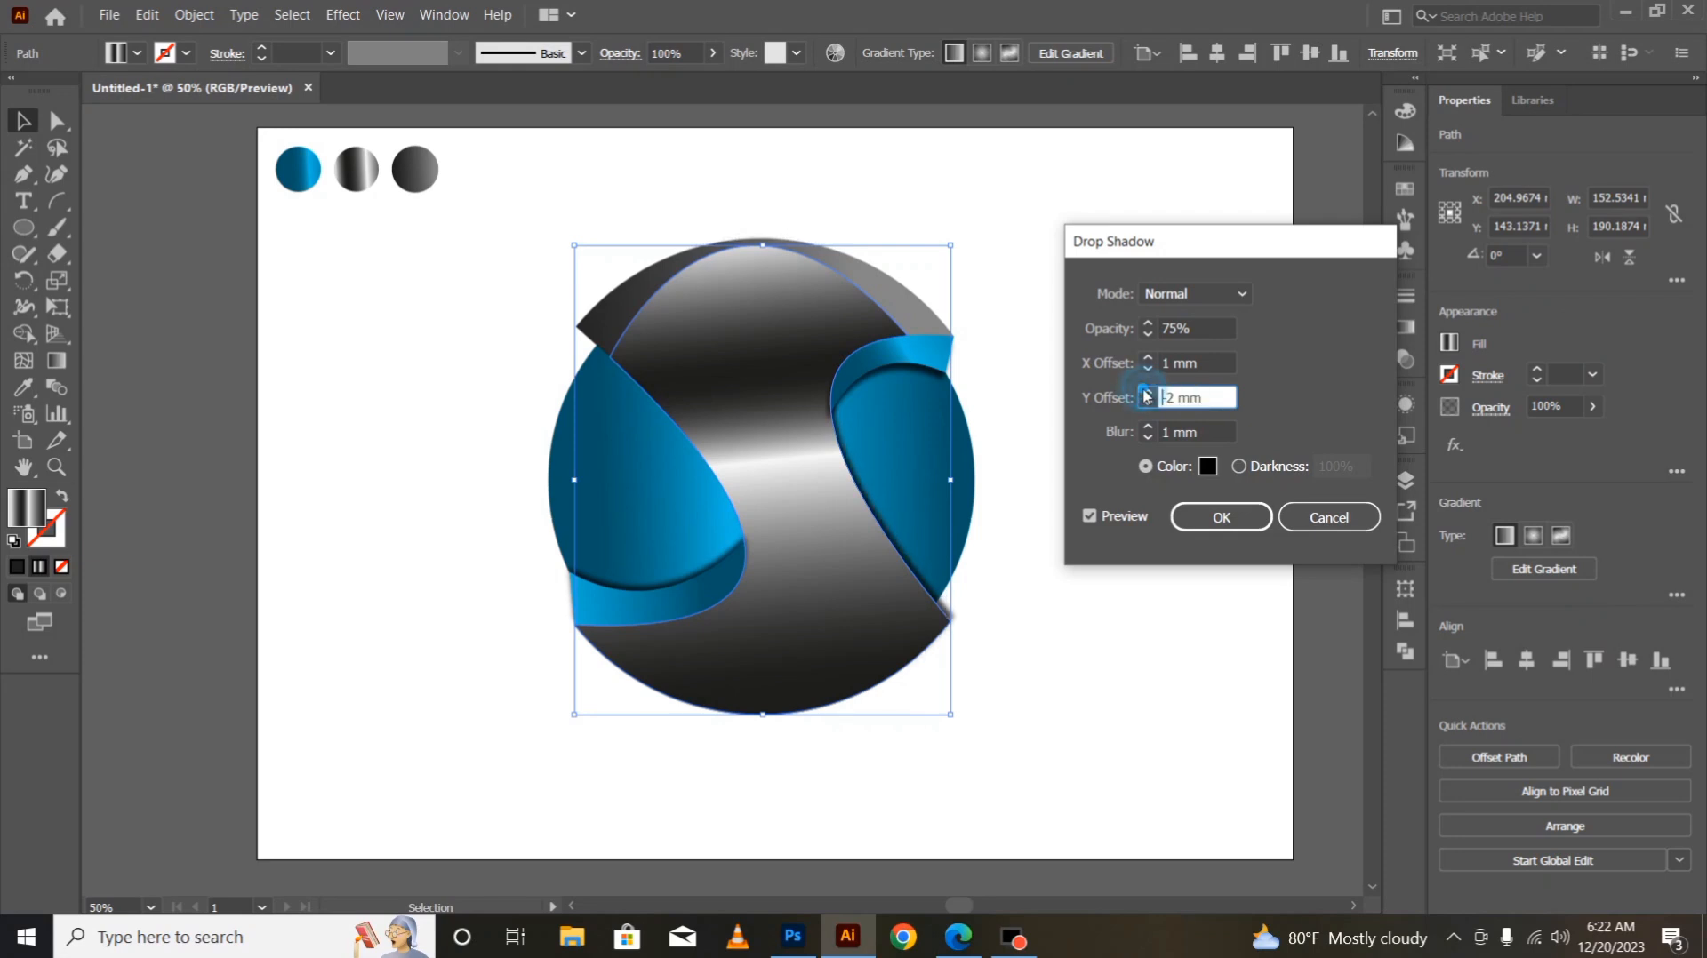
click(1147, 393)
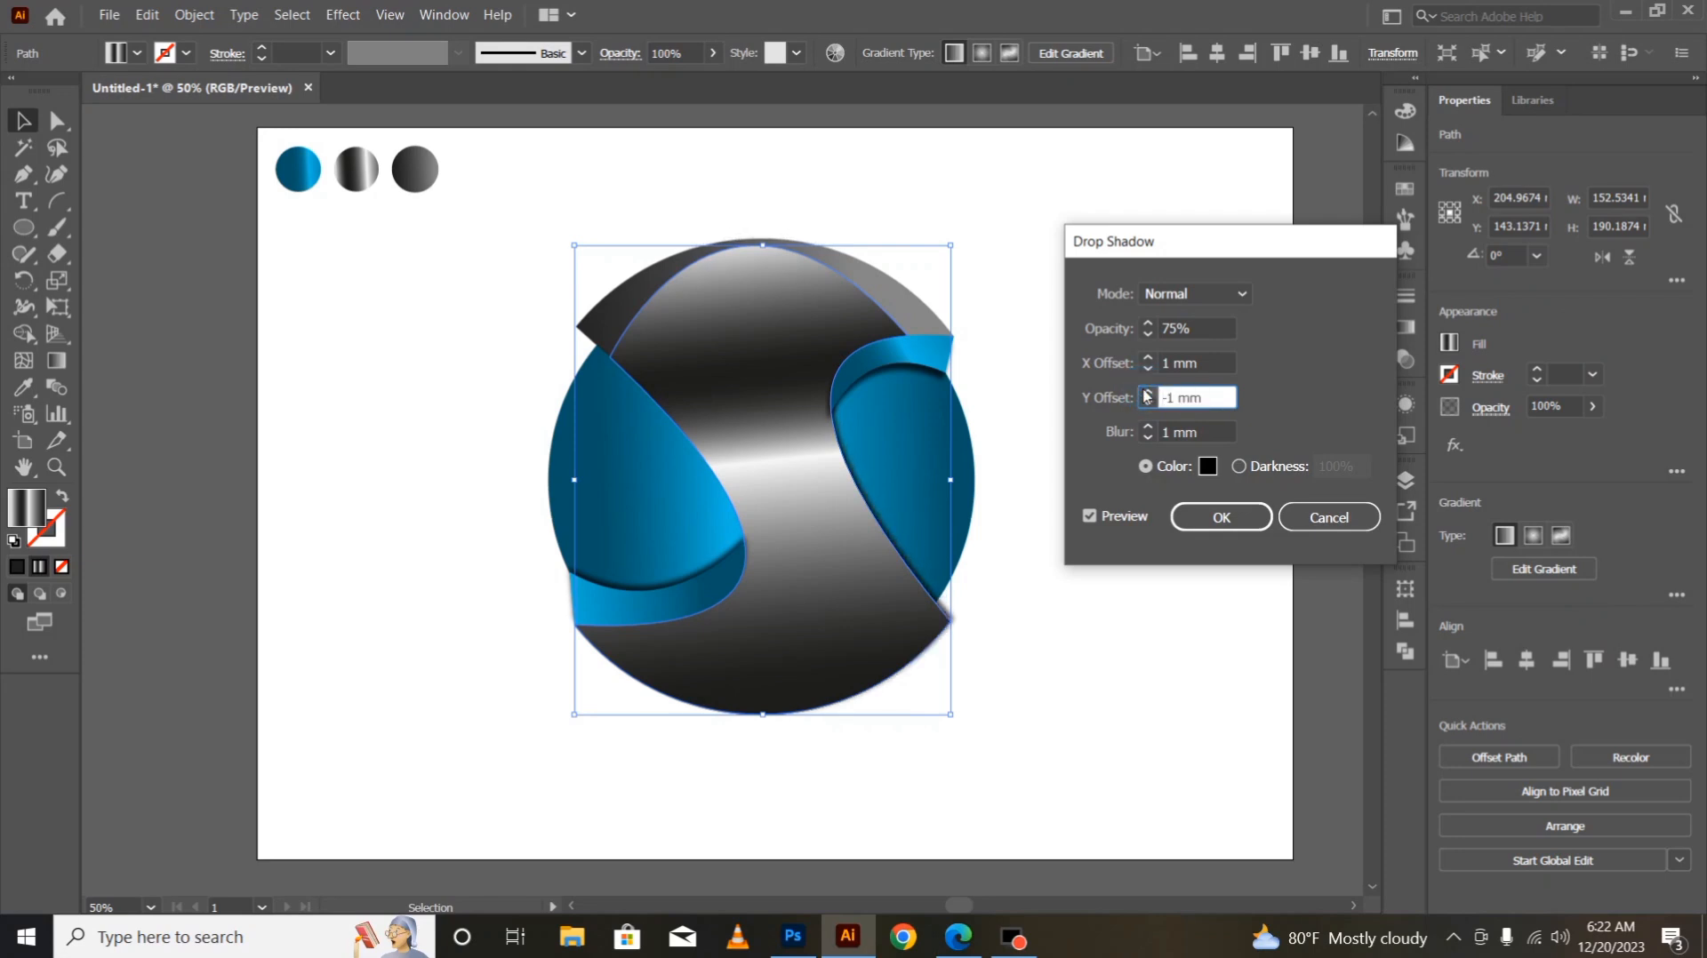
click(1218, 519)
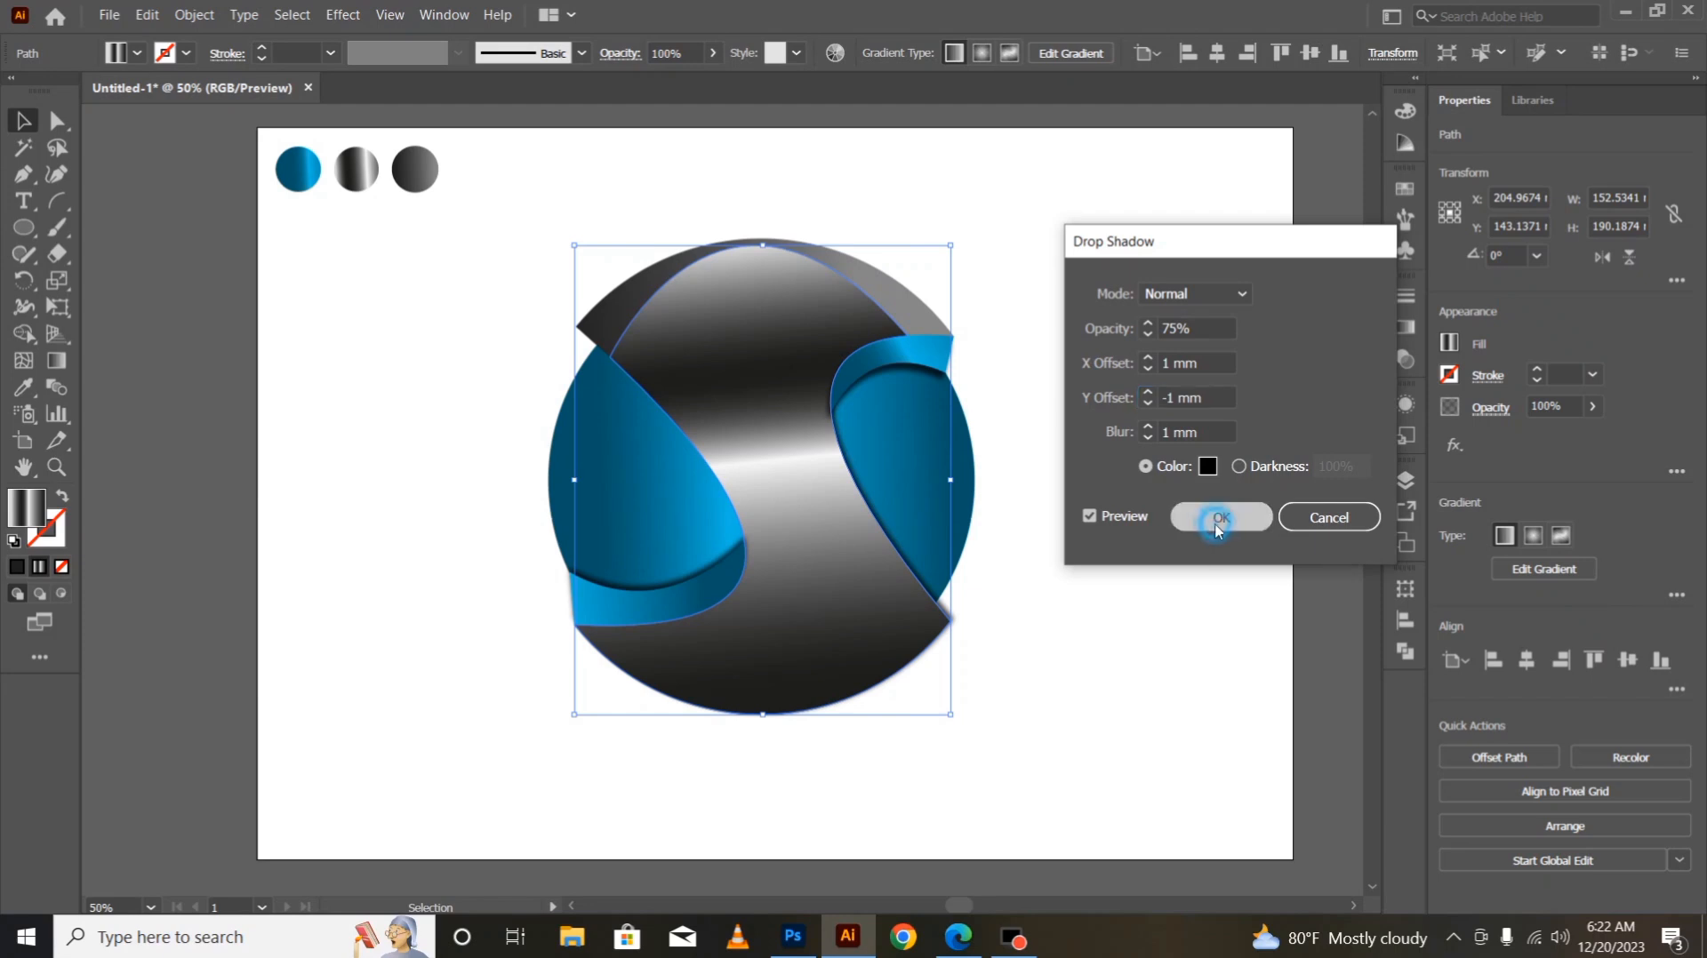
- Bring the metallic S shape to the front of the artwork
click(803, 482)
click(804, 482)
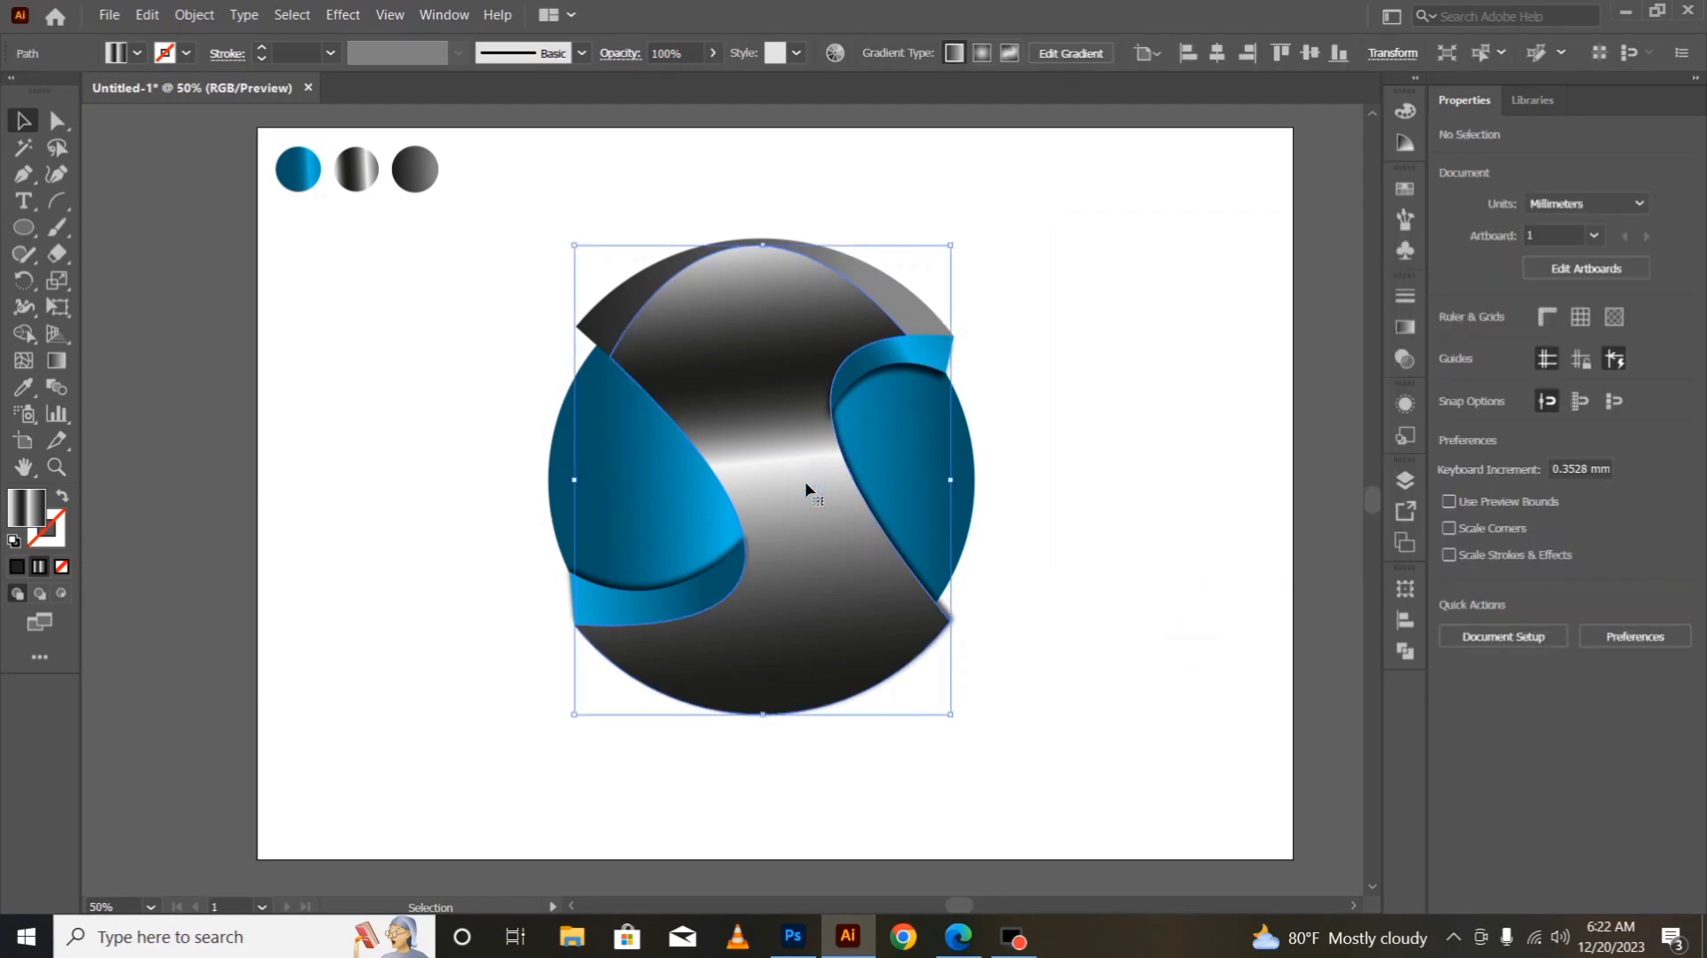
right_click(804, 482)
mouse_move(922, 371)
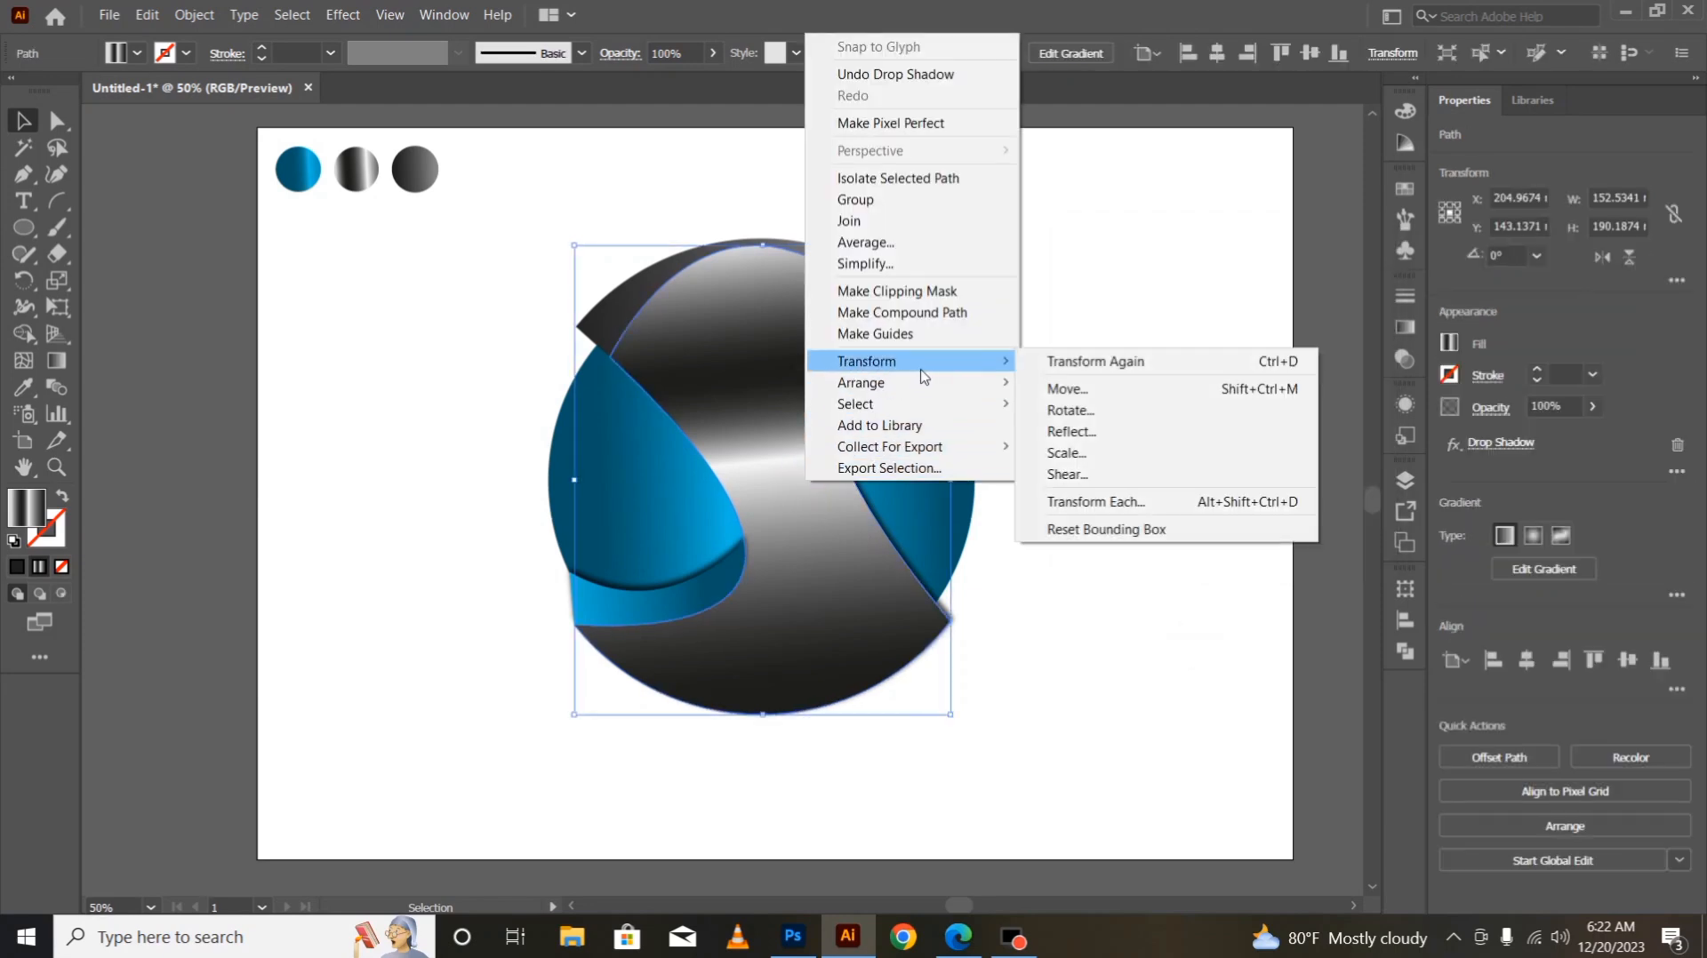
mouse_move(969, 383)
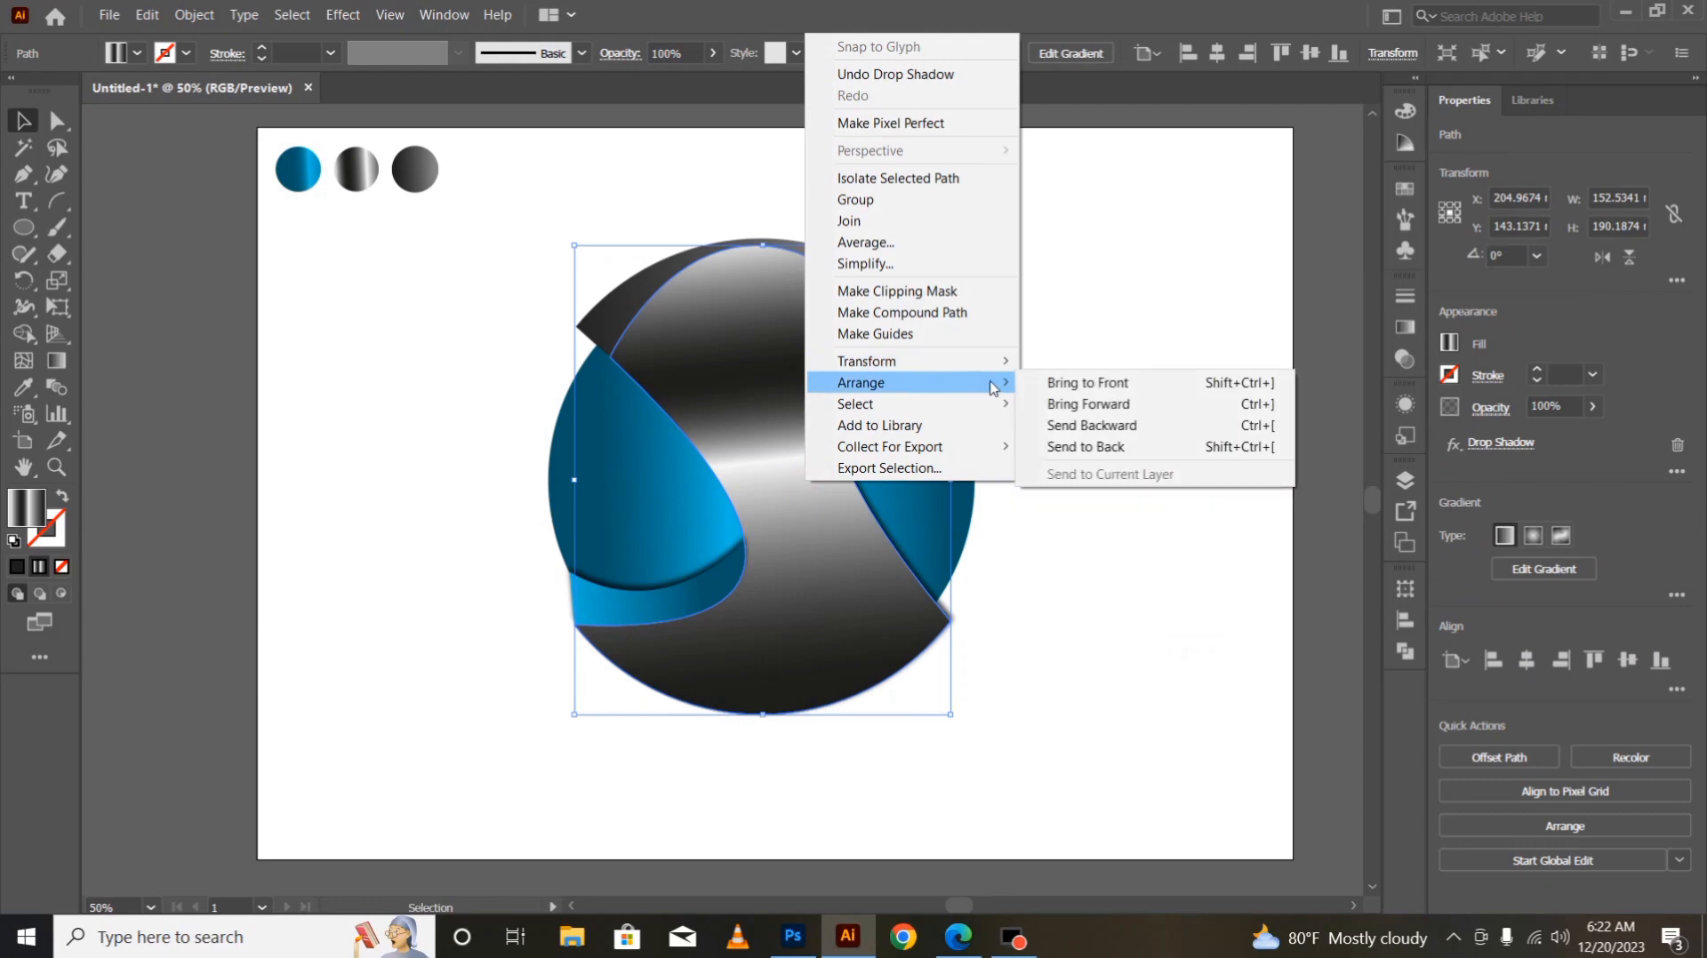
click(1044, 384)
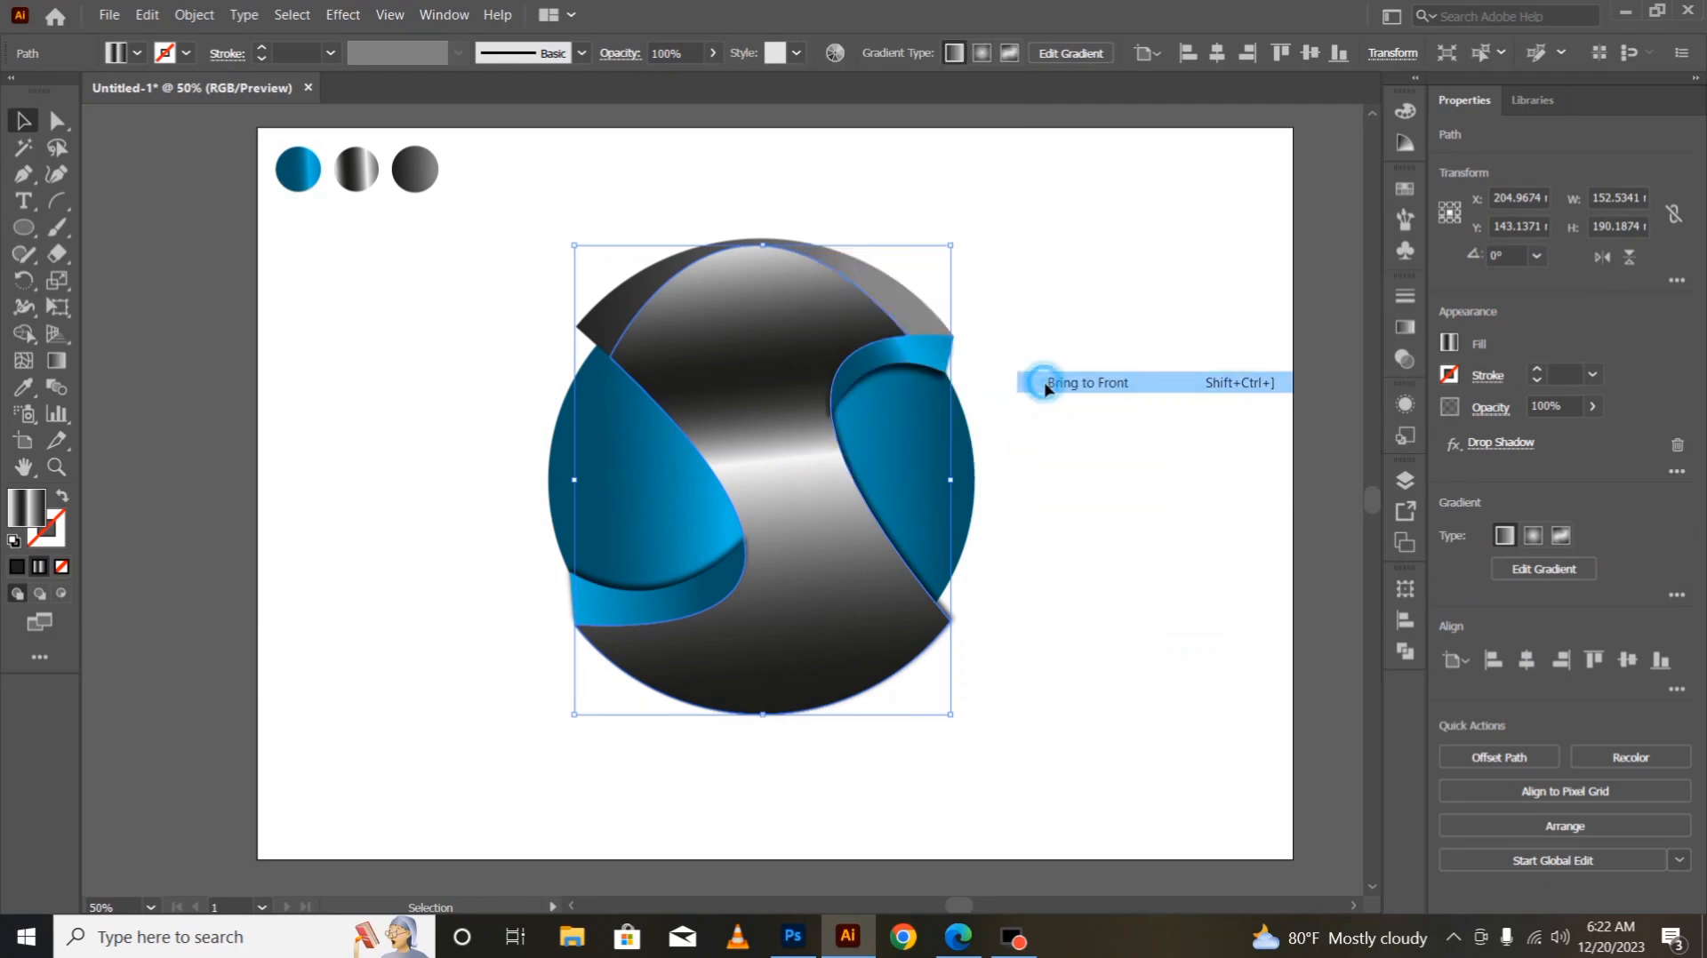
click(1137, 539)
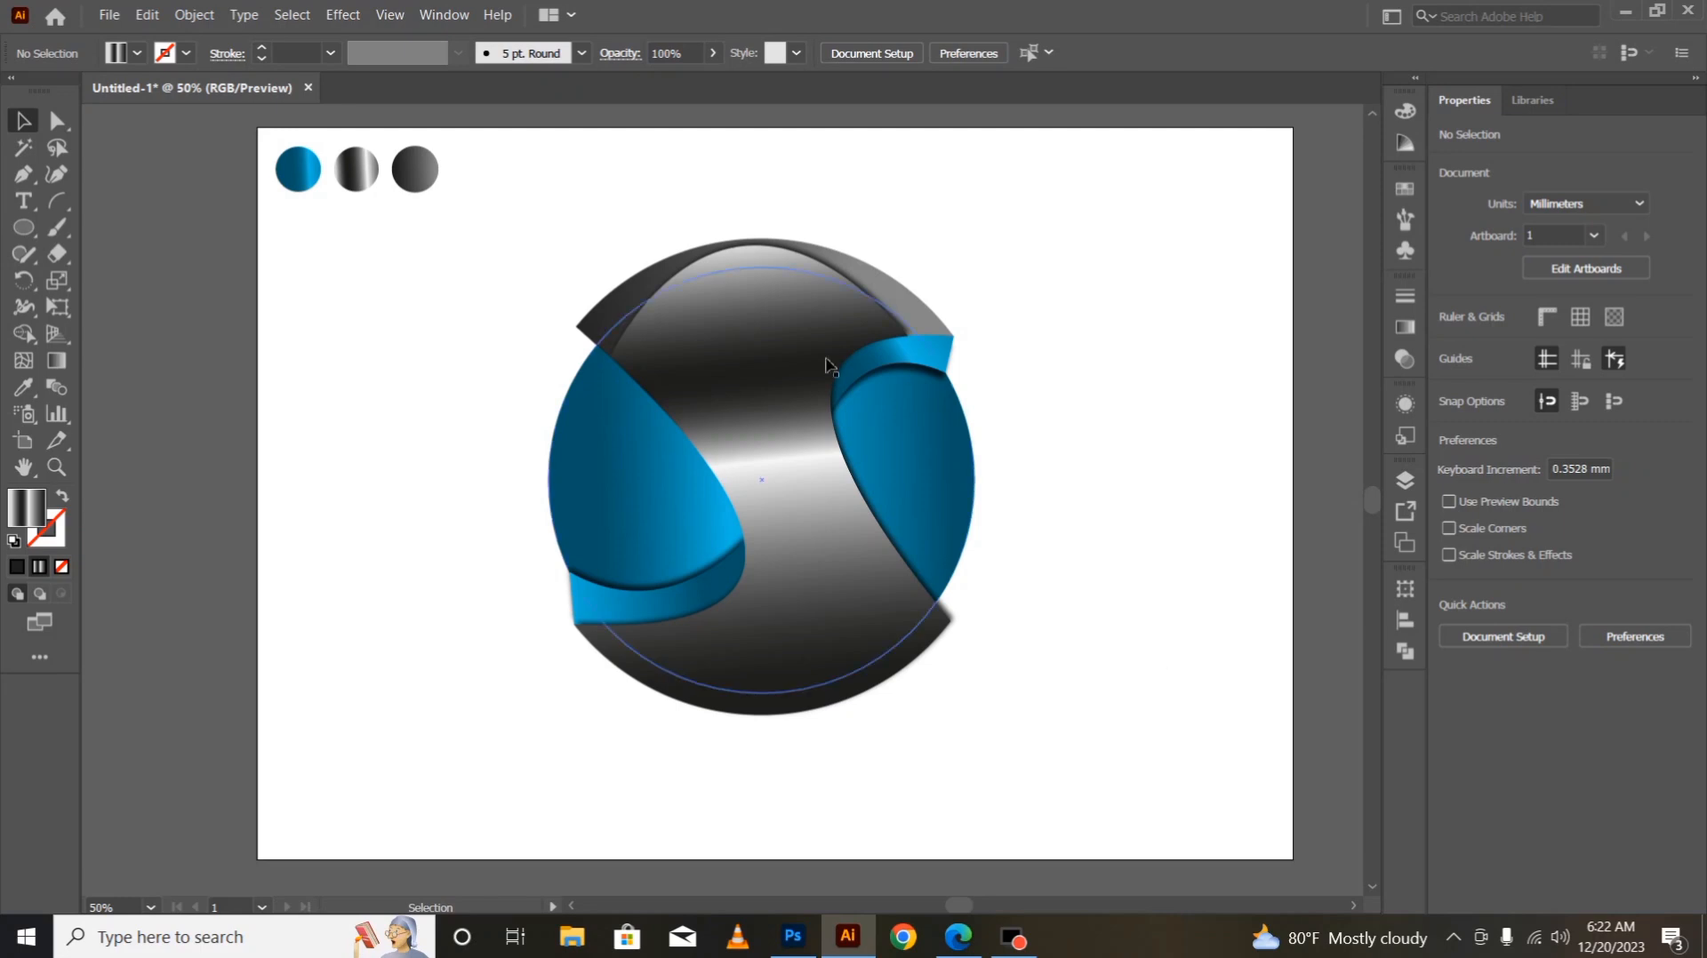
- Apply a black Drop Shadow to the gray crescent behind the S's top: 75% opacity, X offset 0 mm, Y offset -1 mm, blur 1 mm
click(618, 319)
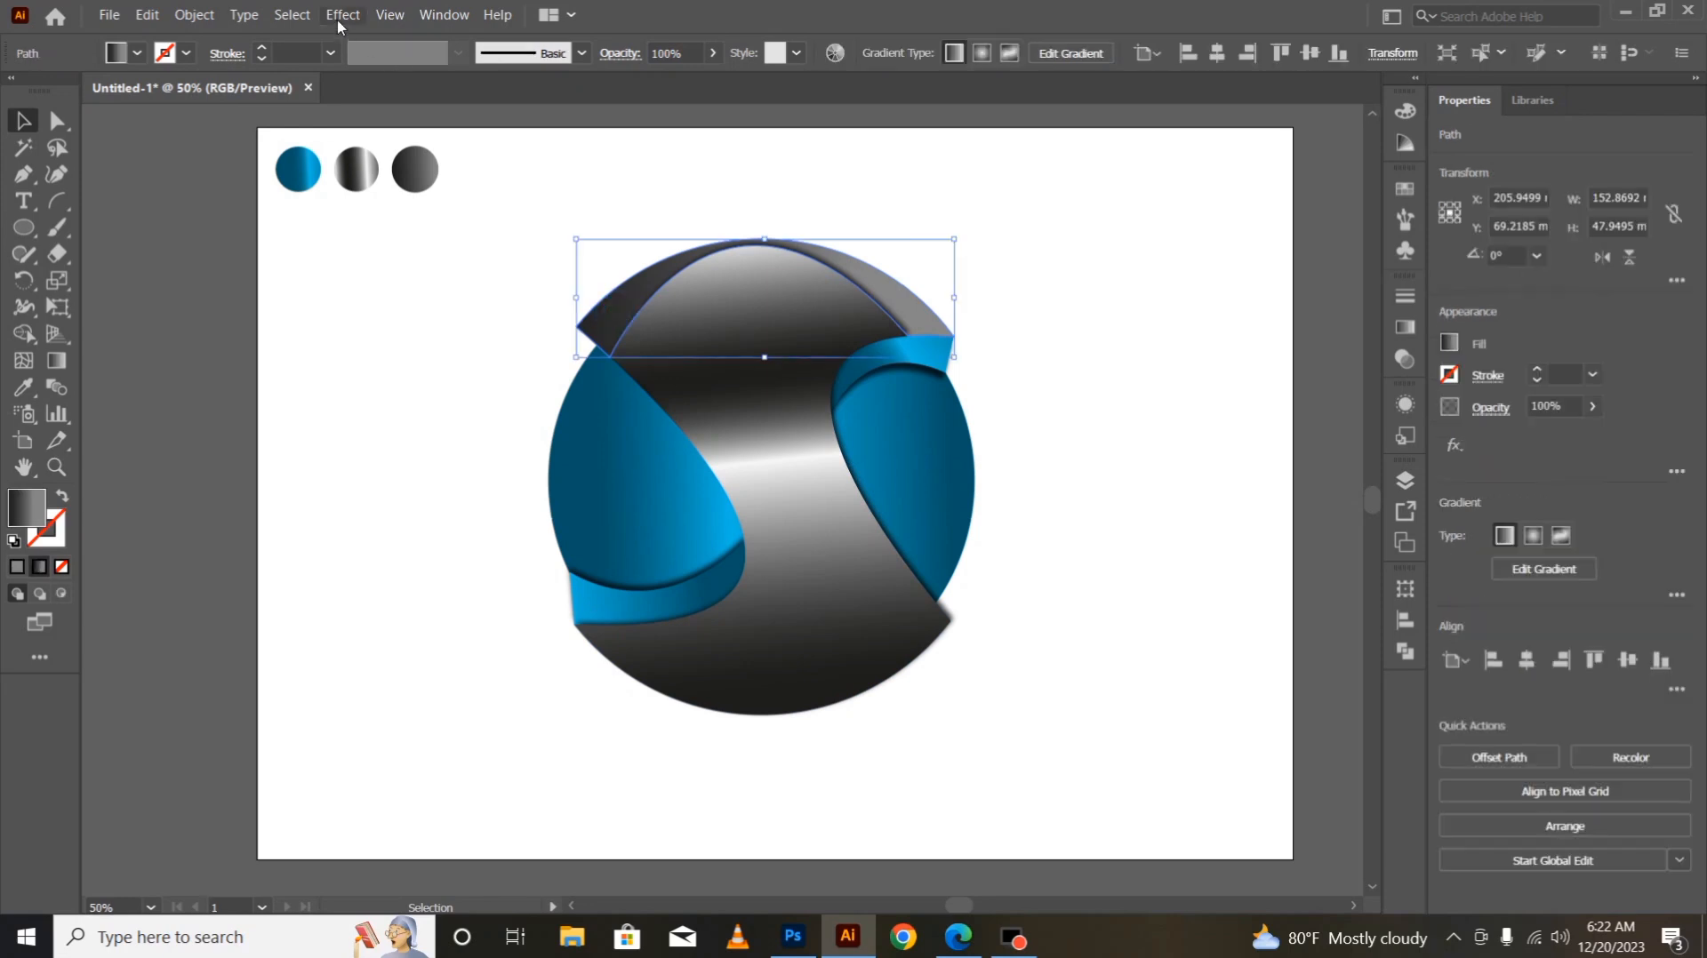
click(342, 14)
mouse_move(457, 309)
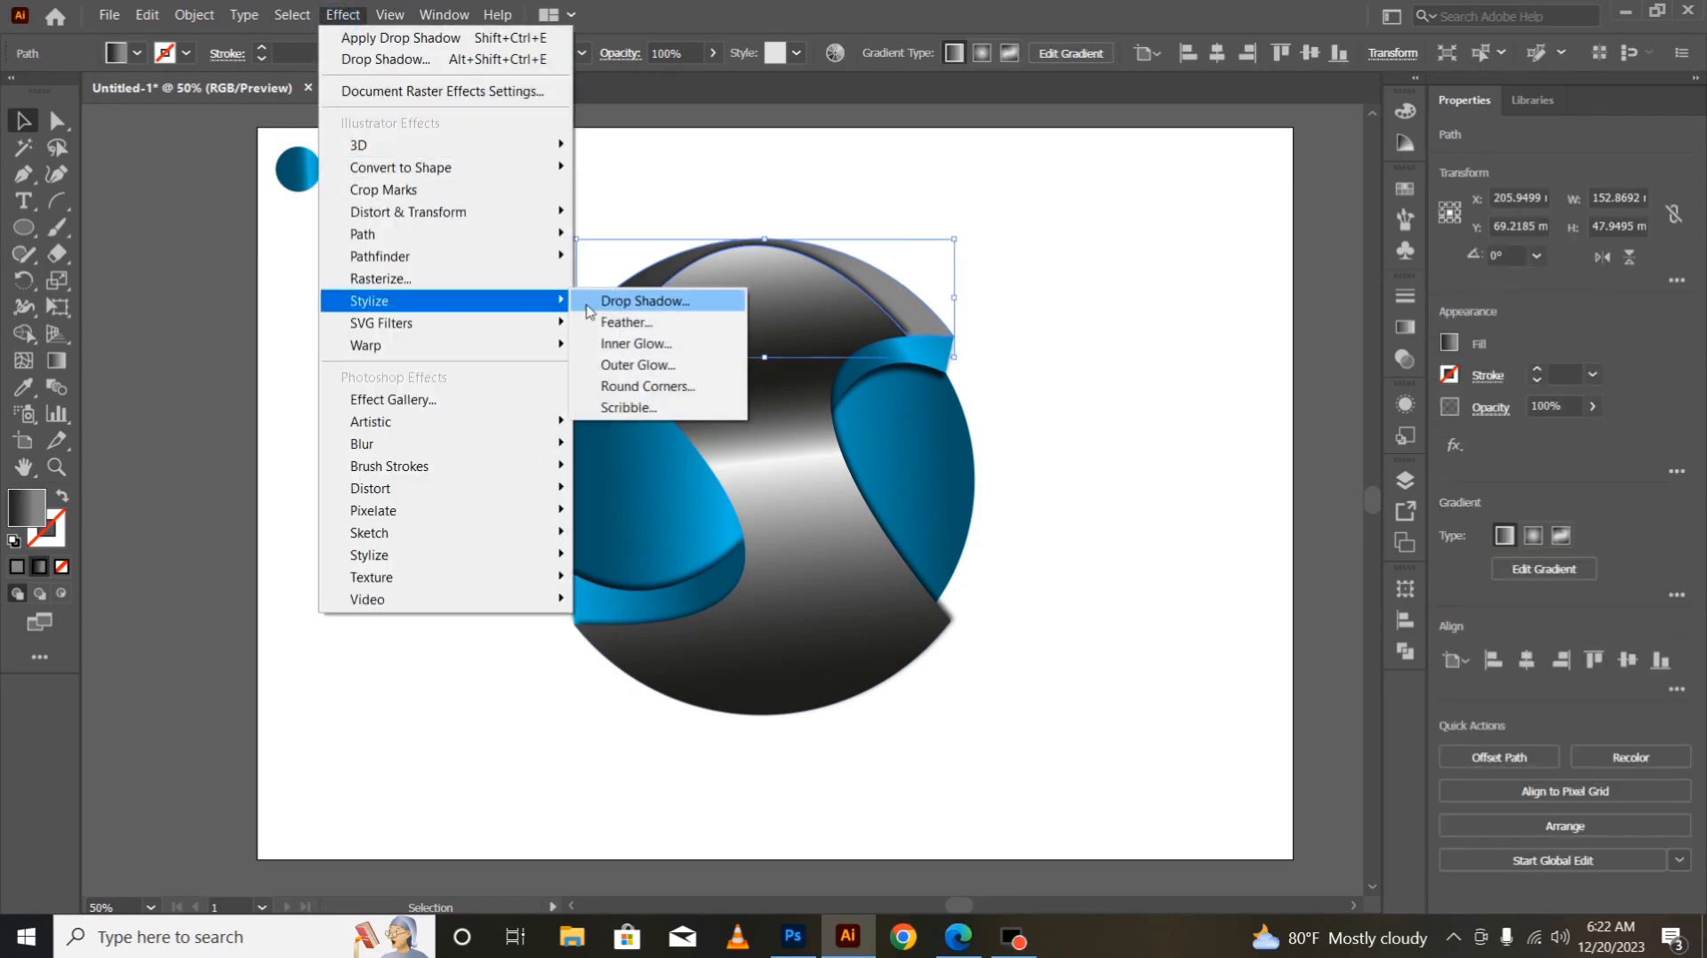
click(595, 296)
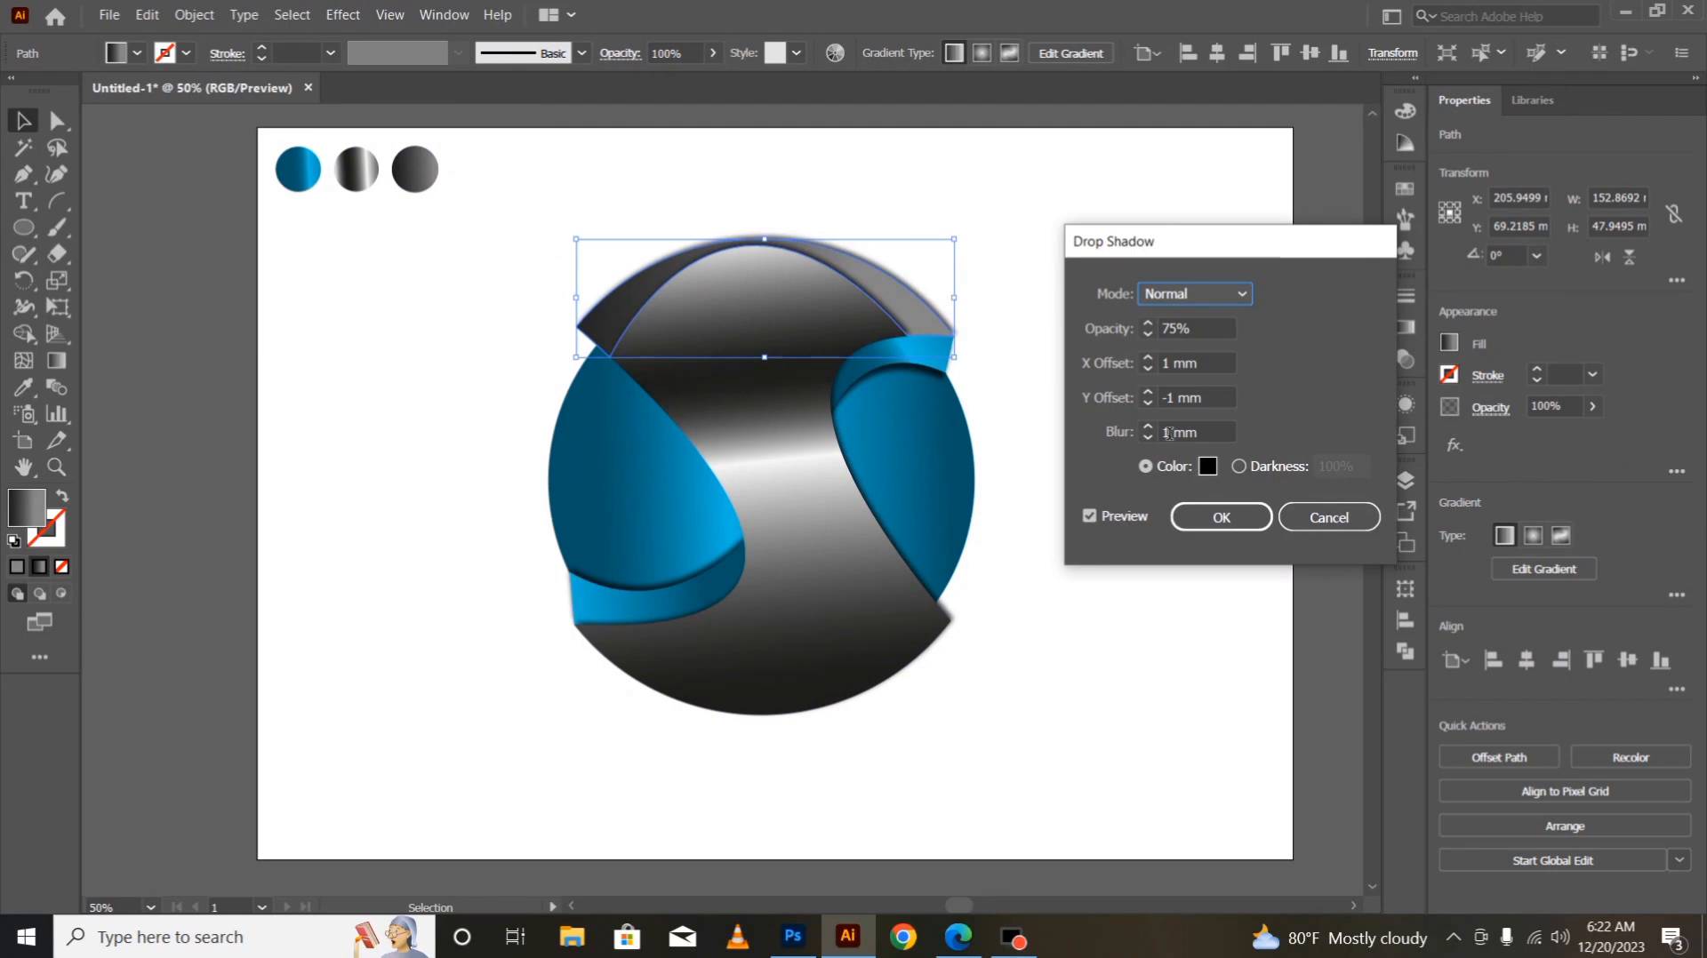
click(1147, 404)
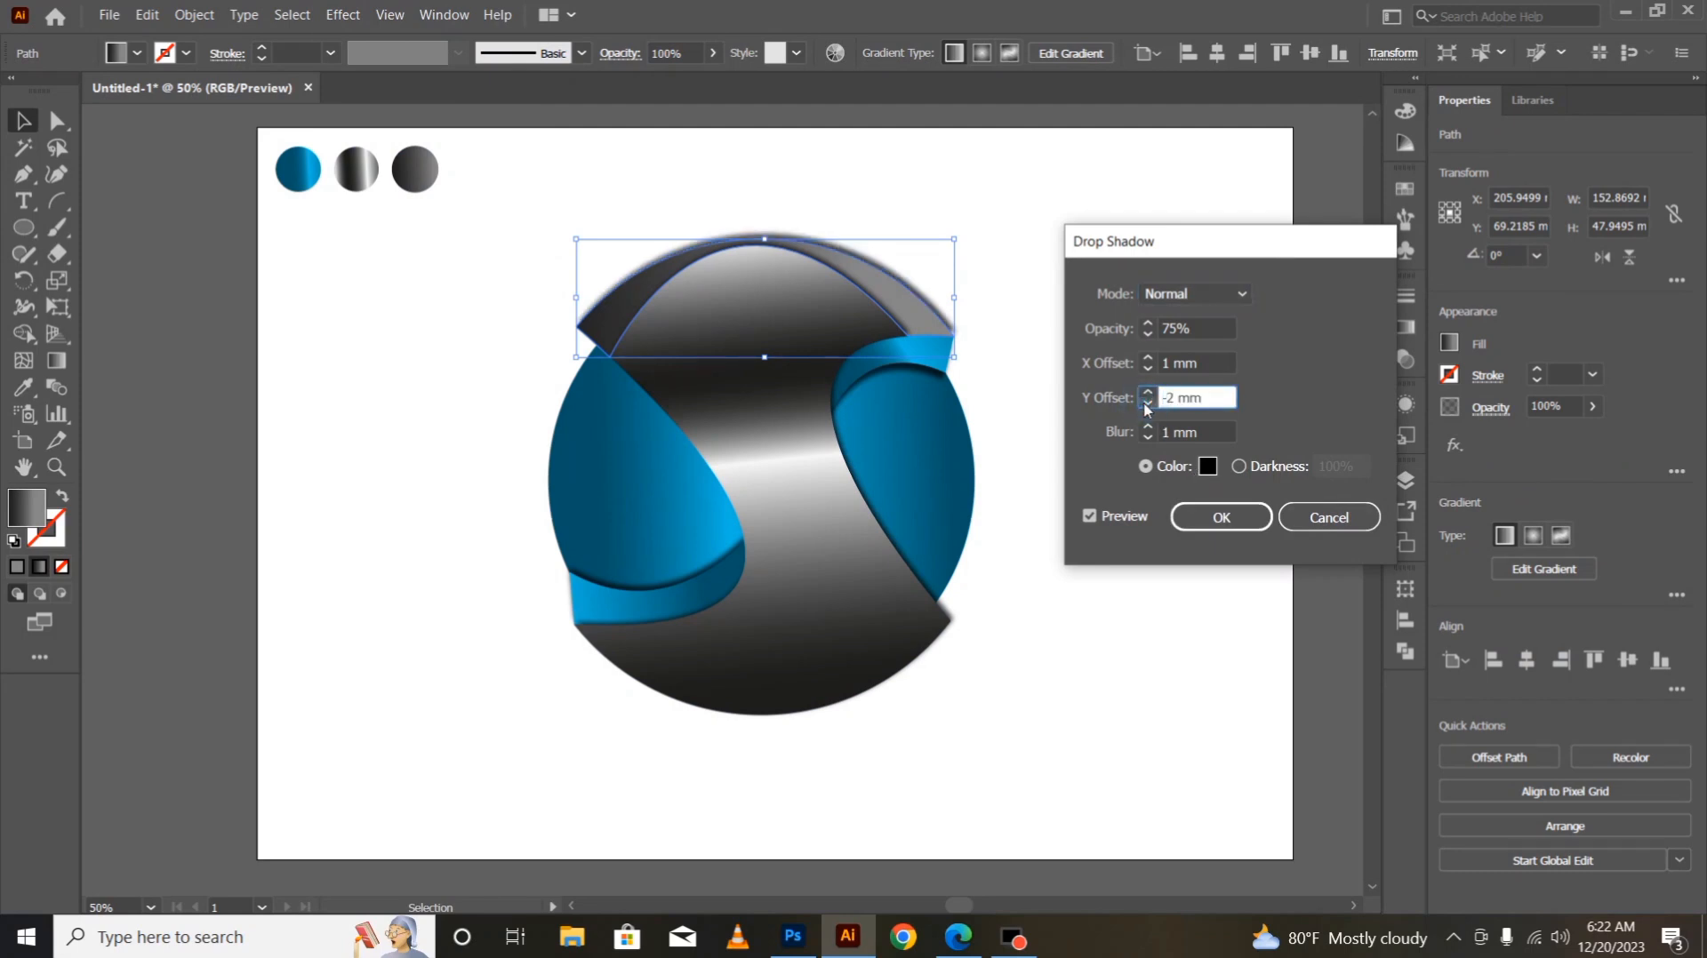
click(1147, 370)
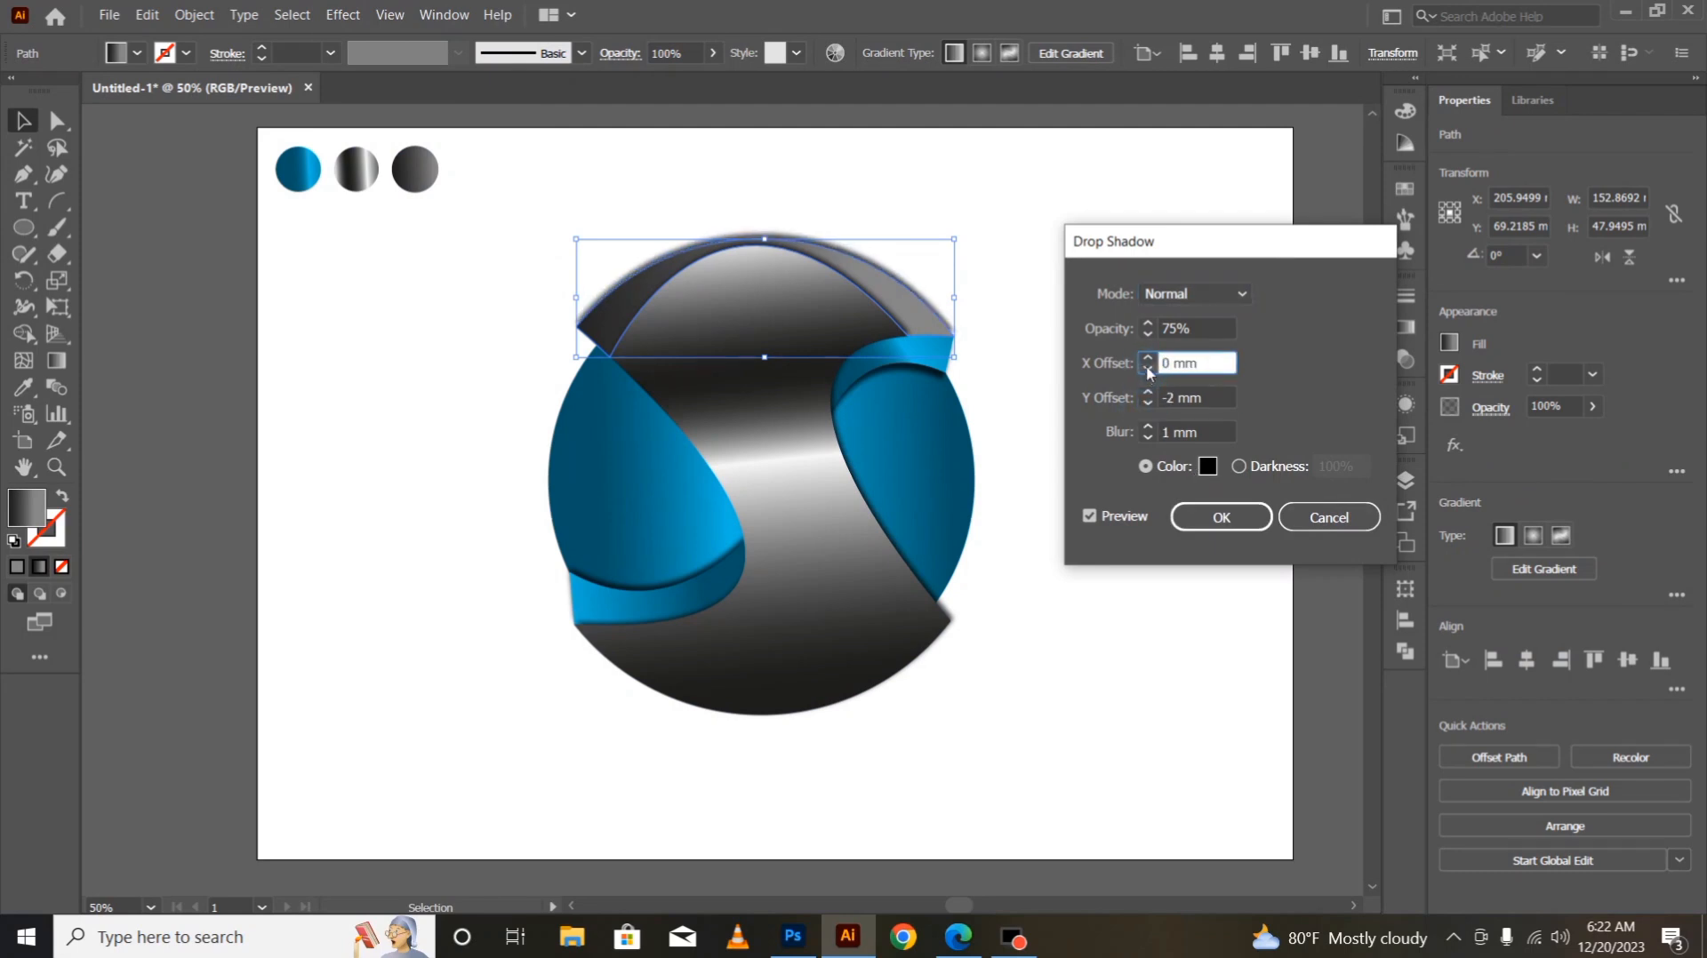
click(1147, 403)
click(1148, 394)
click(1148, 394)
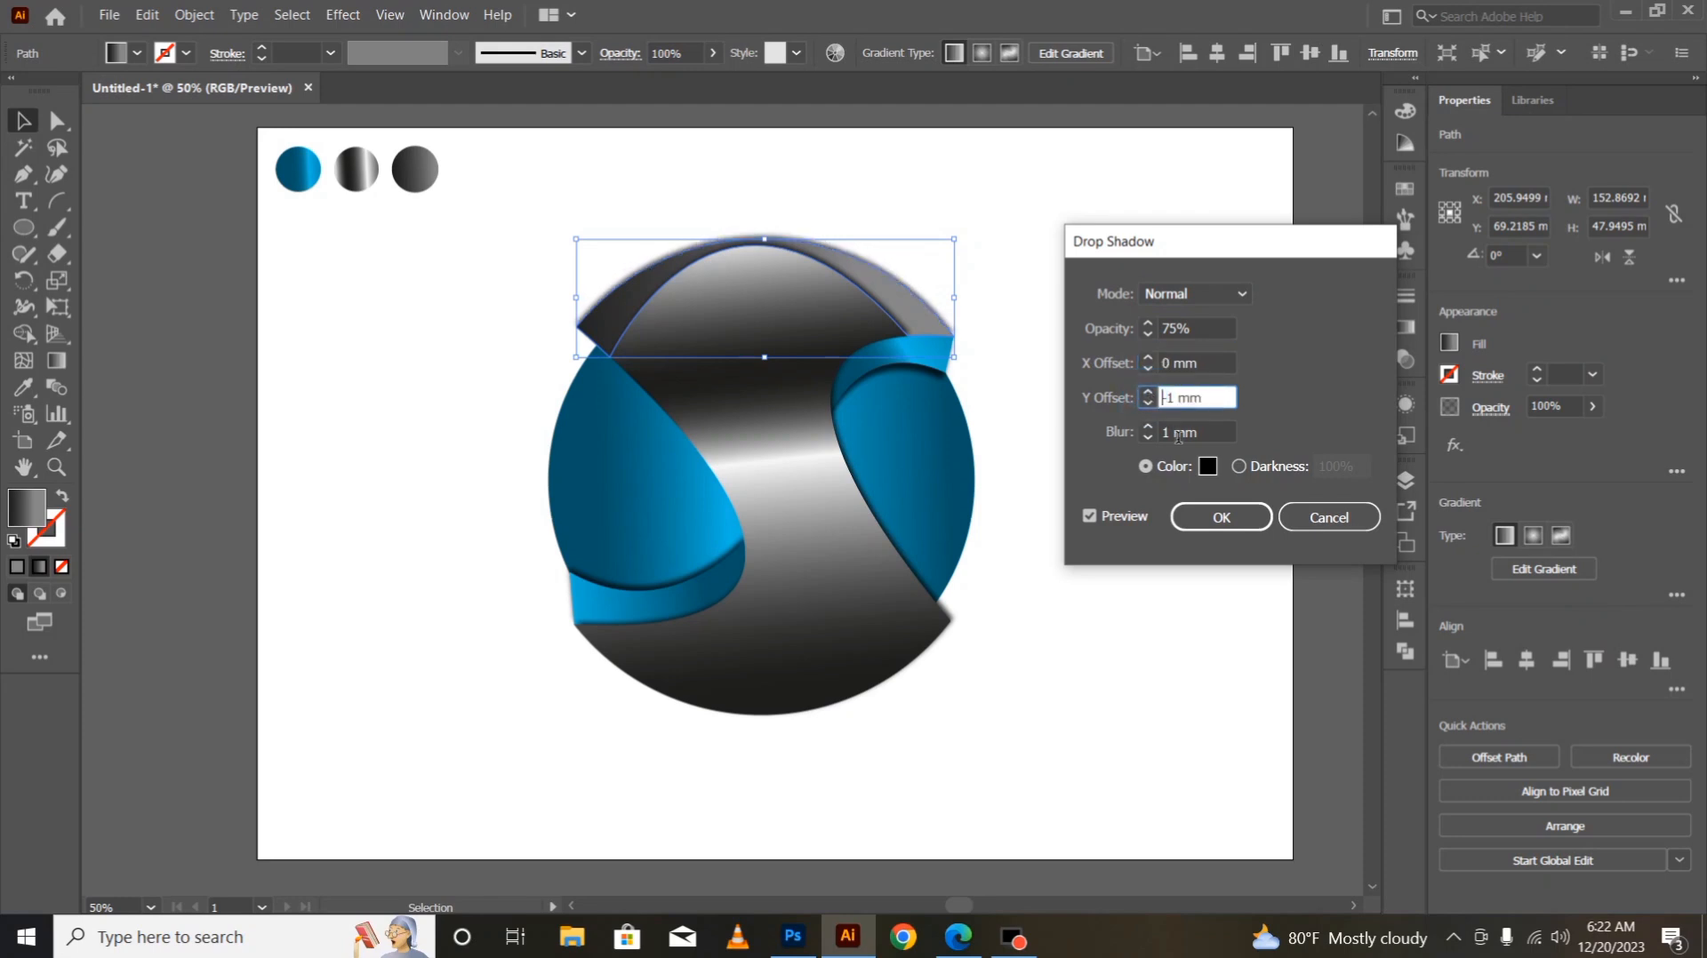
click(1209, 516)
click(1170, 684)
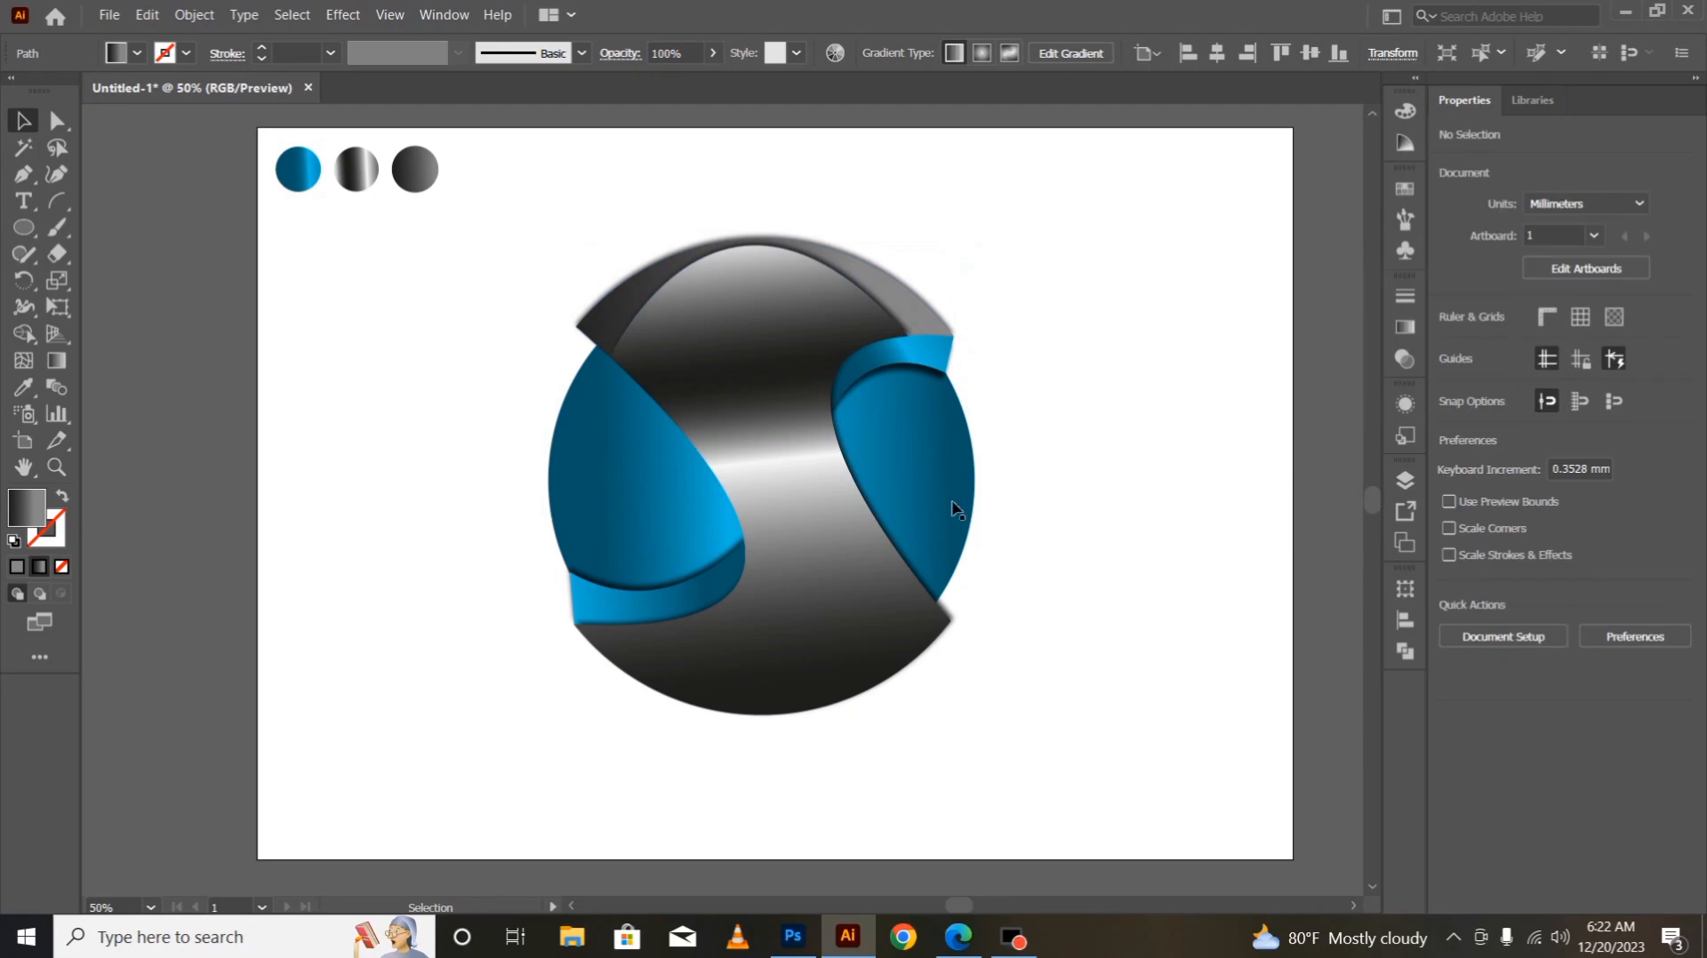
- Apply a black Drop Shadow to the blue gradient circle: Normal mode, 75% opacity, X offset 2 mm, Y offset 3 mm, blur 1 mm
click(933, 483)
click(345, 15)
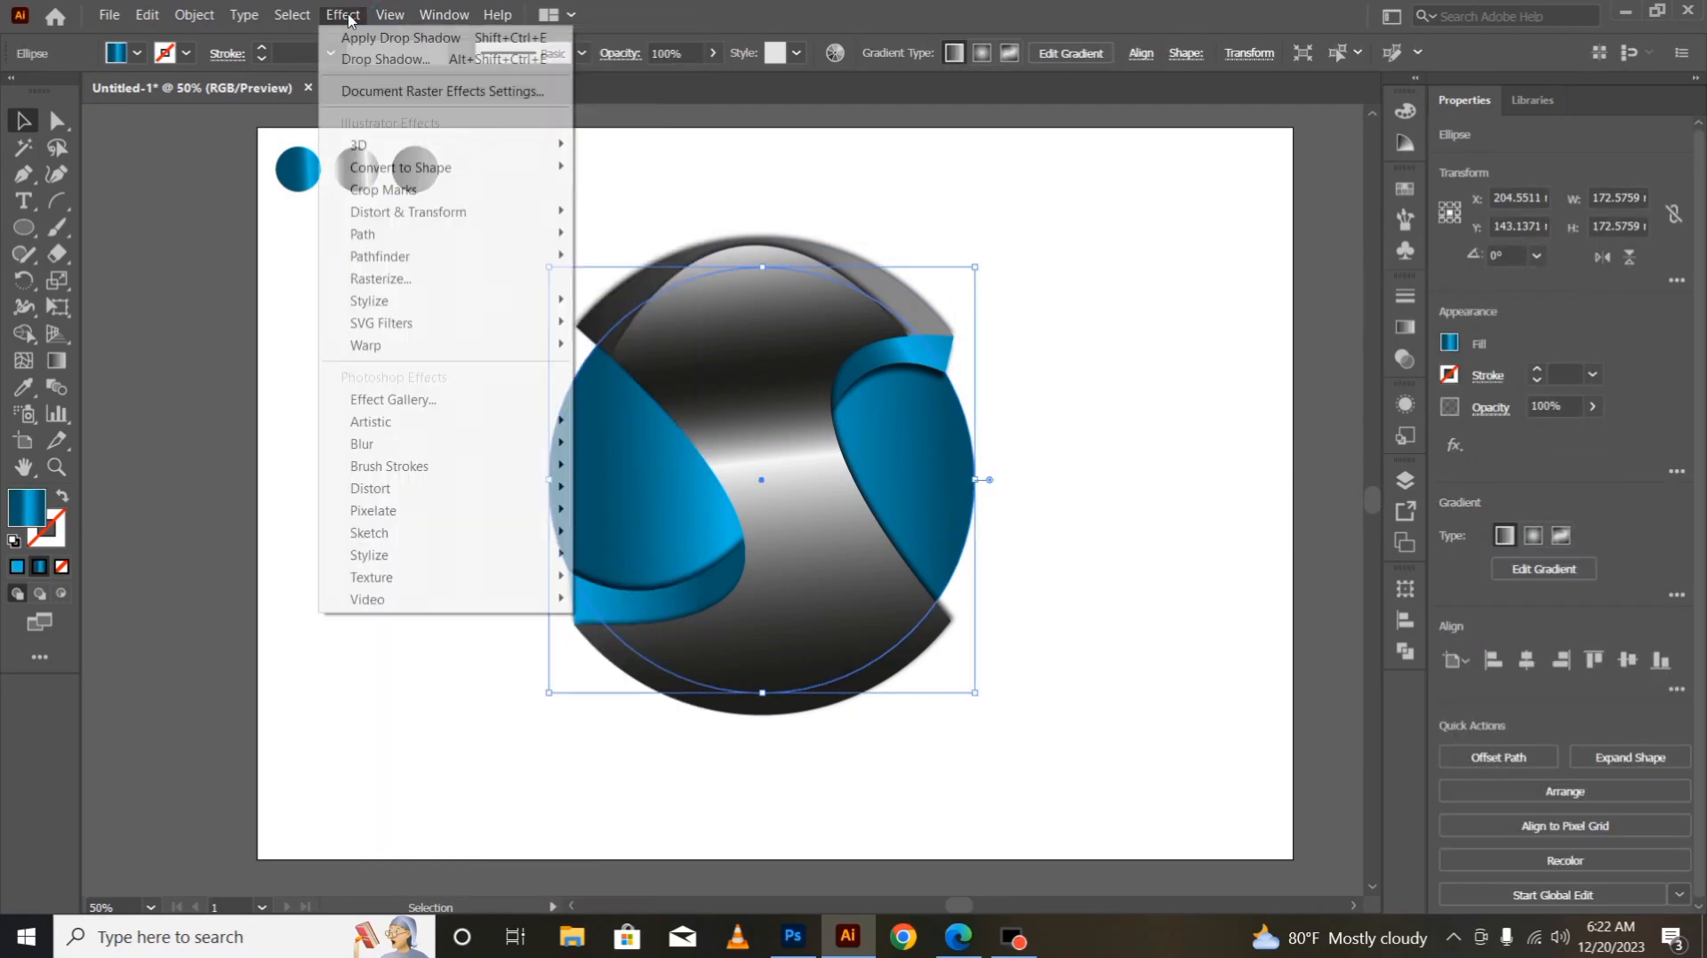
mouse_move(449, 307)
click(582, 300)
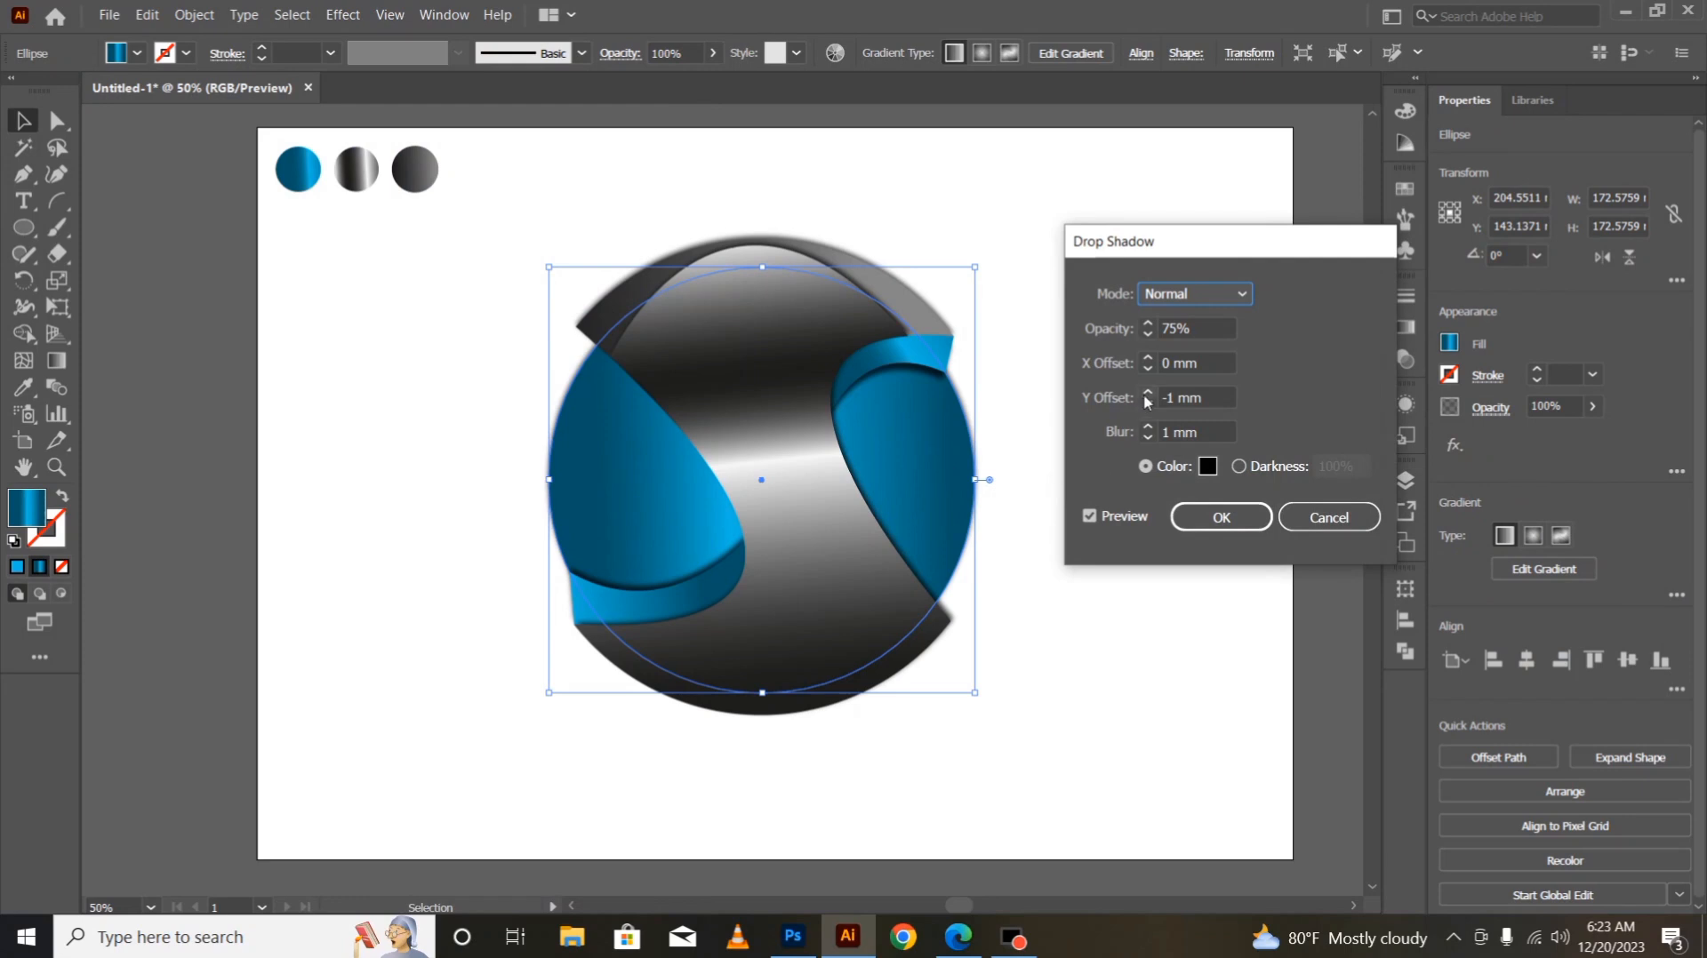
click(1147, 393)
click(1147, 393)
click(1147, 393)
click(1147, 393)
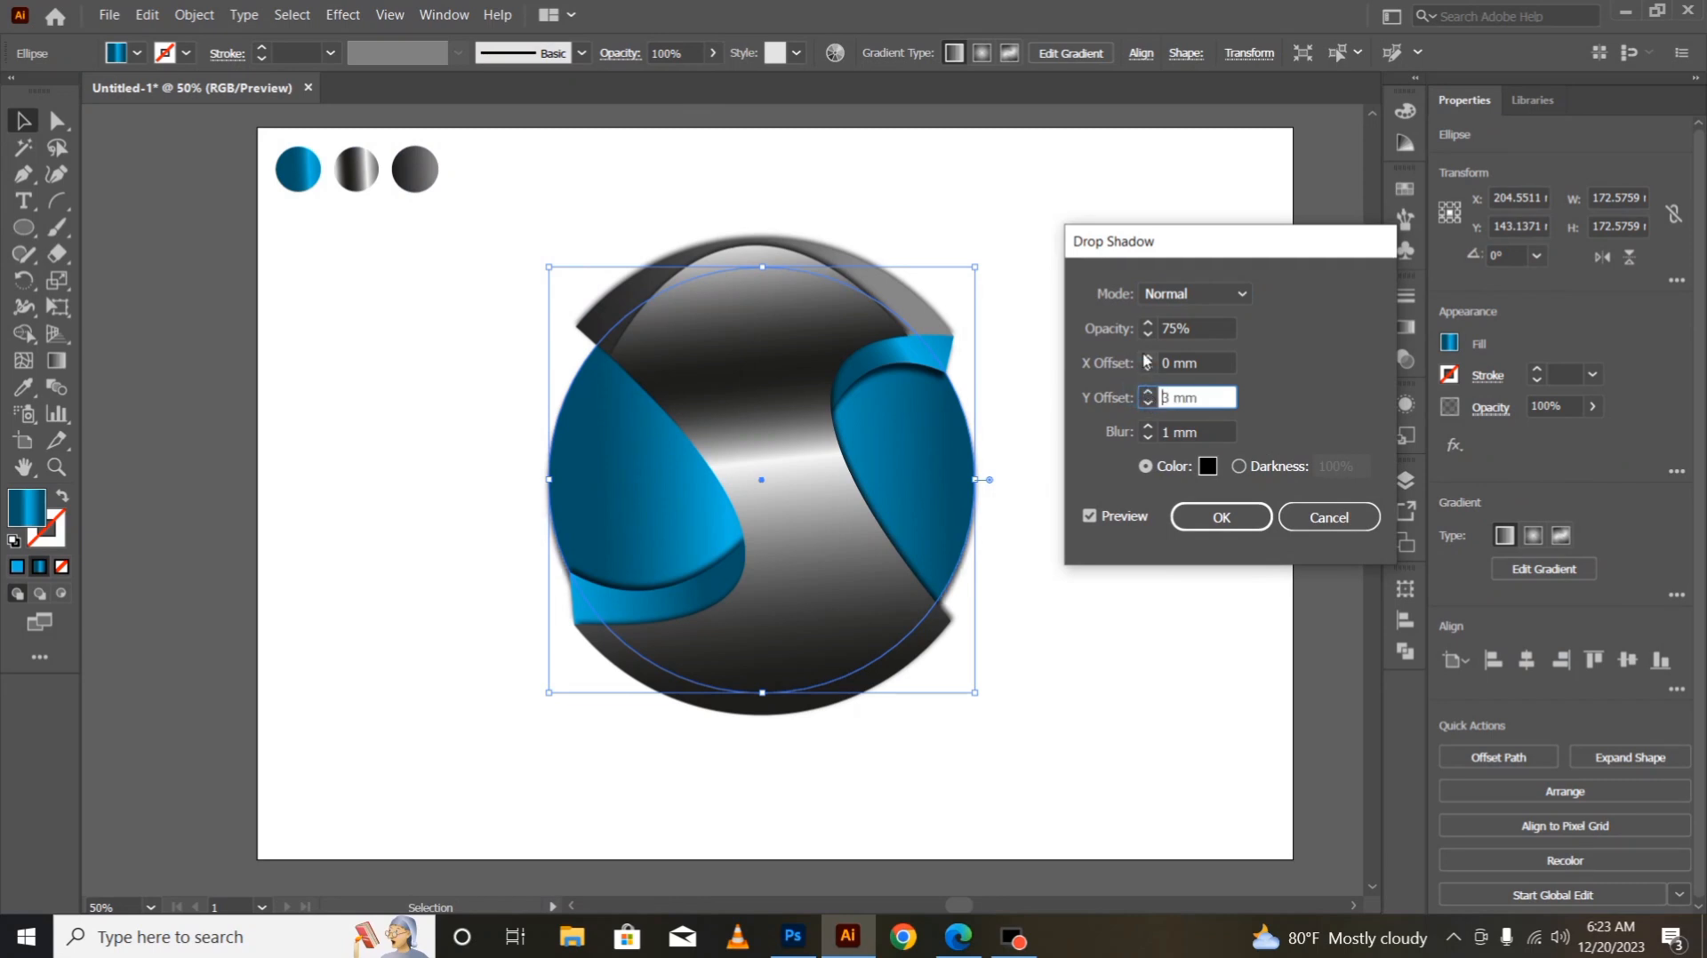
click(1146, 358)
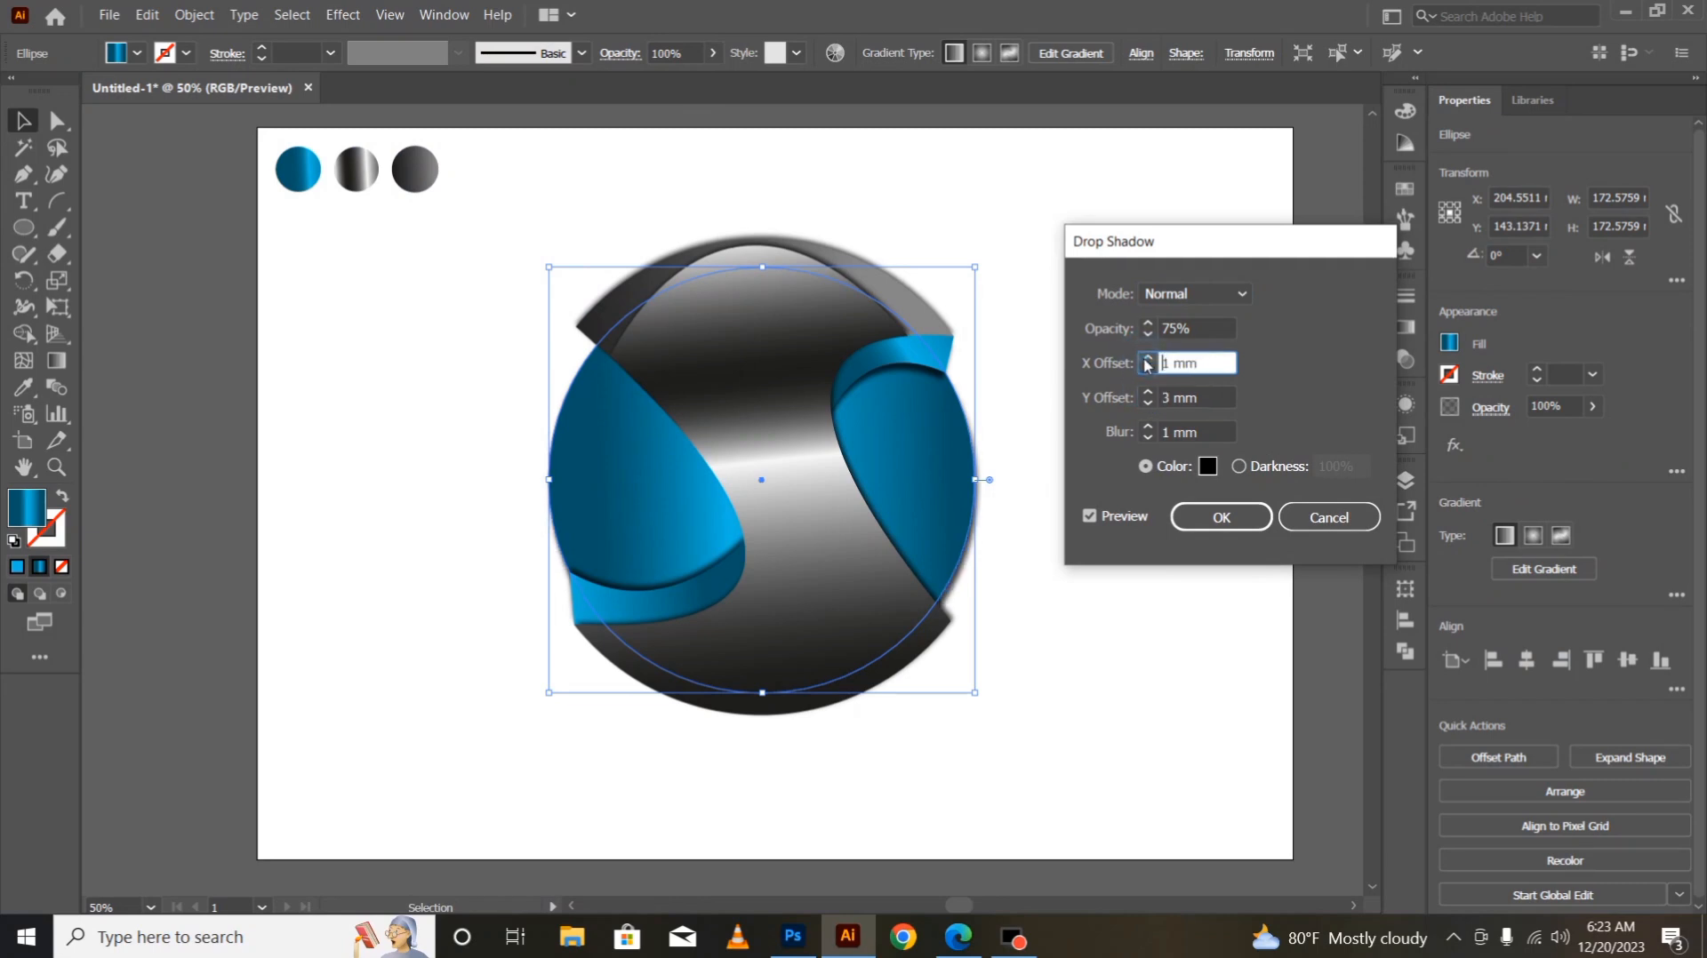
click(1147, 359)
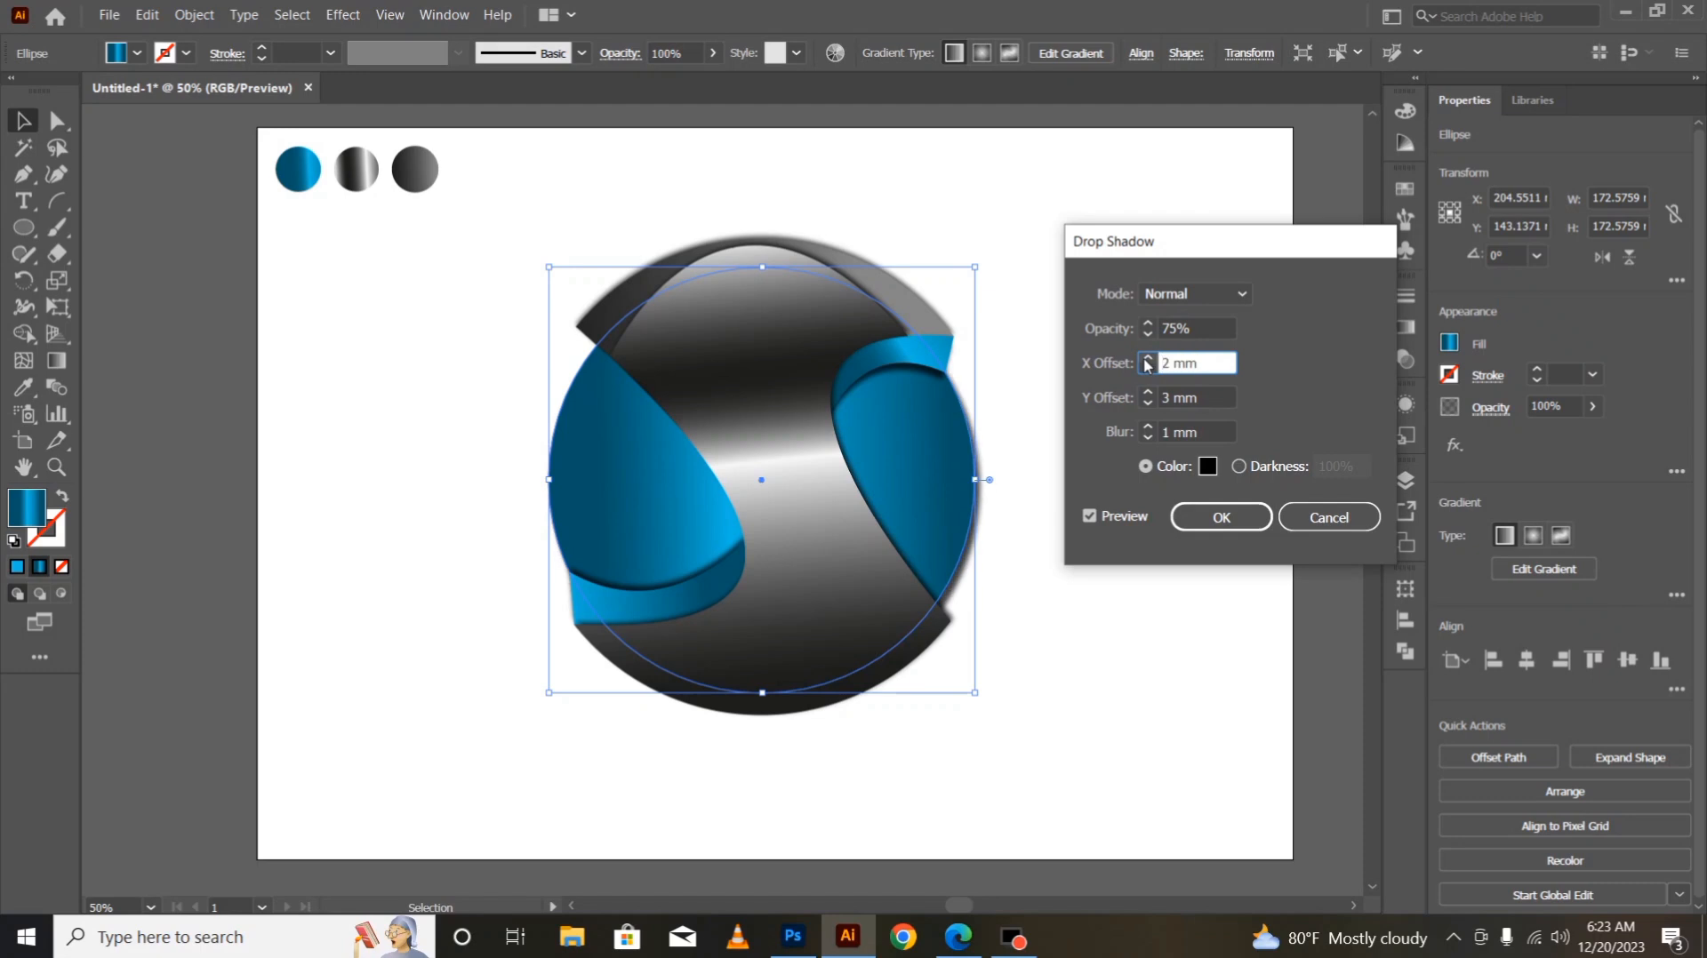
click(1182, 516)
click(1132, 676)
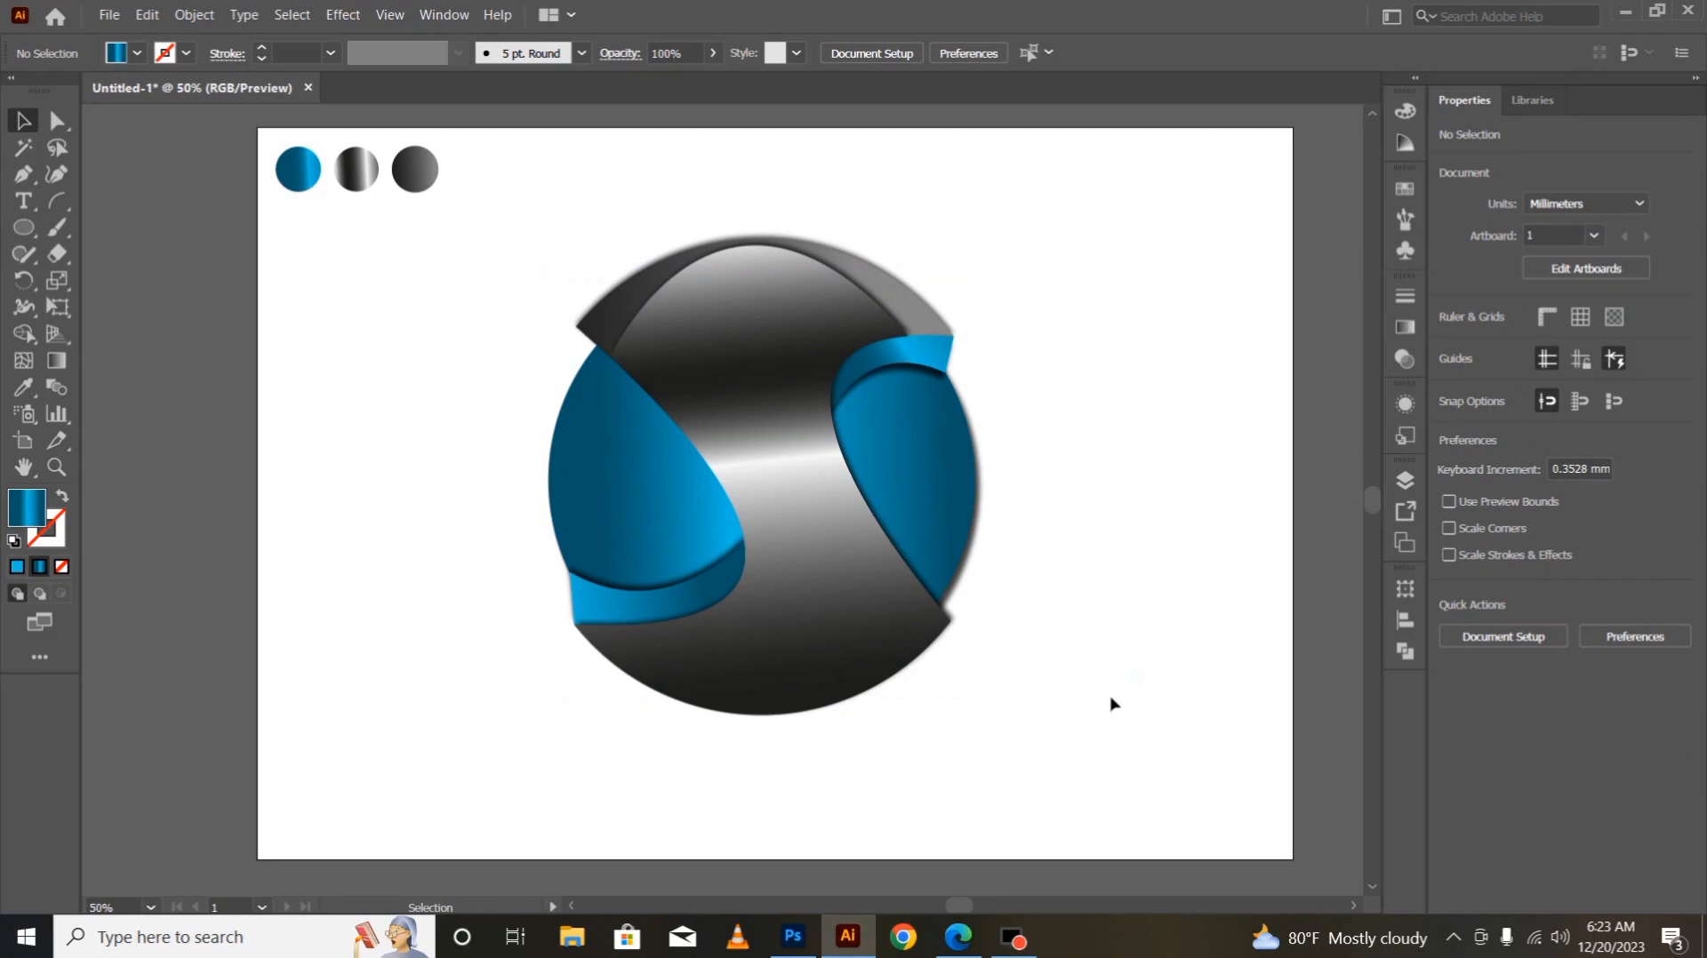
mouse_move(1014, 938)
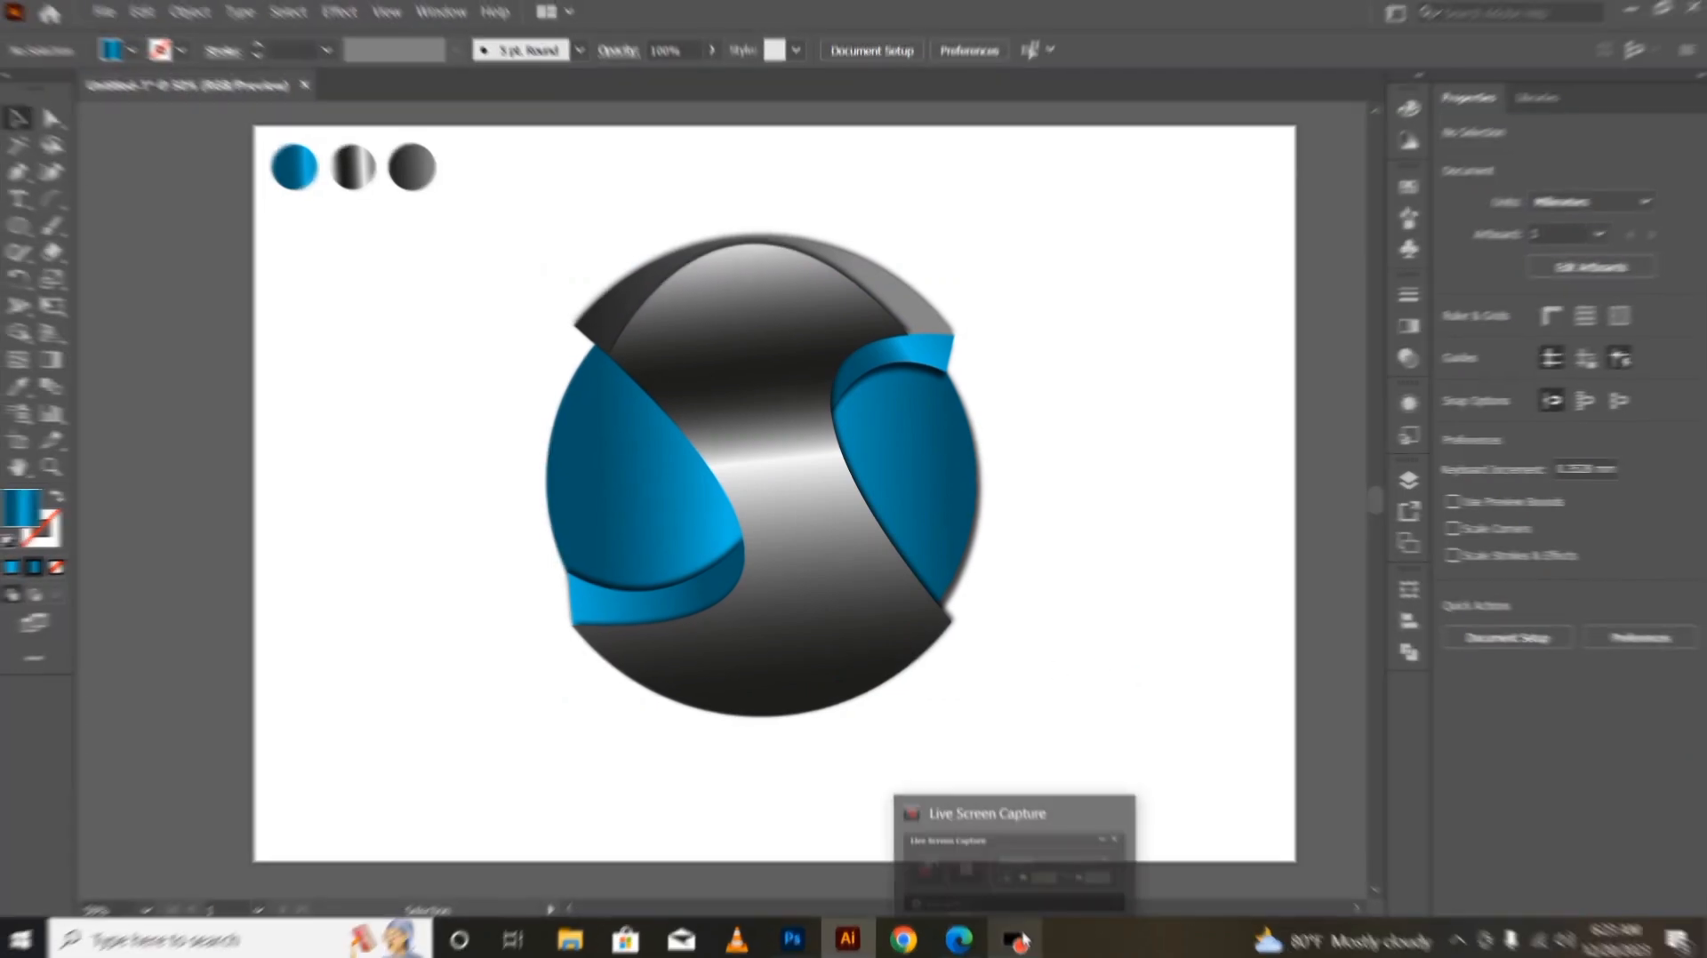